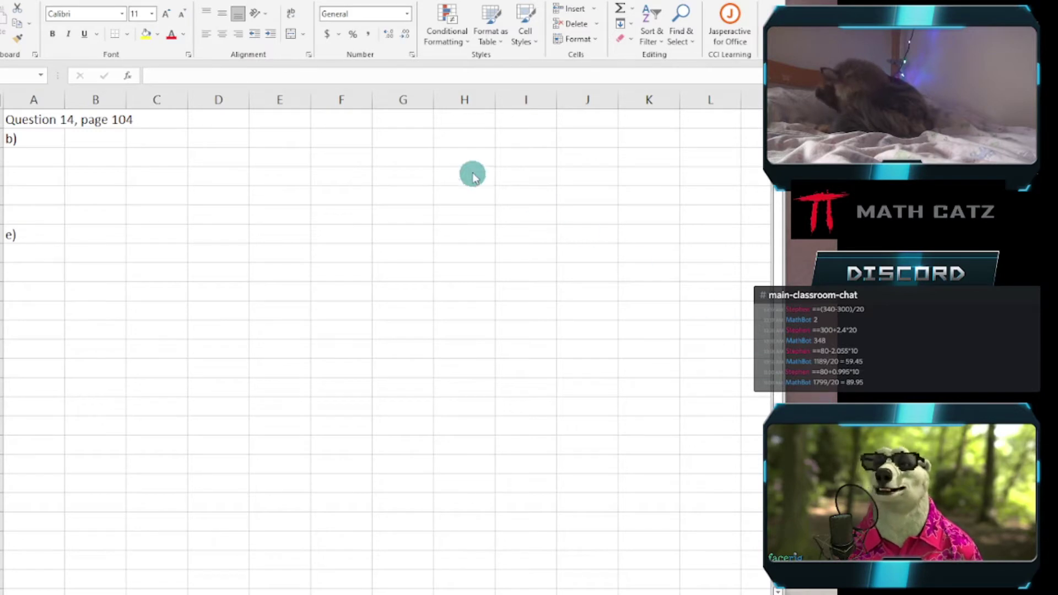
- Insert two blank rows at the top of the sheet, above the Question 14 heading
left_click(1, 119)
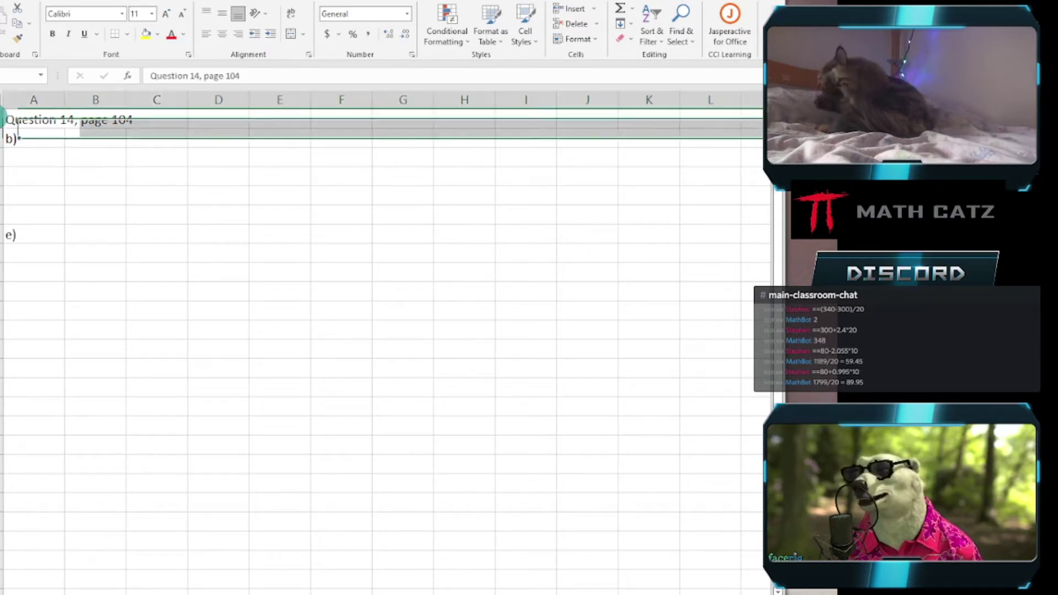
right_click(1, 119)
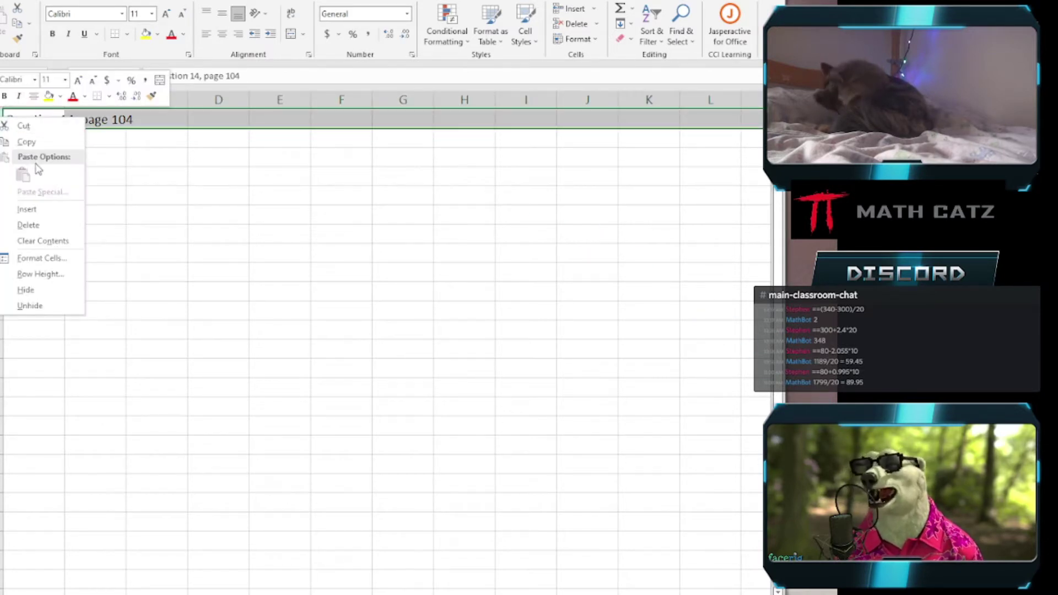
left_click(27, 209)
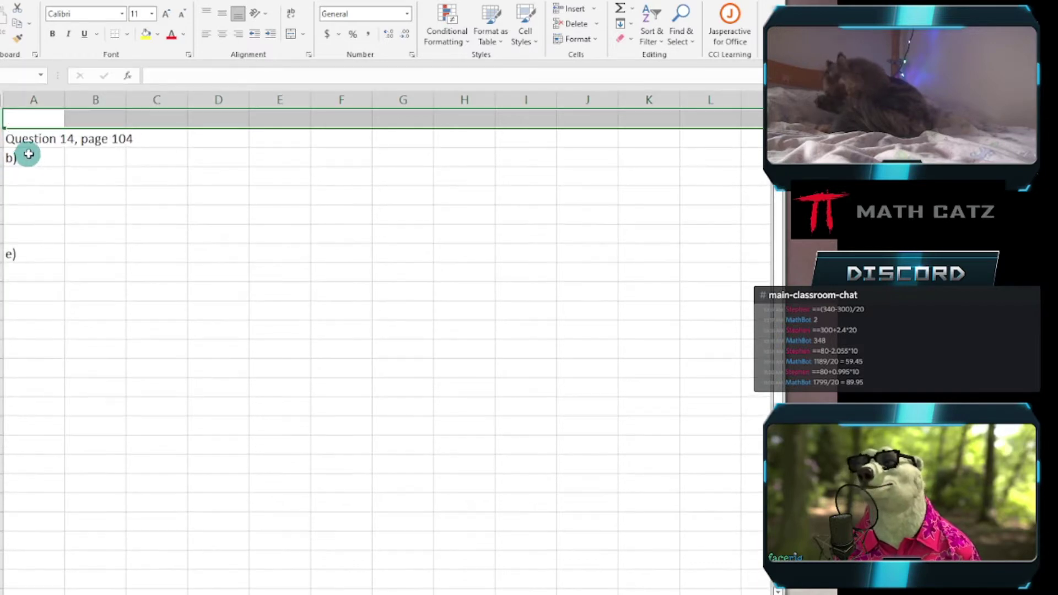
key("F4")
- Title the sheet 'Topic 4.1 B2' in cell A1
left_click(19, 118)
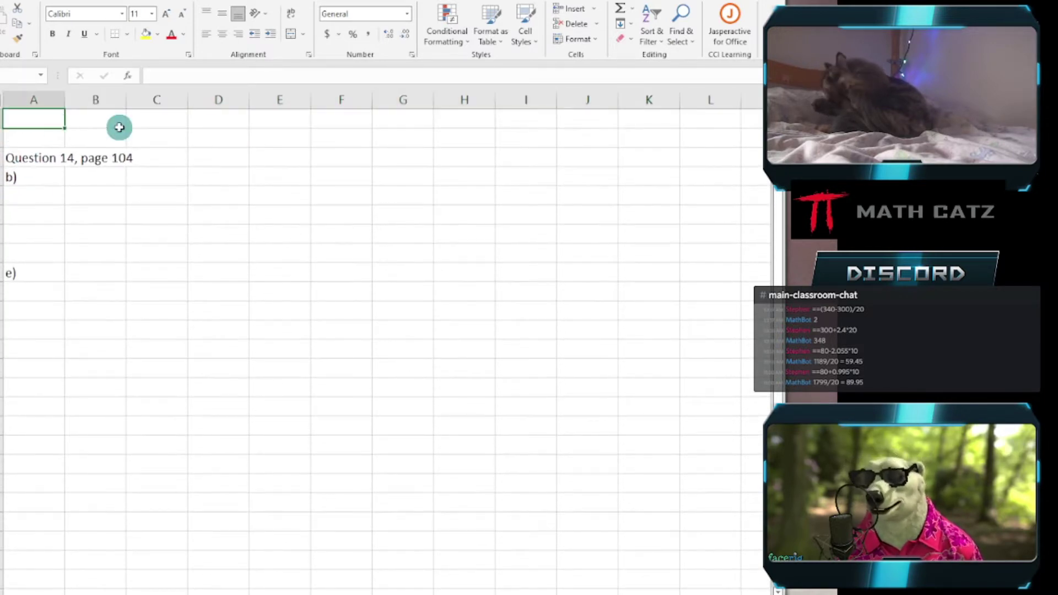
type("Topic")
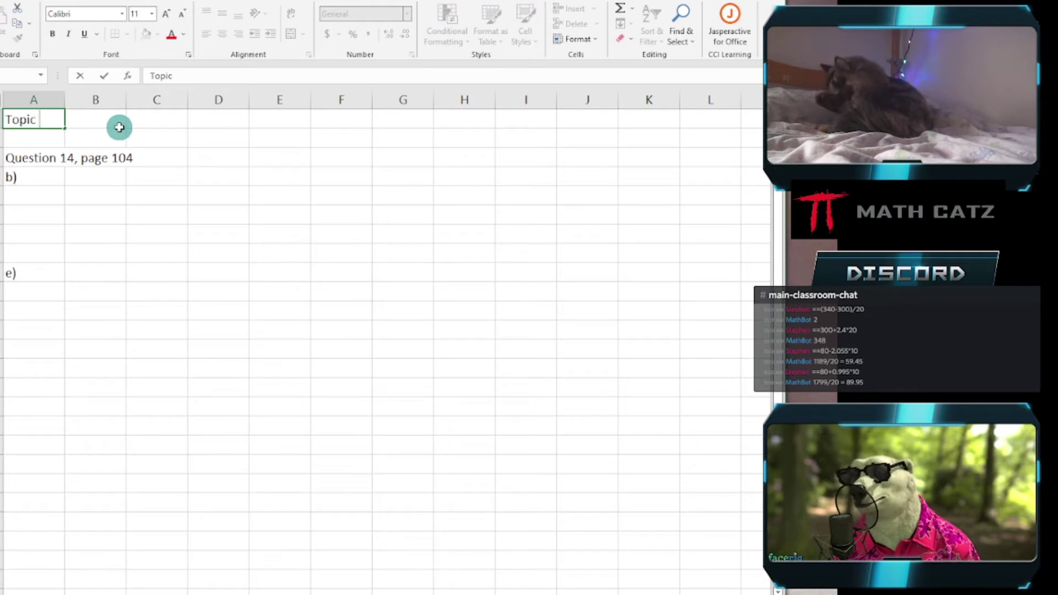
type(" 4")
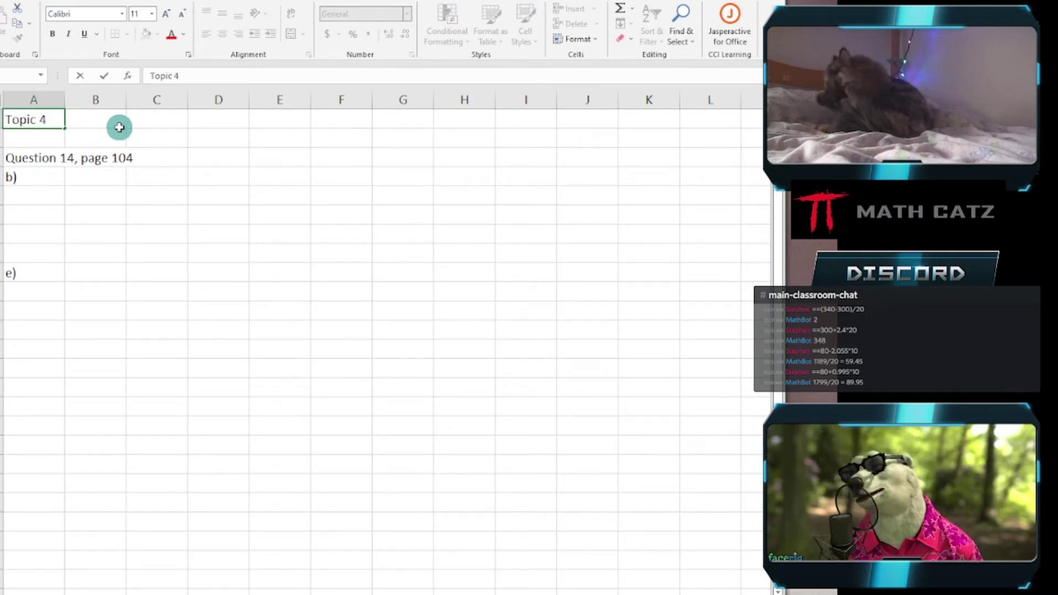
type(".1")
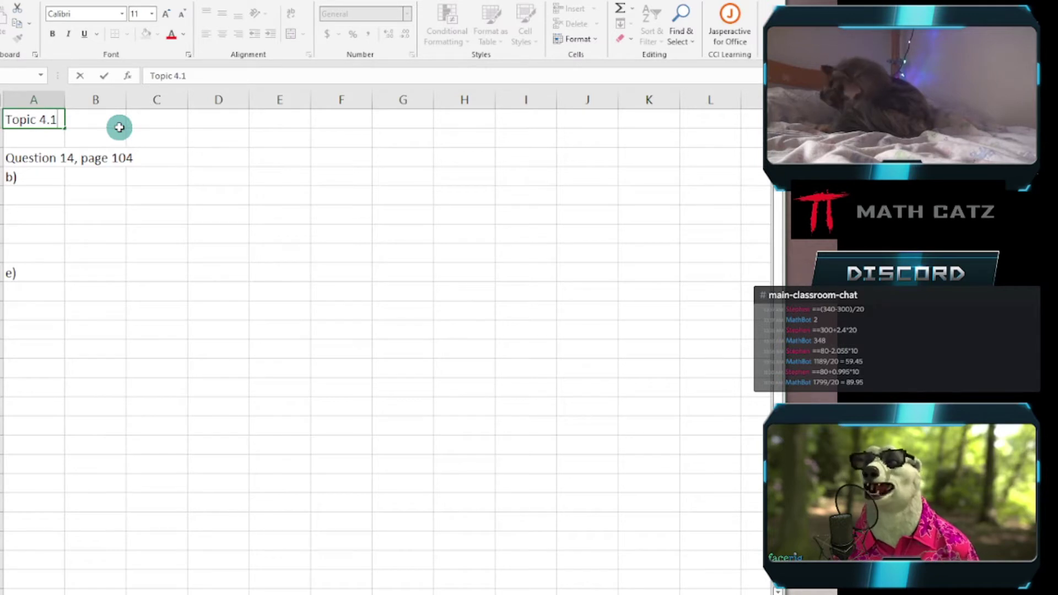
type(" B")
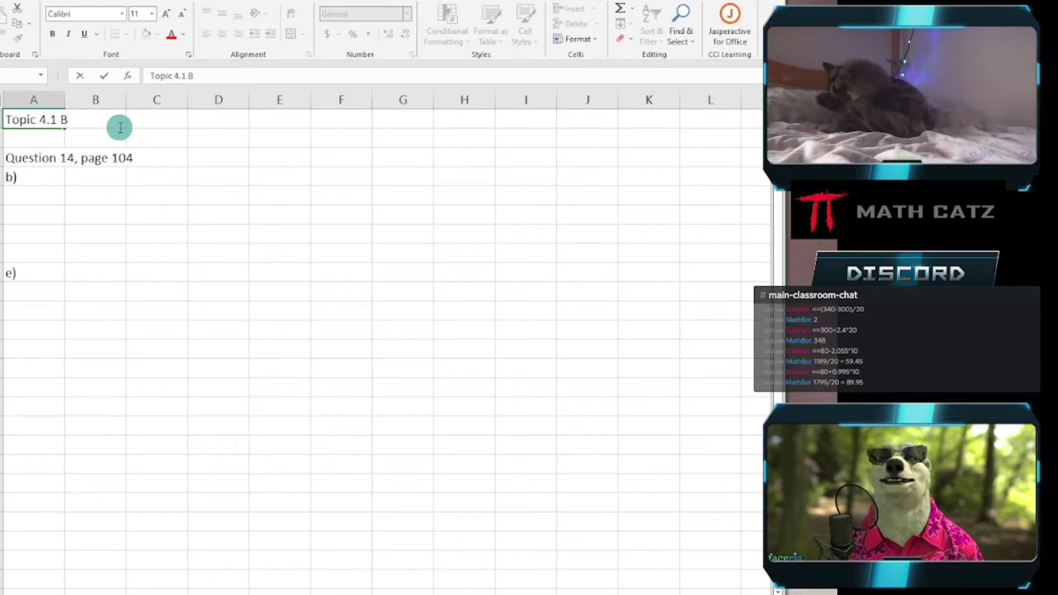
type("2")
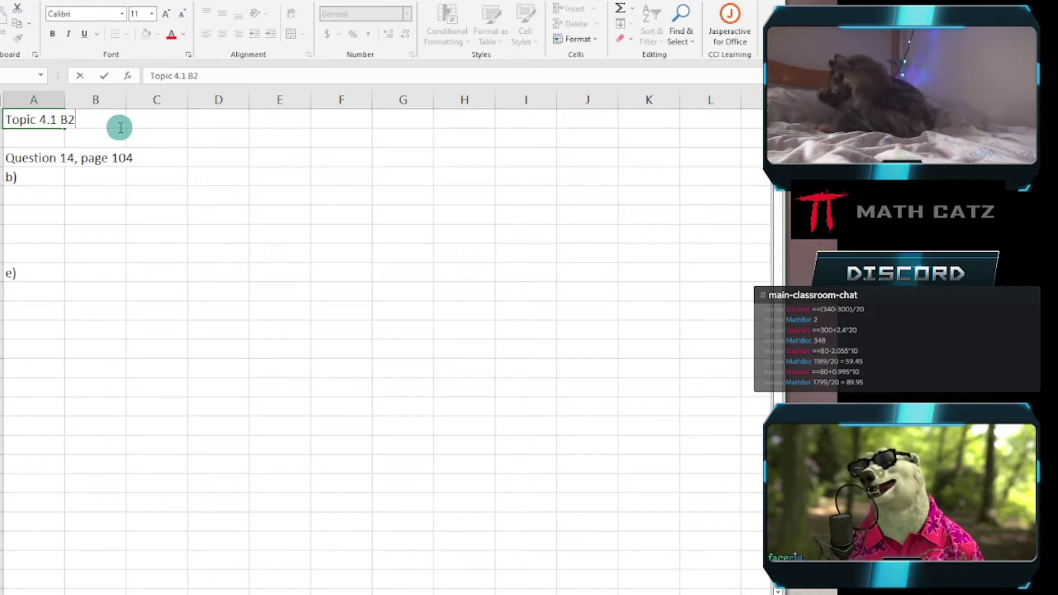
left_click(281, 196)
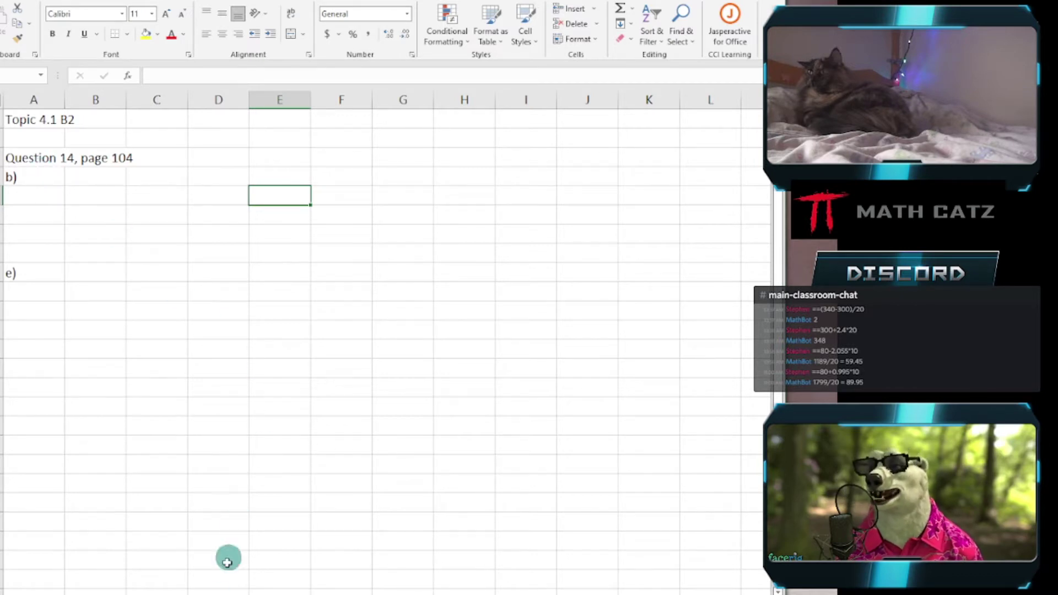
- Bring the Statistics for Psychology, Sixth Edition textbook PDF to the front
left_click(90, 562)
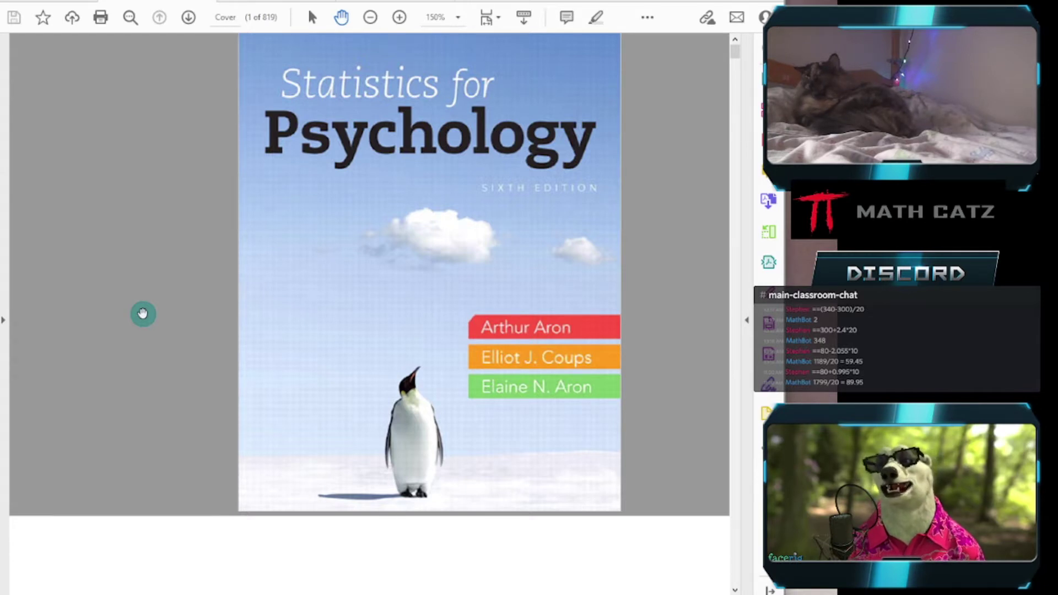
- Go to page 104 to read problems 14–16, then return to Excel
left_click(224, 18)
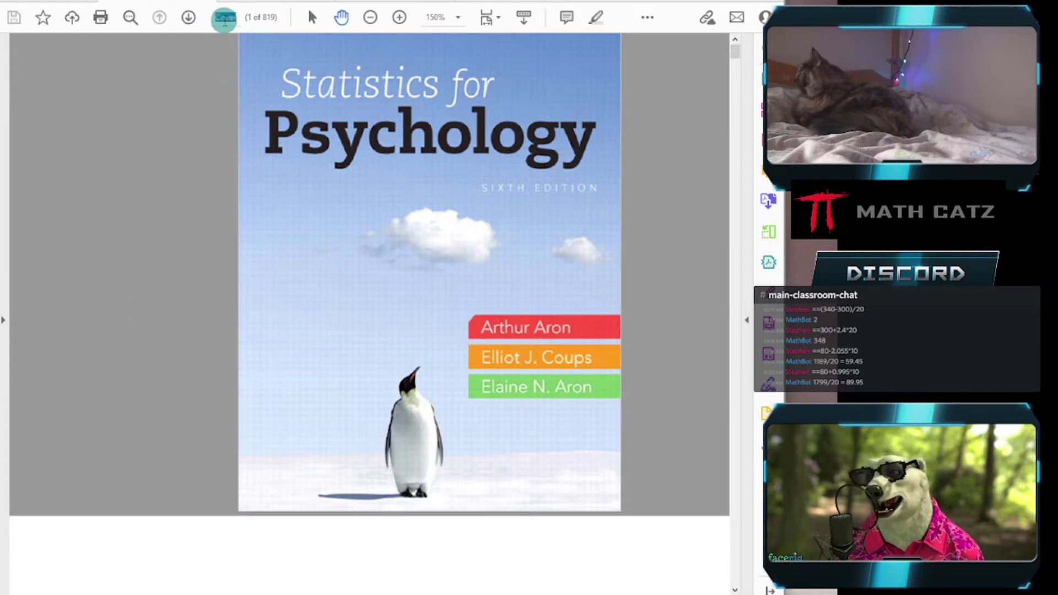
type("104")
key("Return")
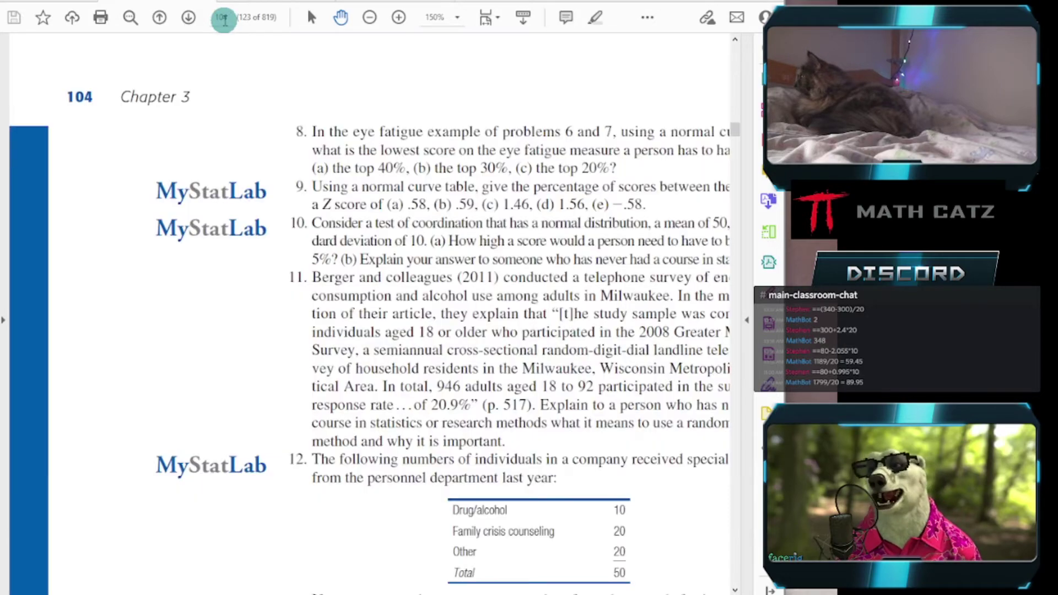
scroll(495, 302, "down", 15)
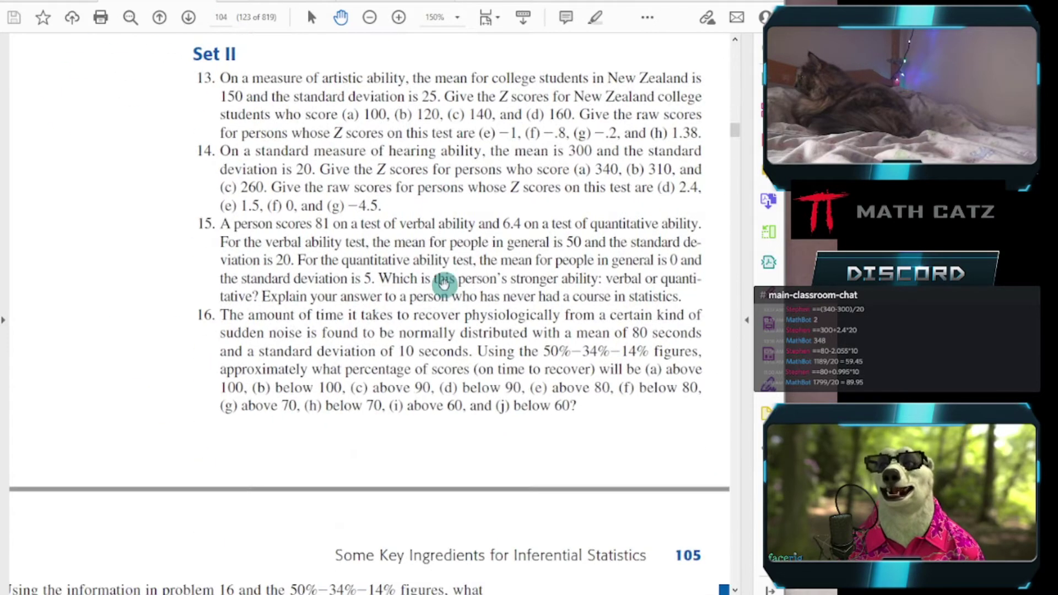
left_click_drag(444, 282, 437, 253)
left_click_drag(330, 180, 306, 104)
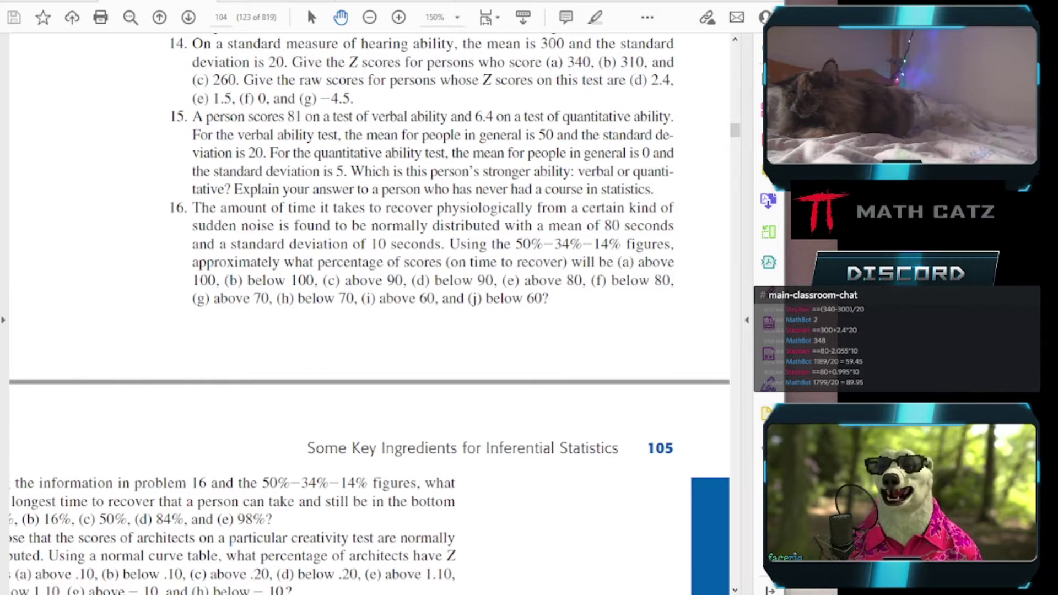
key("alt+Tab")
- Label A5 'Given raw score X', enter 310 in C5 with yellow fill, then return to the PDF
left_click(52, 195)
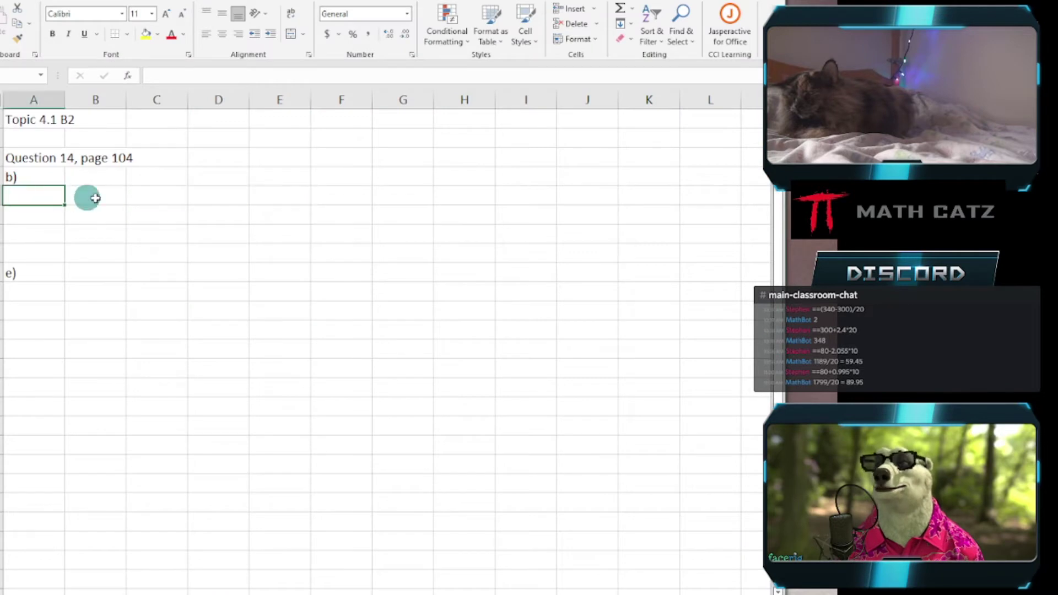
type("Given ")
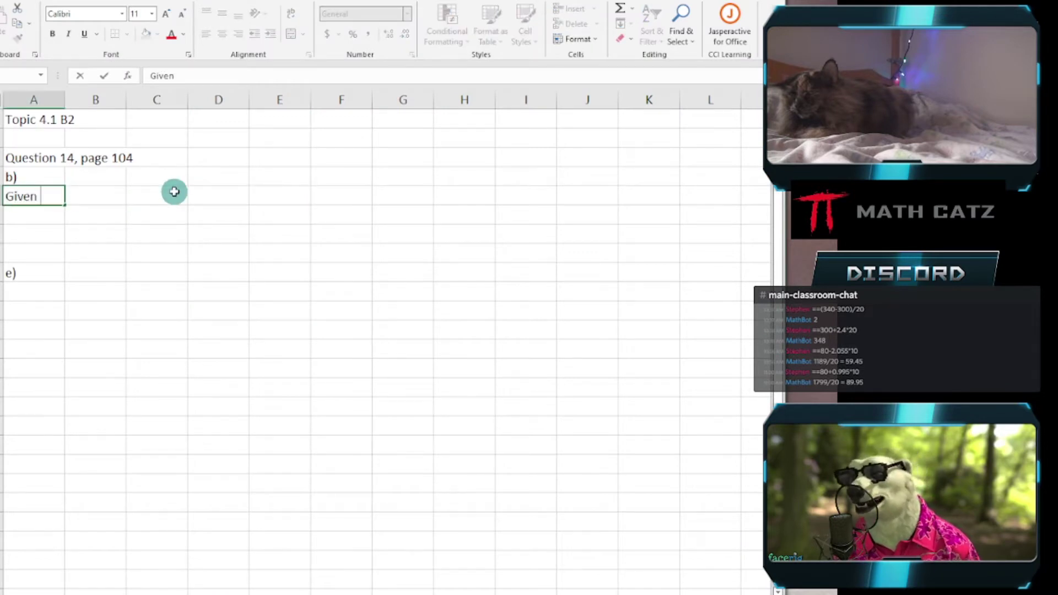
type("raw score ")
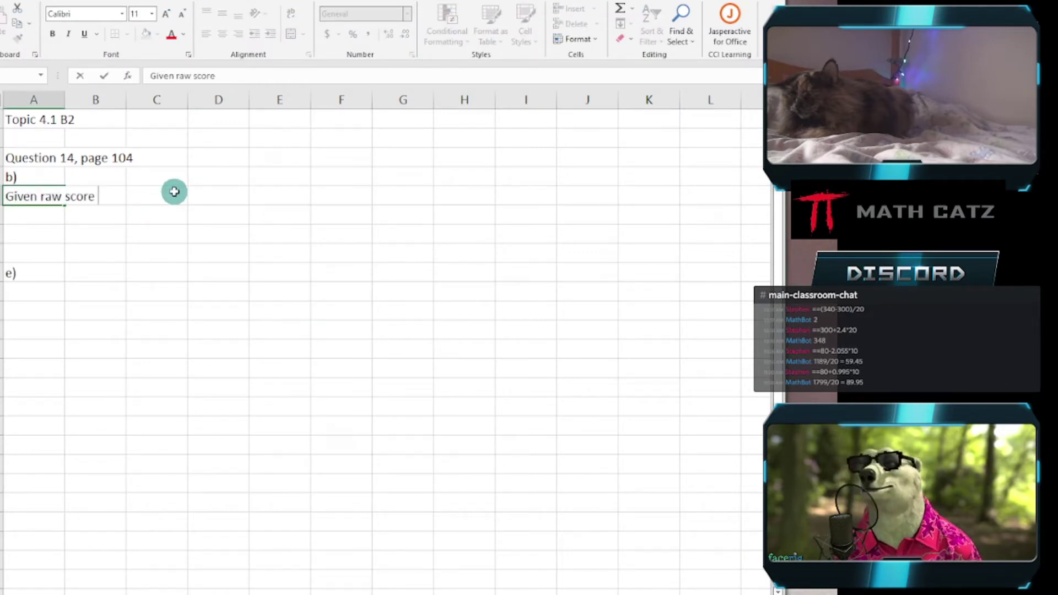
type("X")
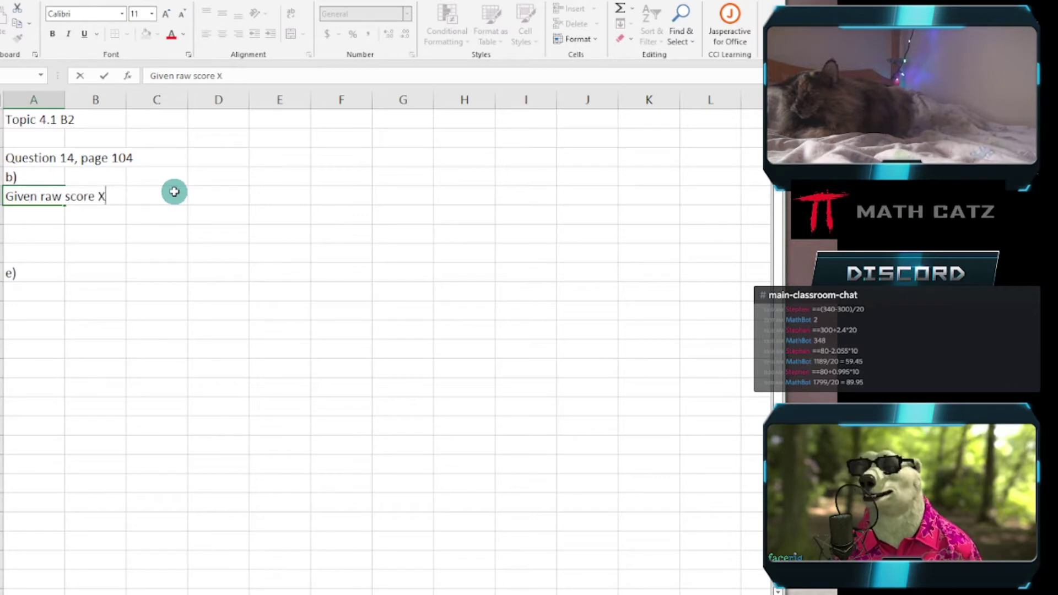
left_click(174, 191)
type("310")
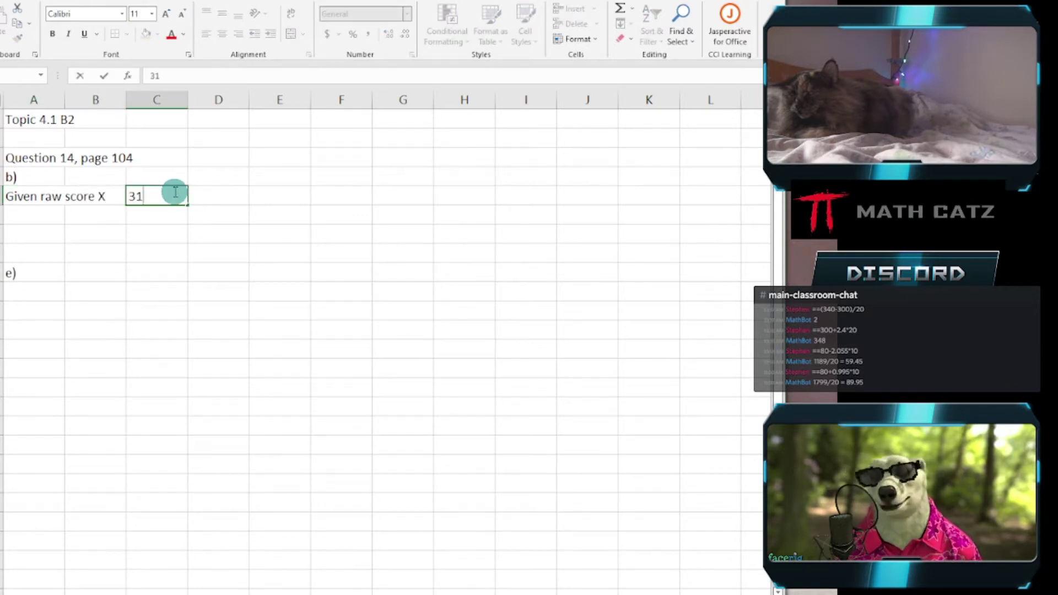
left_click(280, 217)
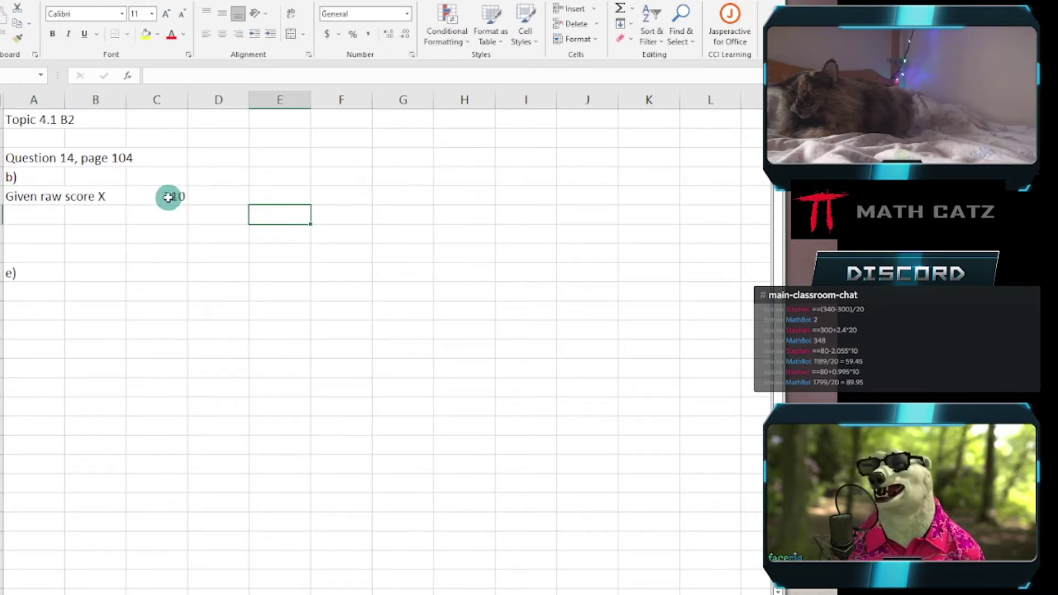
left_click(149, 194)
left_click(146, 36)
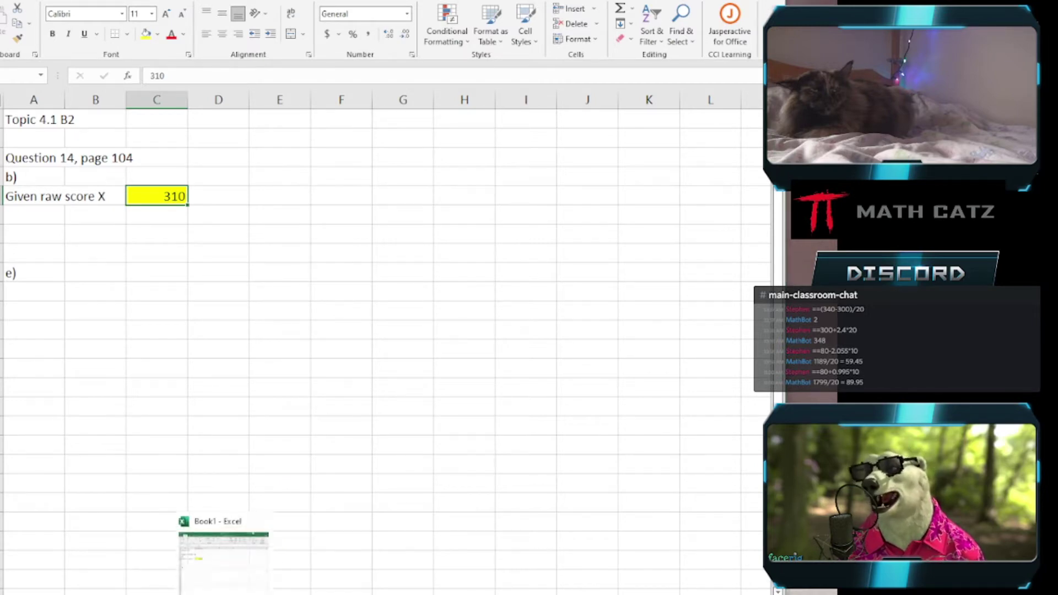
key("alt+Tab")
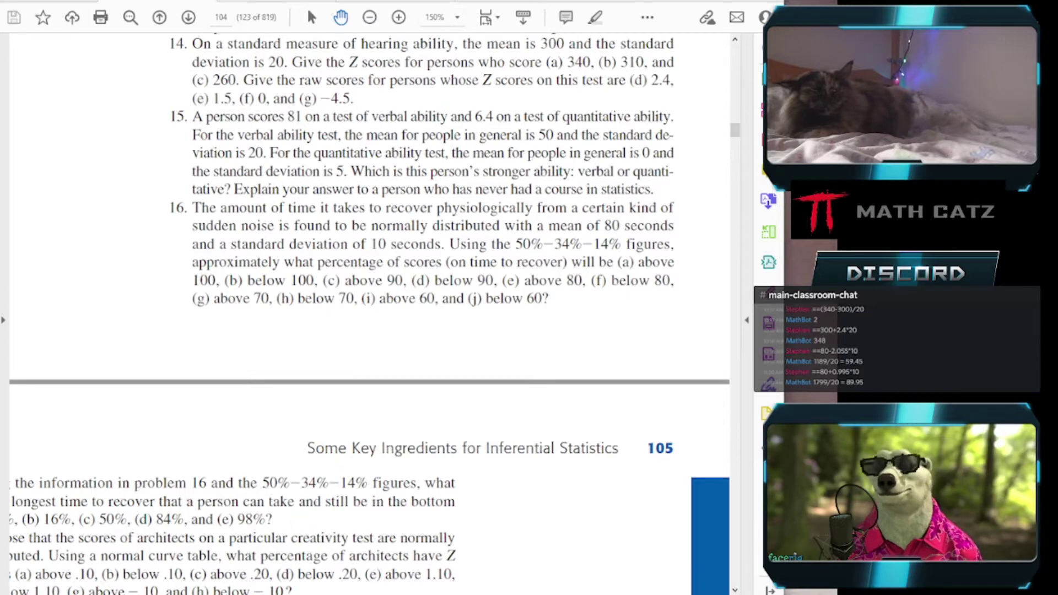
- Check Z score formula 3-1 on the Major Formulas sheet, then return to cell A7 in Excel
left_click(388, 0)
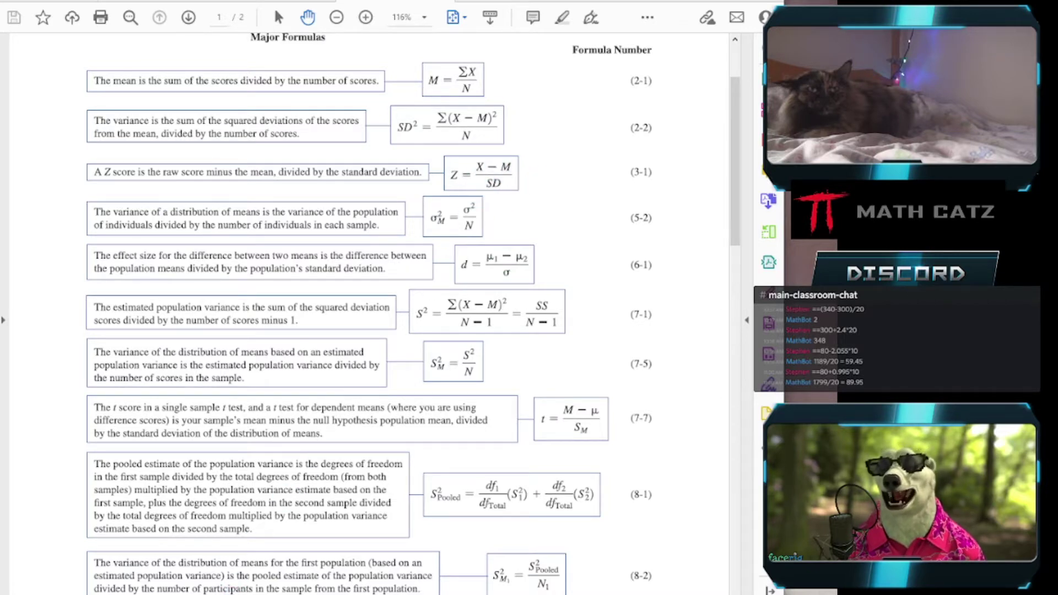
key("alt+Tab")
left_click(51, 213)
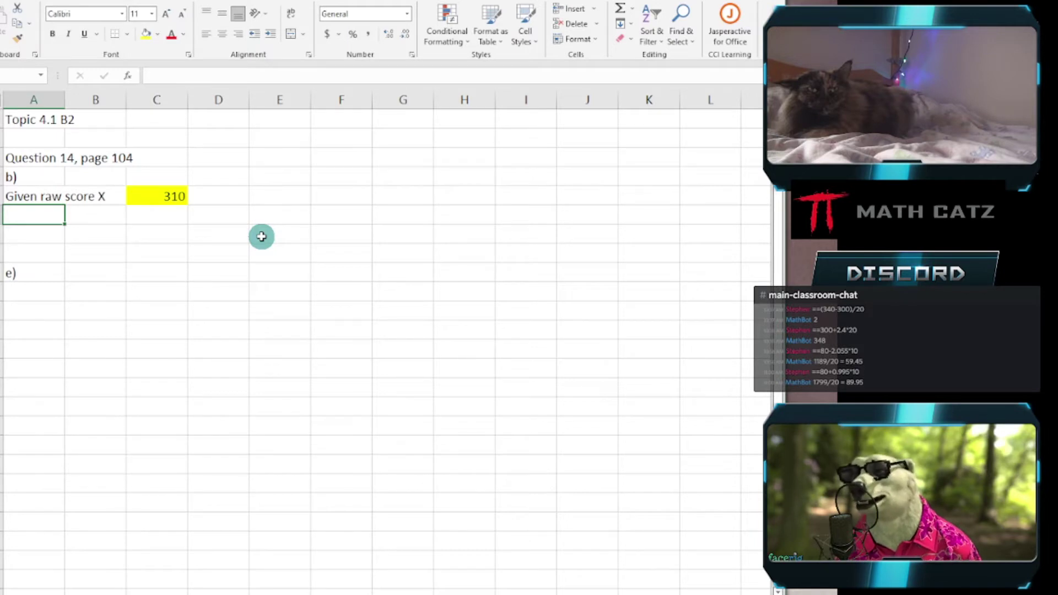
- Label A7 'Z' and fill C7 green, abandoning a first Z score formula attempt
type("Z score")
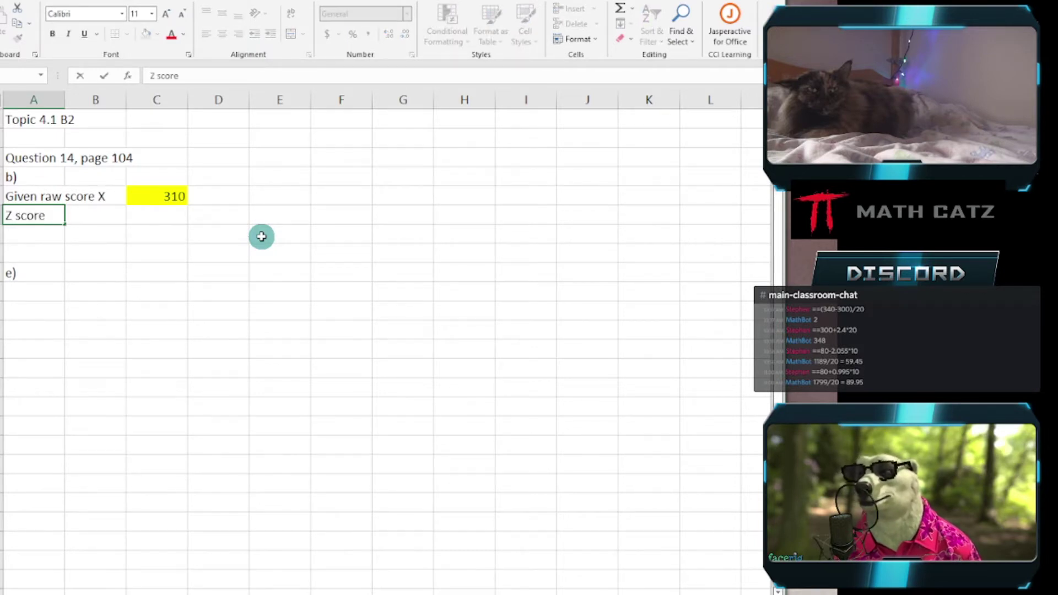
key("Tab")
key("Tab")
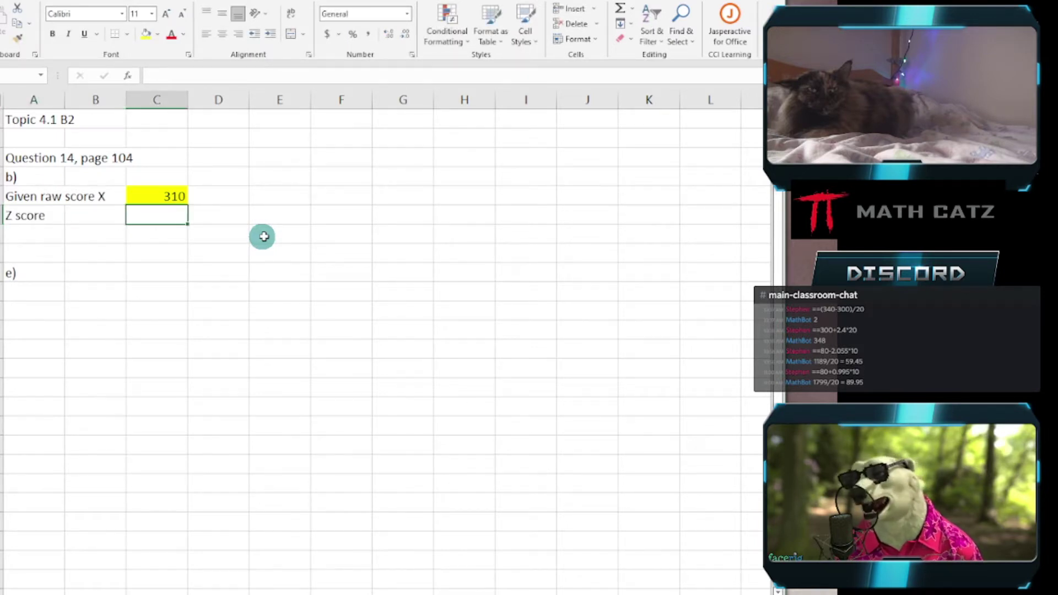
left_click(157, 35)
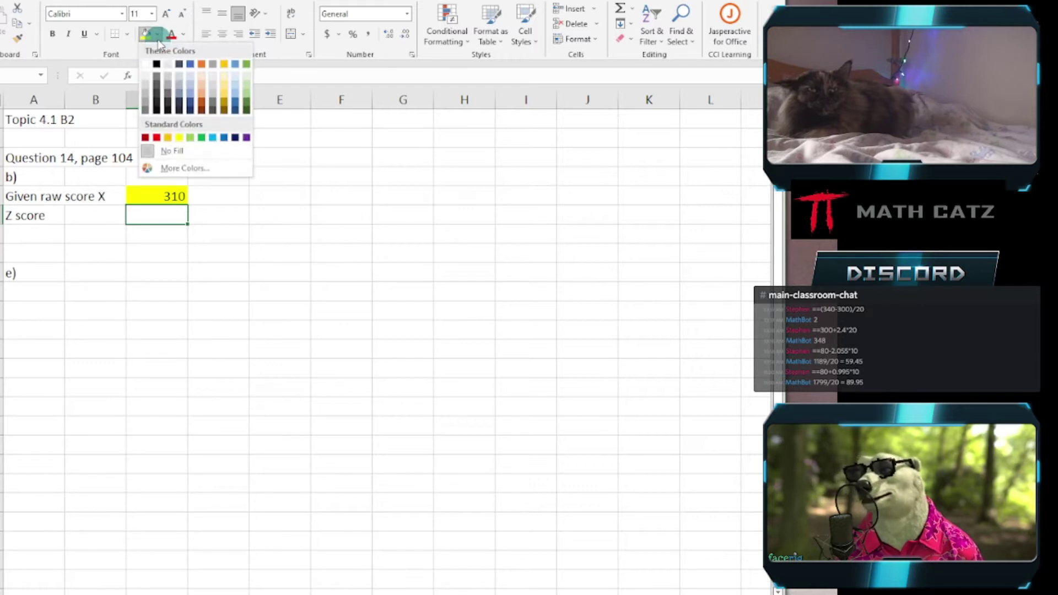
left_click(202, 137)
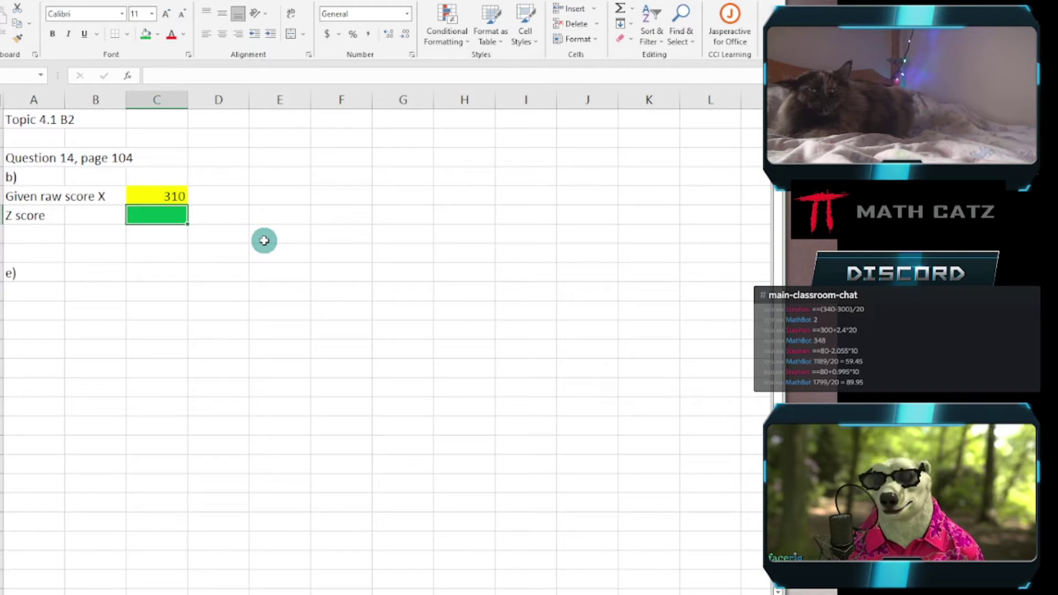
type("=")
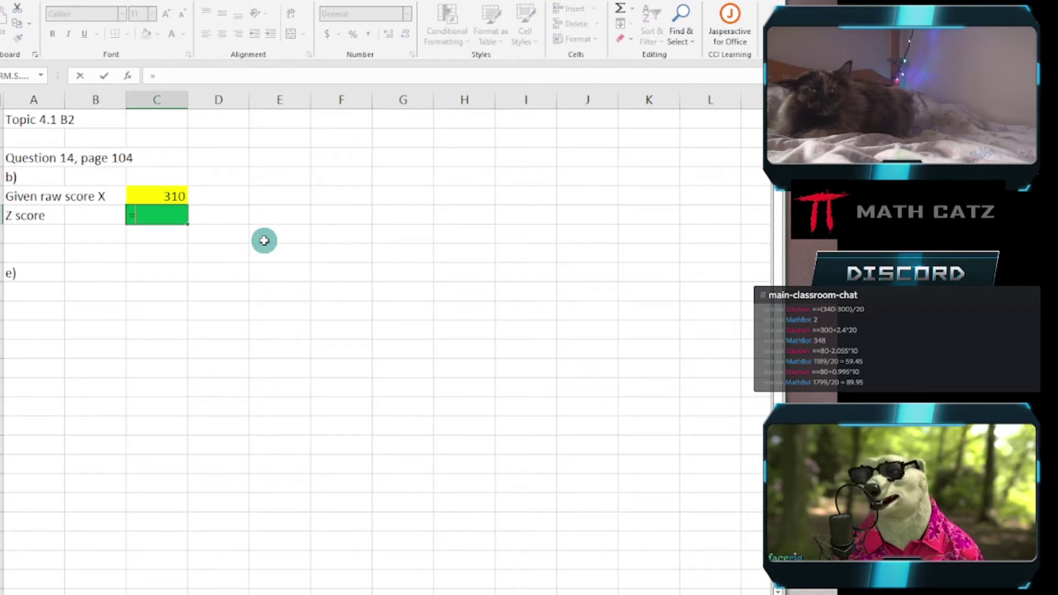
type("(")
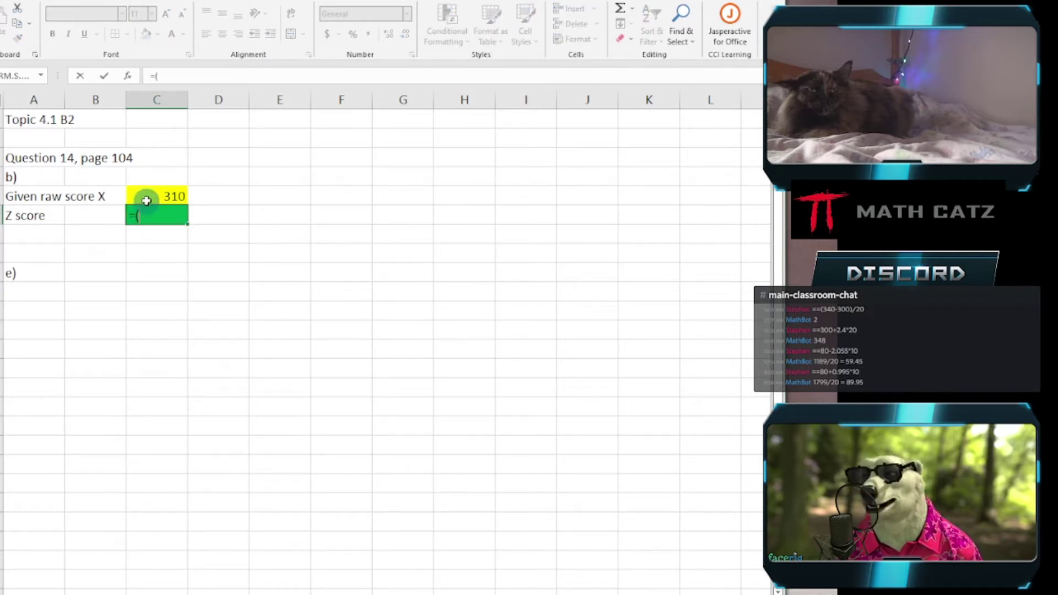
left_click(146, 196)
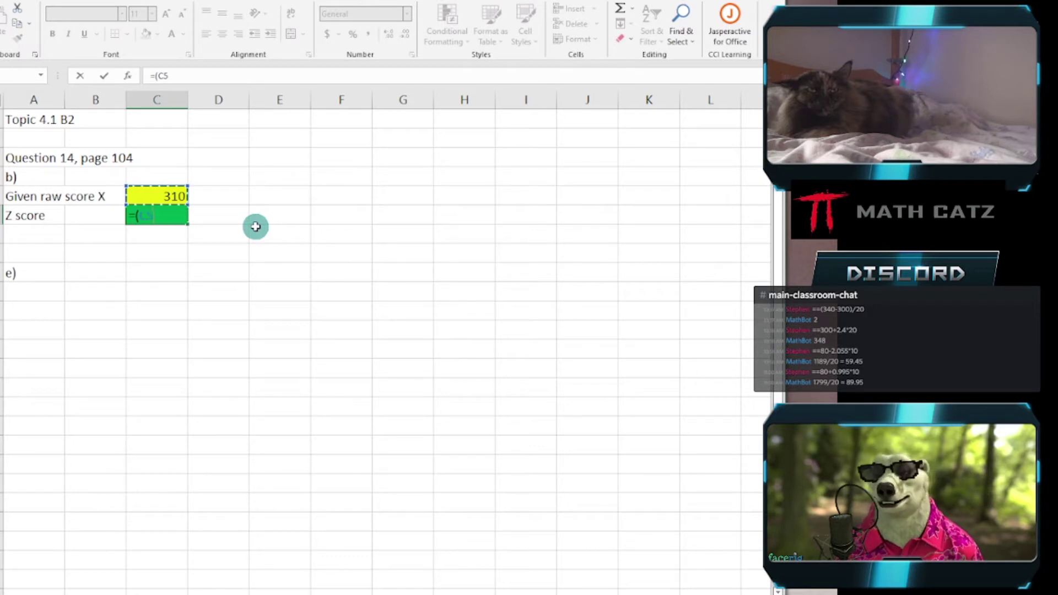
key("Escape")
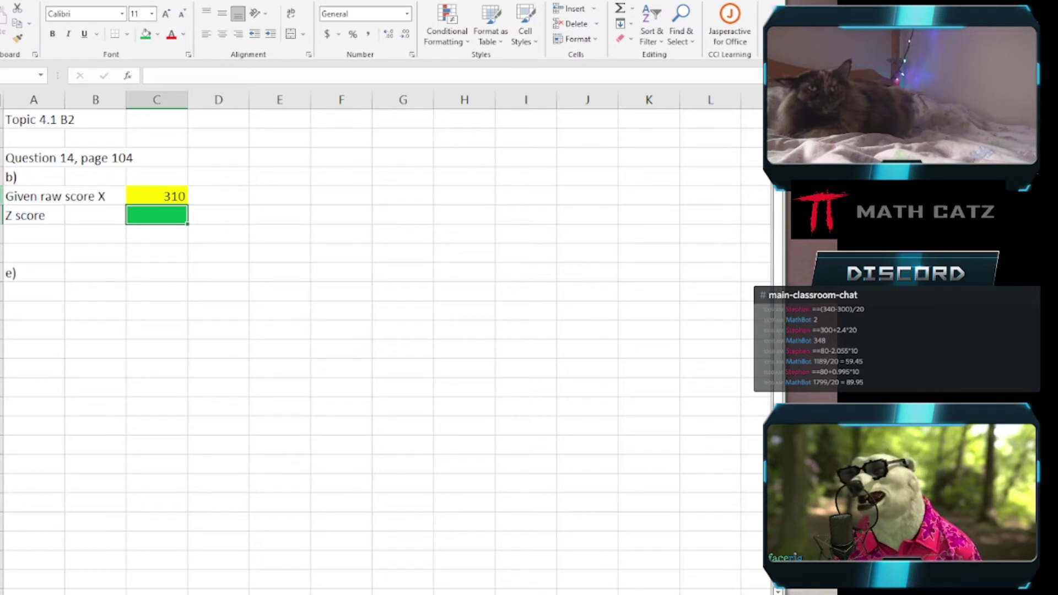
- Move the raw score and Z rows down one row and add a 'Mean' label in A5
left_click_drag(25, 196, 146, 253)
left_click(43, 195)
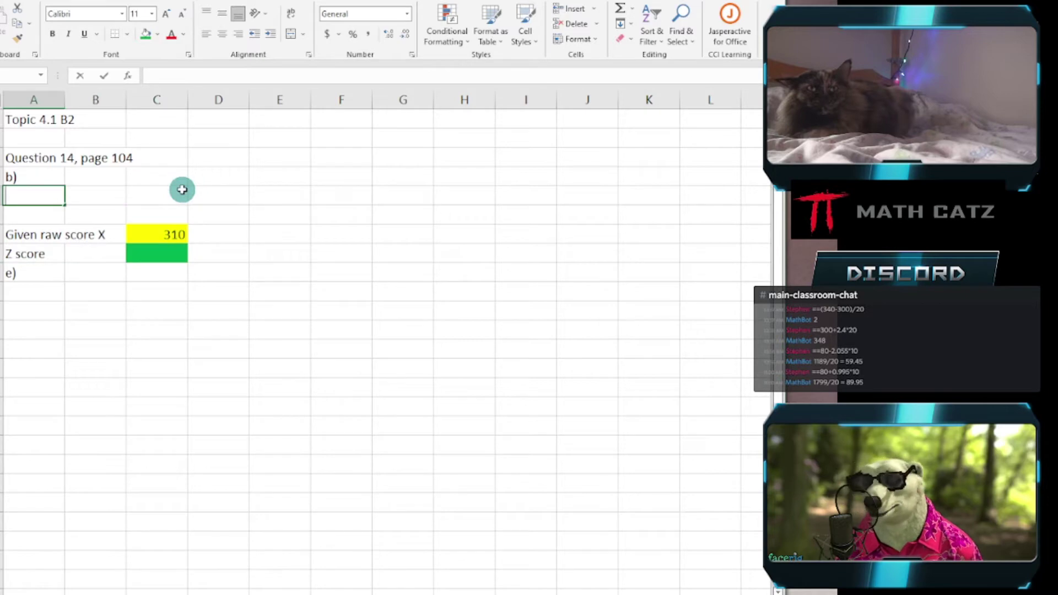
type("Mean")
left_click(181, 189)
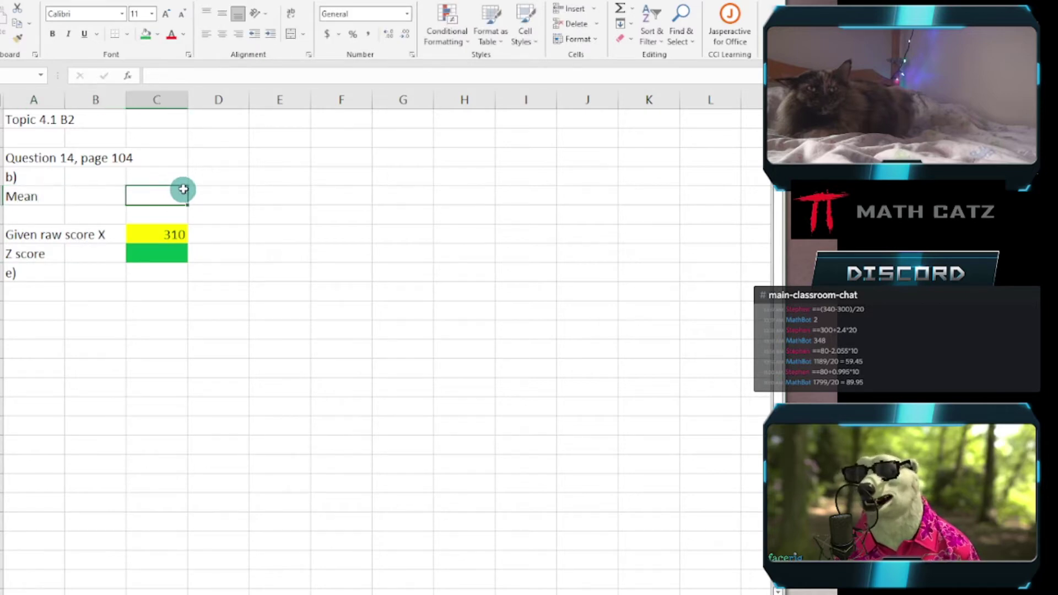
- Reread problem 14 on textbook page 104, then return to the spreadsheet
left_click(255, 594)
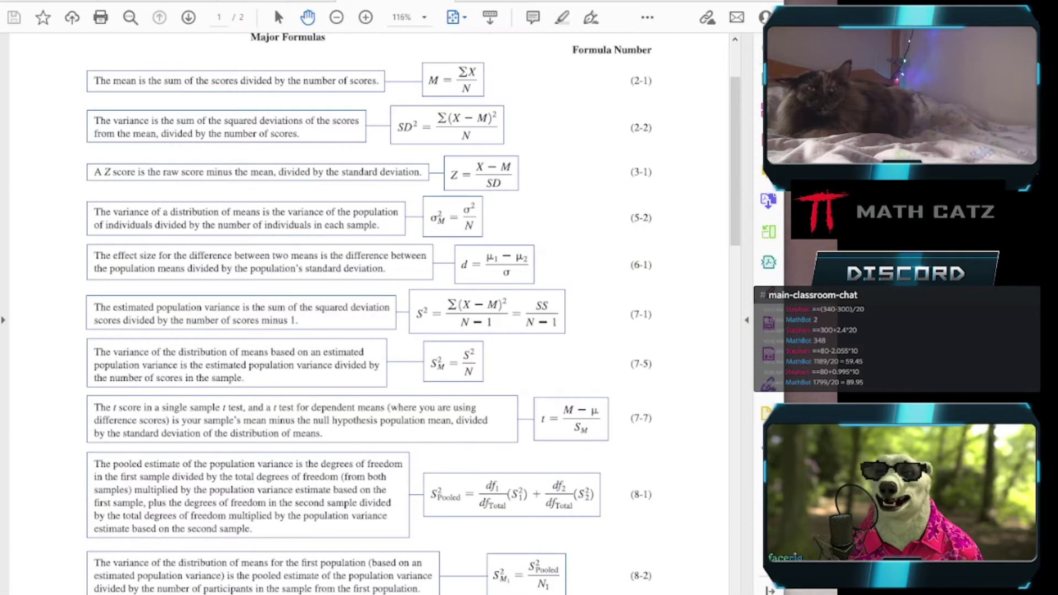
left_click(173, 3)
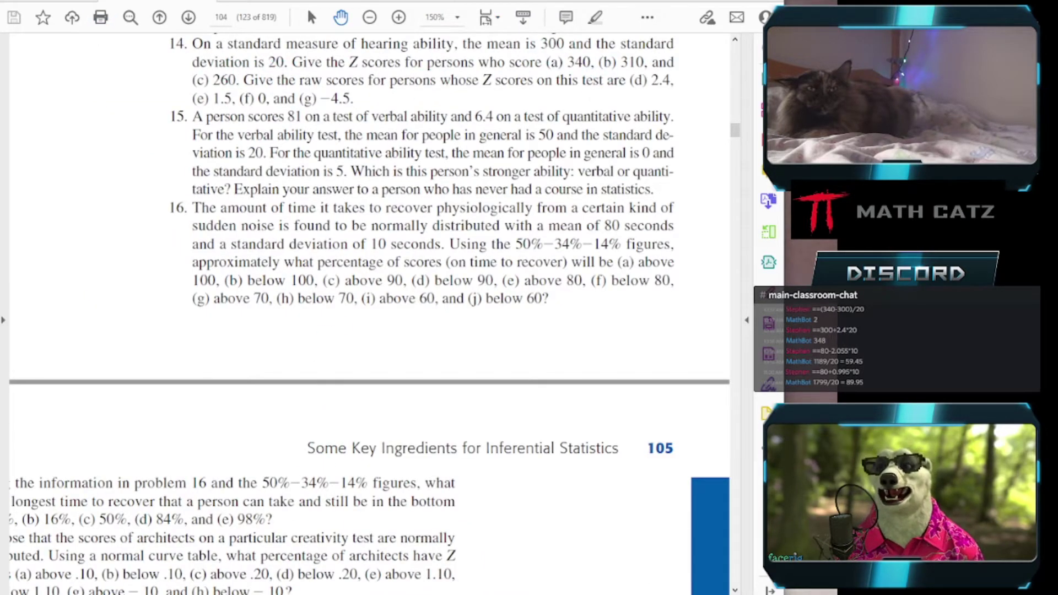
key("alt+Tab")
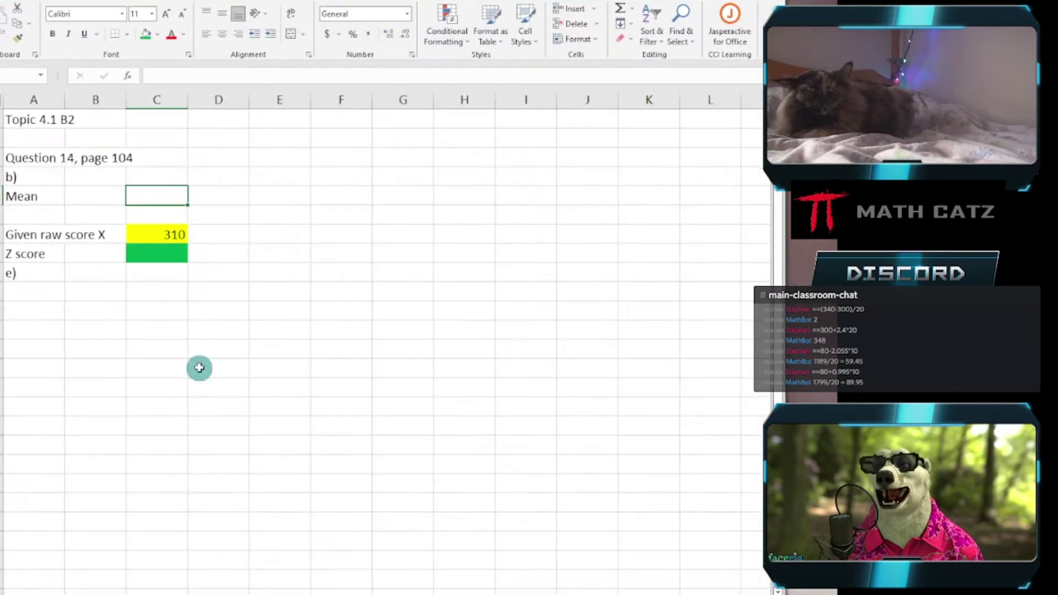
- Enter the mean 300 in C5 and fill it yellow
type("300")
left_click(267, 191)
left_click(168, 197)
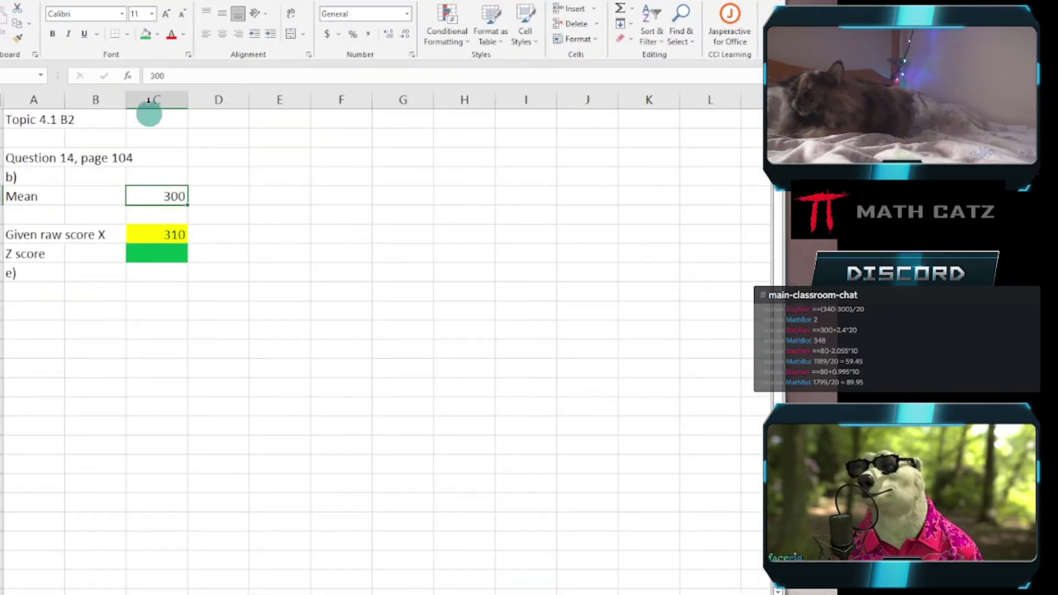
left_click(158, 34)
left_click(180, 133)
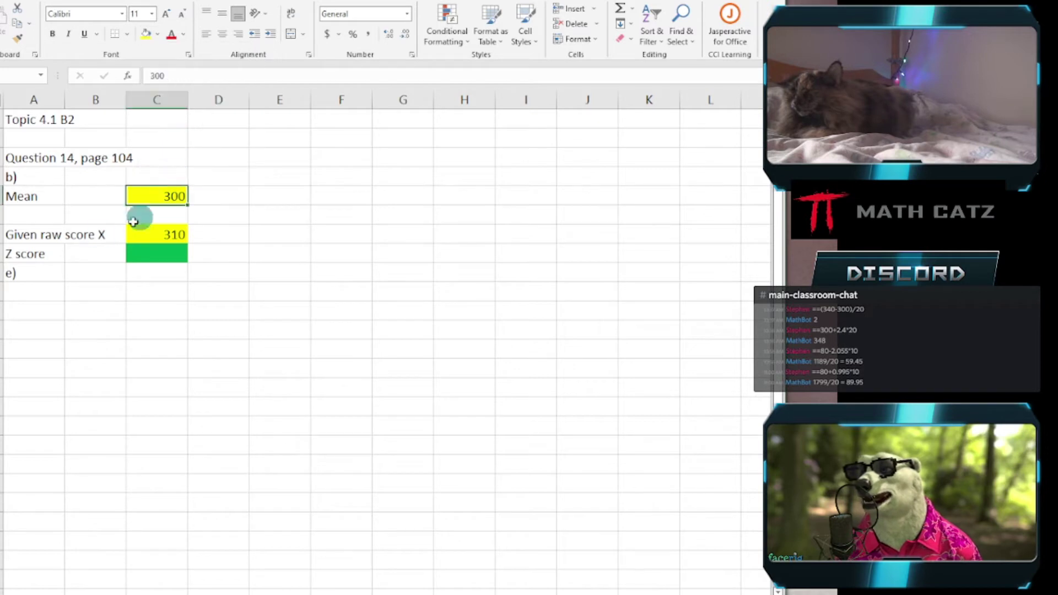
- Add a 'Std Dev' row with value 20, filled yellow
left_click(42, 216)
type("St")
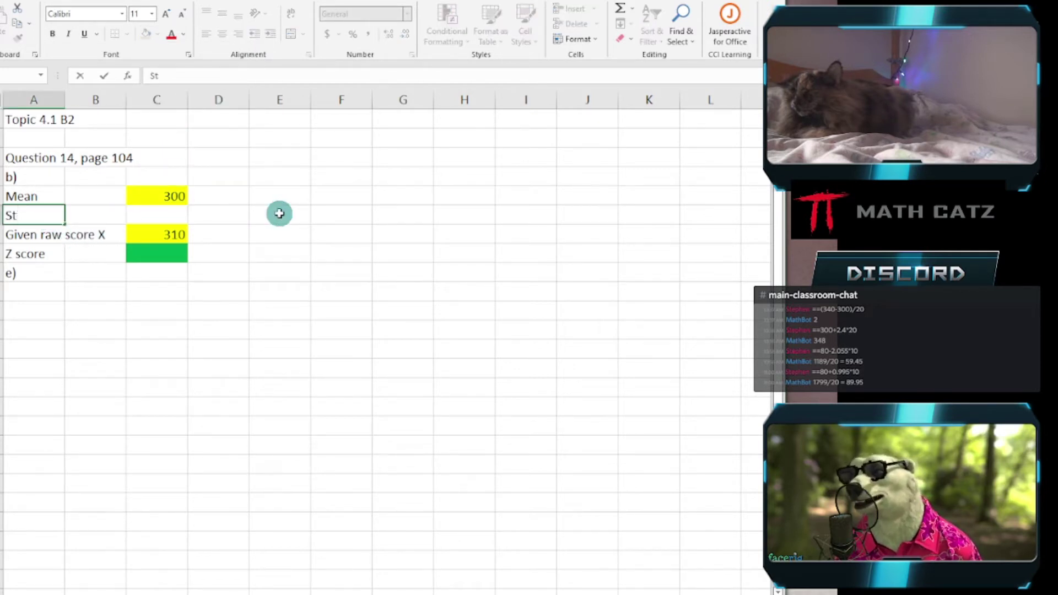
type("d Dve")
key("BackSpace")
key("BackSpace")
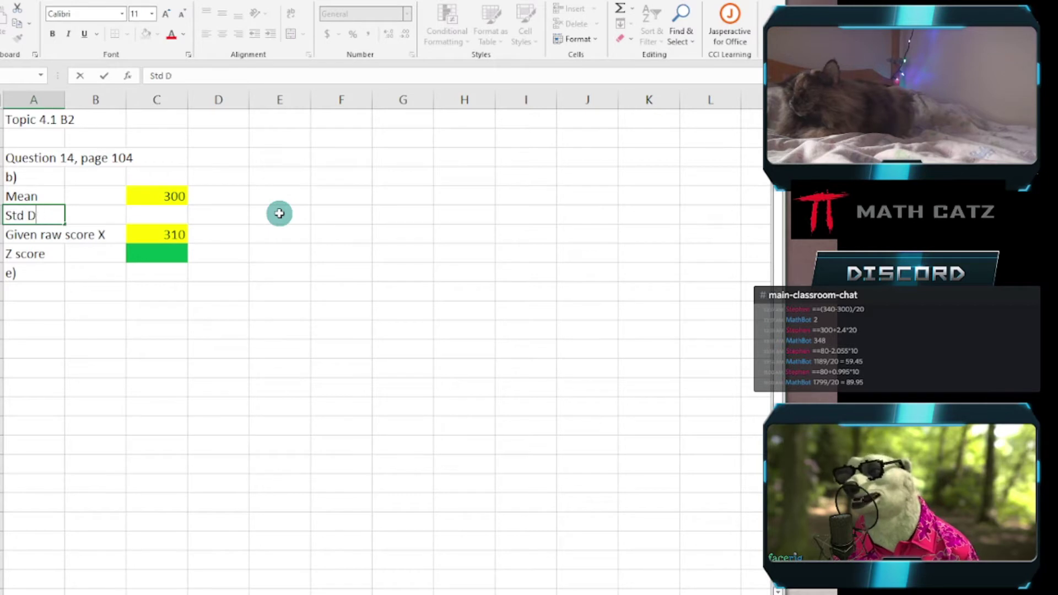
type("ev")
key("Tab")
key("Tab")
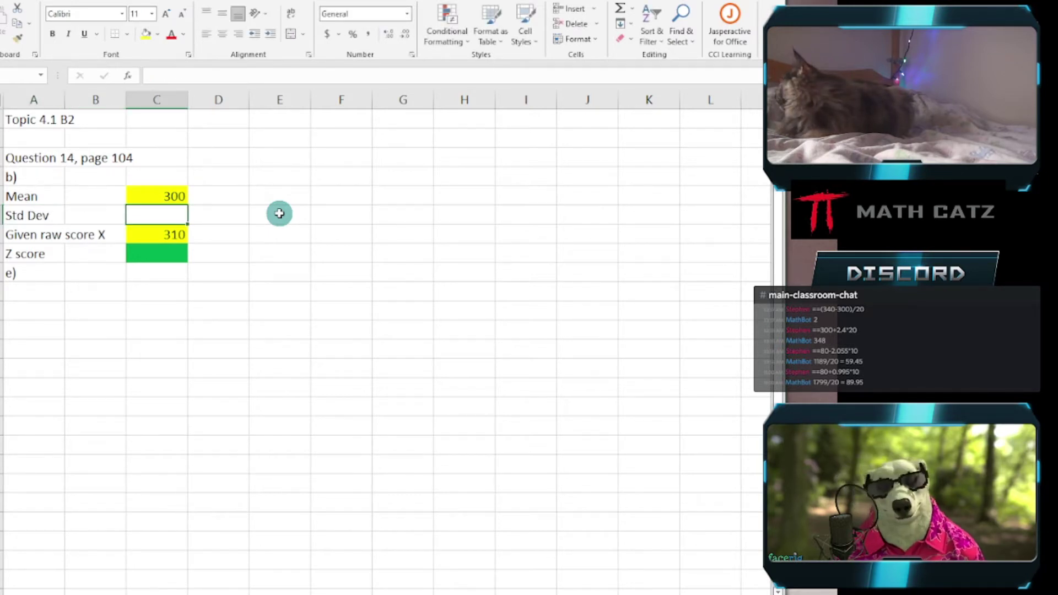
type("20")
left_click(279, 213)
left_click(177, 214)
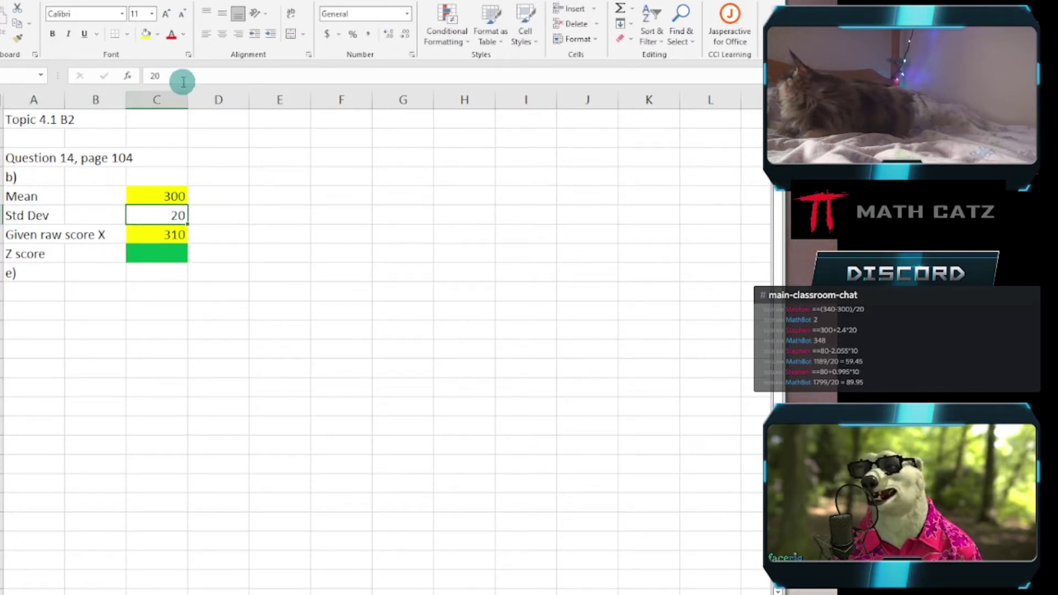
left_click(145, 34)
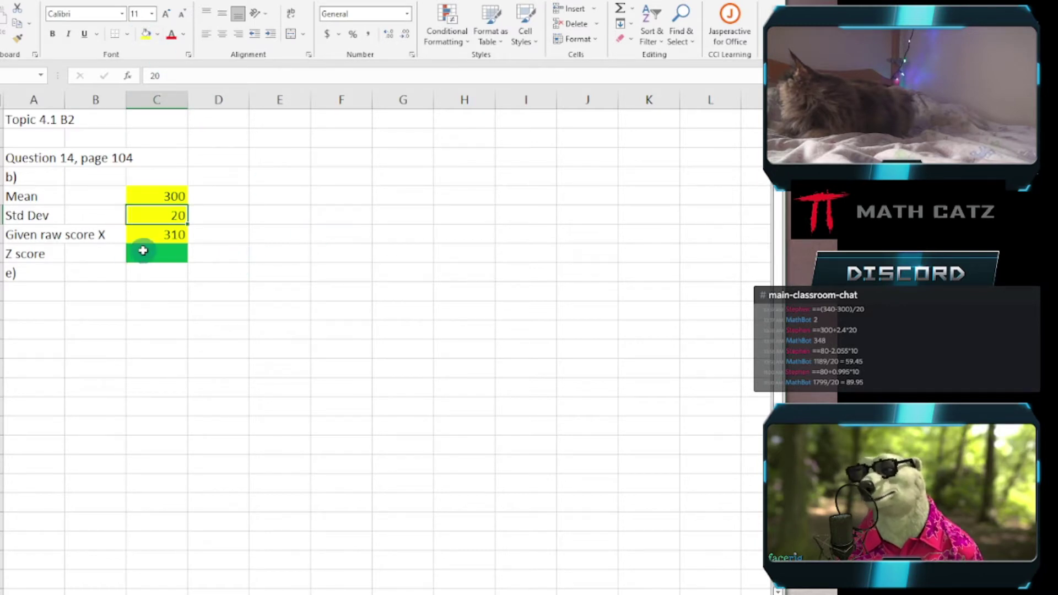
- Move the e) label down a row and enter =(C7-C5)/C6 in C8 for the Z score
left_click(146, 251)
left_click(22, 272)
left_click_drag(28, 281, 31, 300)
left_click(143, 249)
type("=")
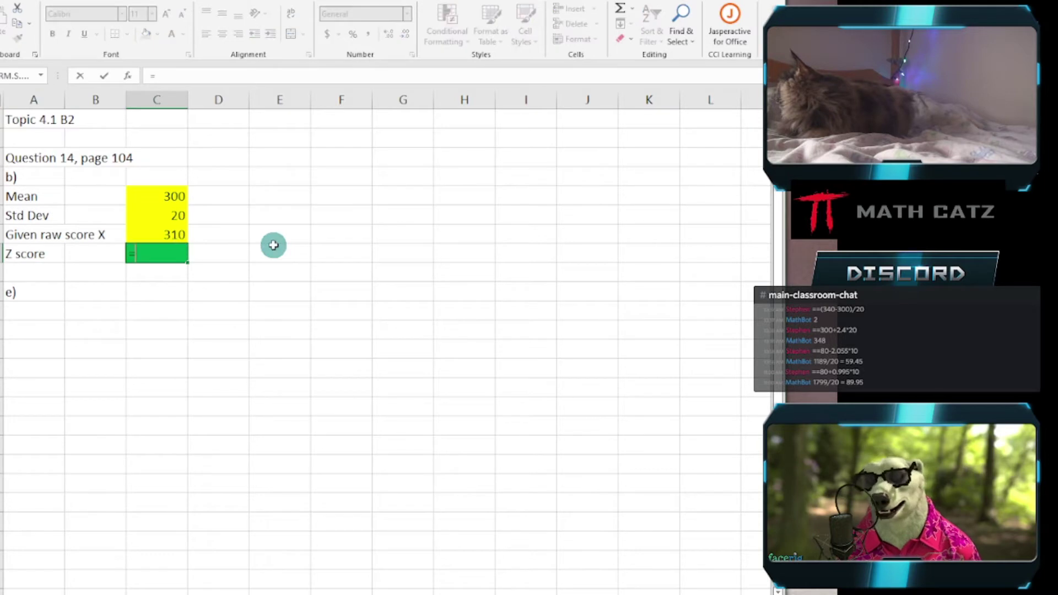
type("(")
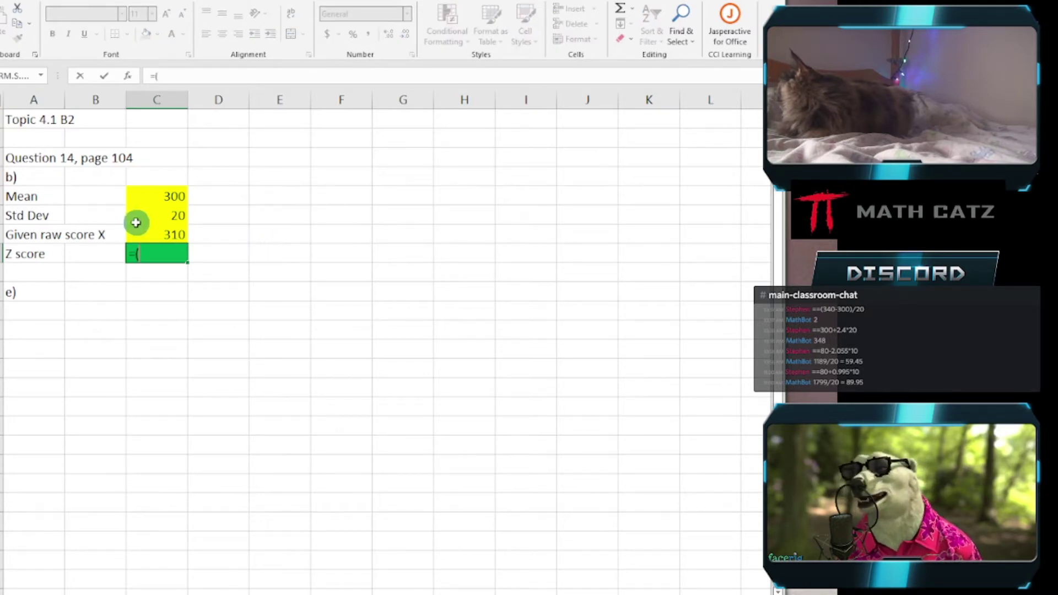
left_click(137, 232)
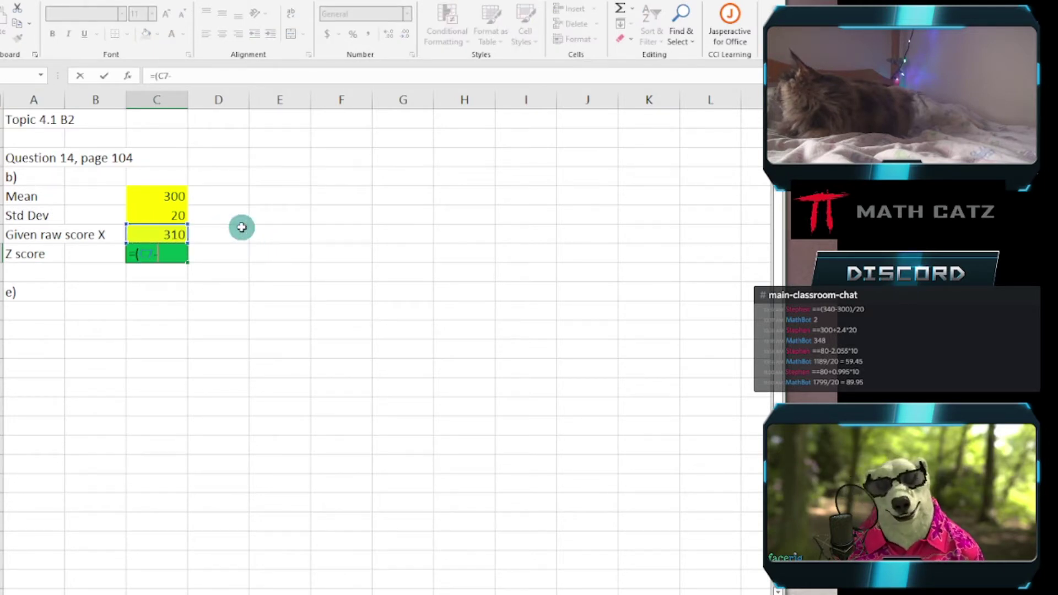
left_click(148, 195)
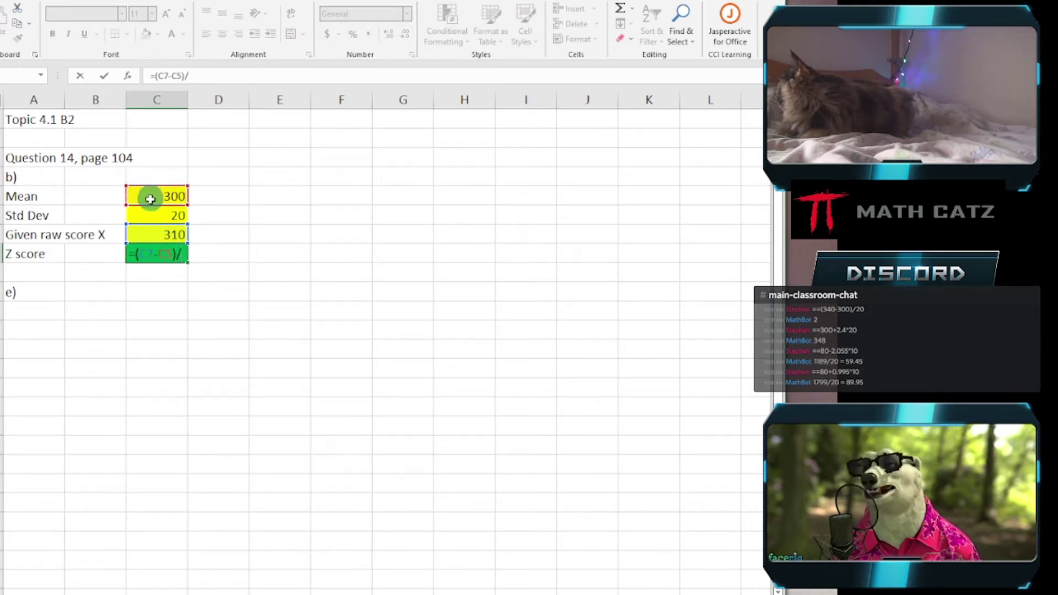
type(")/")
left_click(153, 213)
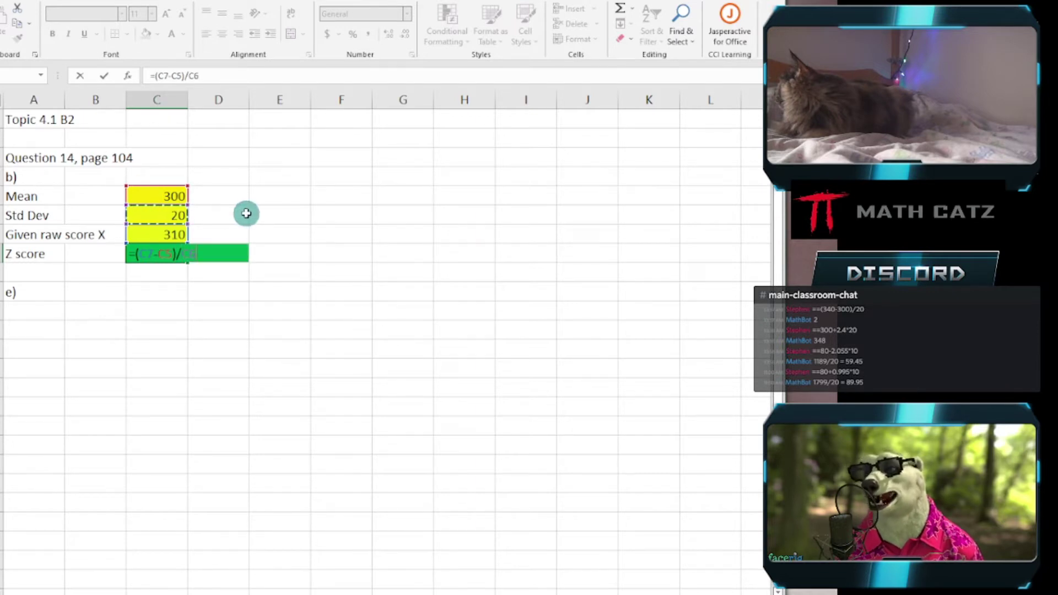
key("Return")
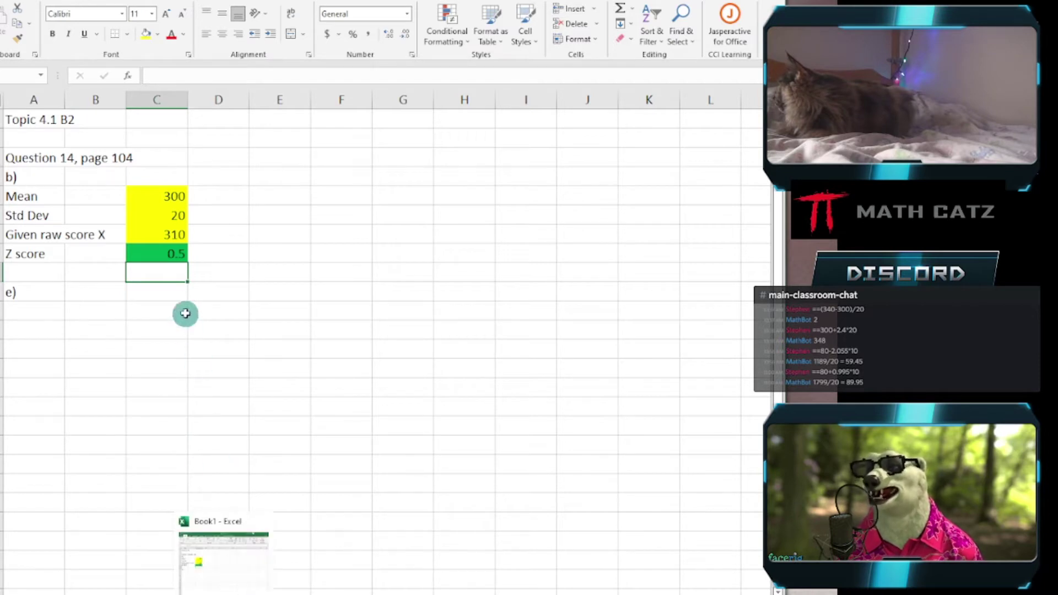
- Review the Z score formula unchanged, then switch to the textbook page
double_click(155, 251)
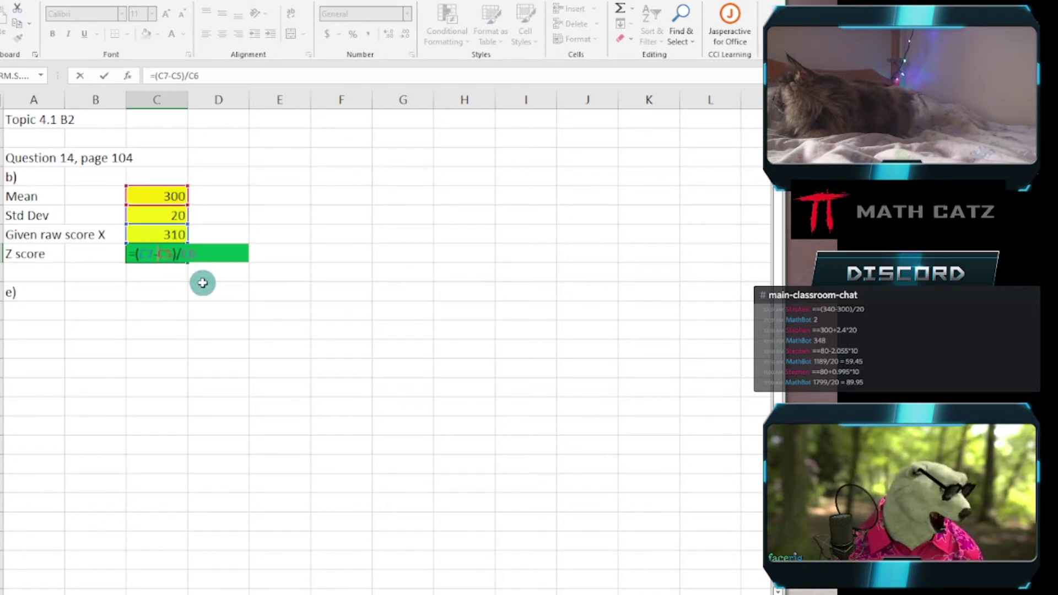
key("Escape")
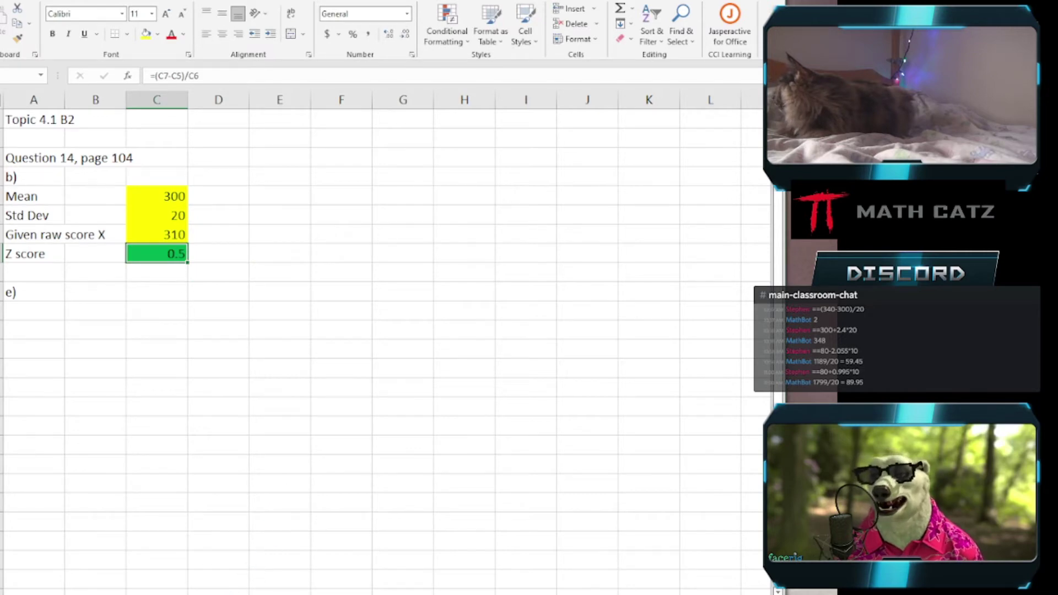
left_click(223, 594)
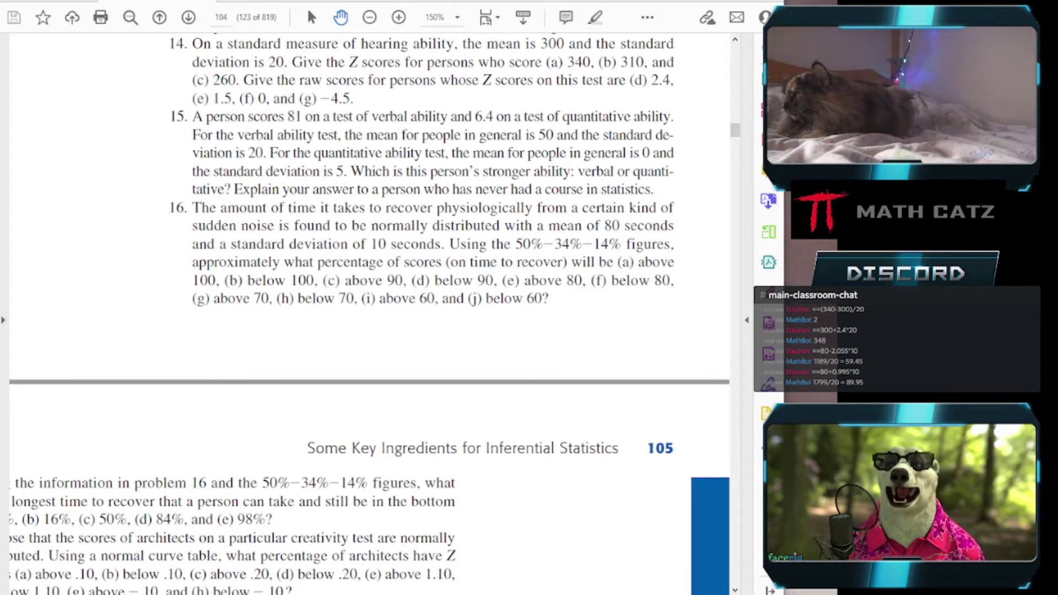
- Move the b) label to E4 and record the answer as 'b) 0.5'
key("alt+Tab")
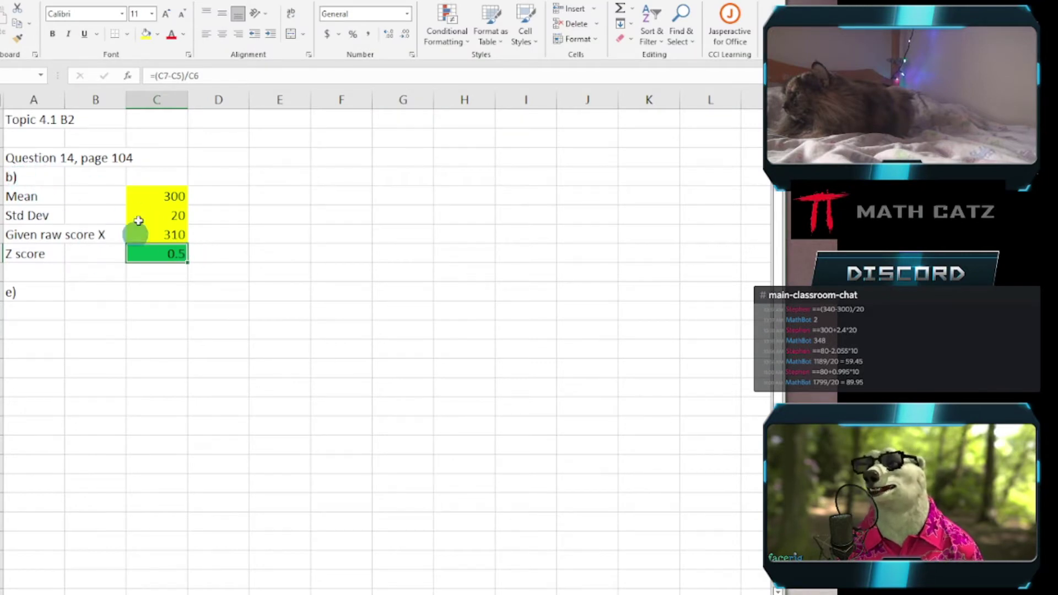
left_click(25, 178)
left_click_drag(34, 187, 306, 175)
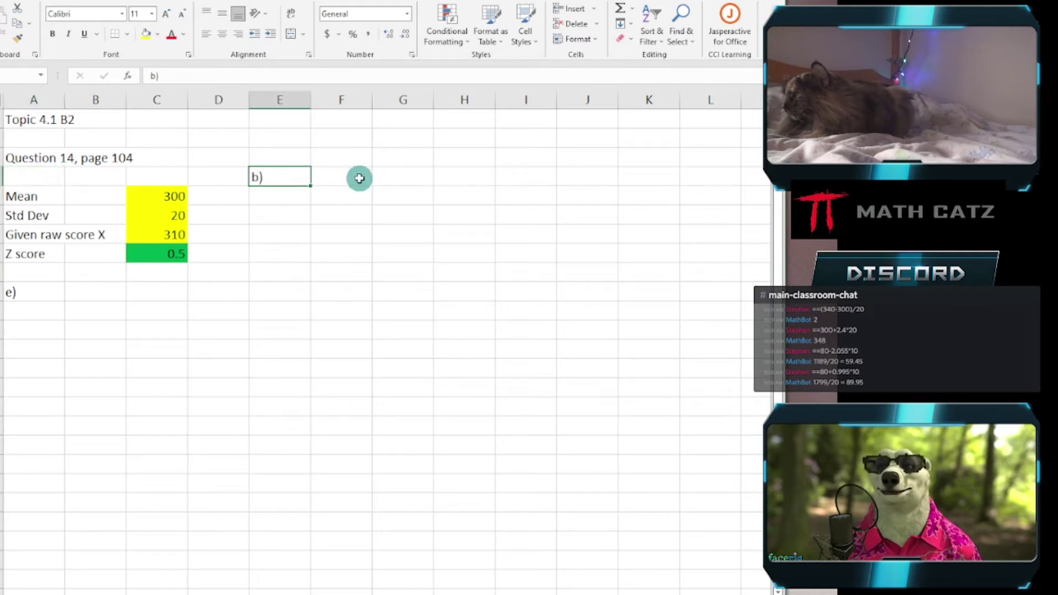
left_click(360, 176)
double_click(292, 177)
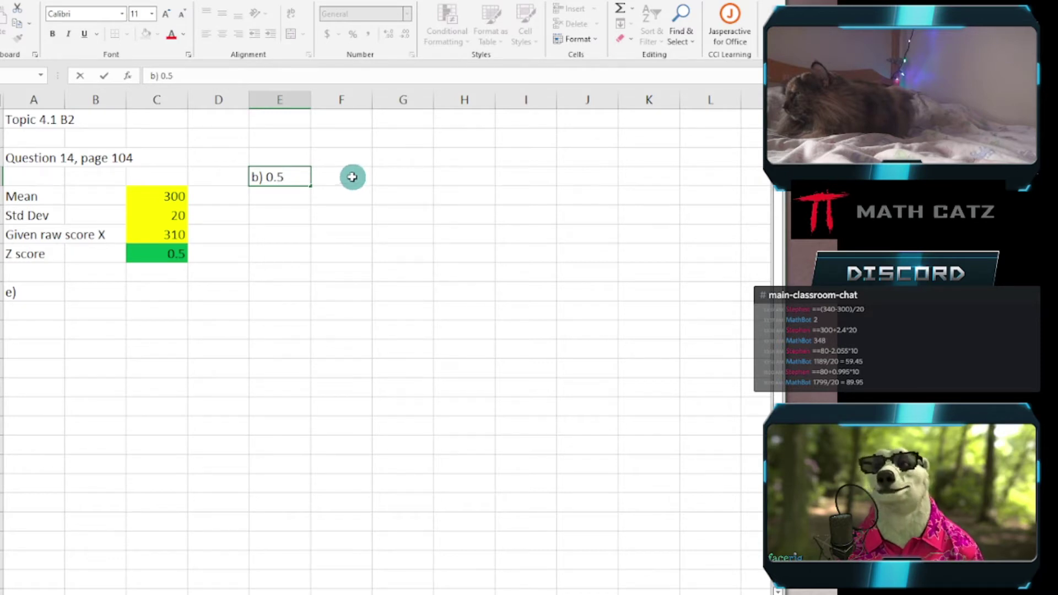
left_click(352, 177)
- Add a 'c)' label in F4, then return to the textbook problems
type("c")
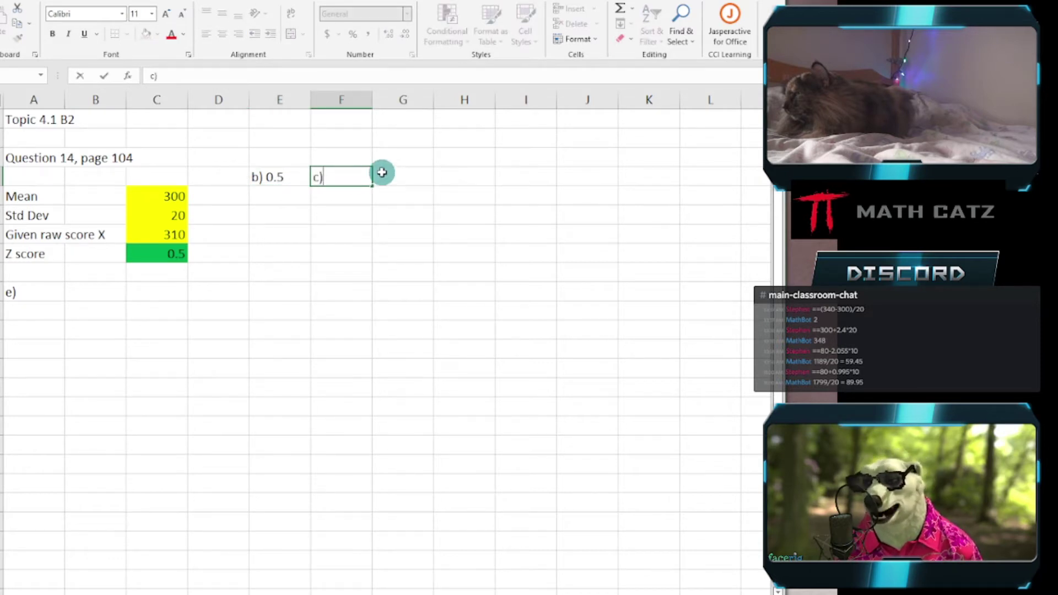
key("Return")
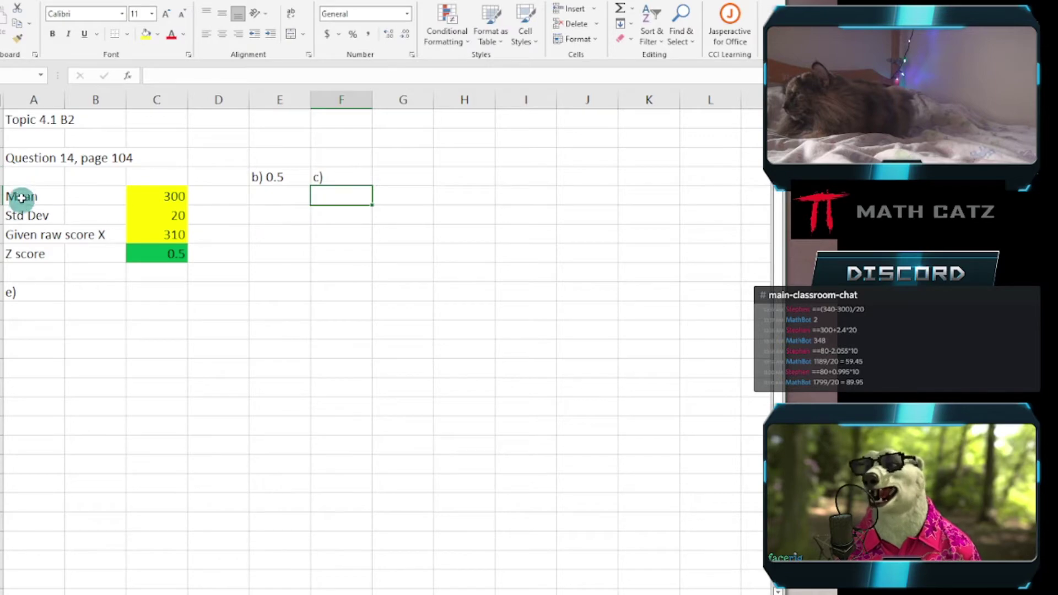
left_click_drag(20, 197, 151, 255)
left_click(203, 267)
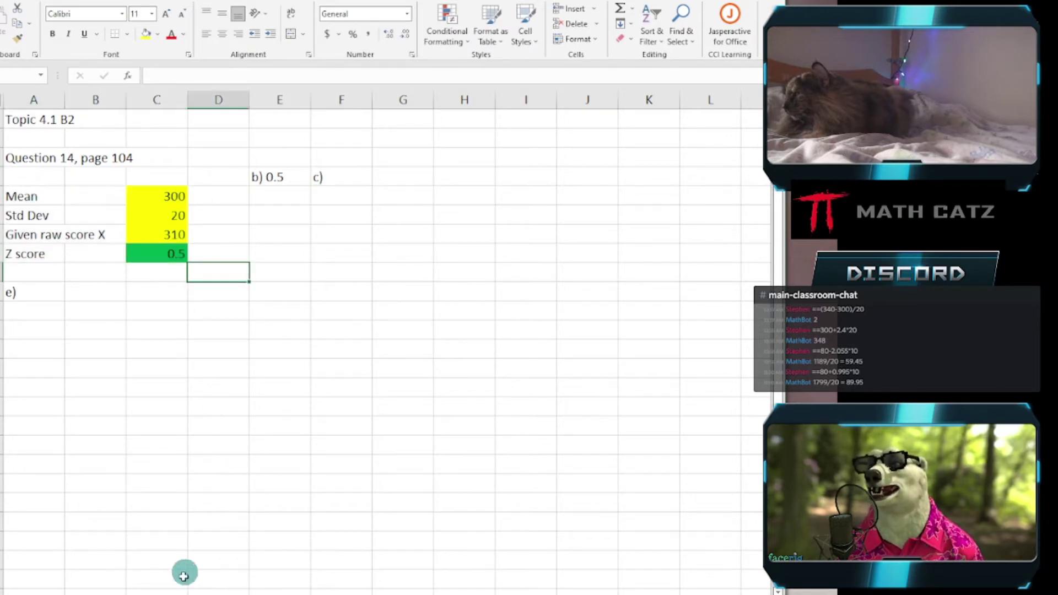
key("alt+Tab")
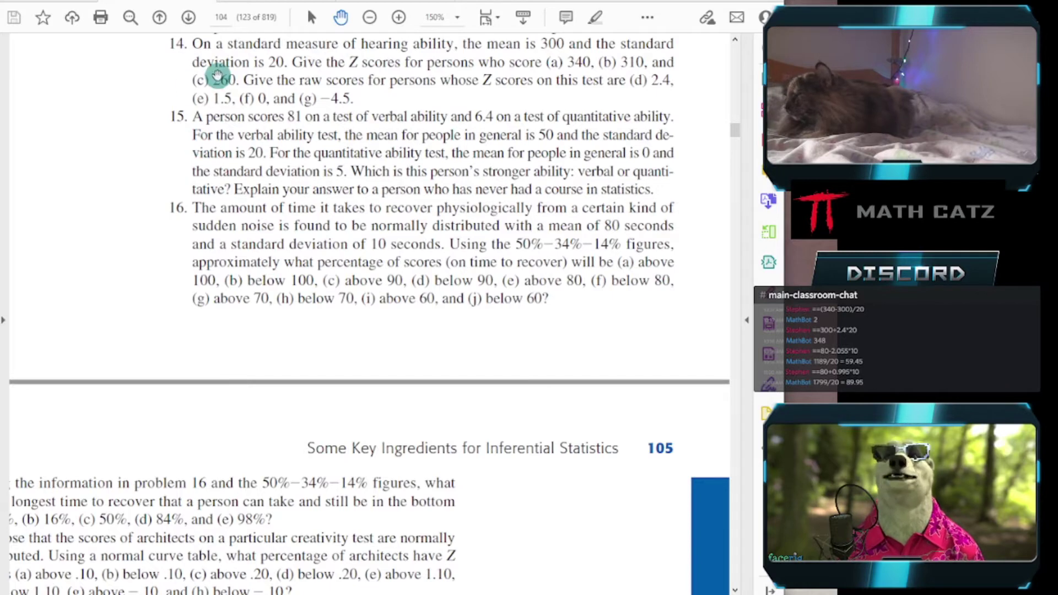
- Change the raw score to 260 and record the resulting answer as 'c) -2'
key("alt+Tab")
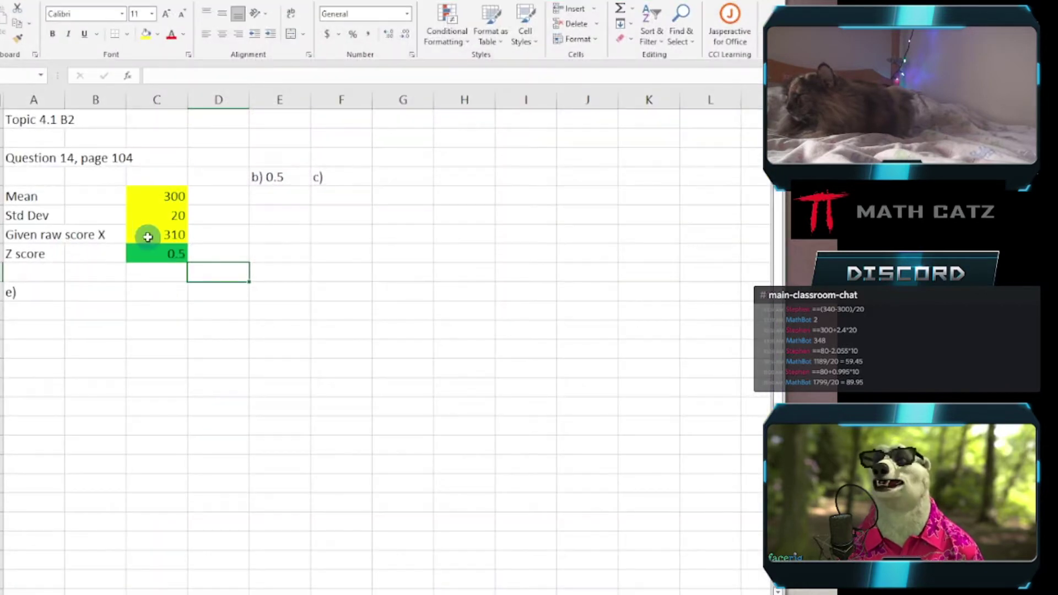
left_click(154, 234)
type("260")
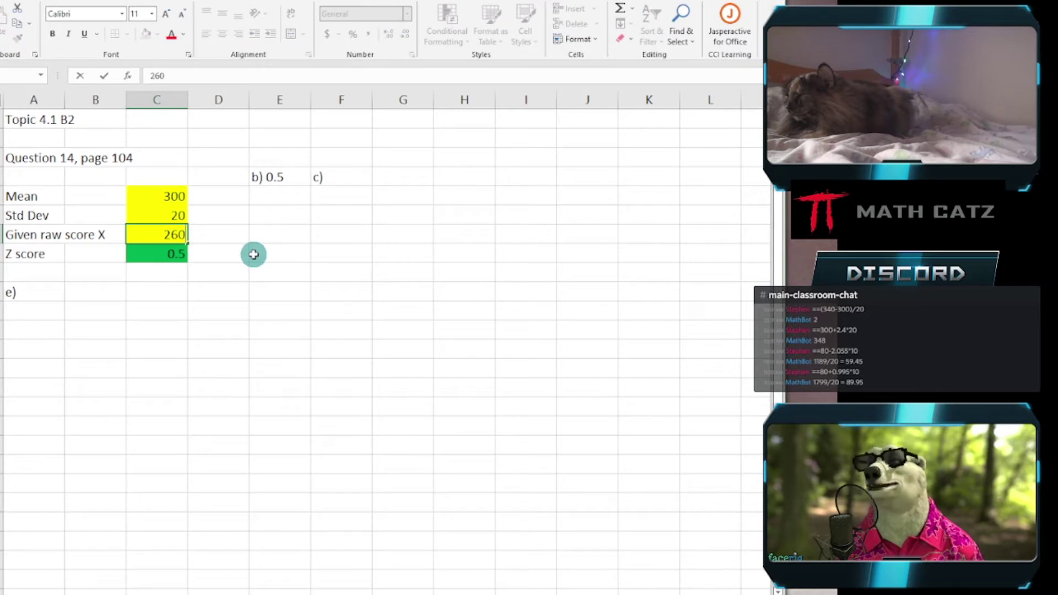
key("Return")
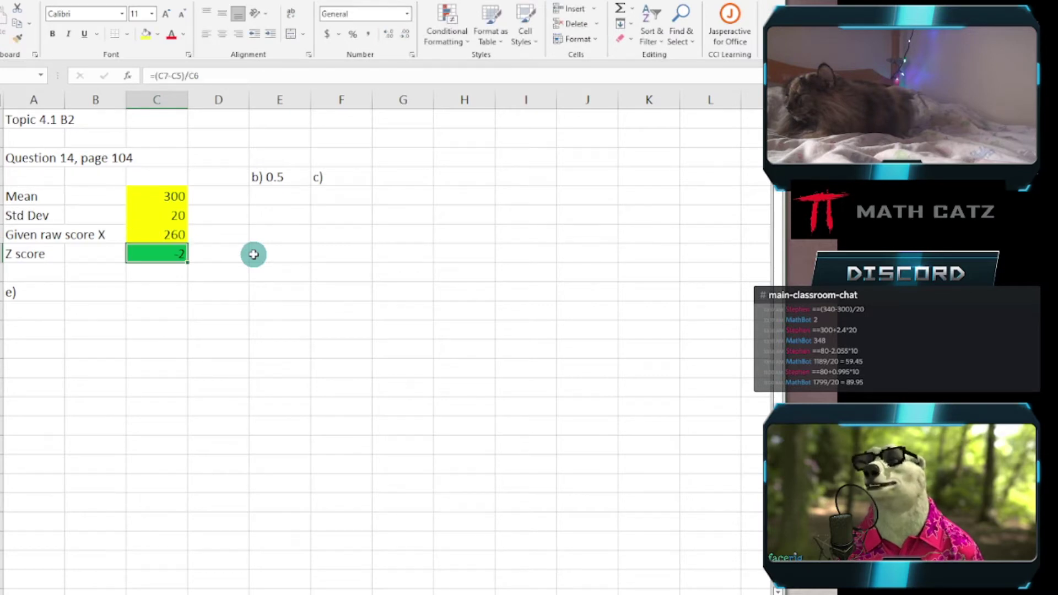
double_click(334, 175)
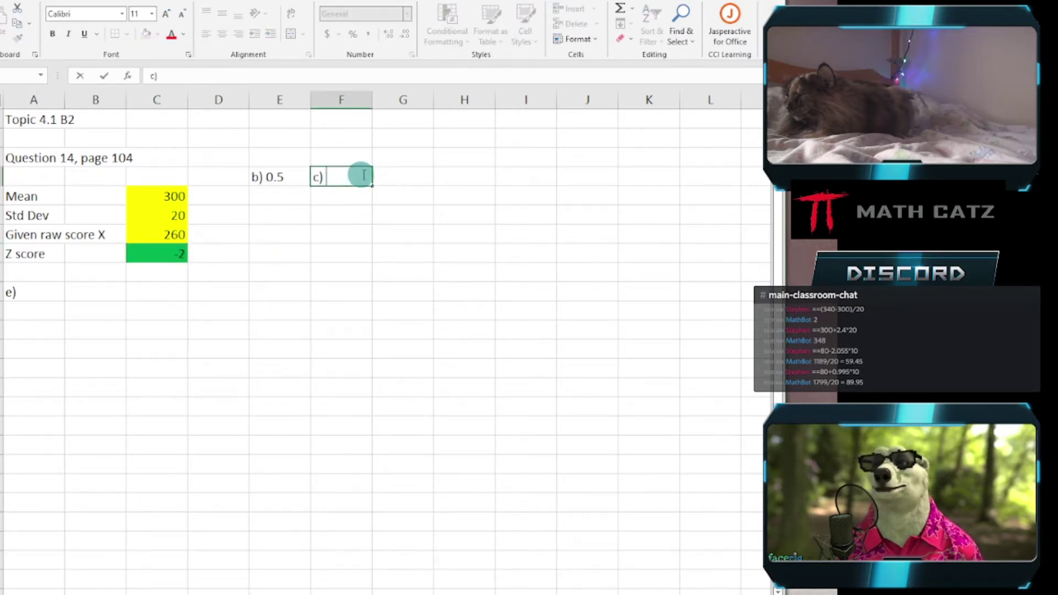
type("-2")
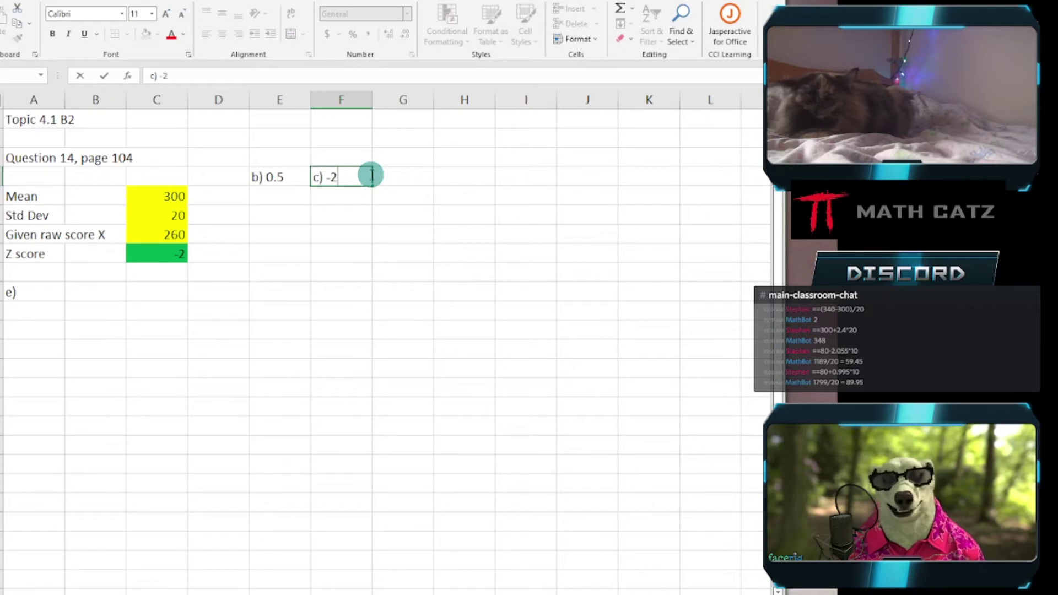
key("Return")
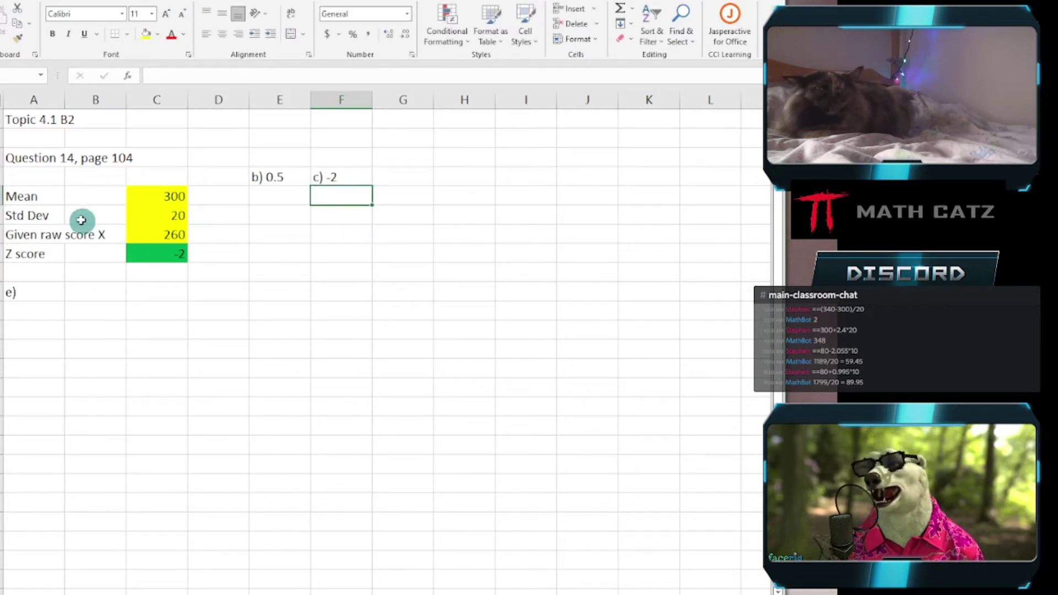
- Review the Z score formula in C8 unchanged and move the e) label to cell E10
left_click_drag(30, 196, 157, 246)
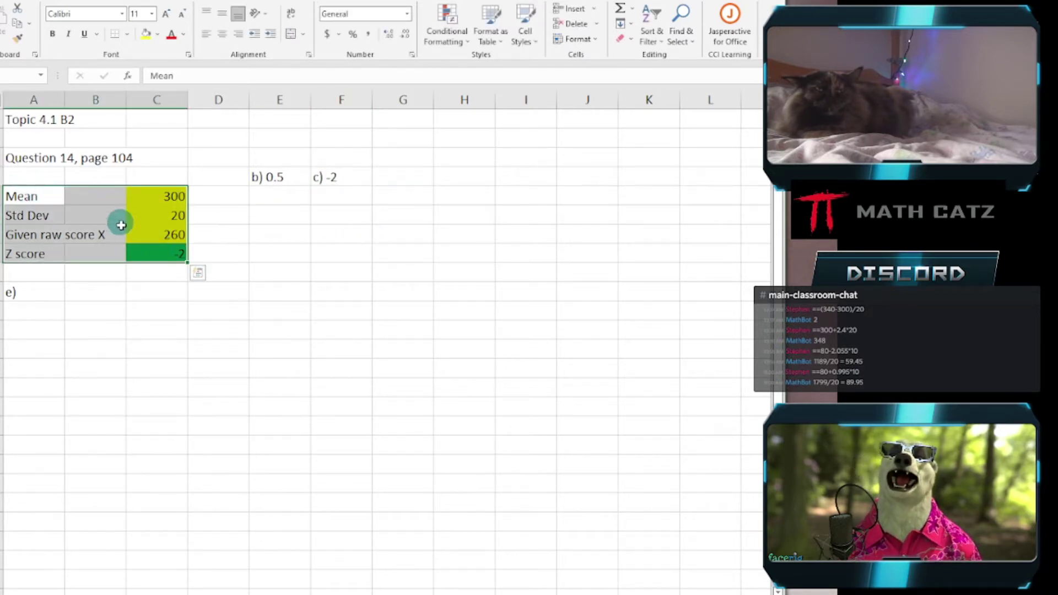
left_click(270, 176)
left_click(347, 175)
left_click(417, 178)
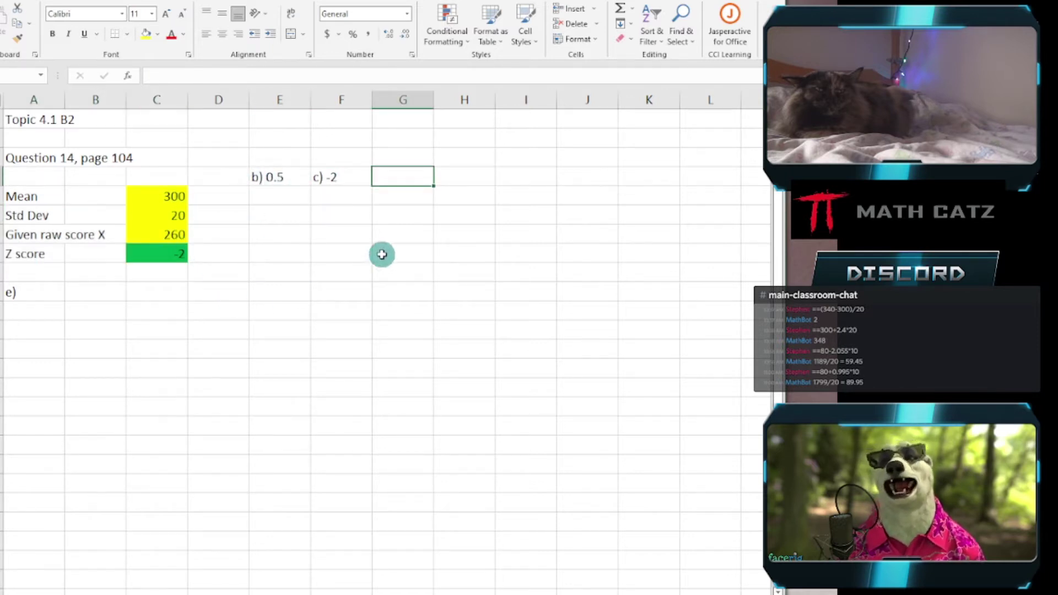
double_click(158, 252)
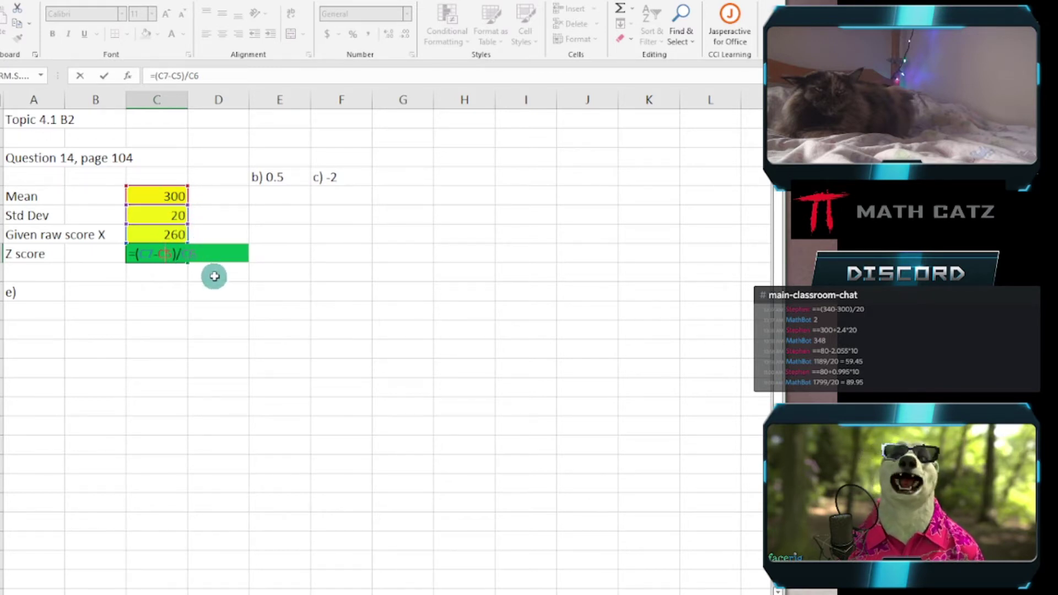
key("ctrl+Return")
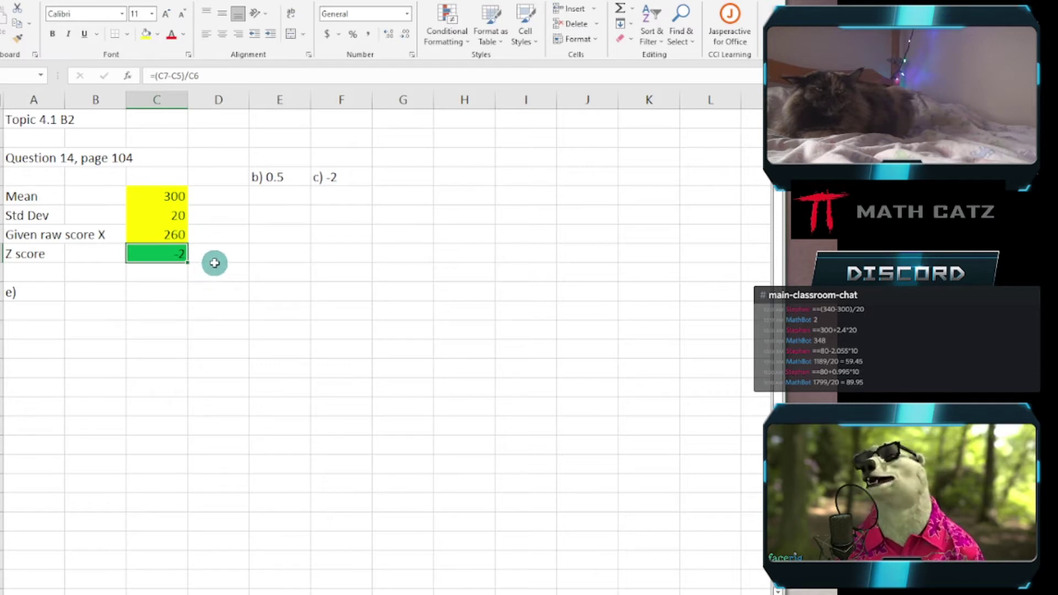
left_click(38, 296)
left_click_drag(113, 300, 270, 299)
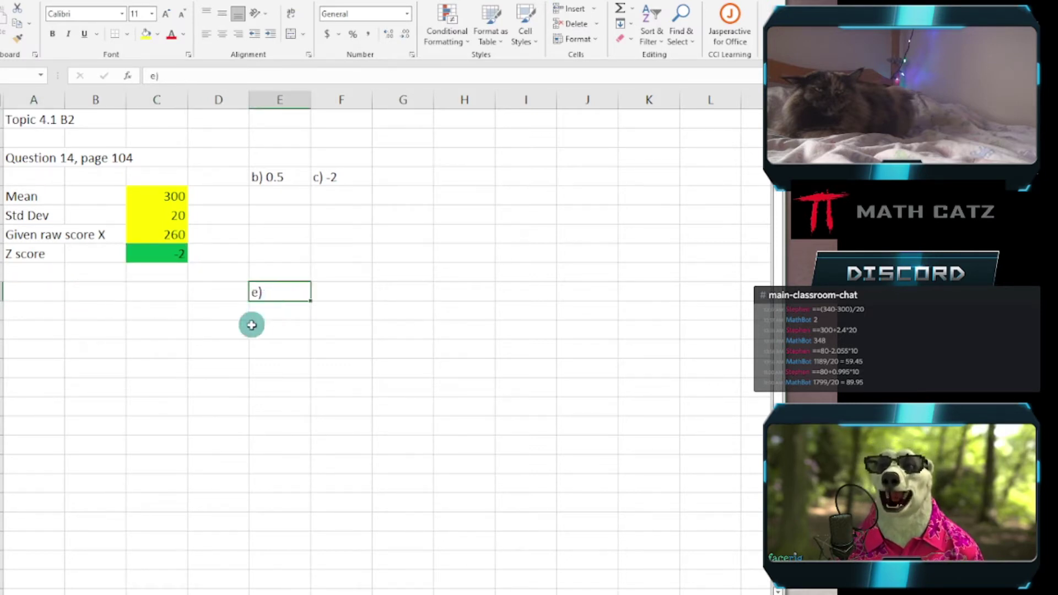
- Check the problem, then add Mean 300 and Std Dev 20 rows under e)
left_click(216, 594)
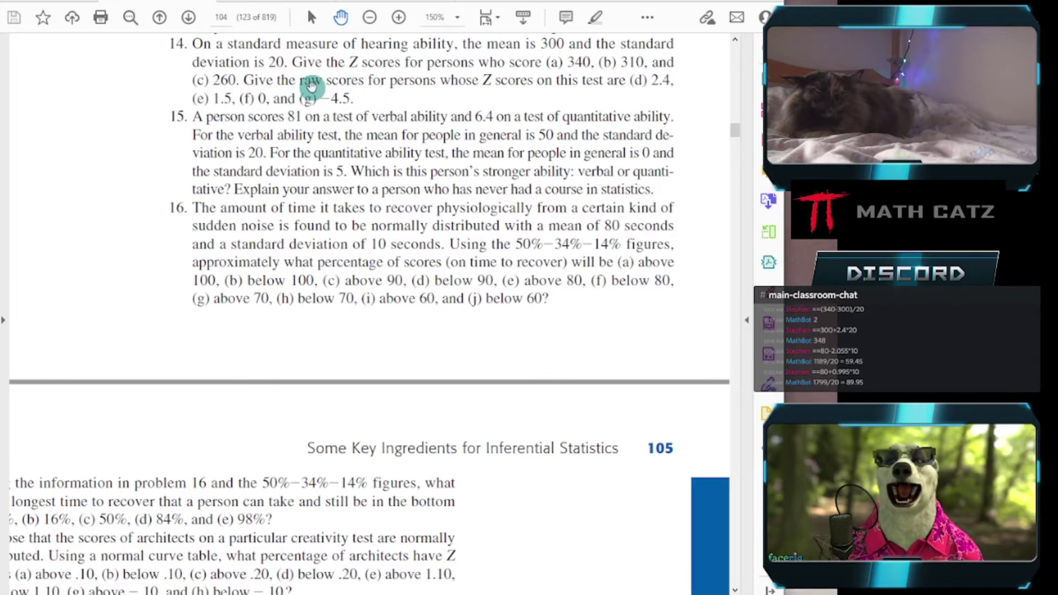
key("alt+Tab")
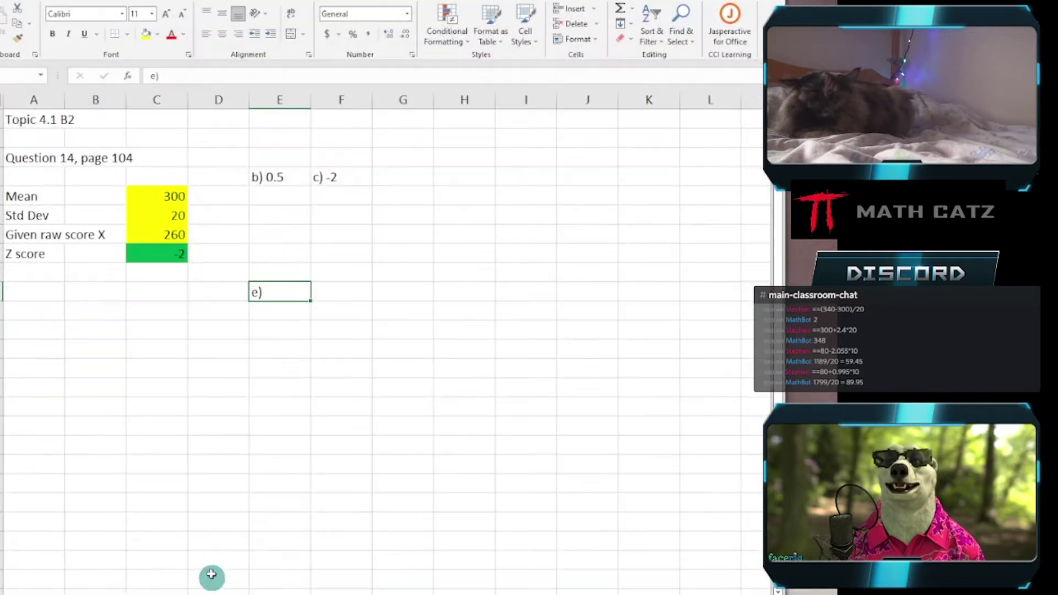
left_click(44, 311)
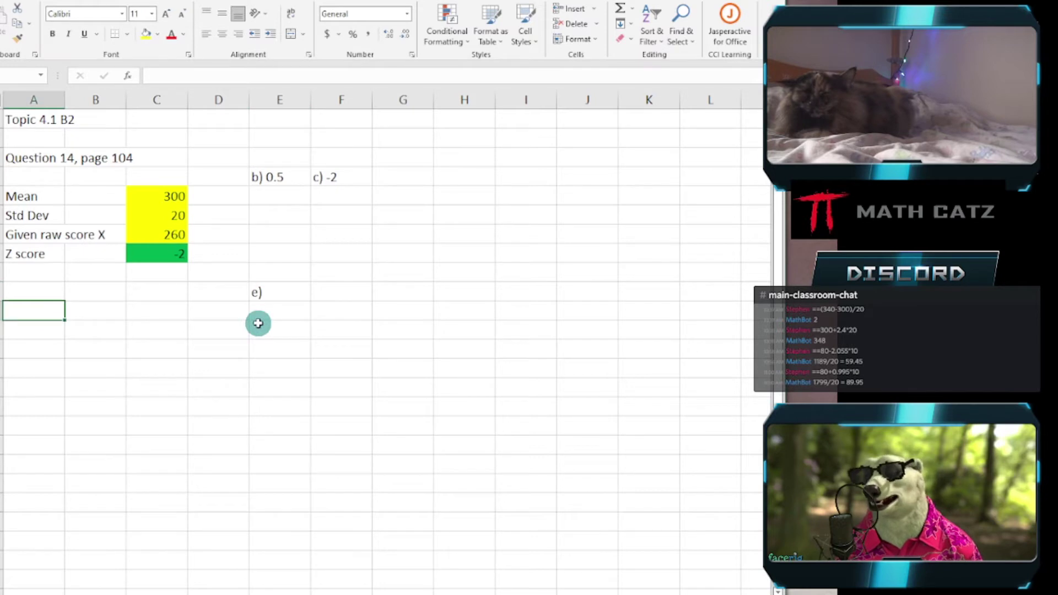
type("Mean")
key("Tab")
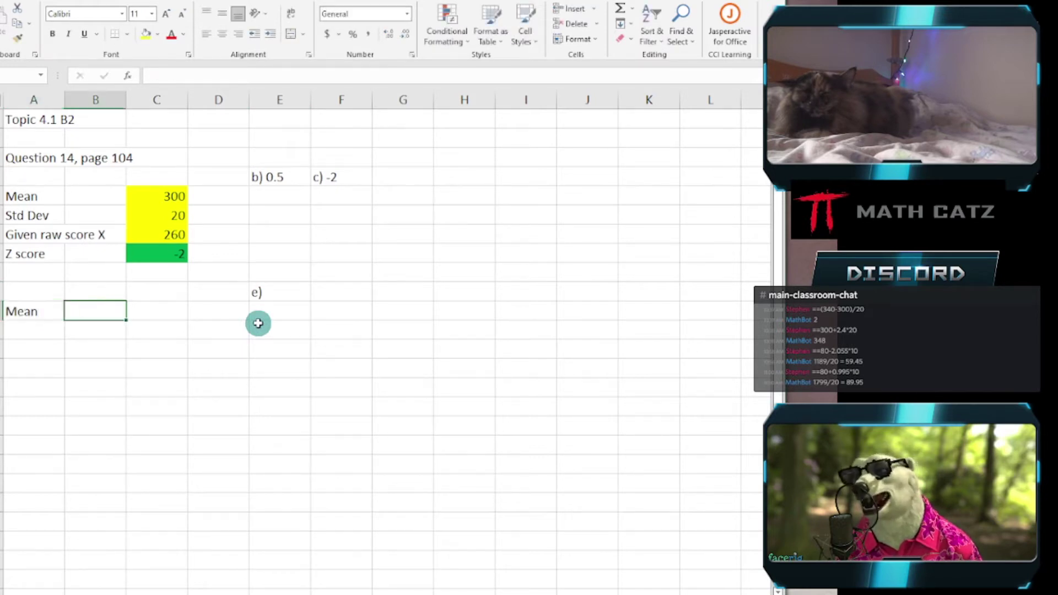
key("Tab")
type("300")
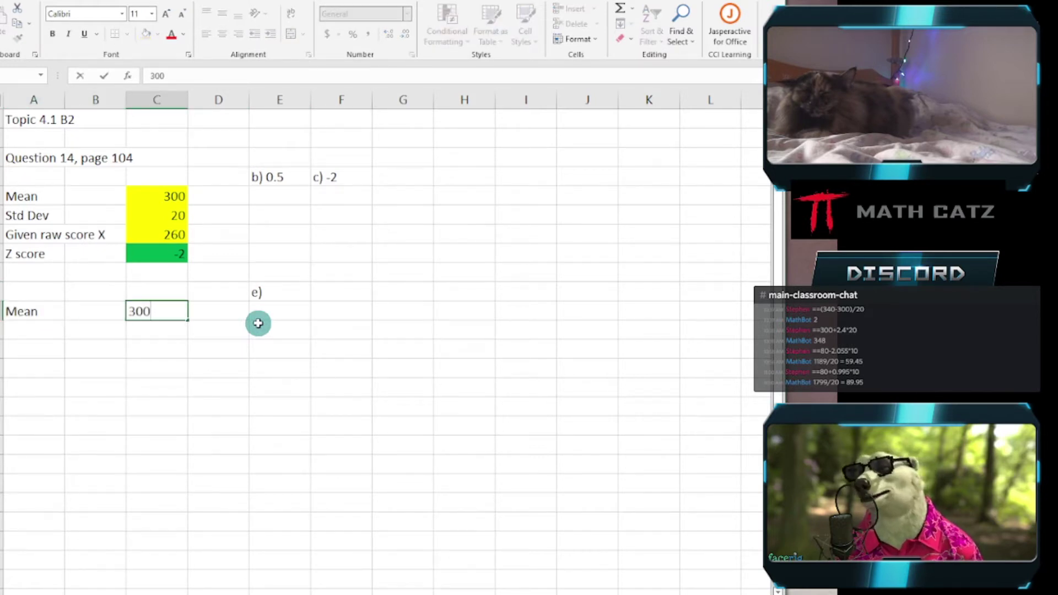
key("Return")
key("Left")
type("S")
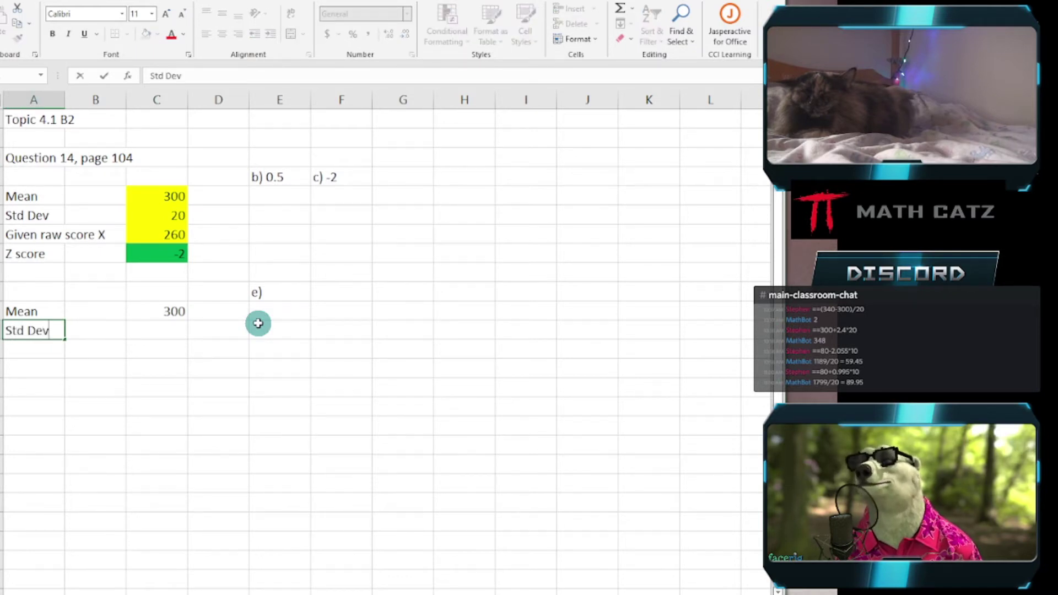
key("Tab")
key("Tab")
type("20")
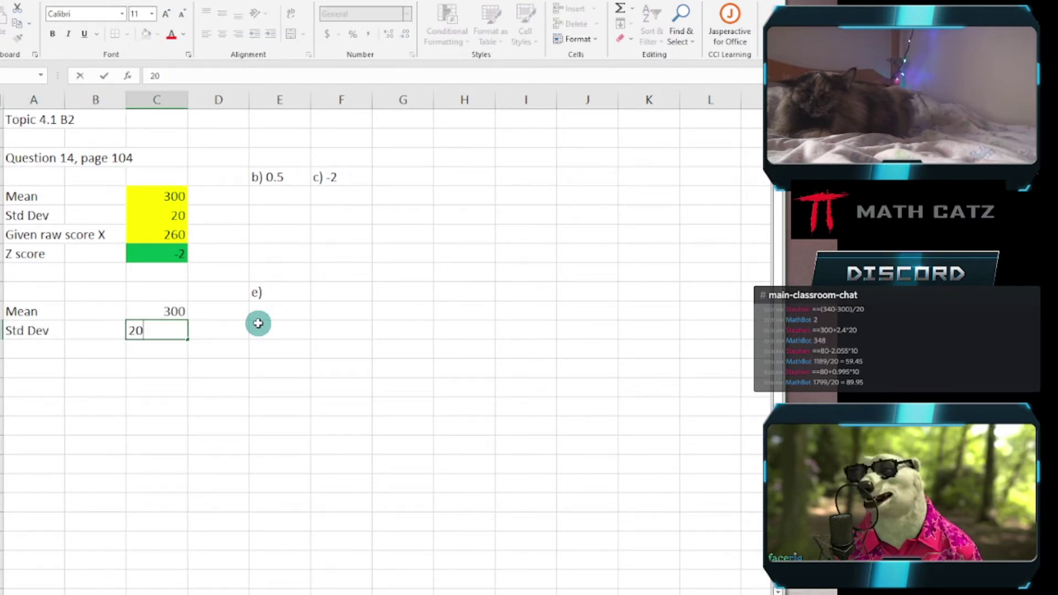
key("Return")
- Fill the 300 and 20 value cells yellow
left_click(173, 312)
left_click_drag(174, 313, 173, 330)
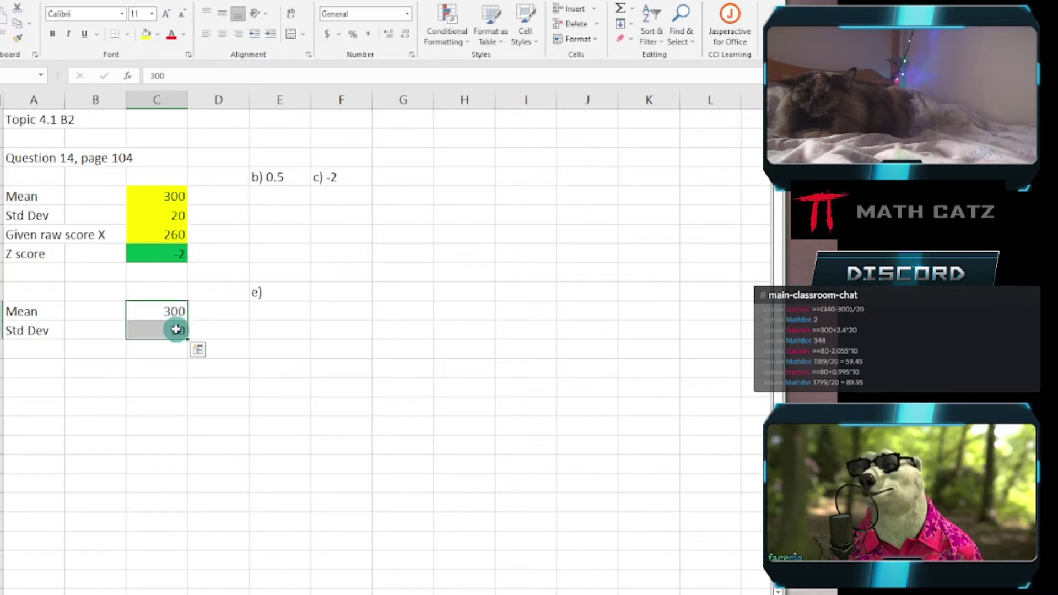
left_click(146, 33)
left_click(232, 369)
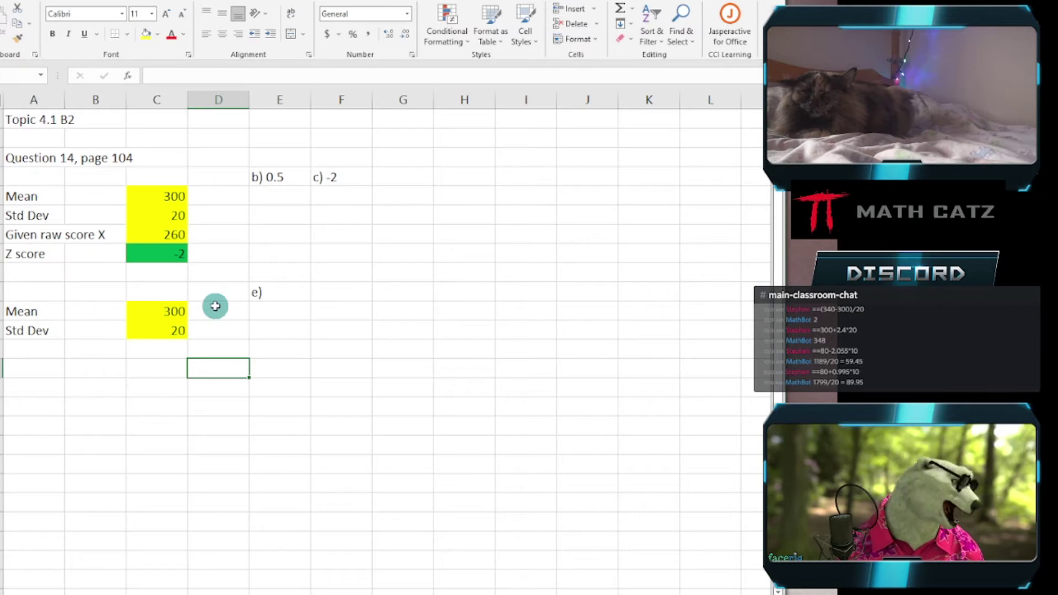
- Label A13 'Given Z score' and bring problem 14 back into view
left_click(37, 351)
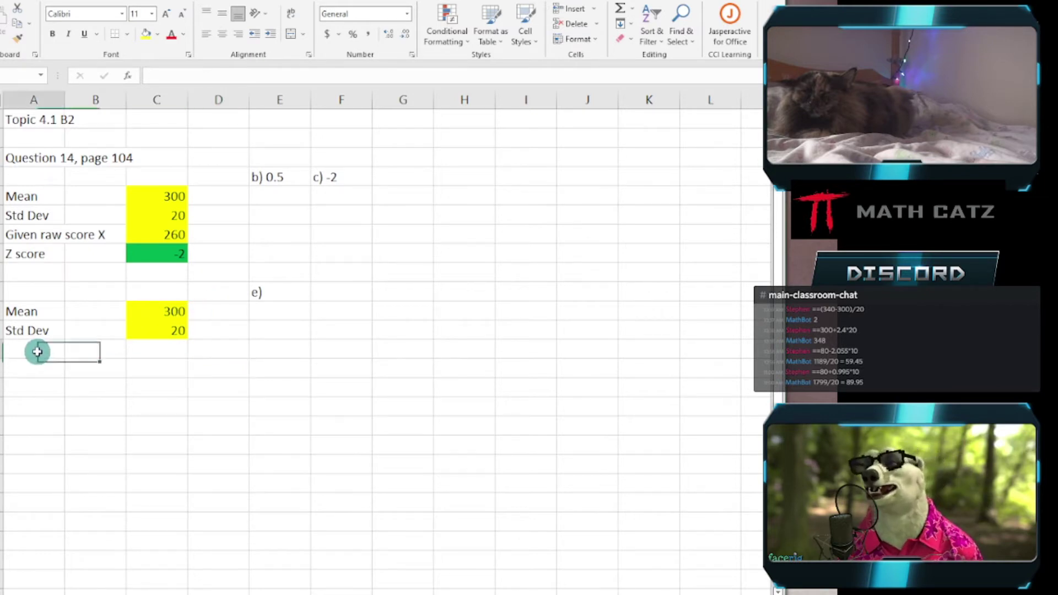
type("Given")
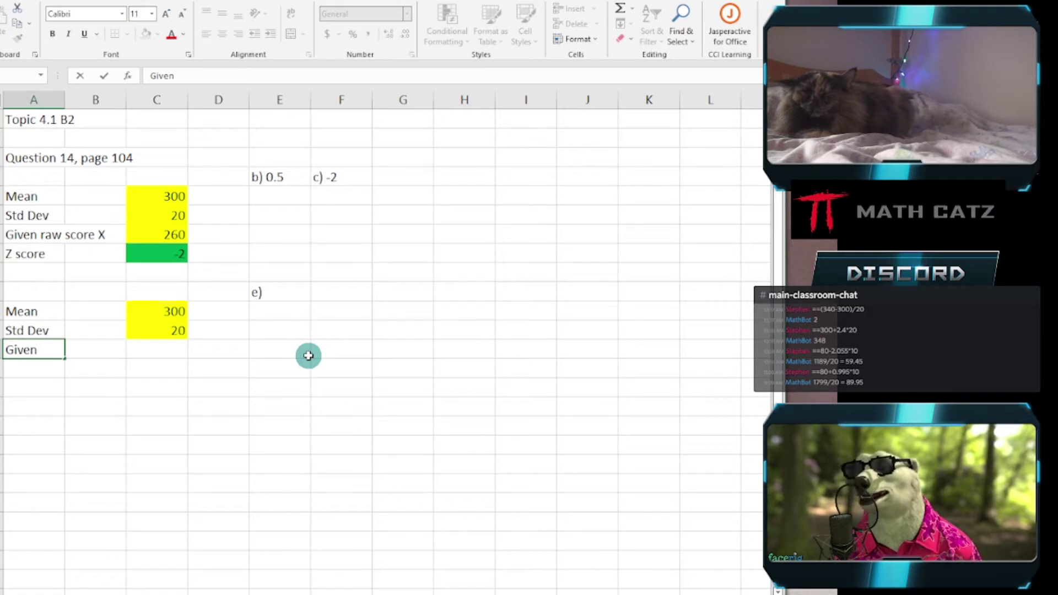
type(" Z score")
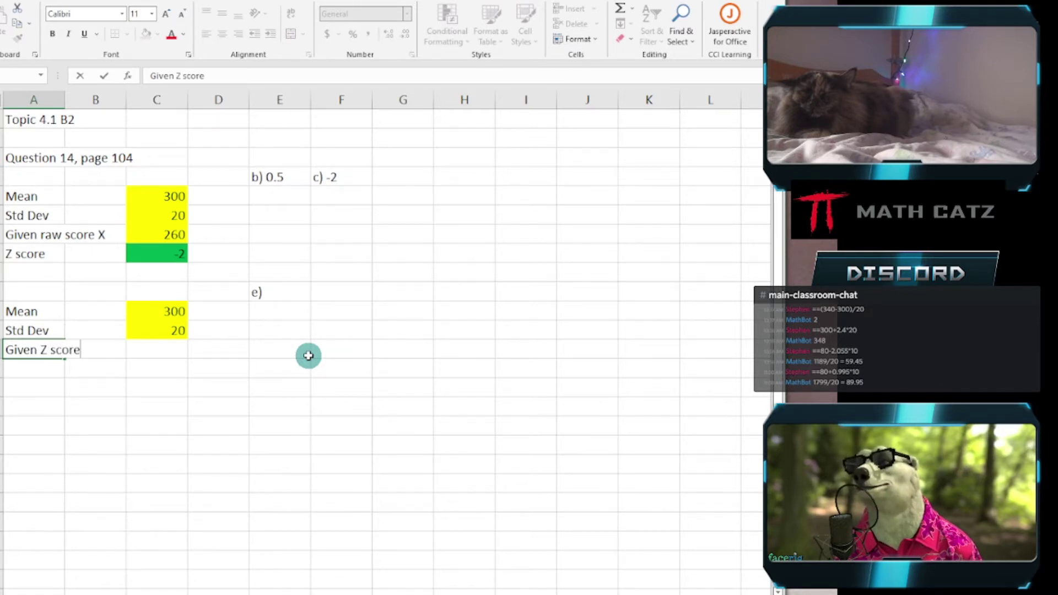
key("Tab")
key("Tab")
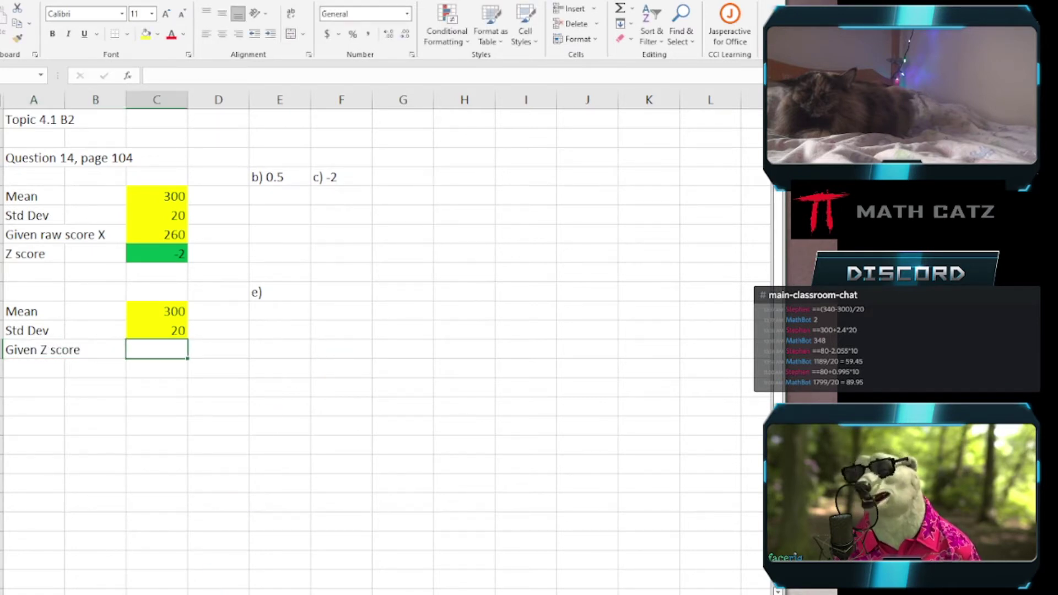
key("alt+Tab")
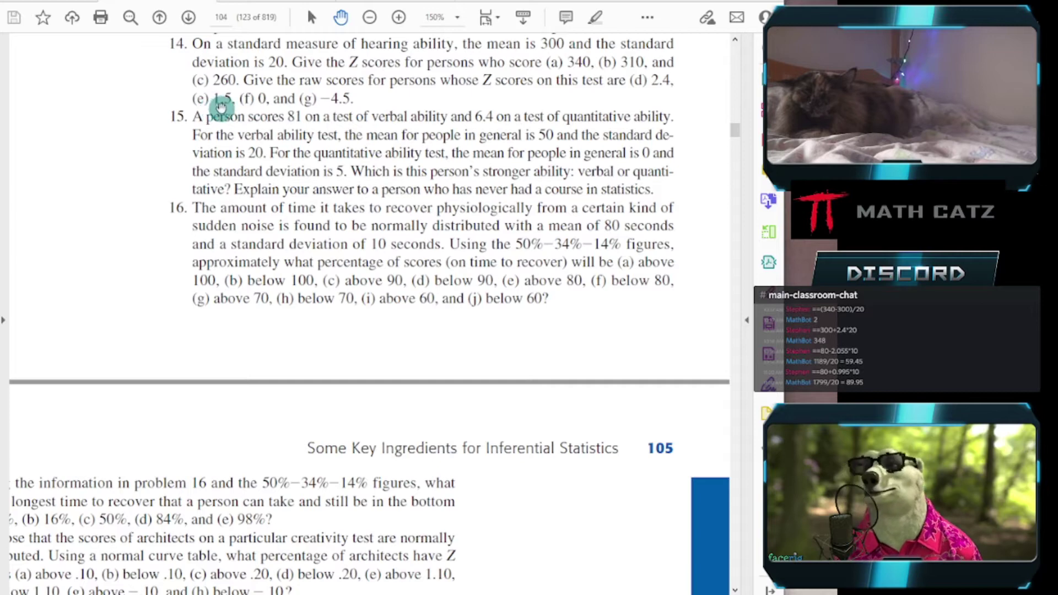
- Enter the given Z score 1.5 and fill its cell yellow
key("alt+Tab")
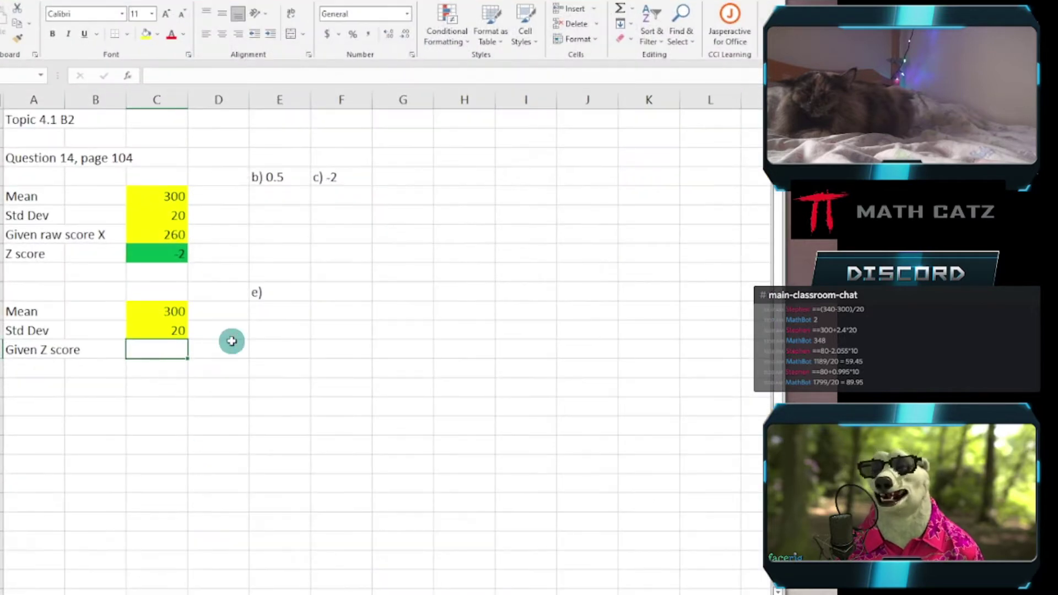
type("1.5")
key("Return")
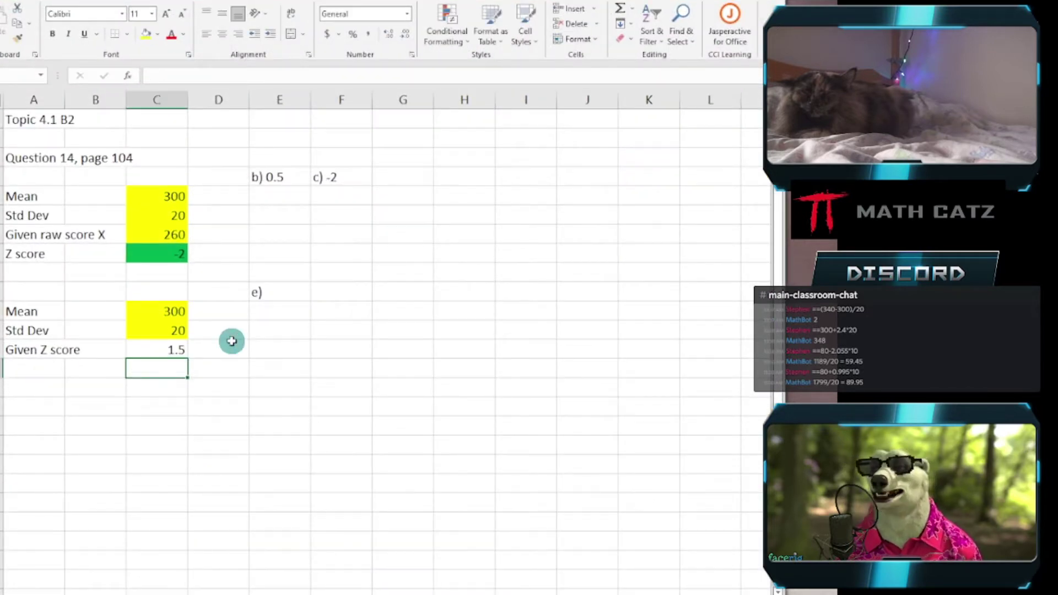
left_click(142, 349)
left_click(145, 39)
- Add a 'Raw score X' label with a green-filled result cell
left_click(38, 367)
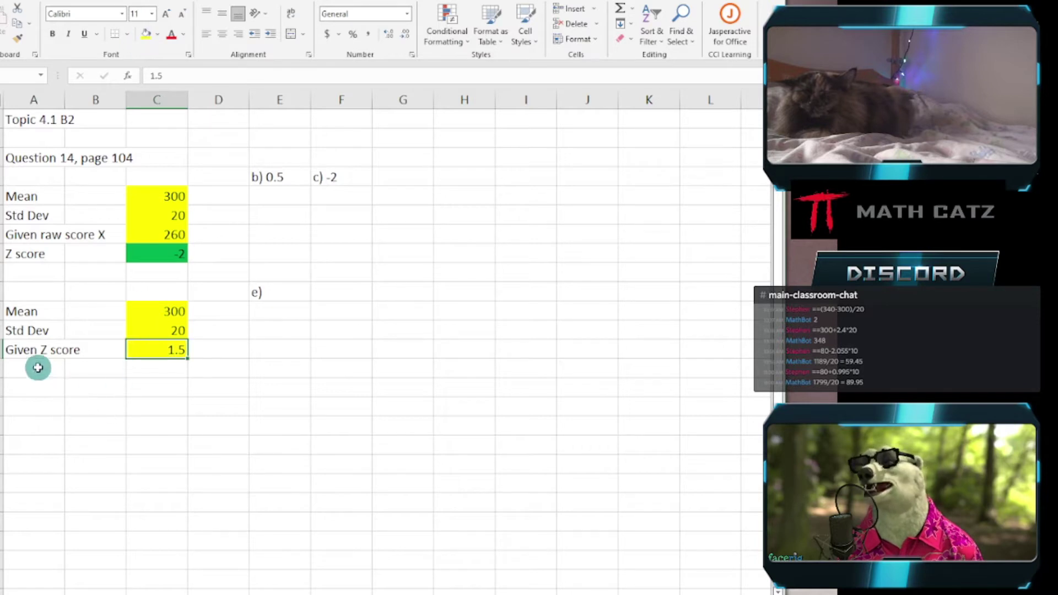
type("R")
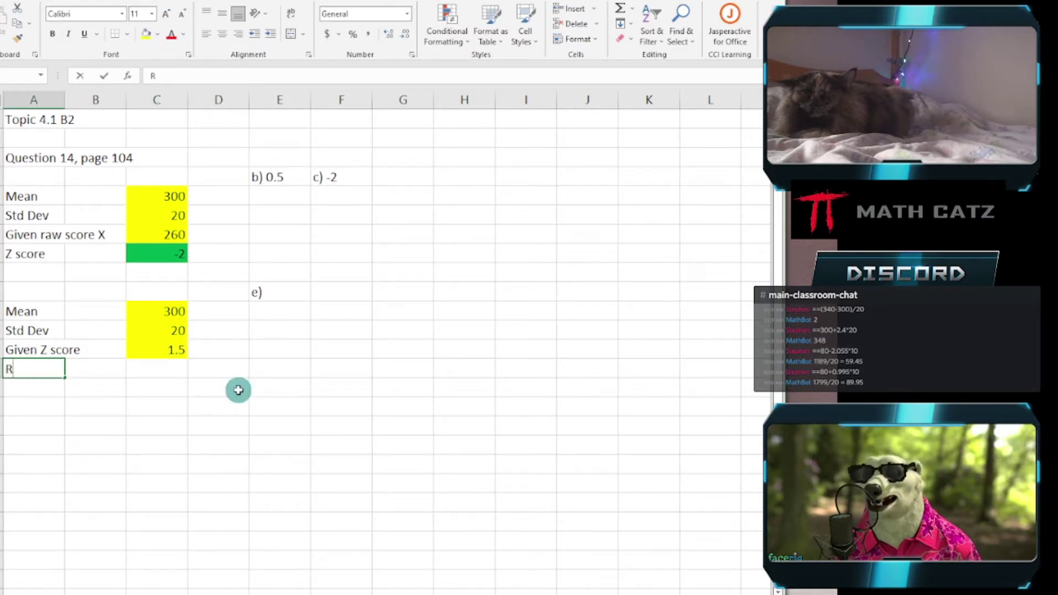
type("aw score")
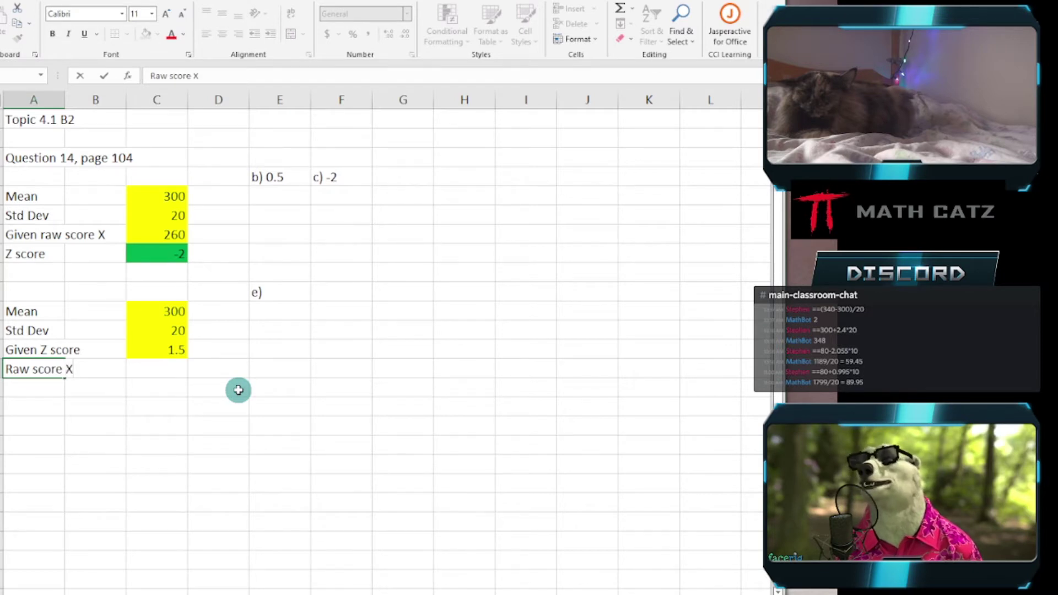
type(" X")
key("Tab")
key("Tab")
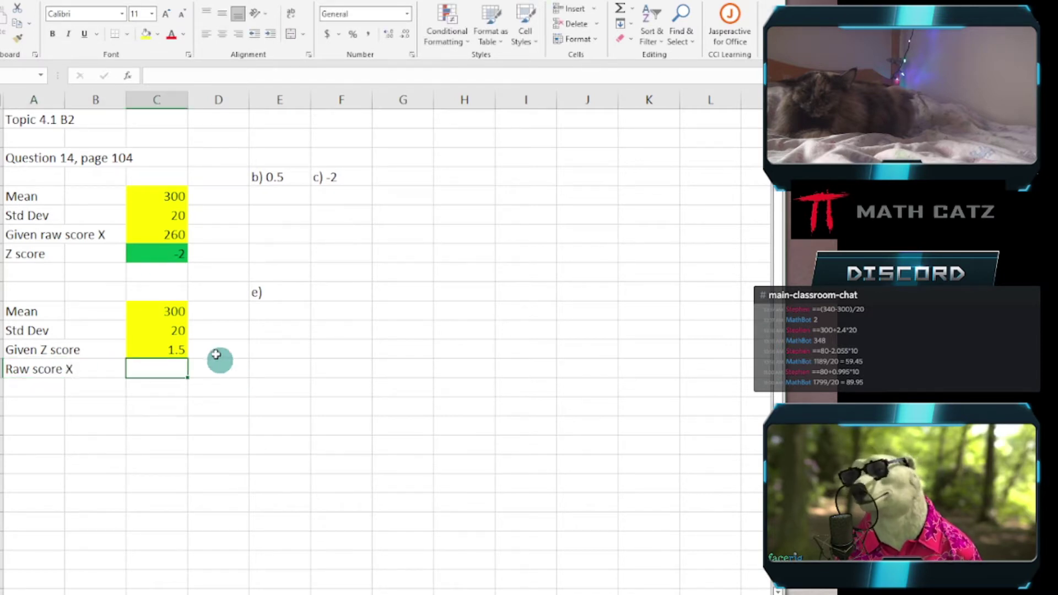
left_click(158, 35)
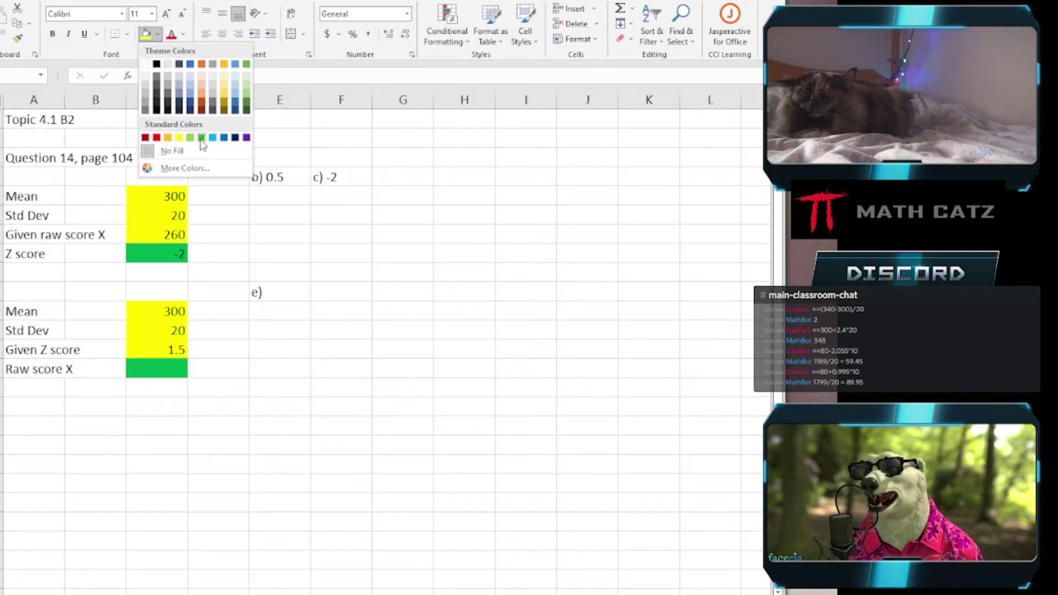
left_click(202, 139)
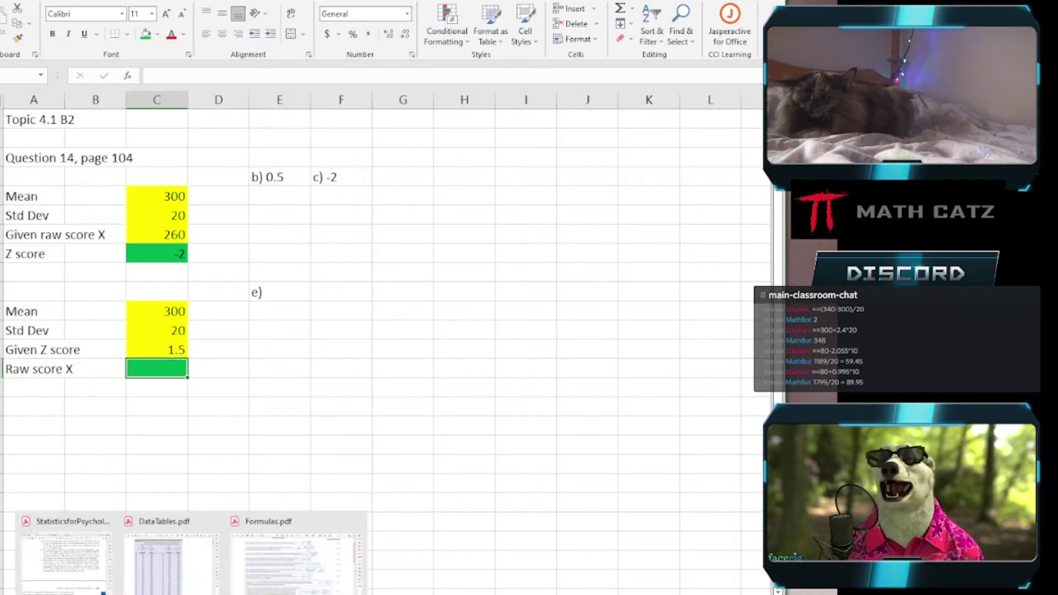
- Show the Formulas.pdf sheet with the Z score formula Z = (X − M)/SD
left_click(255, 567)
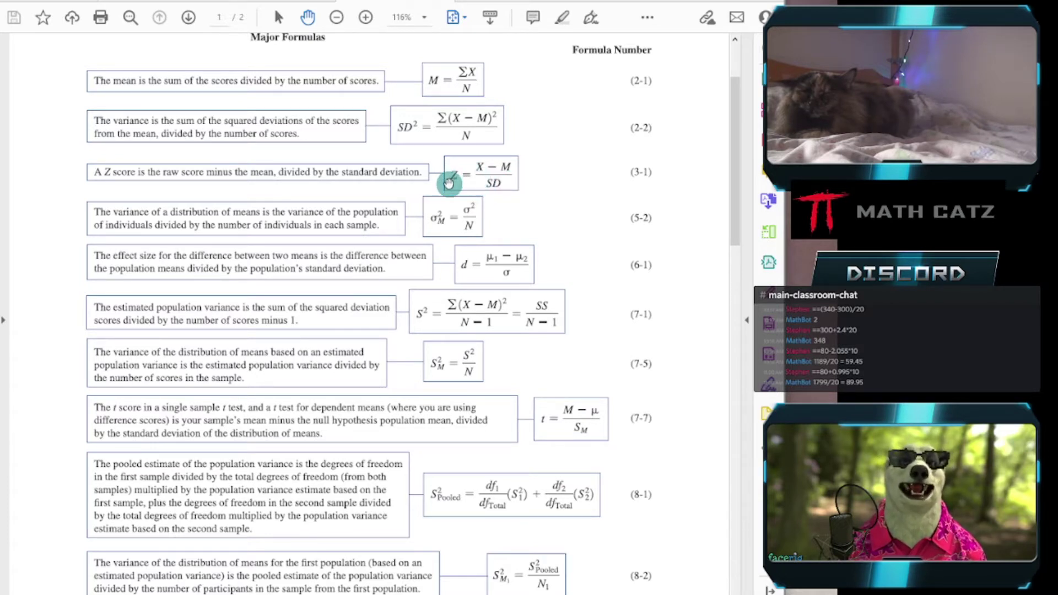
- Write the note 'X = M + Z*SD' beside Raw score X
left_click(230, 592)
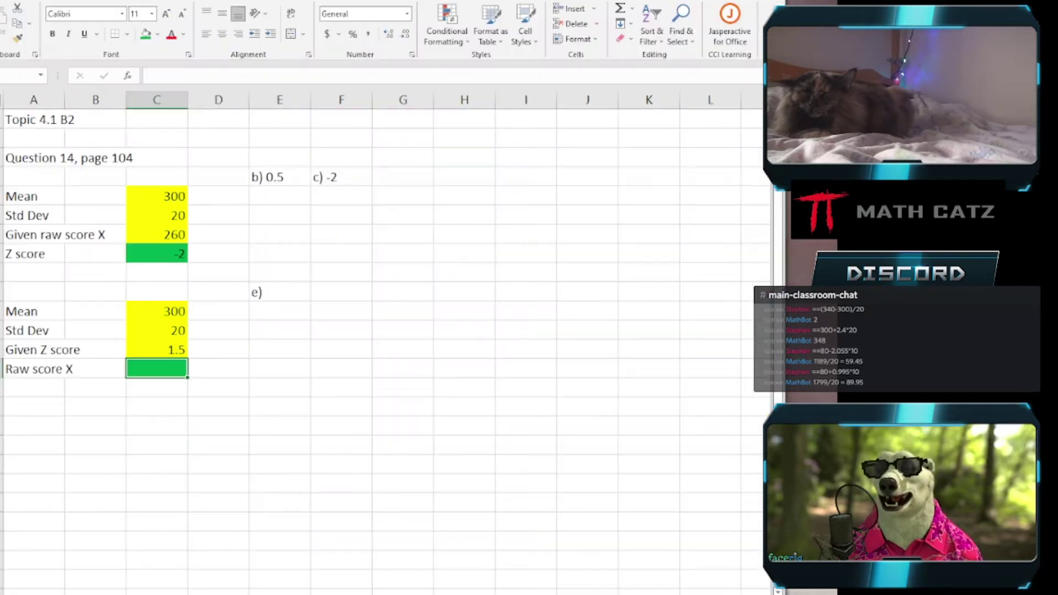
left_click(266, 370)
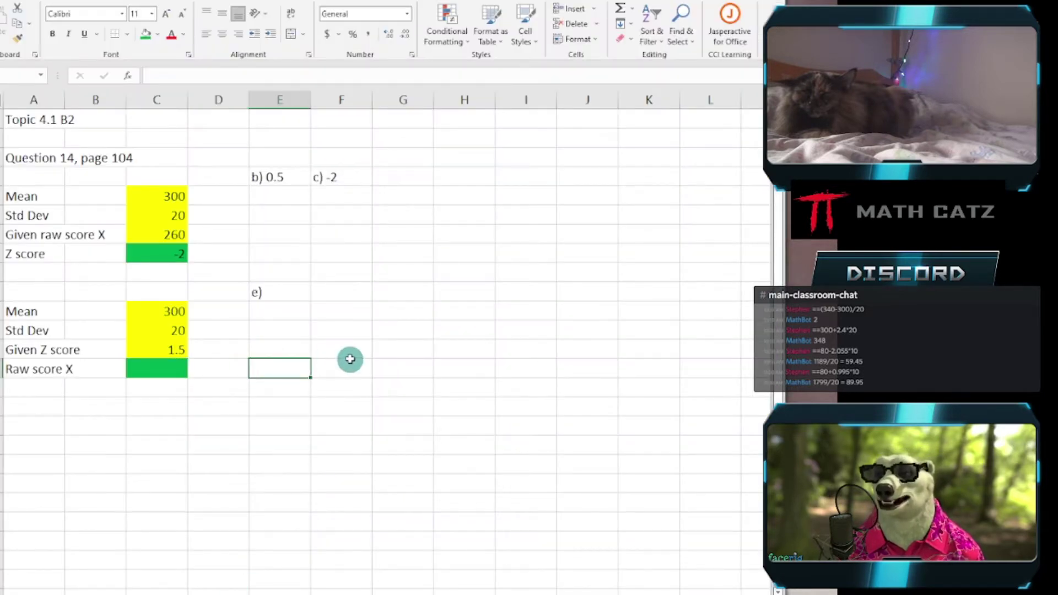
type("X")
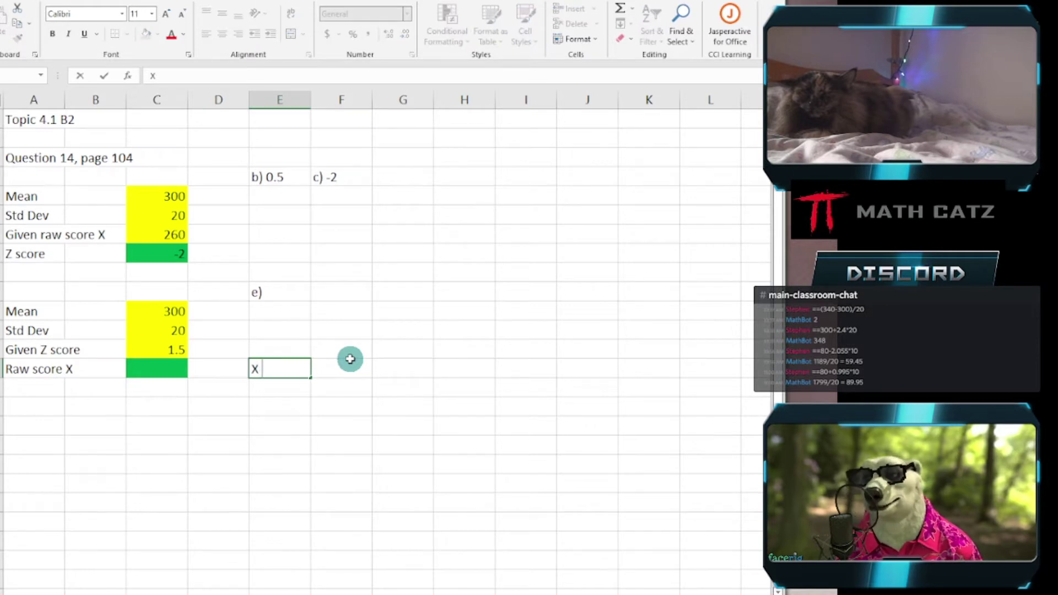
type(" =")
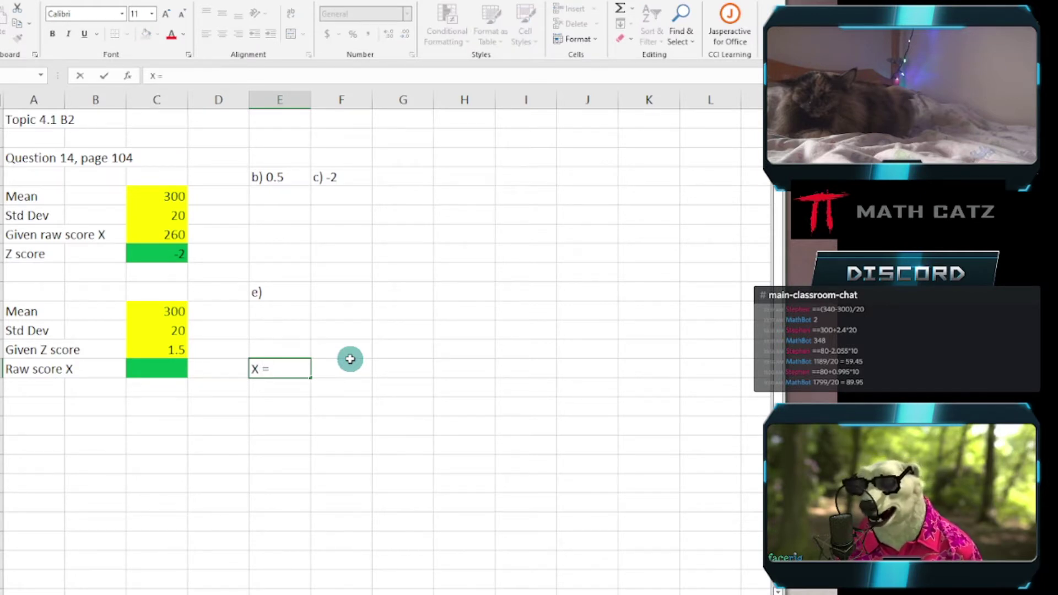
type(" M + Z*SD")
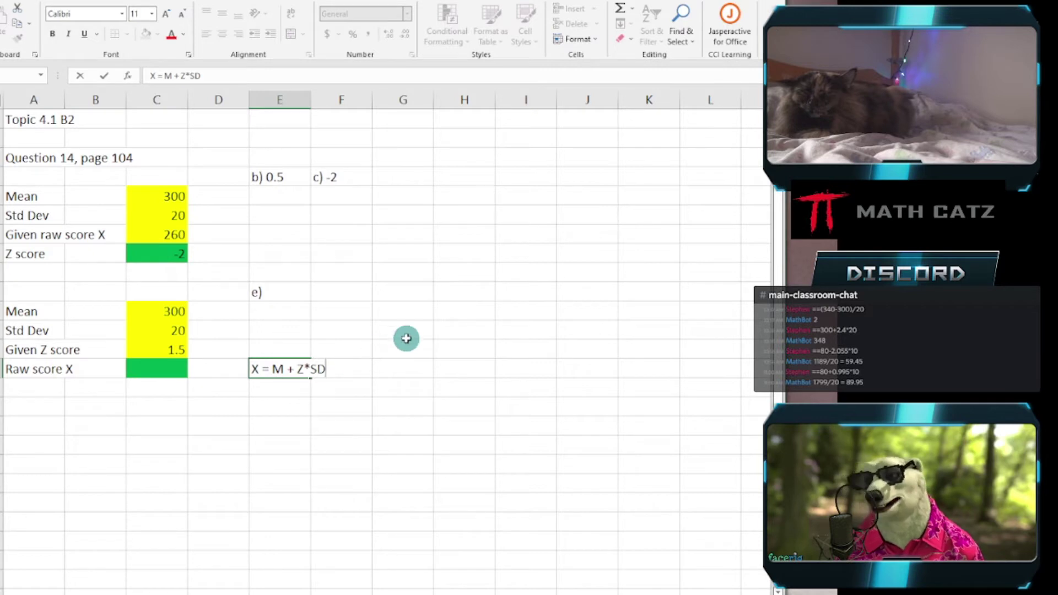
left_click(406, 338)
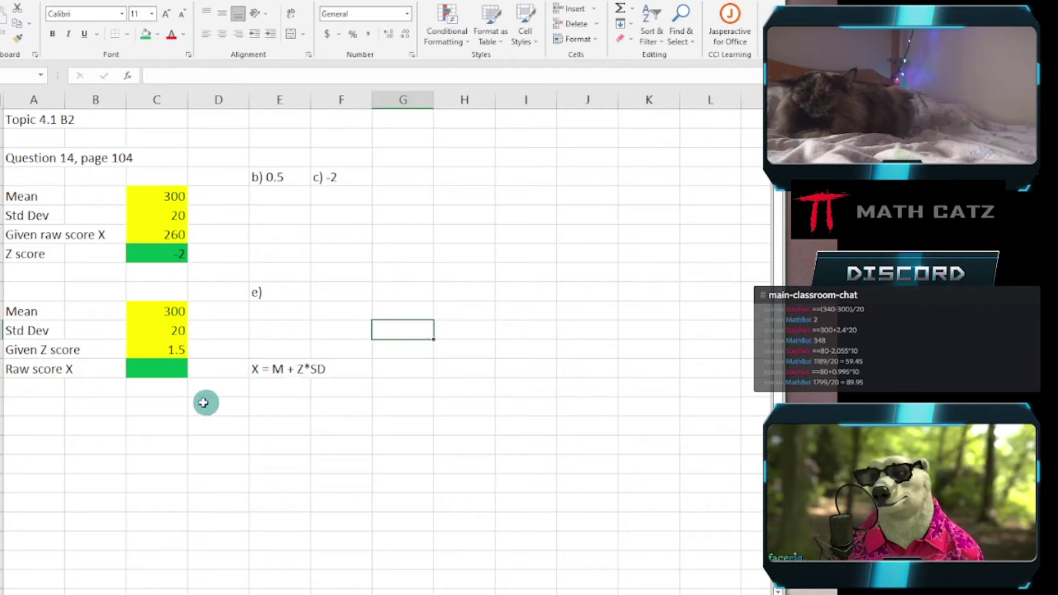
- Enter =C11+C13*C12 as the raw score formula, giving 330
left_click(144, 366)
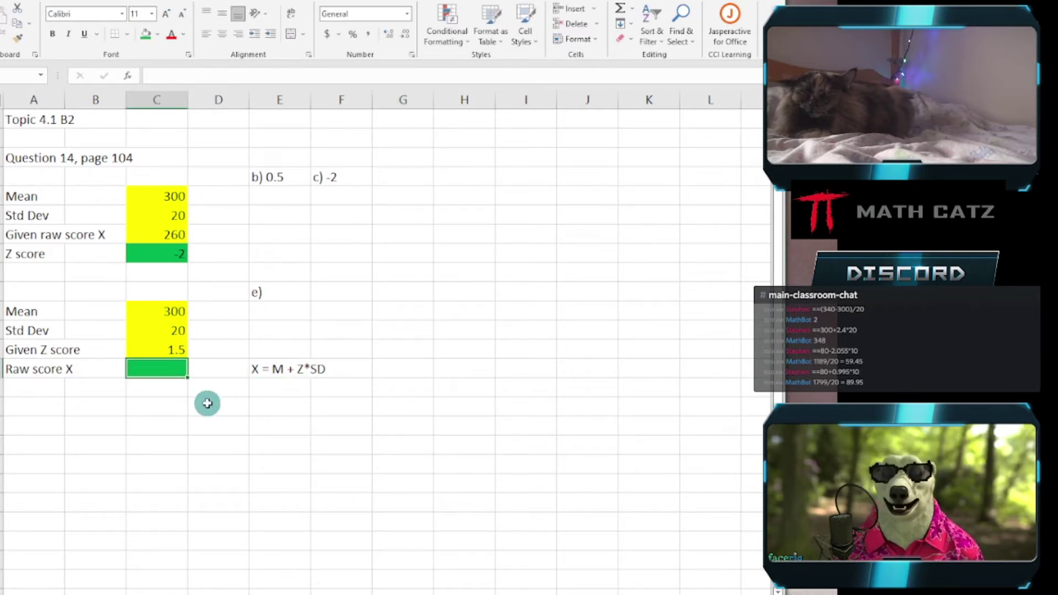
type("=")
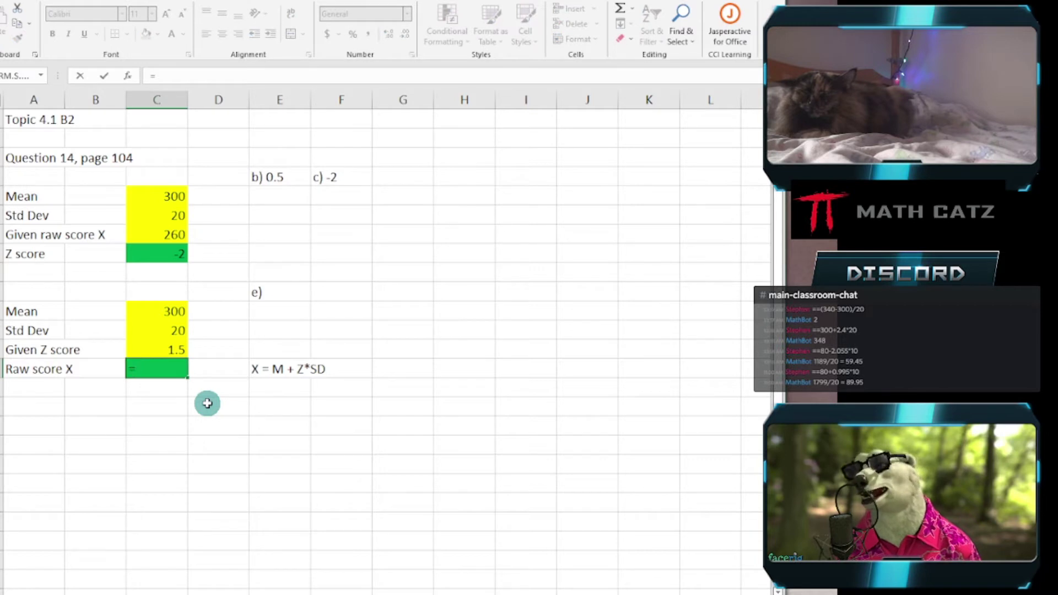
left_click(150, 310)
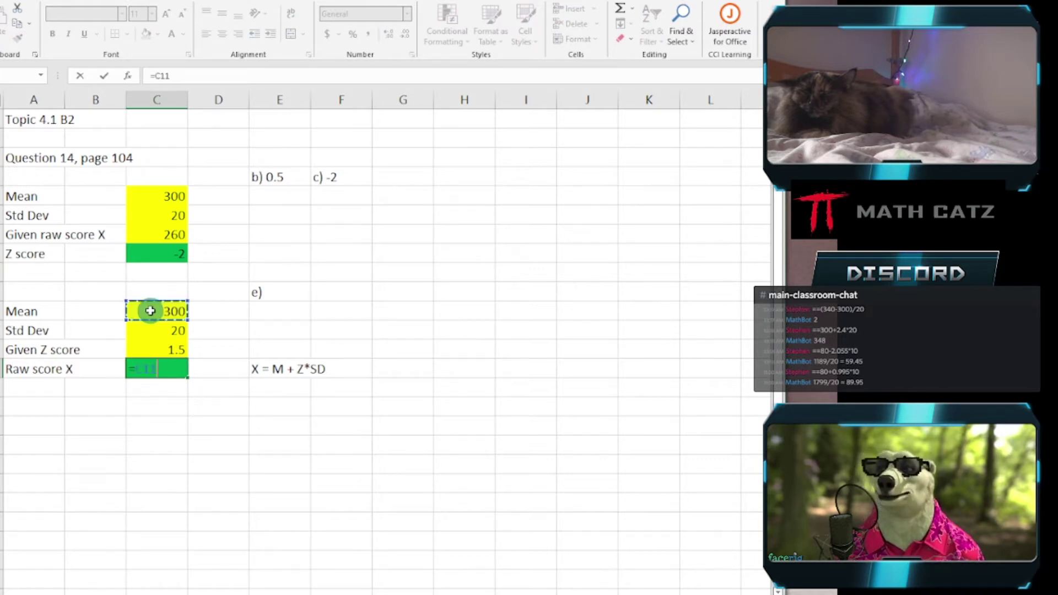
type("+")
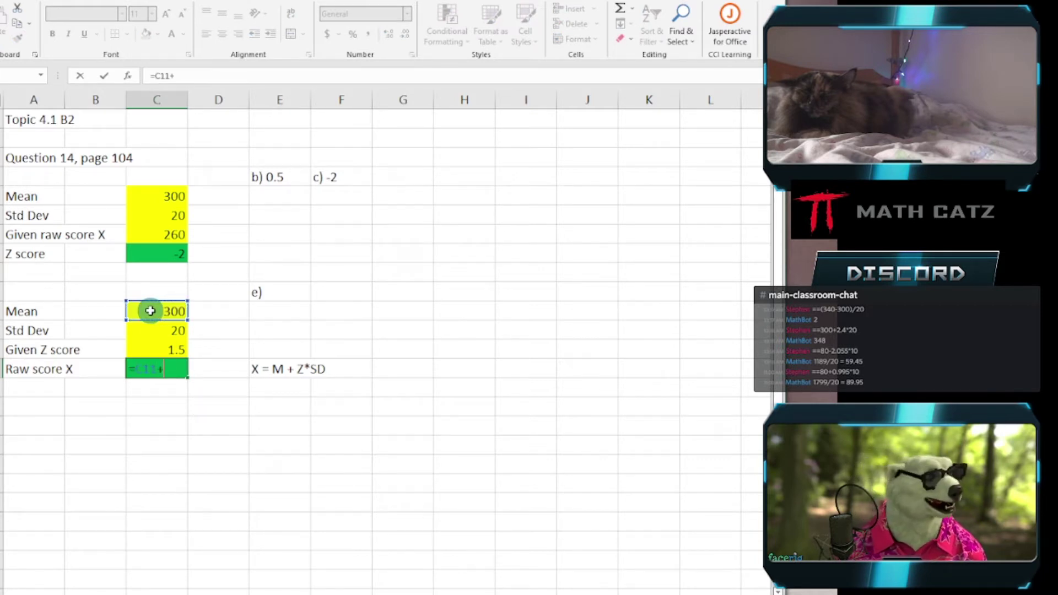
left_click(142, 347)
type("*")
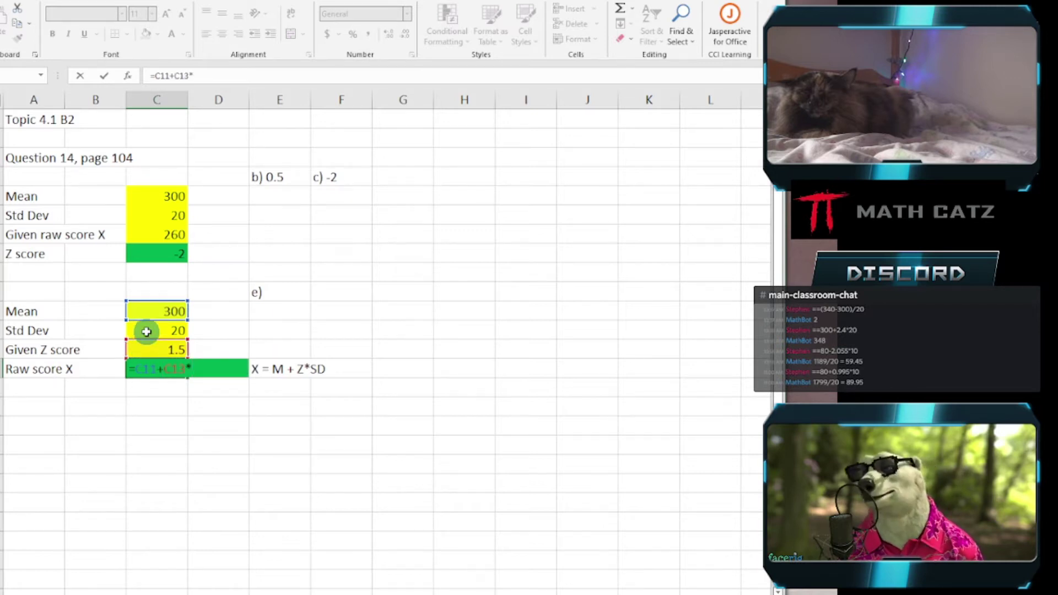
left_click(146, 331)
key("Return")
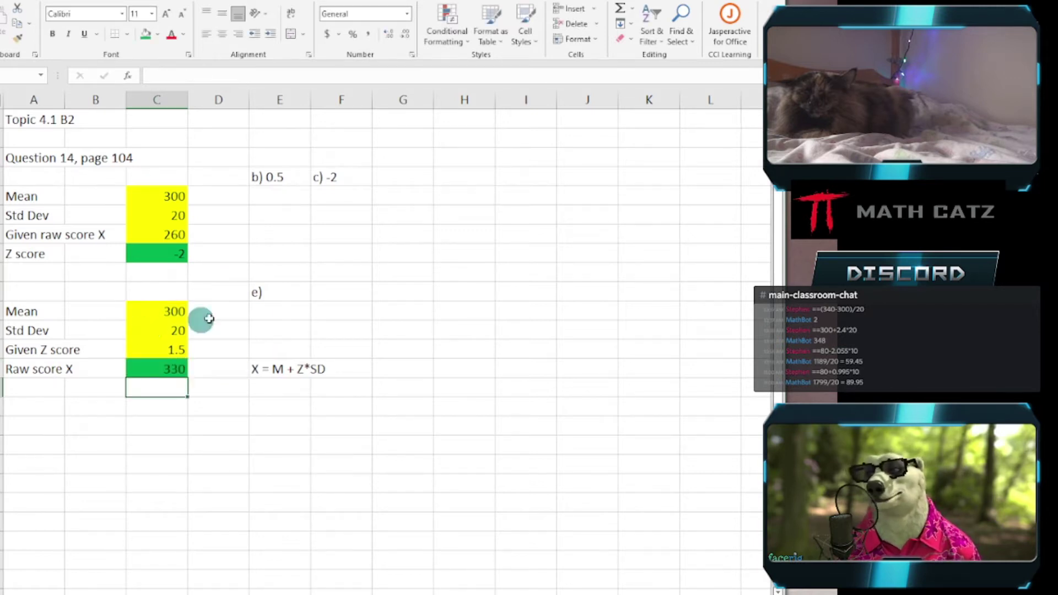
- Record the answer as 'e) 330'
left_click(280, 290)
double_click(281, 291)
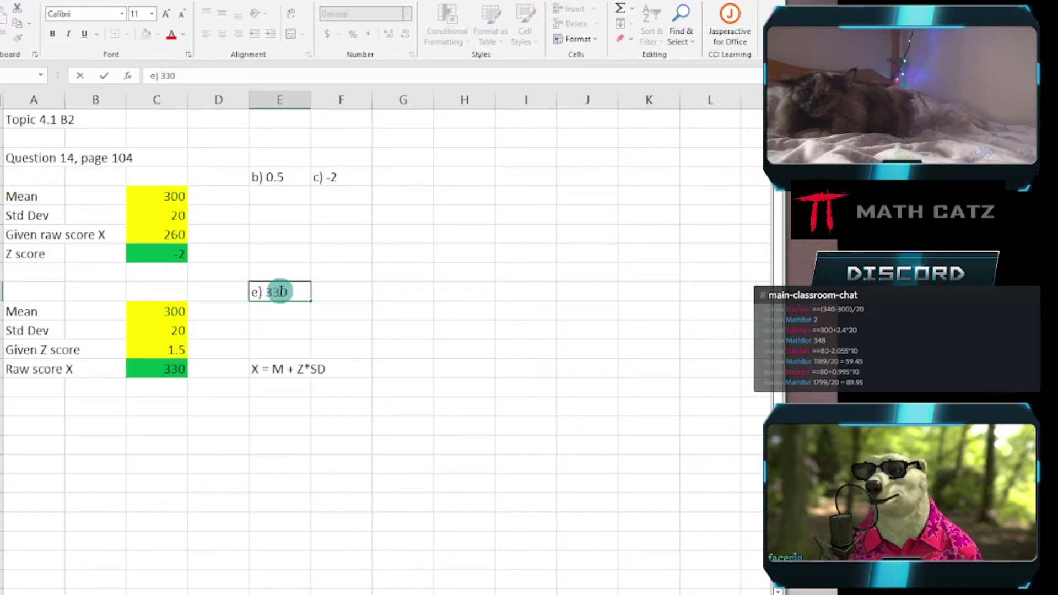
type("330")
key("Return")
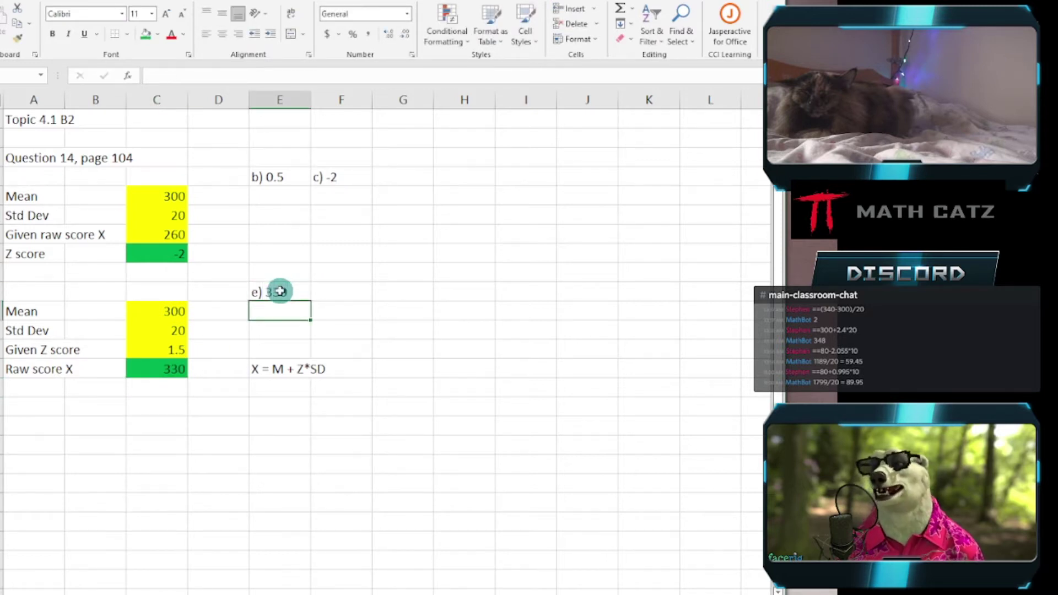
left_click(341, 291)
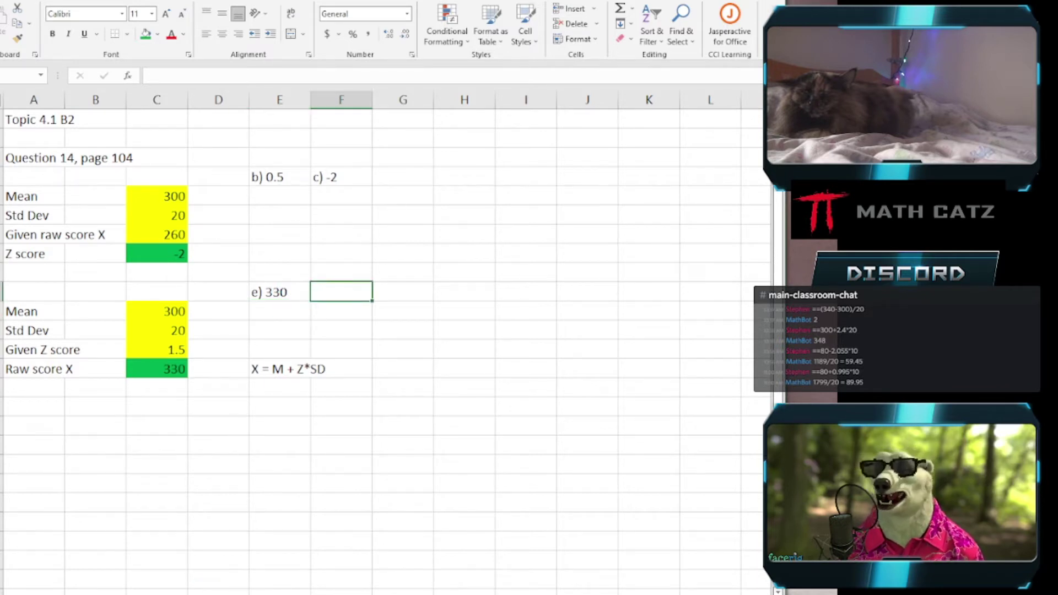
- Change the next answer label to 'g)' after checking the formula sheet and textbook
type("f")
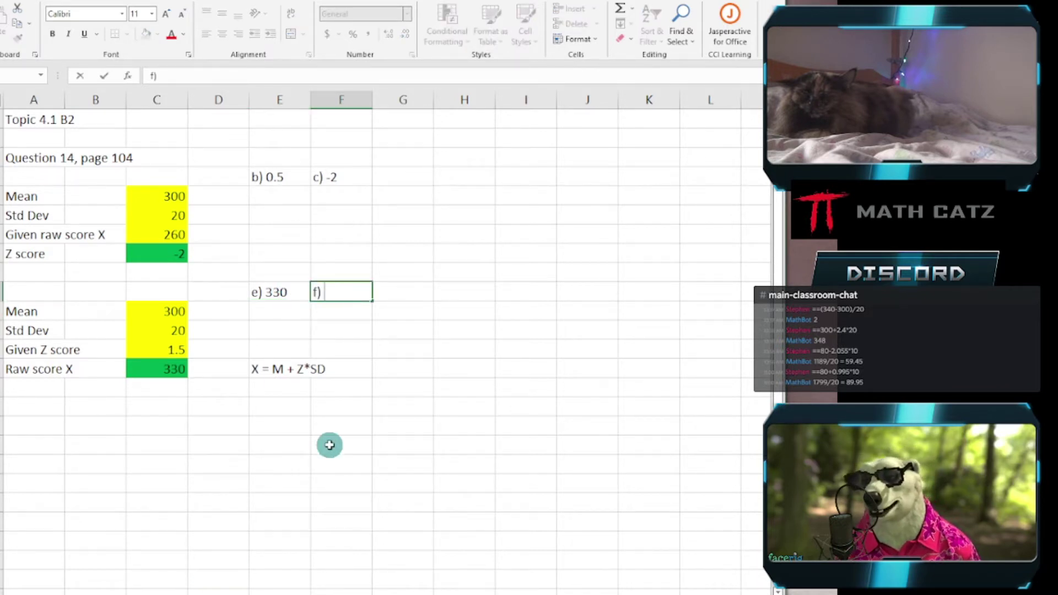
key("alt+Tab")
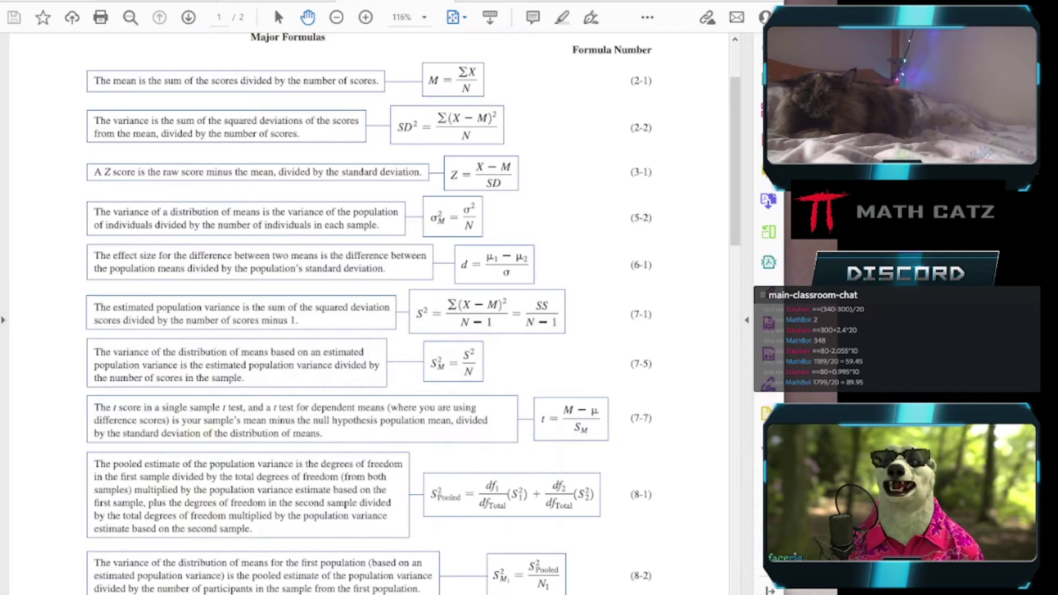
key("alt+Tab")
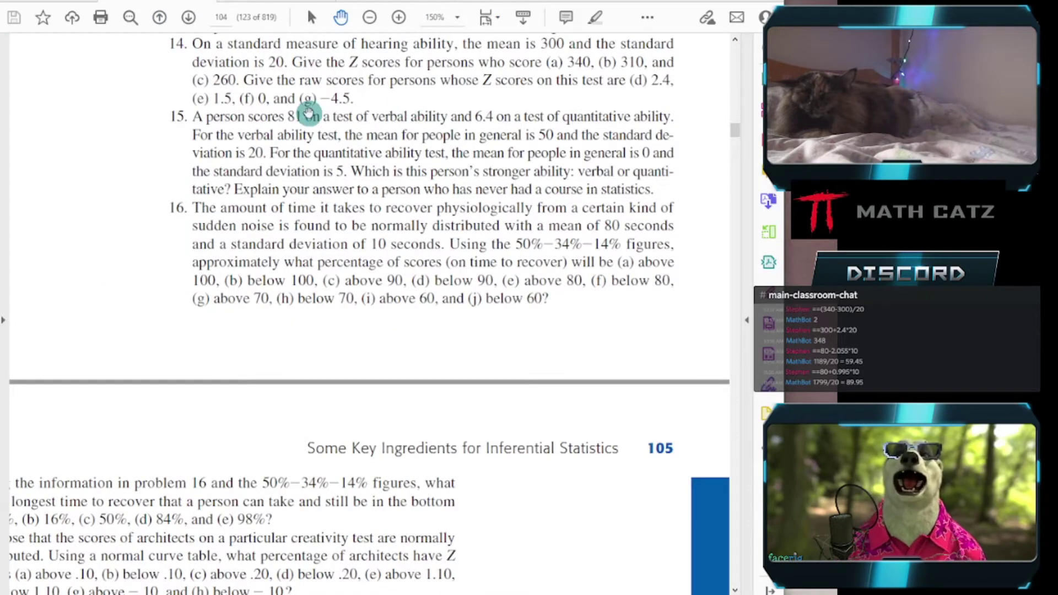
key("alt+Tab")
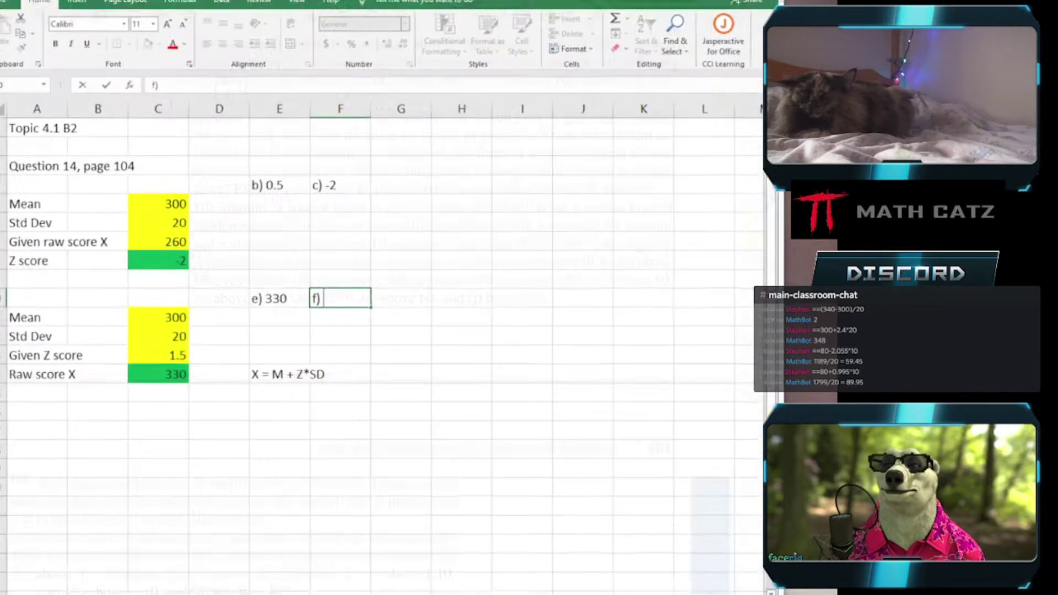
key("BackSpace")
key("BackSpace")
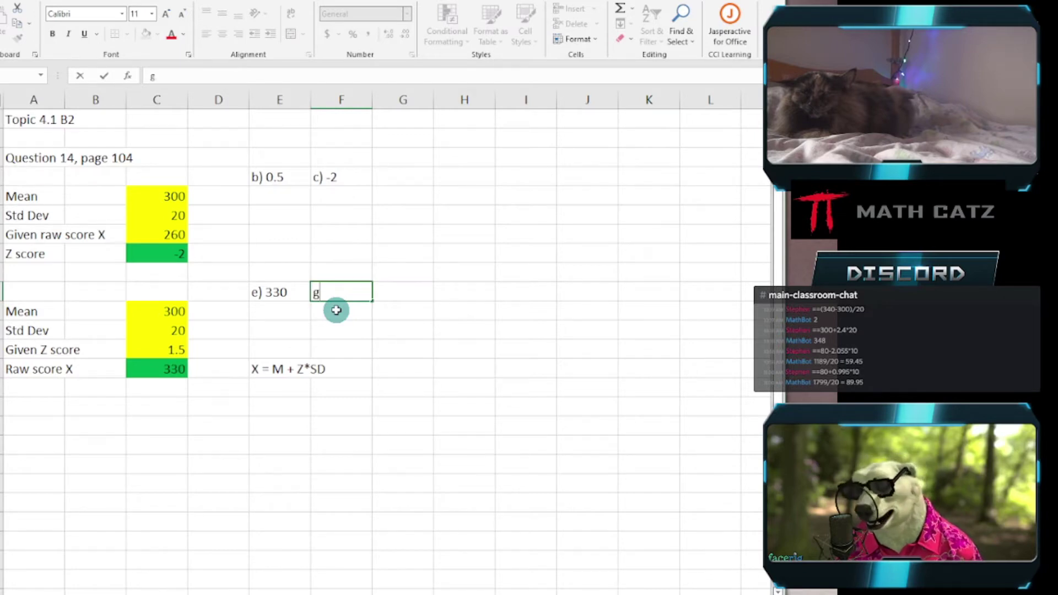
type("g)")
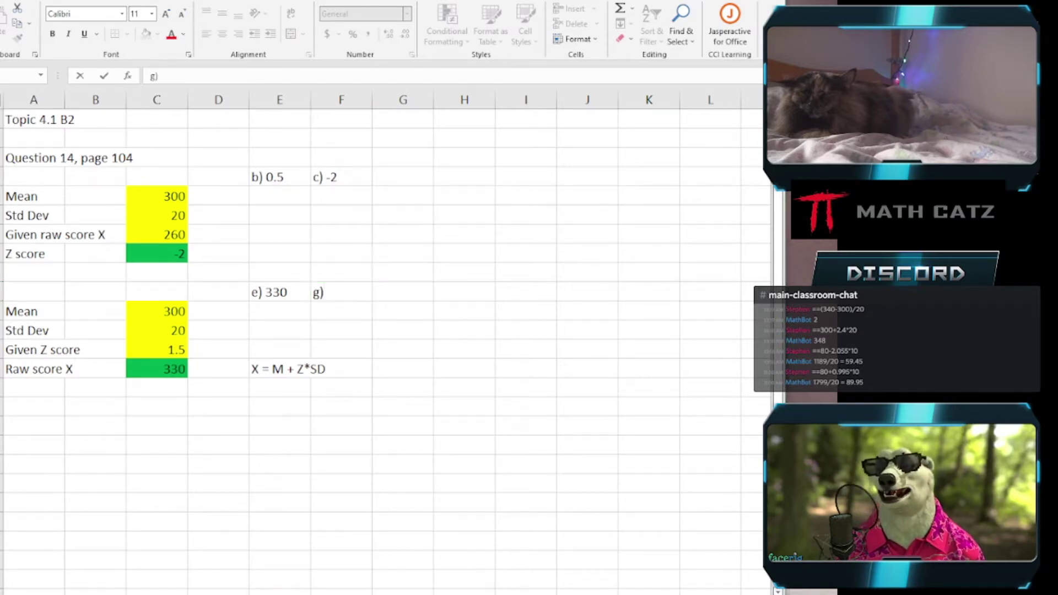
key("alt+Tab")
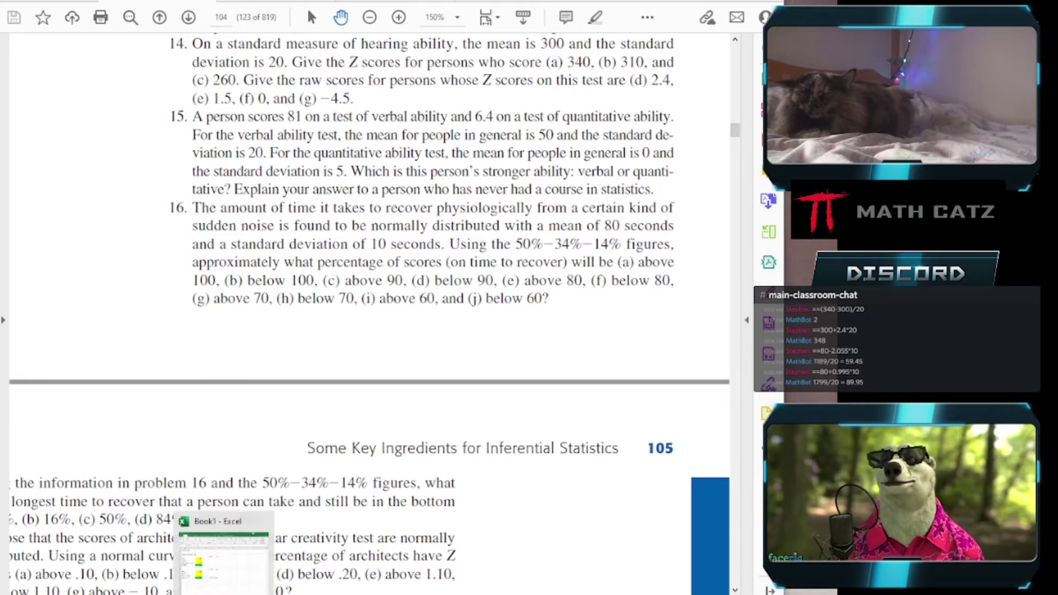
- Set the Given Z score to -4.5 and record the answer 'g) 210'
left_click(227, 573)
left_click(146, 348)
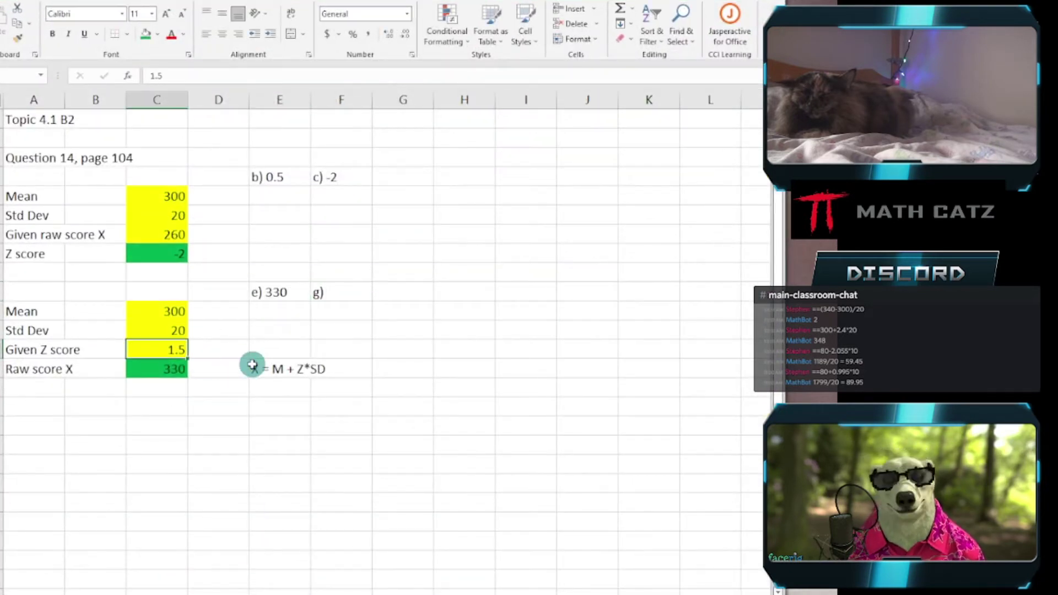
type("-")
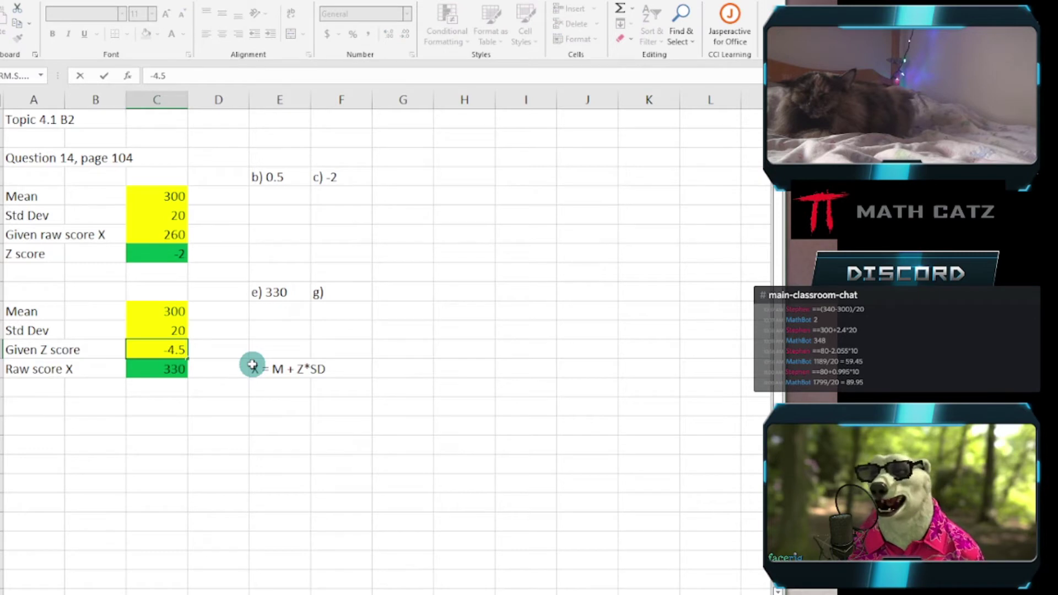
type("4.5")
key("Return")
double_click(347, 289)
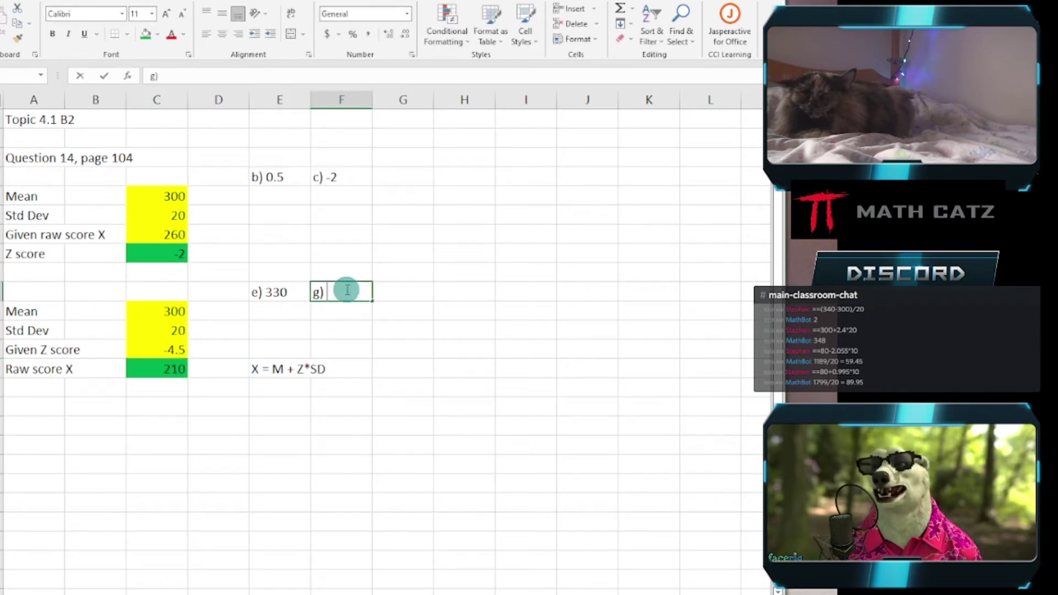
type("210")
key("Return")
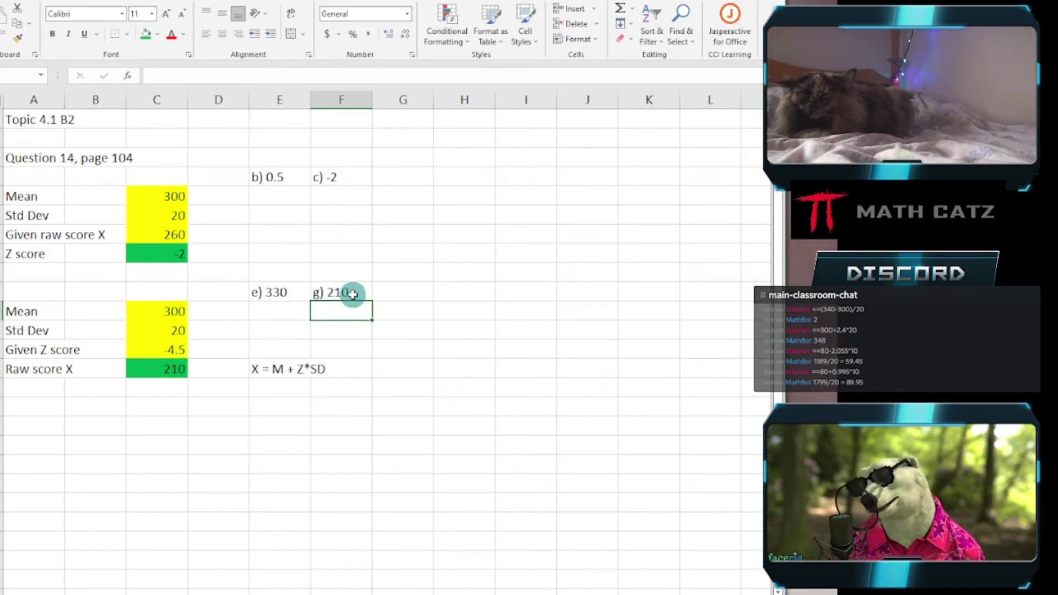
- Make the Question 14 heading row bold
left_click_drag(39, 308, 157, 367)
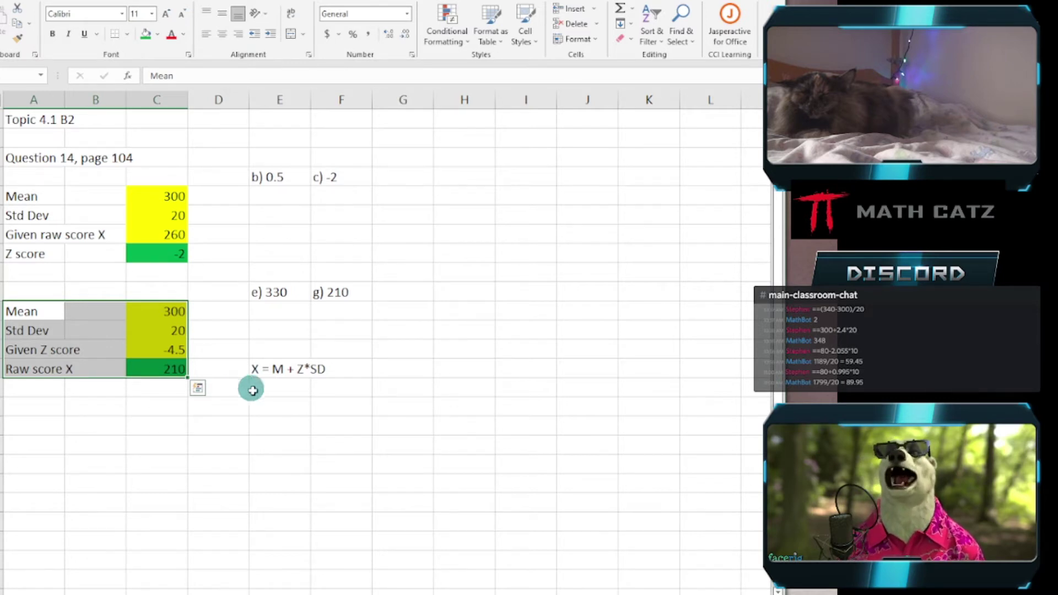
left_click(359, 390)
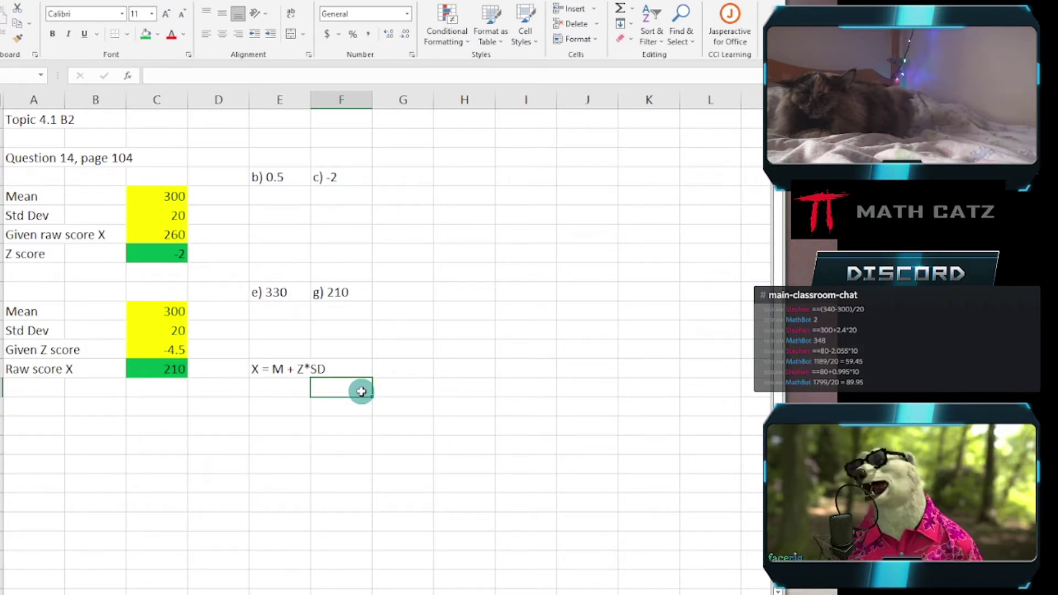
left_click(1, 157)
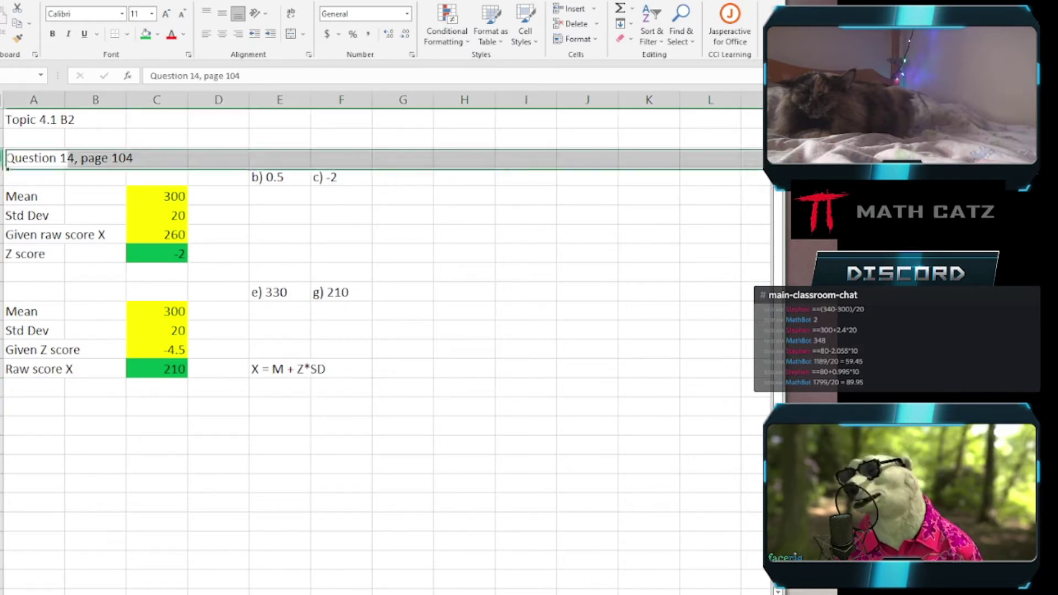
key("ctrl+b")
left_click(562, 352)
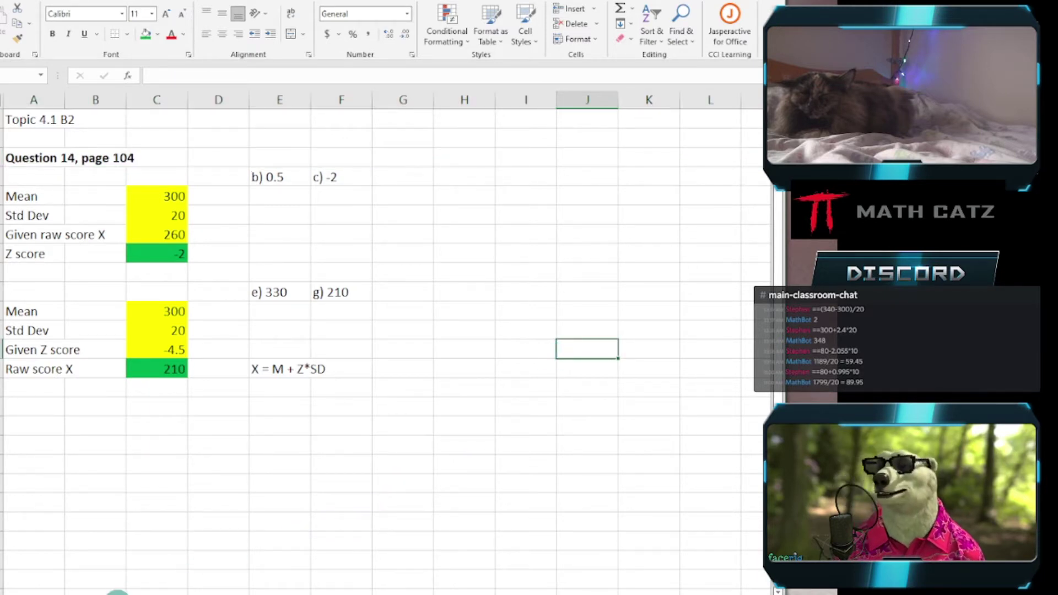
left_click(122, 593)
key("alt+Tab")
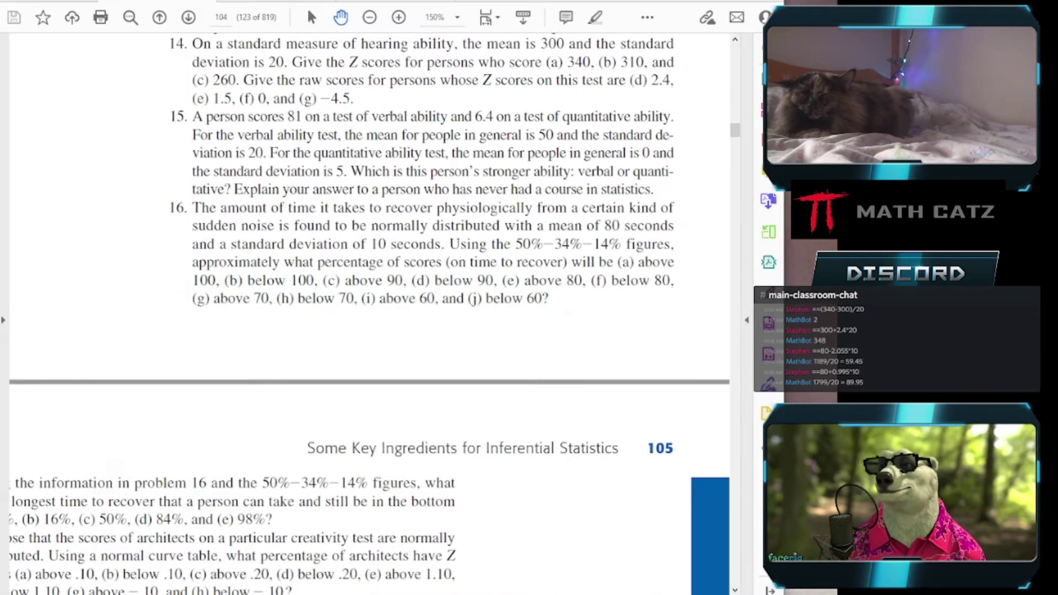
- Scroll and enlarge the textbook page to read problem 16, then return to Excel
left_click_drag(224, 228, 224, 63)
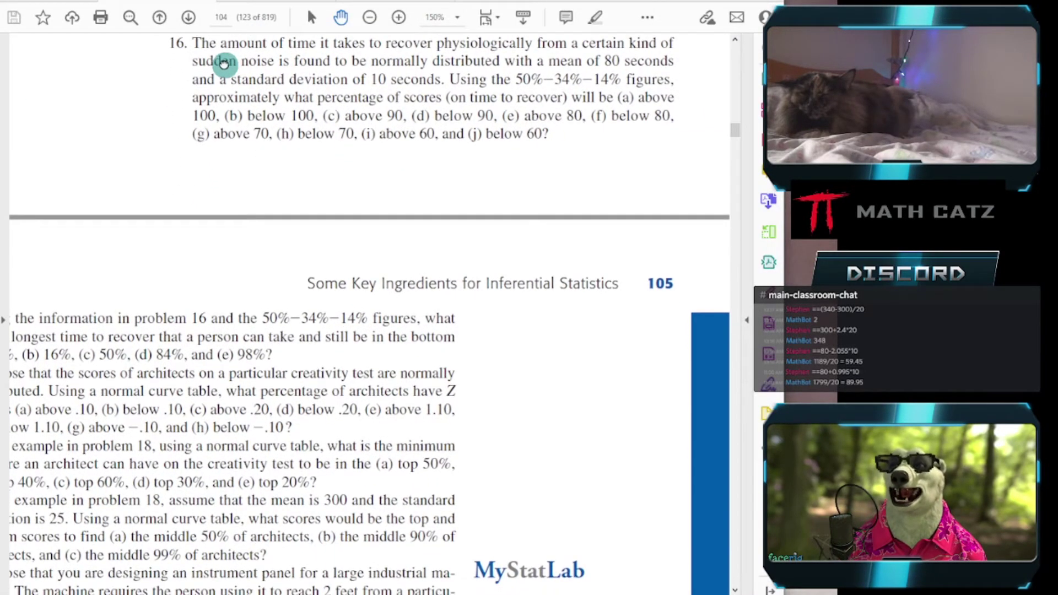
left_click(397, 18)
left_click_drag(234, 121, 185, 120)
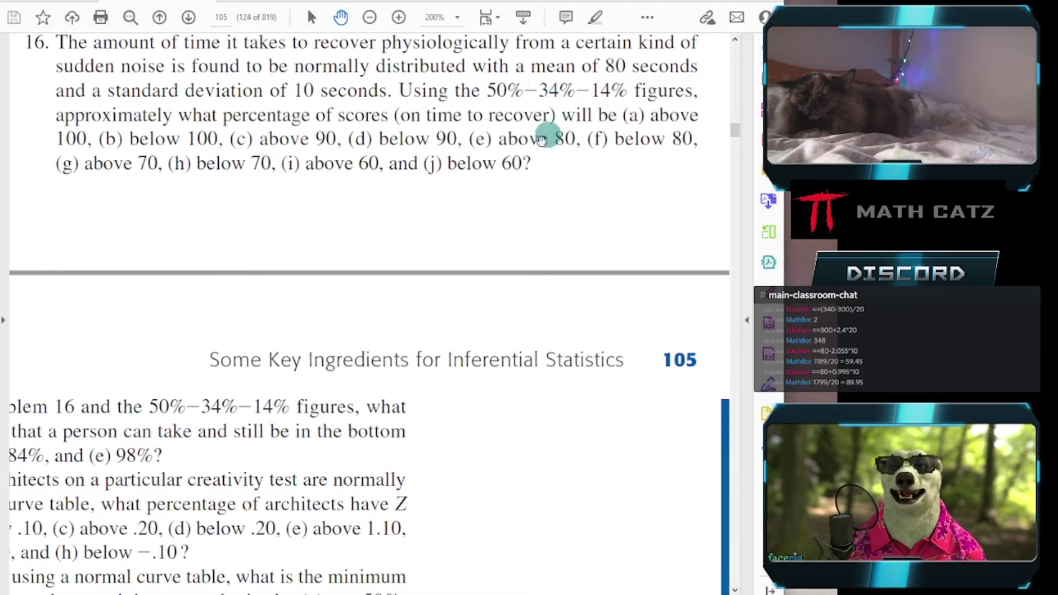
key("alt+Tab")
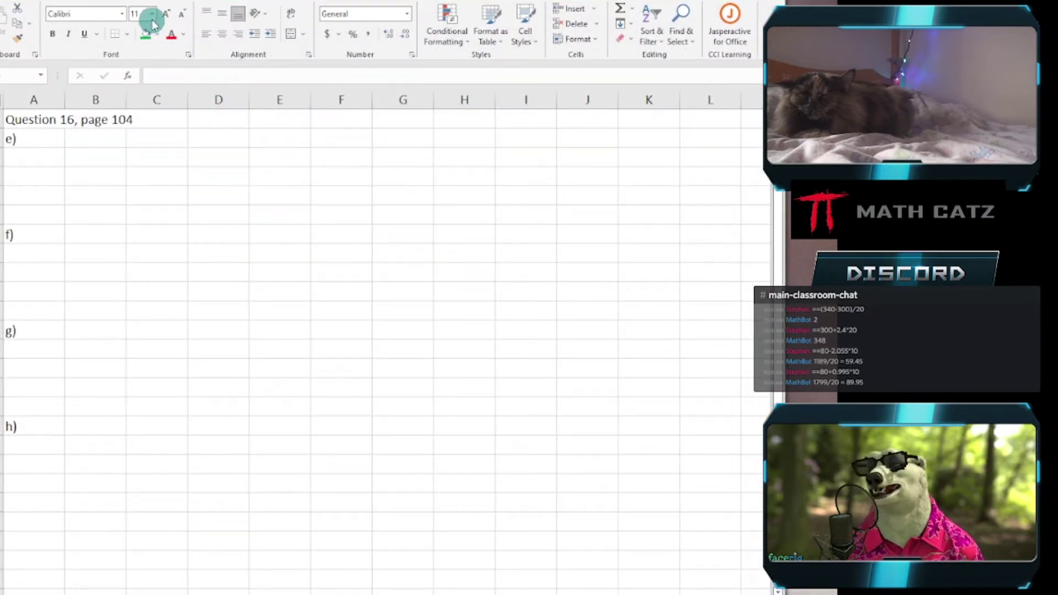
- Draw a bell-shaped curve with the Curve shape across columns G to J
left_click(82, 2)
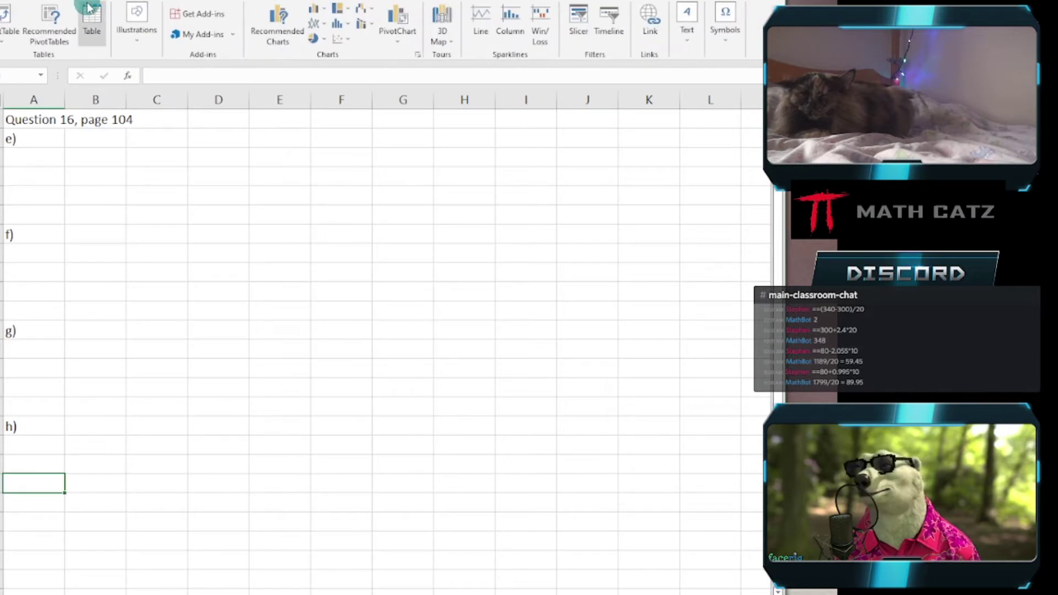
left_click(136, 27)
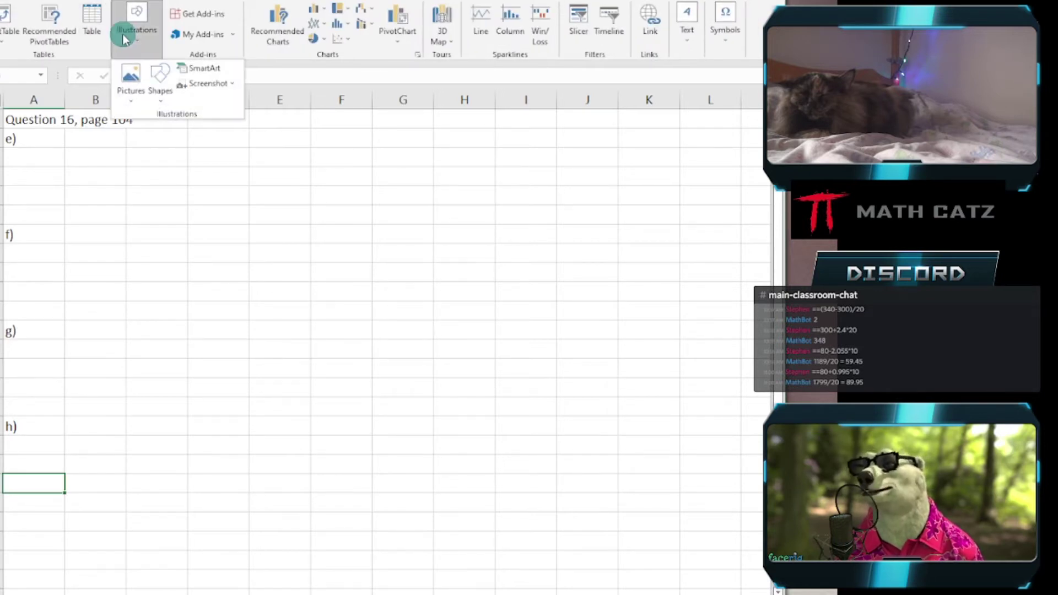
left_click(163, 98)
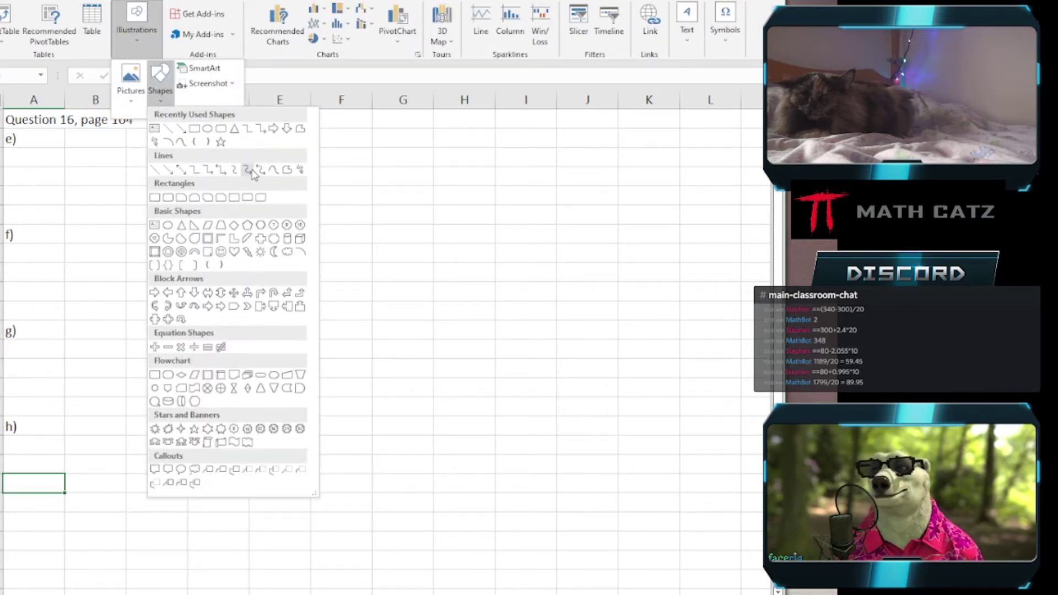
left_click(274, 170)
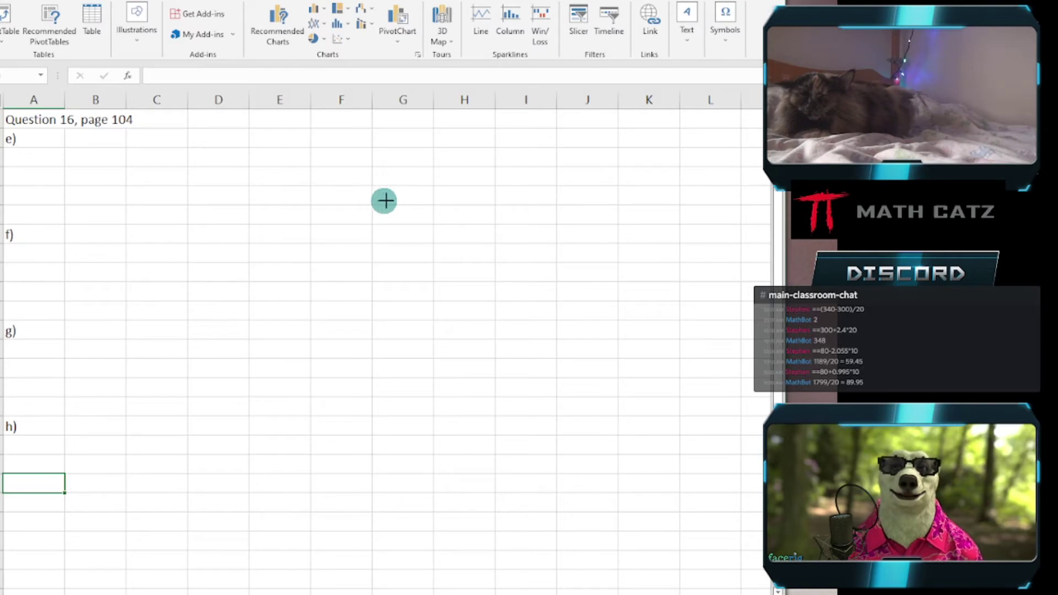
mouse_move(384, 200)
left_mouse_down()
mouse_move(413, 198)
mouse_move(493, 140)
mouse_move(516, 141)
mouse_move(550, 196)
mouse_move(606, 199)
left_mouse_up()
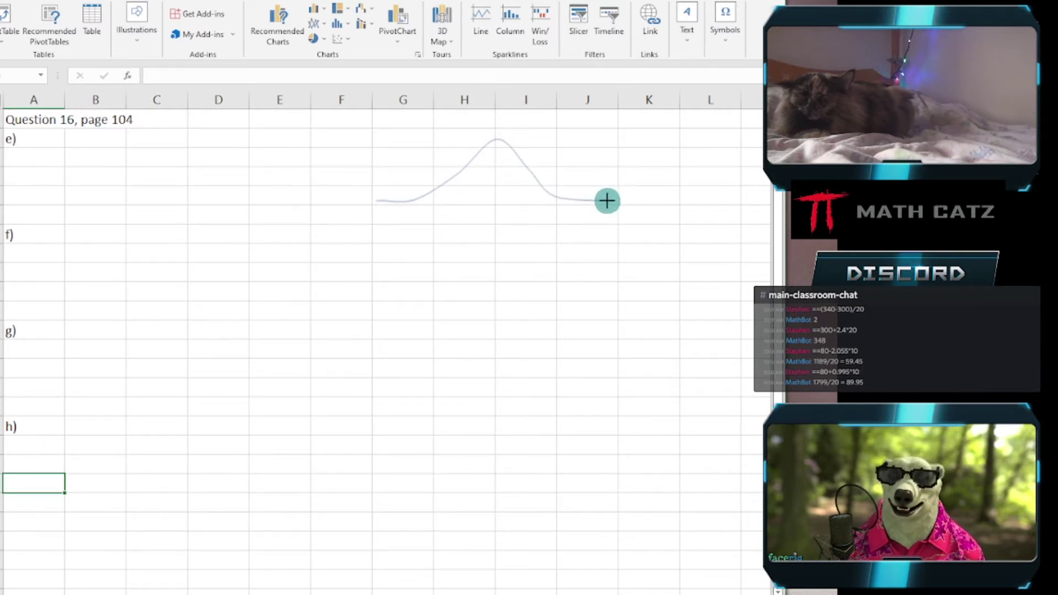
left_click_drag(606, 201, 608, 202)
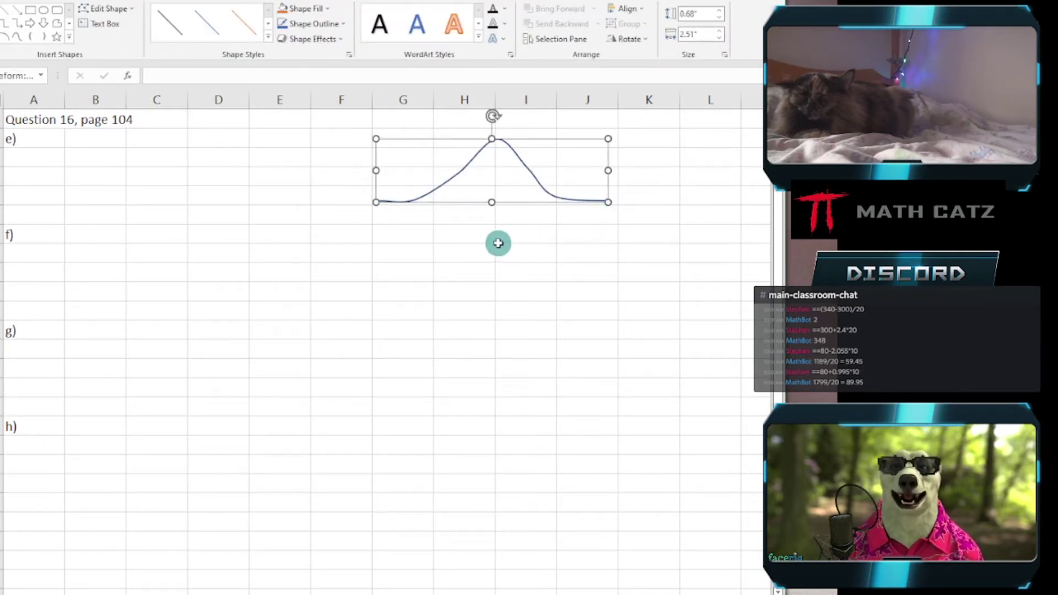
left_click(421, 228)
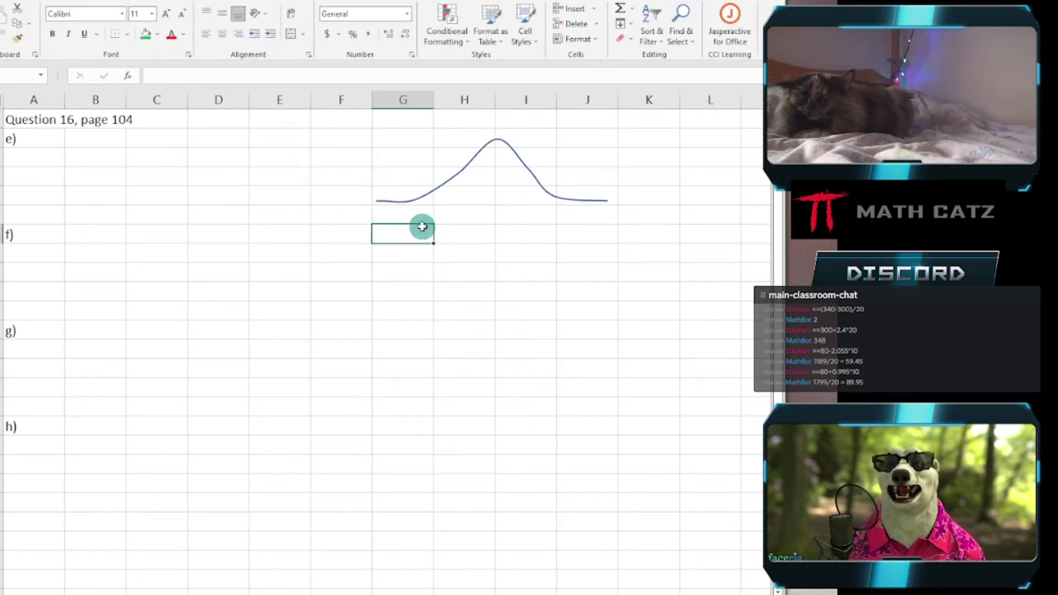
left_click(70, 5)
- Undo a misplaced straight line and start a Curve-shape mean line at the peak
left_click(131, 40)
left_click(162, 89)
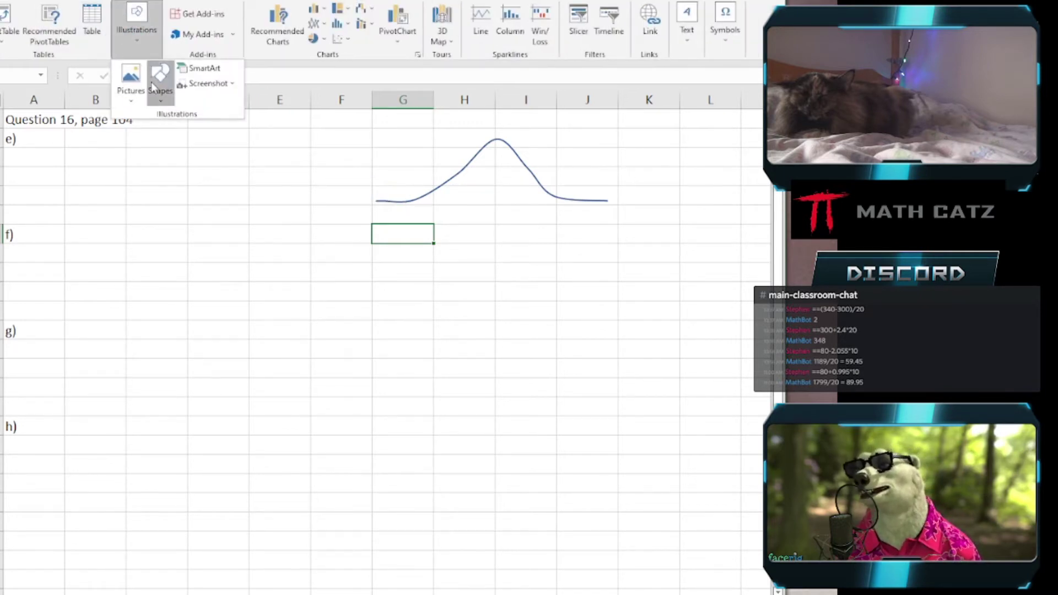
left_click(168, 130)
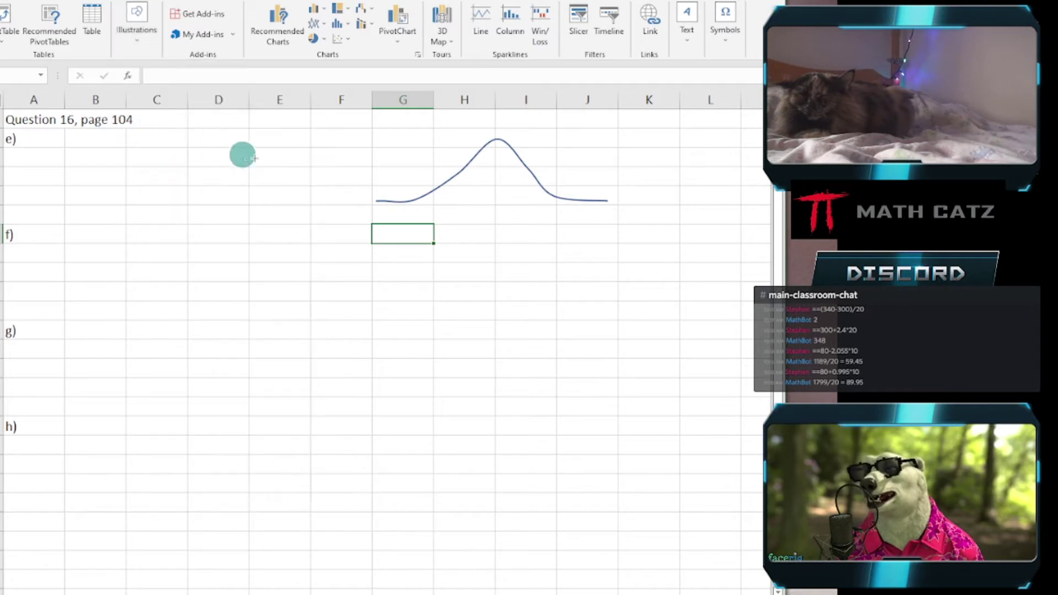
left_click_drag(429, 194, 521, 286)
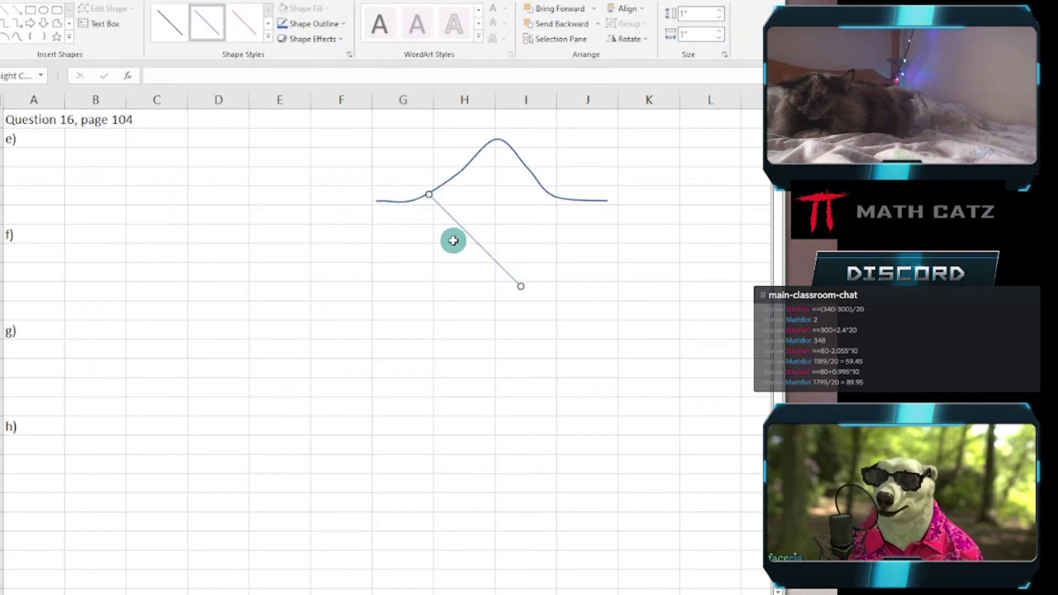
key("ctrl+z")
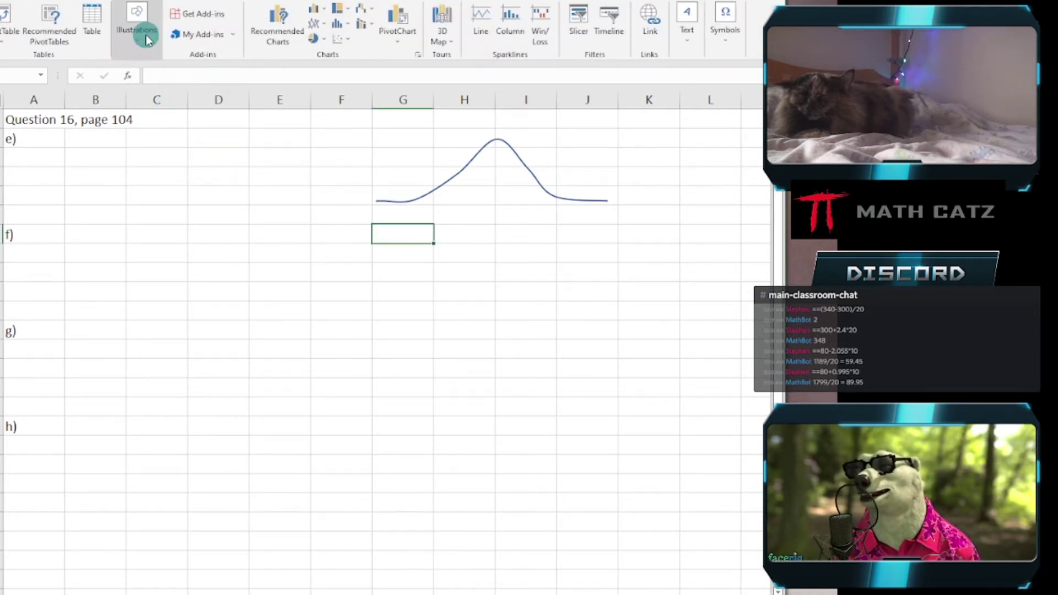
left_click(136, 28)
left_click(159, 83)
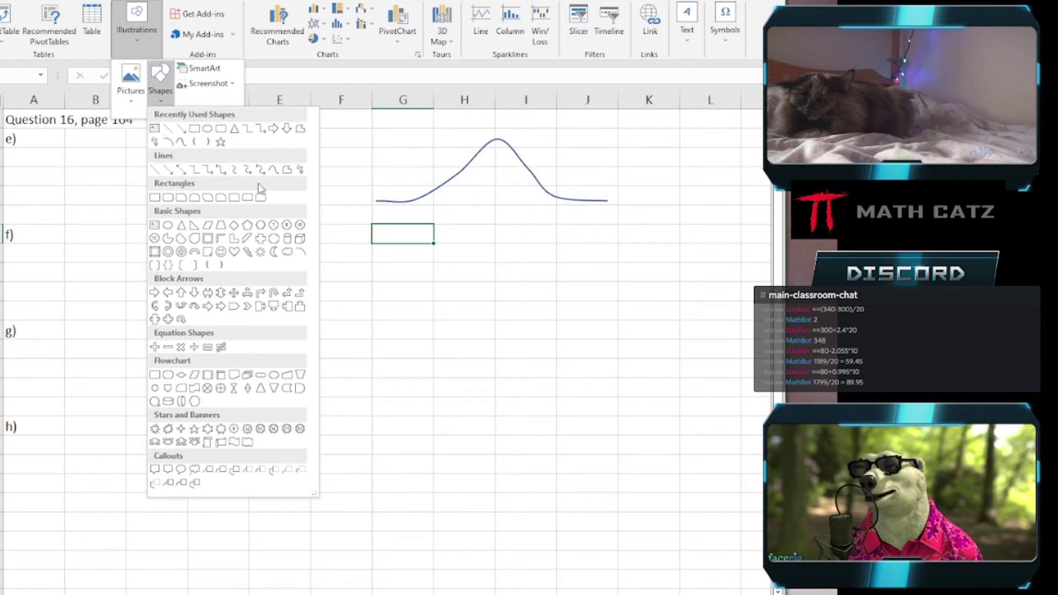
left_click(274, 171)
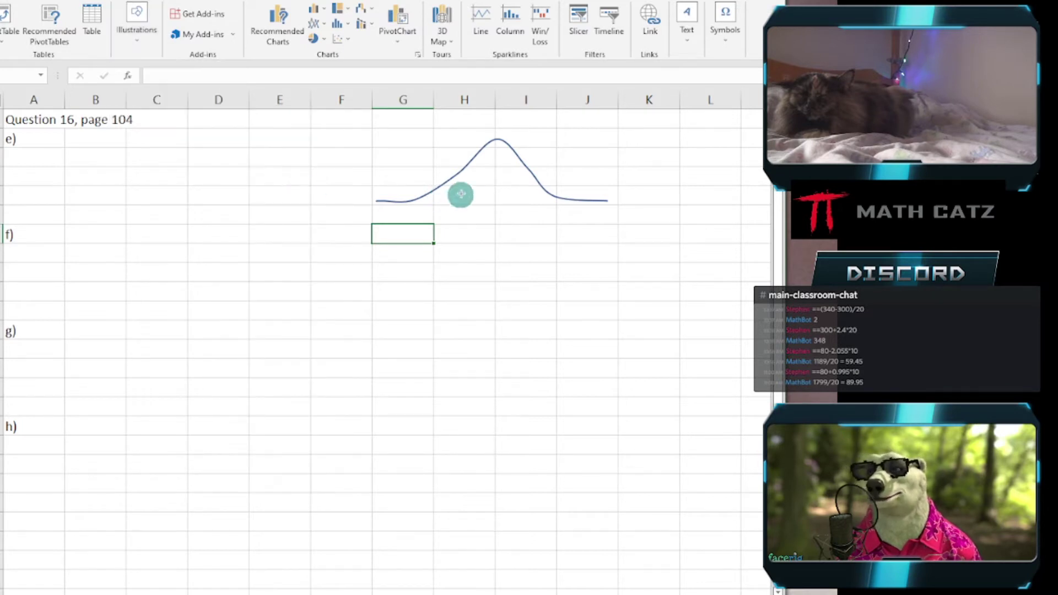
left_click(496, 139)
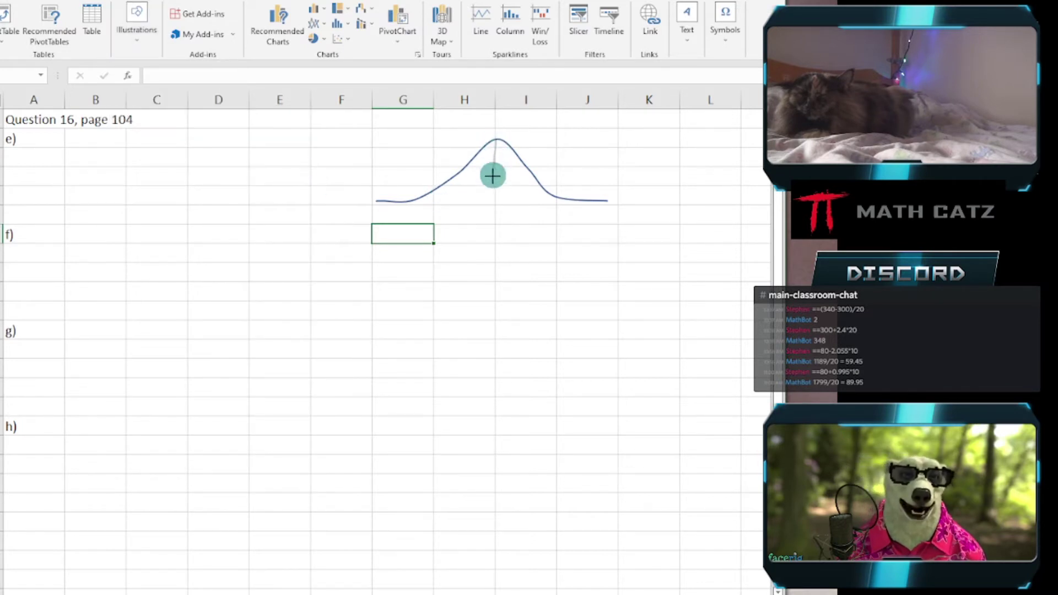
- Finish the mean line and draw a shorter vertical mark on the curve's right flank
double_click(495, 207)
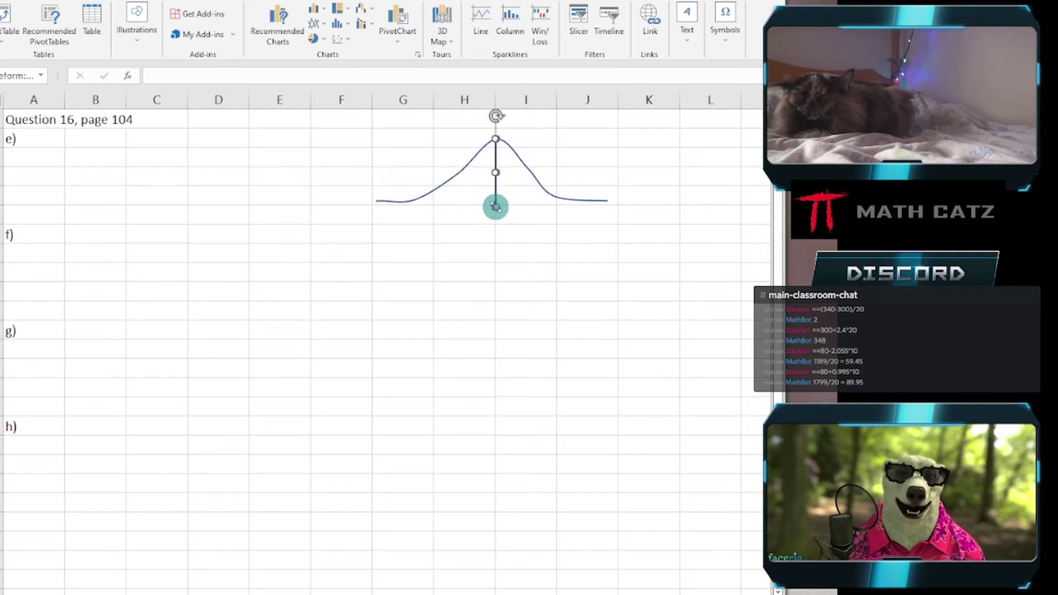
left_click(380, 232)
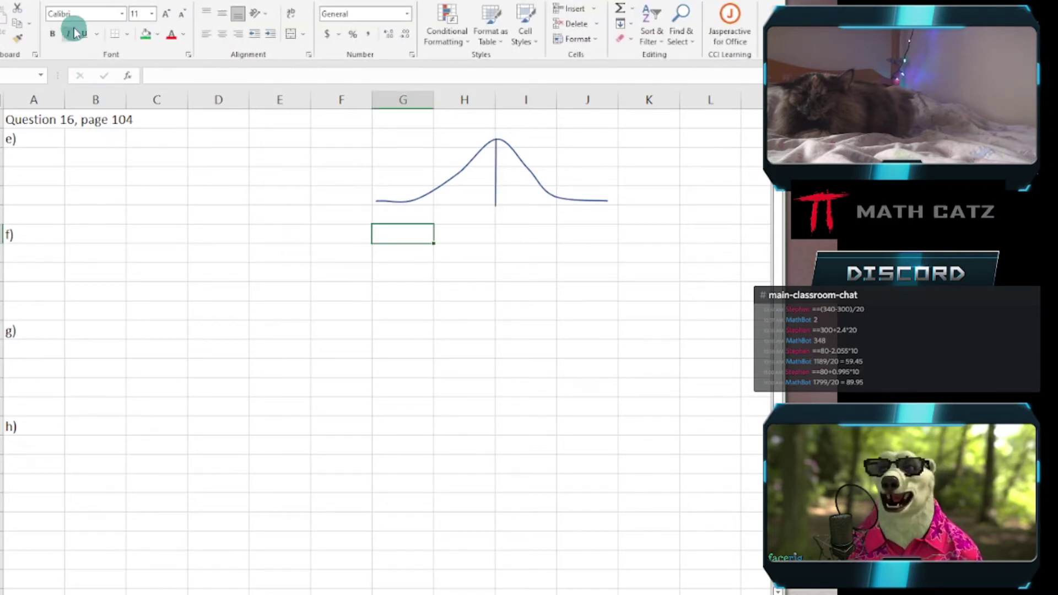
left_click(69, 3)
left_click(136, 22)
left_click(160, 82)
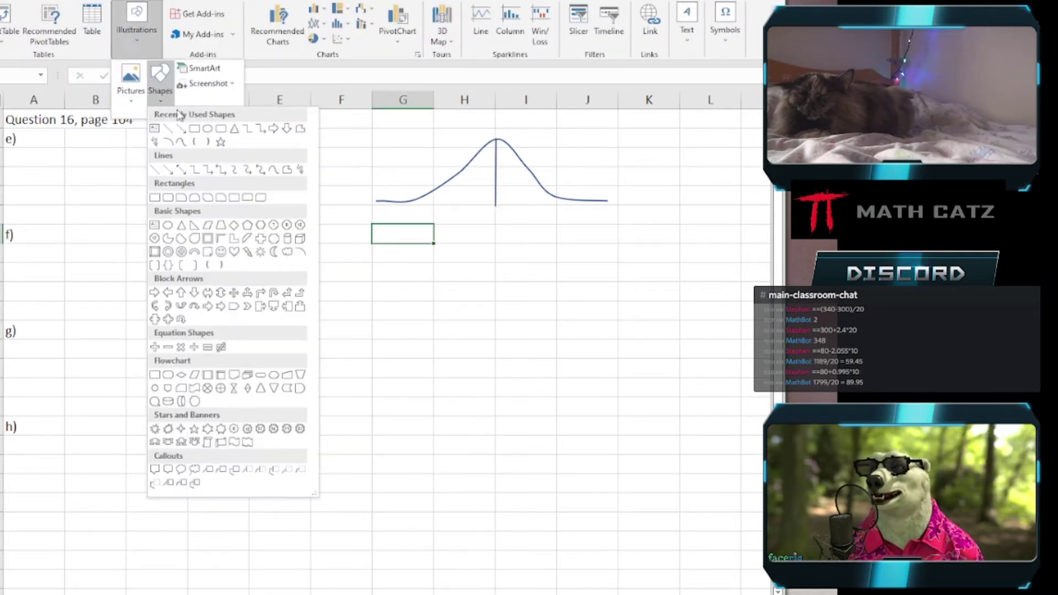
left_click(274, 170)
left_click(418, 187)
left_click(452, 177)
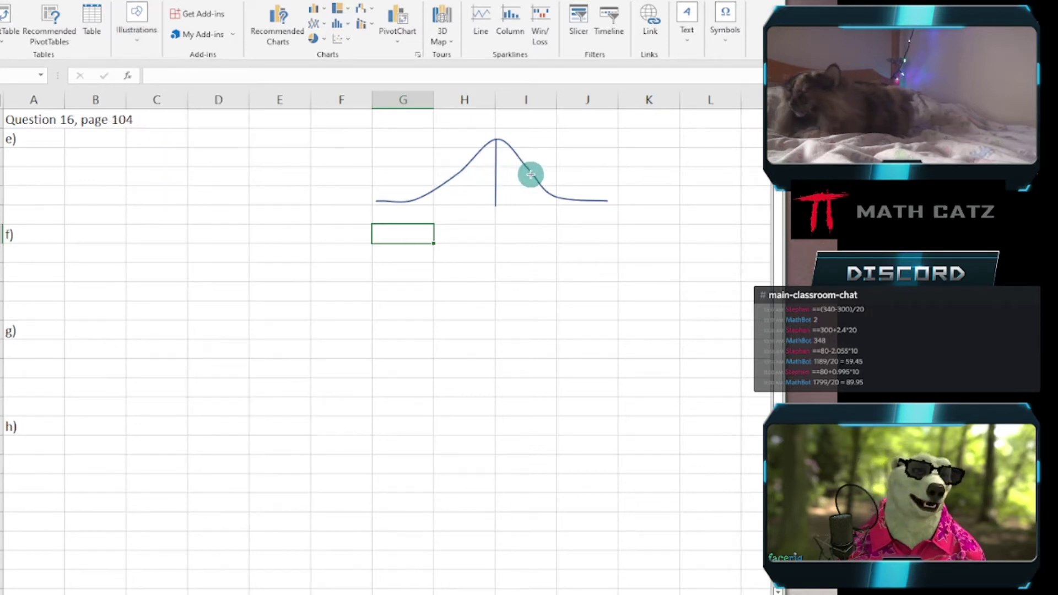
left_click_drag(530, 173, 530, 202)
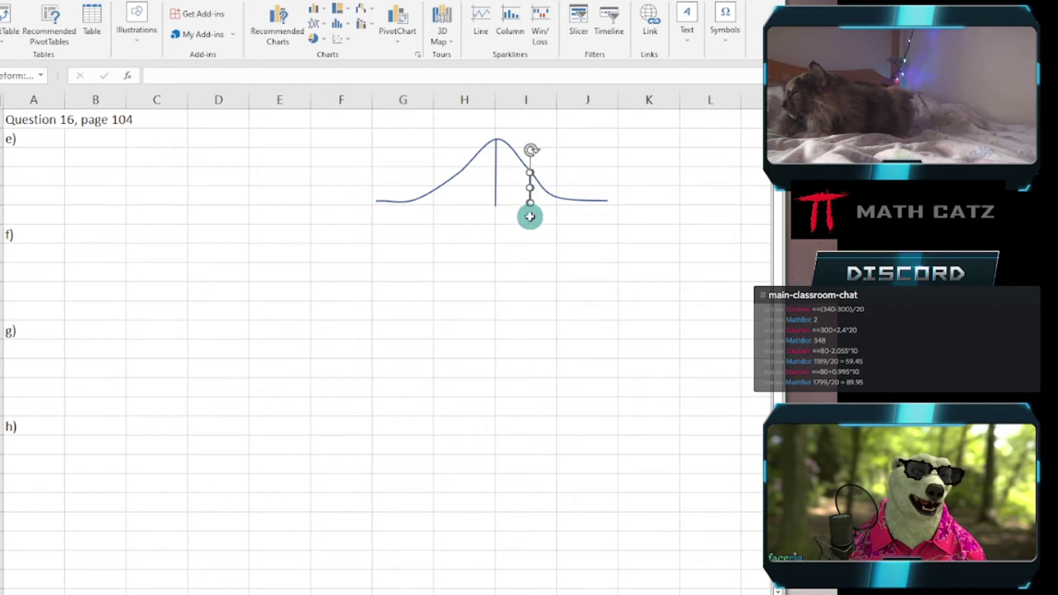
left_click(484, 237)
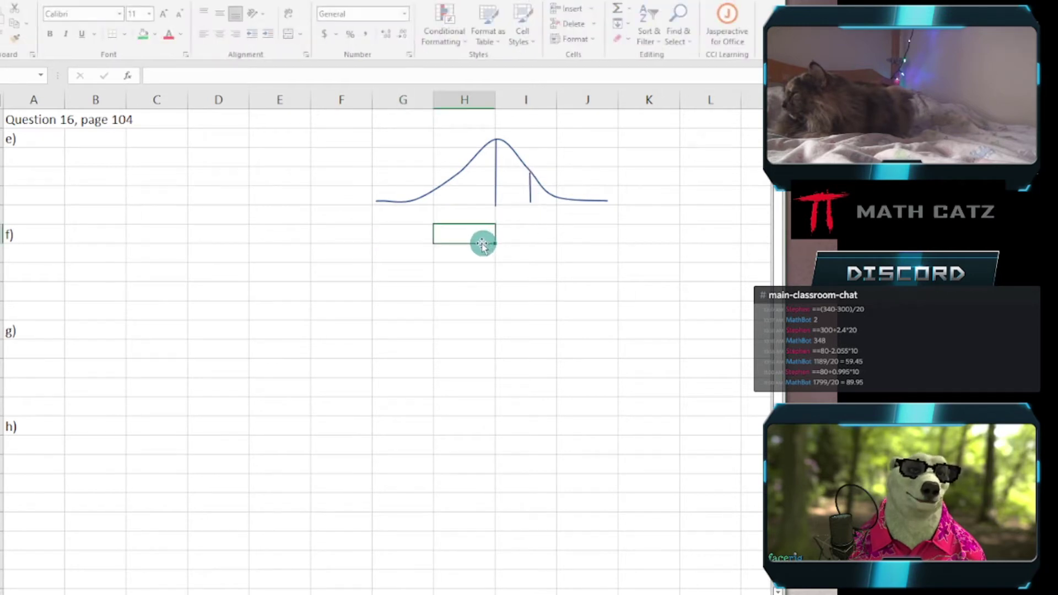
- Label the area between the lines 34, left-aligned in column I
left_click(509, 213)
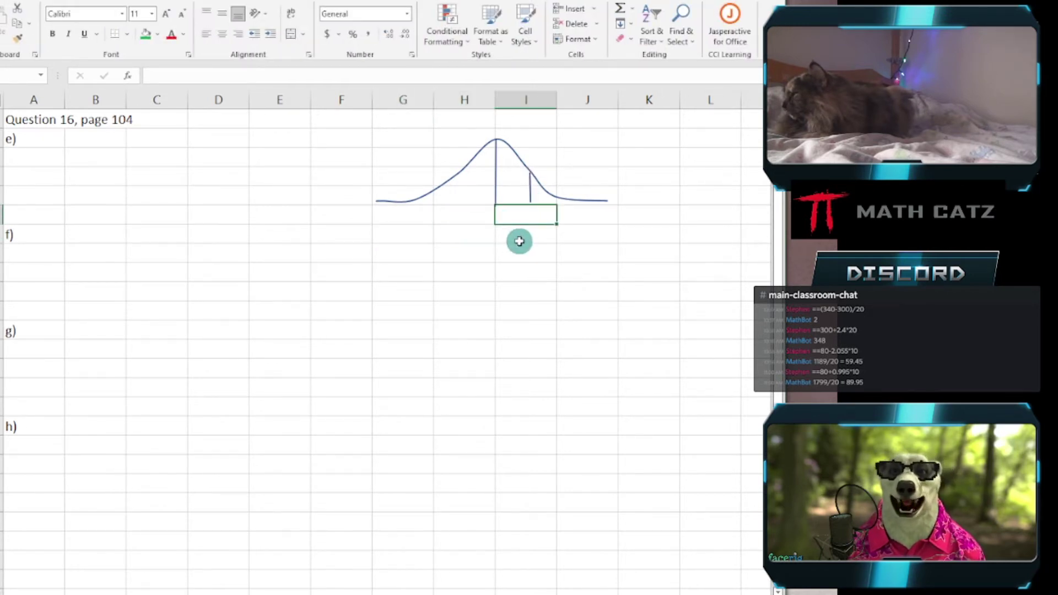
type("34")
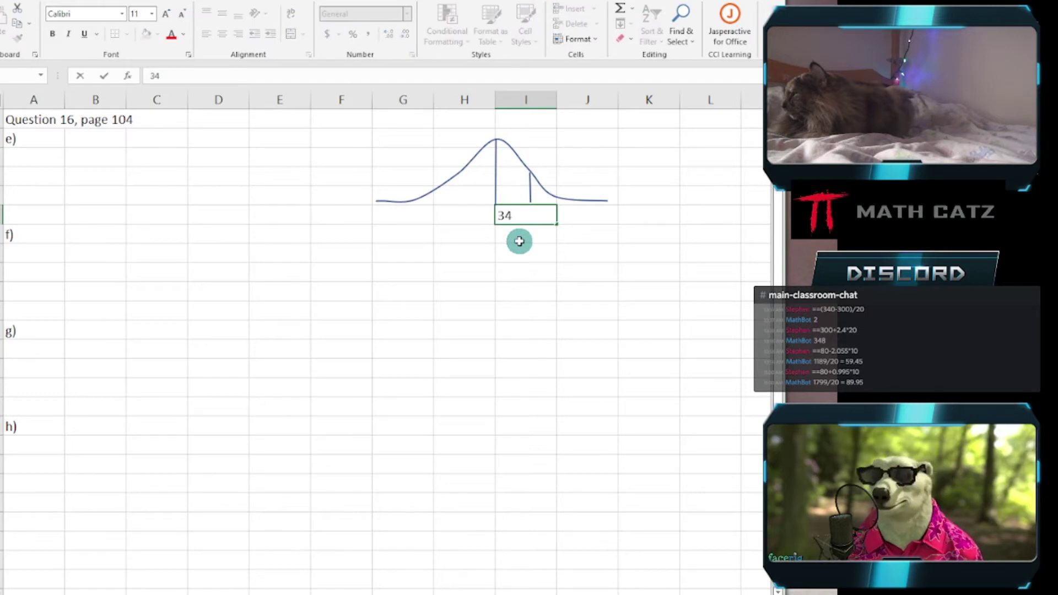
left_click(513, 271)
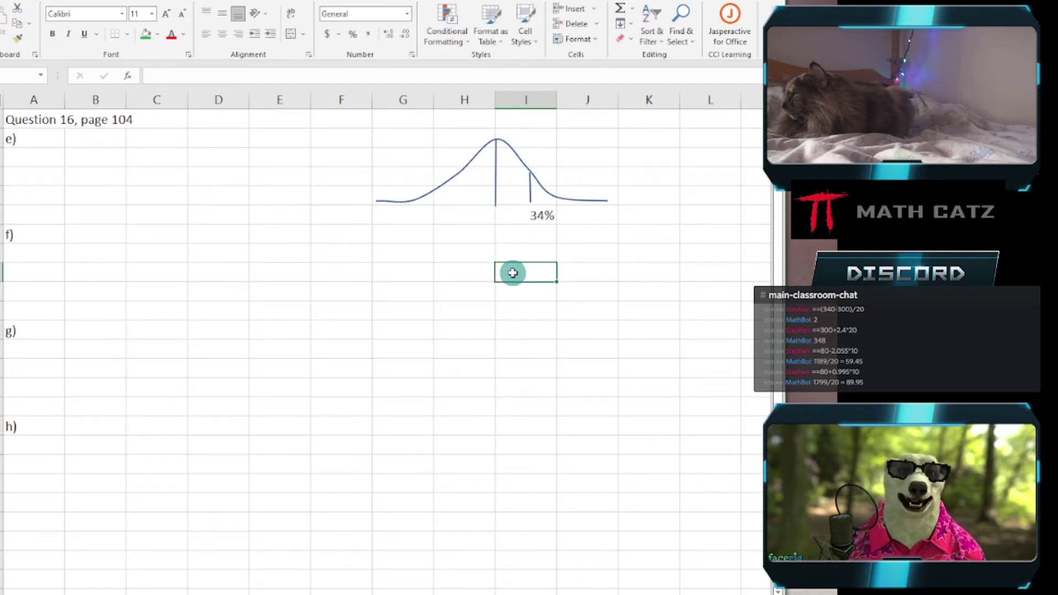
left_click(534, 213)
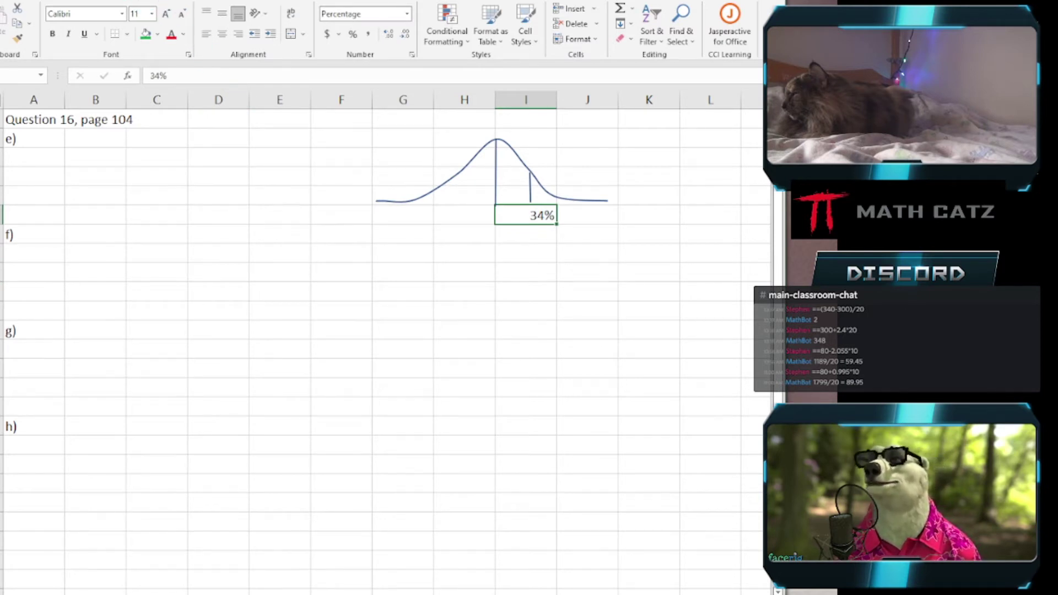
left_click(206, 34)
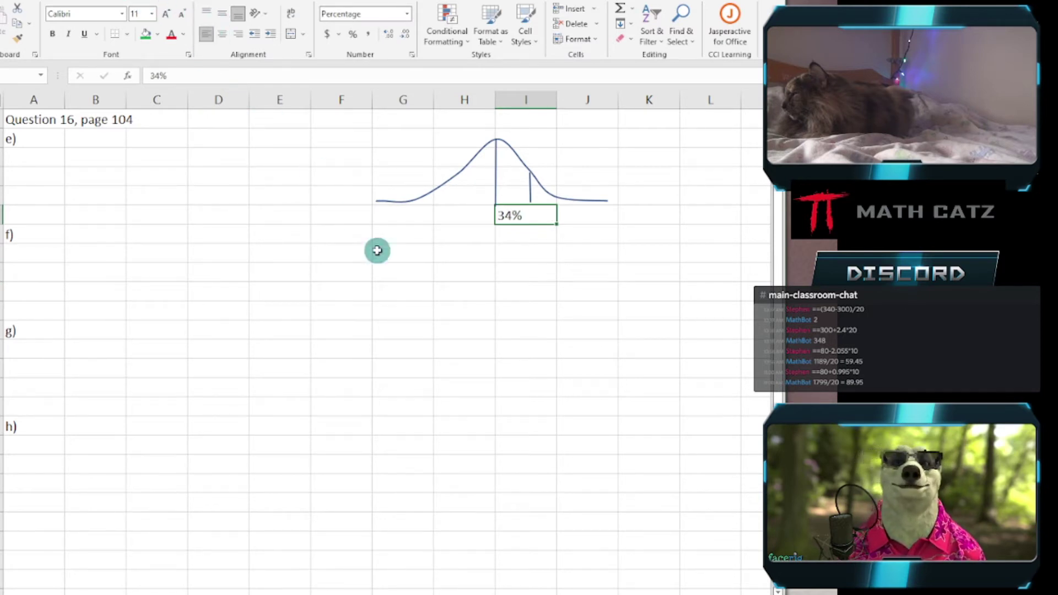
left_click(401, 284)
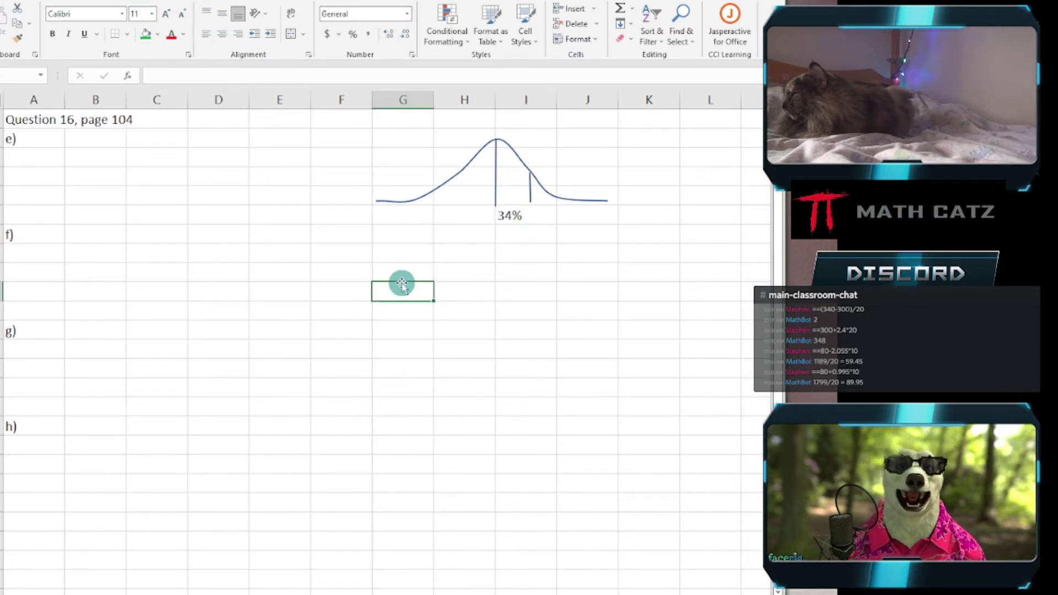
- Draw a short tick mark near the curve's right end
left_click(77, 5)
left_click(136, 31)
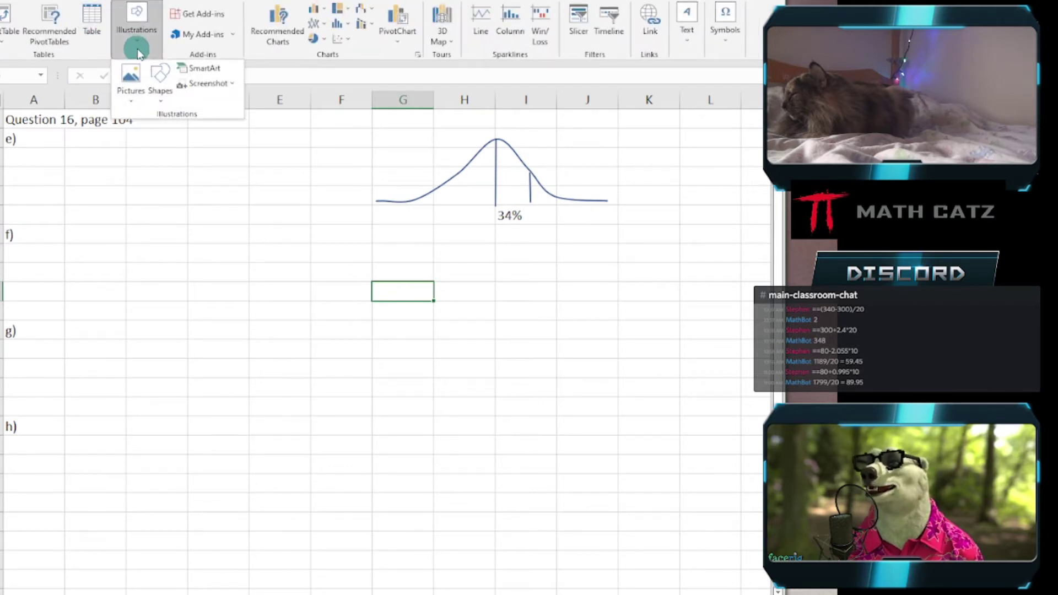
left_click(162, 83)
left_click(272, 172)
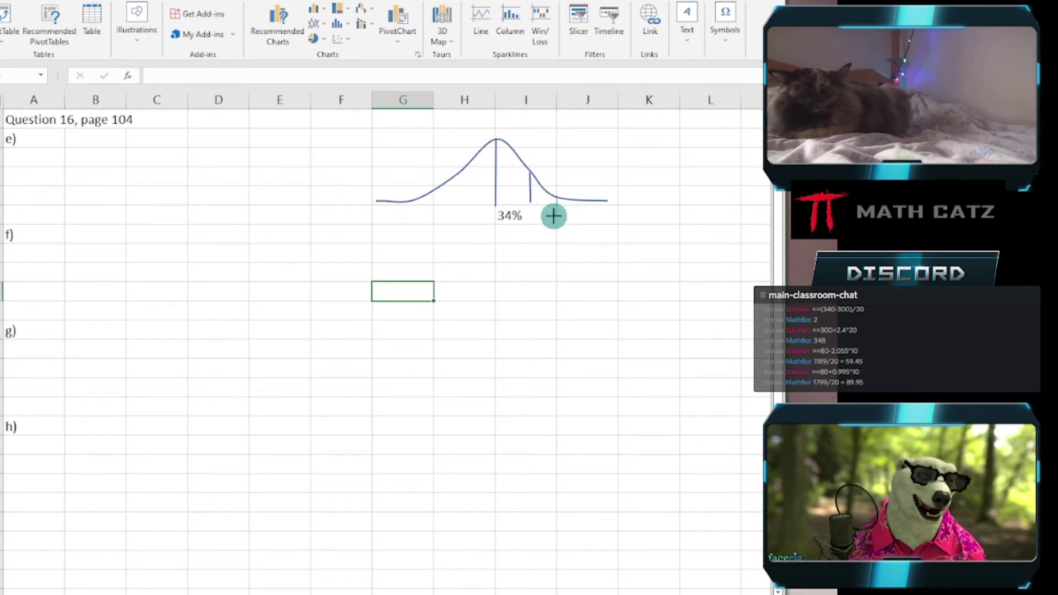
left_click_drag(556, 196, 556, 202)
left_click(560, 237)
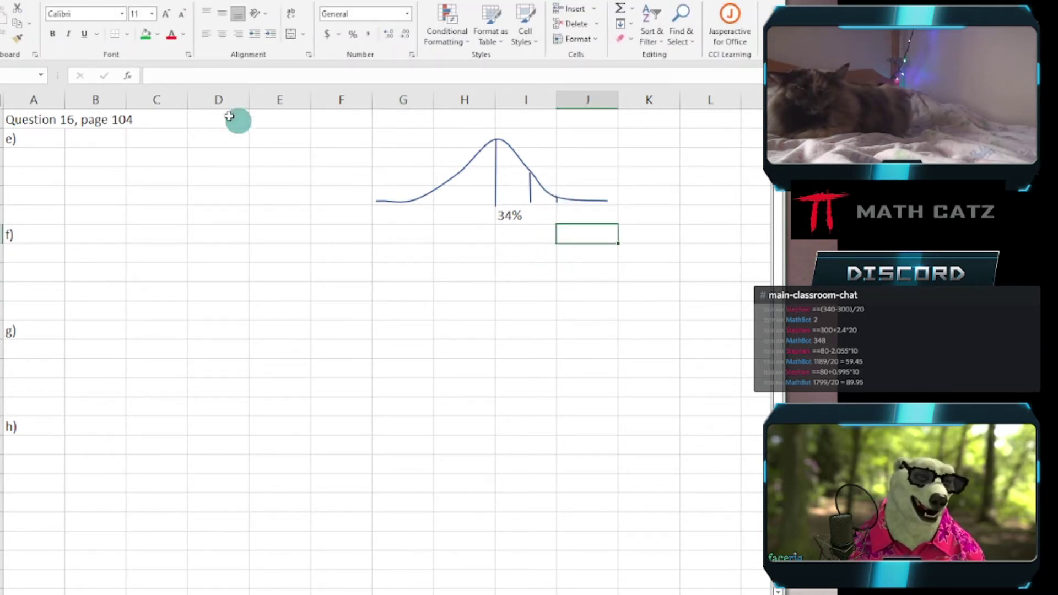
- Label the outer areas 14% and 2% in columns I and J of row f
left_click(537, 234)
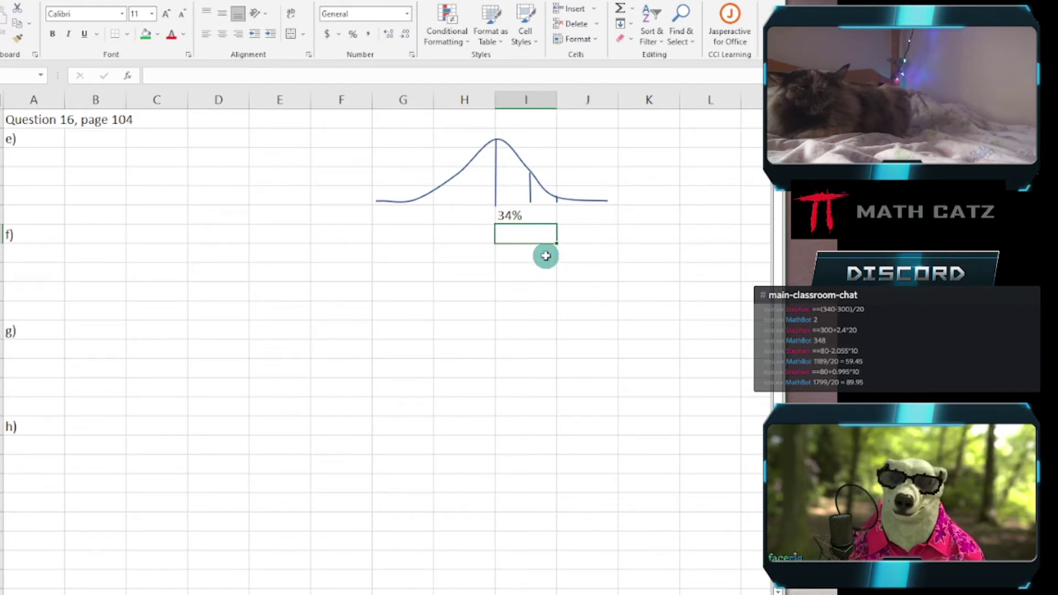
type("14%")
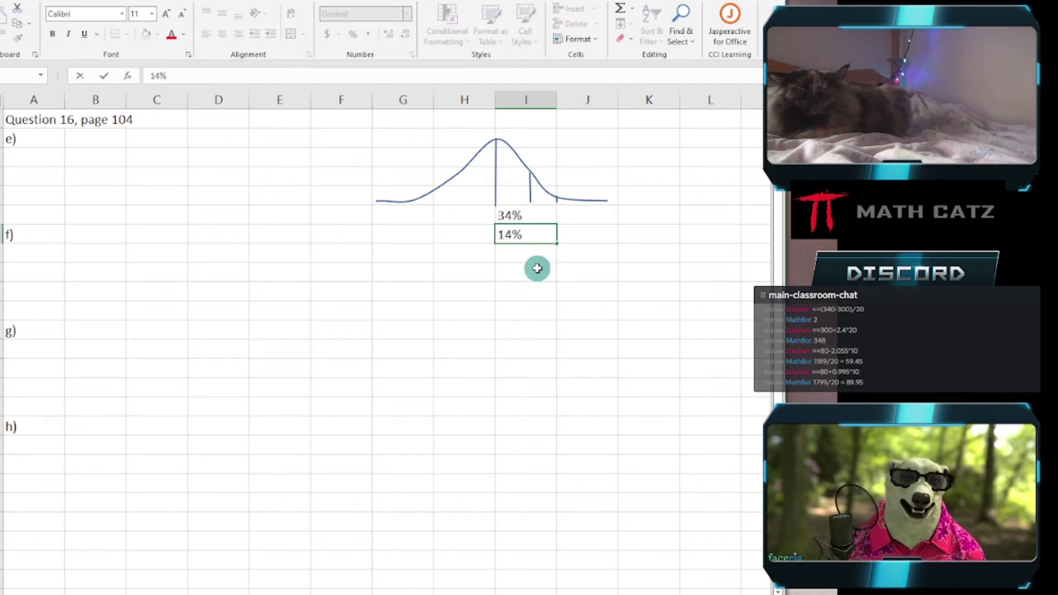
key("Return")
left_click(574, 236)
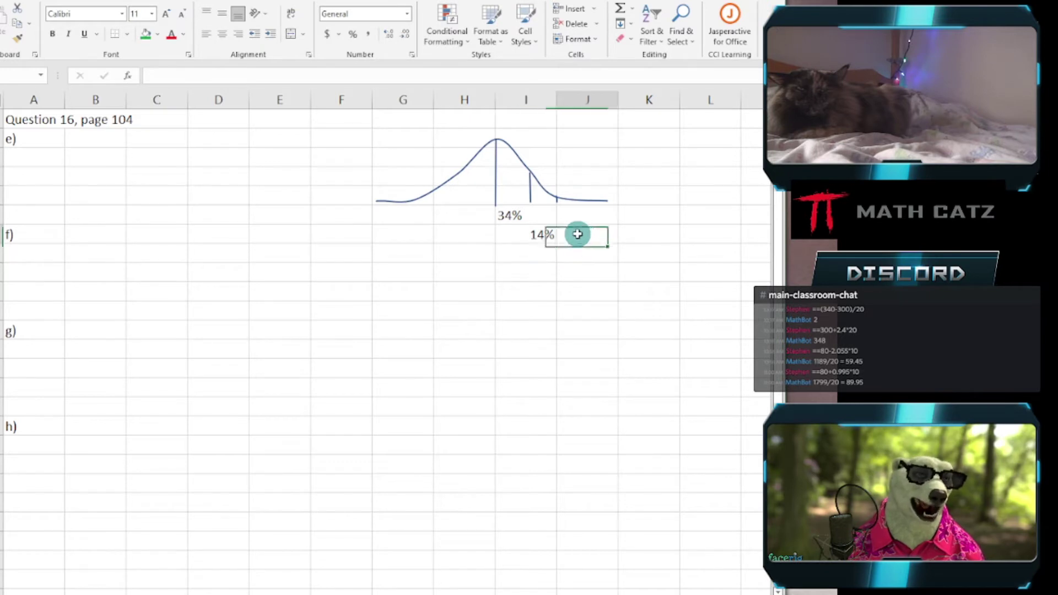
type("2%")
left_click(570, 273)
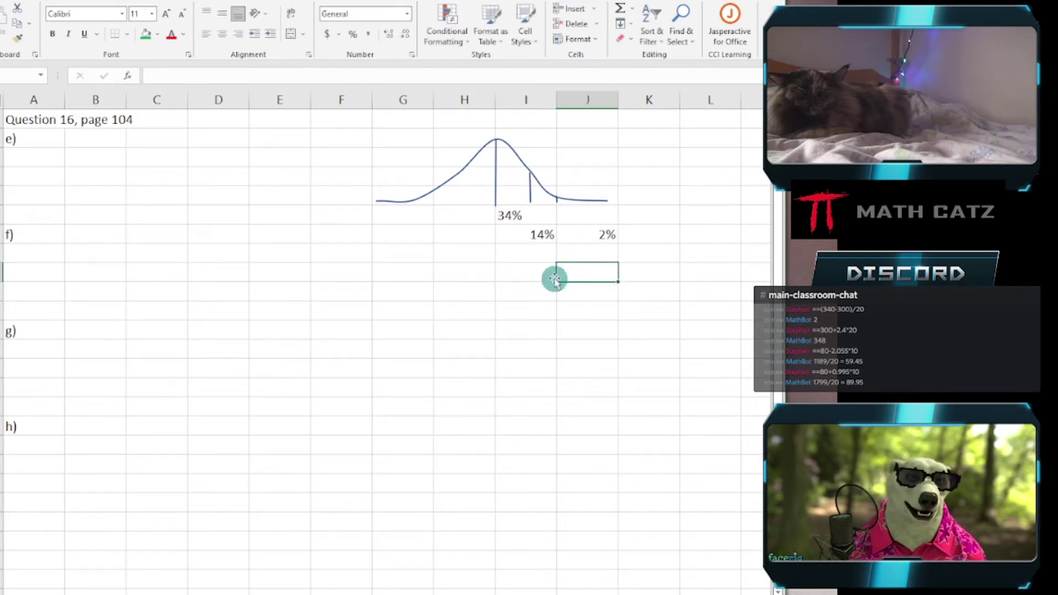
left_click(582, 234)
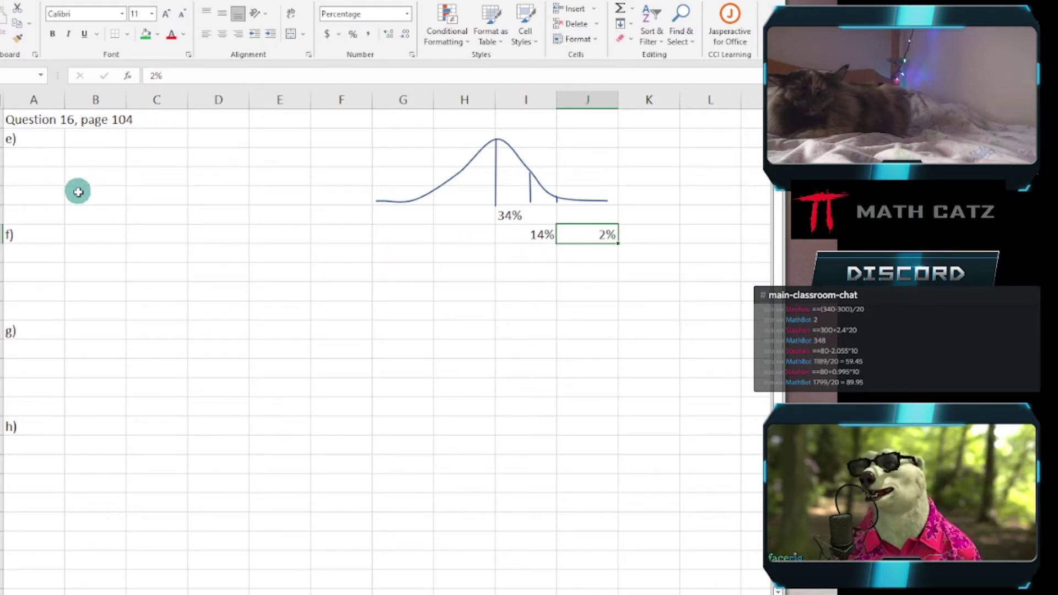
key("alt+Tab")
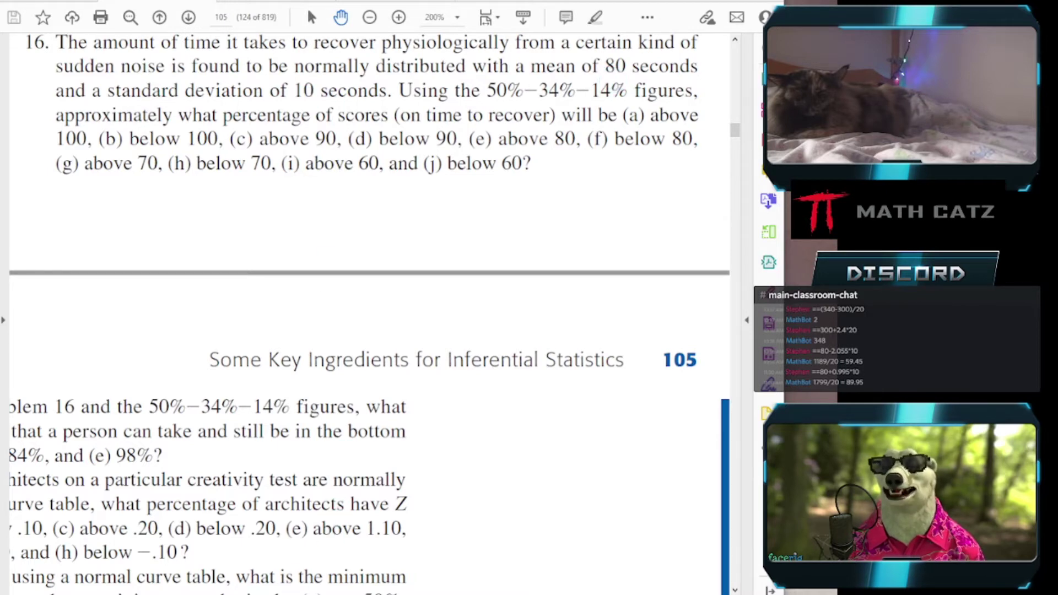
key("alt+Tab")
left_click(19, 145)
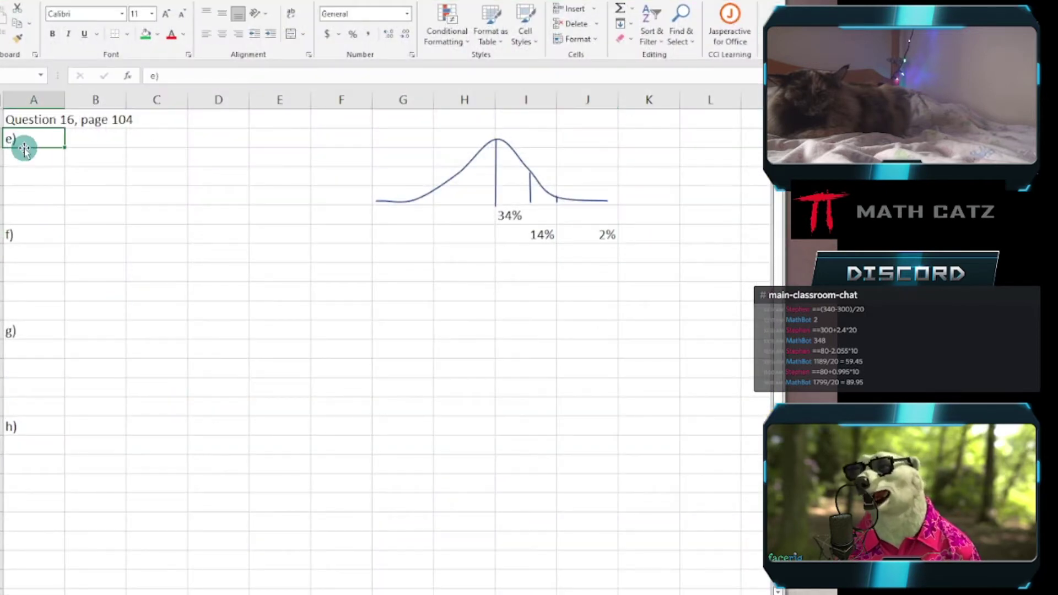
- Insert three blank rows beneath the sheet title
right_click(2, 138)
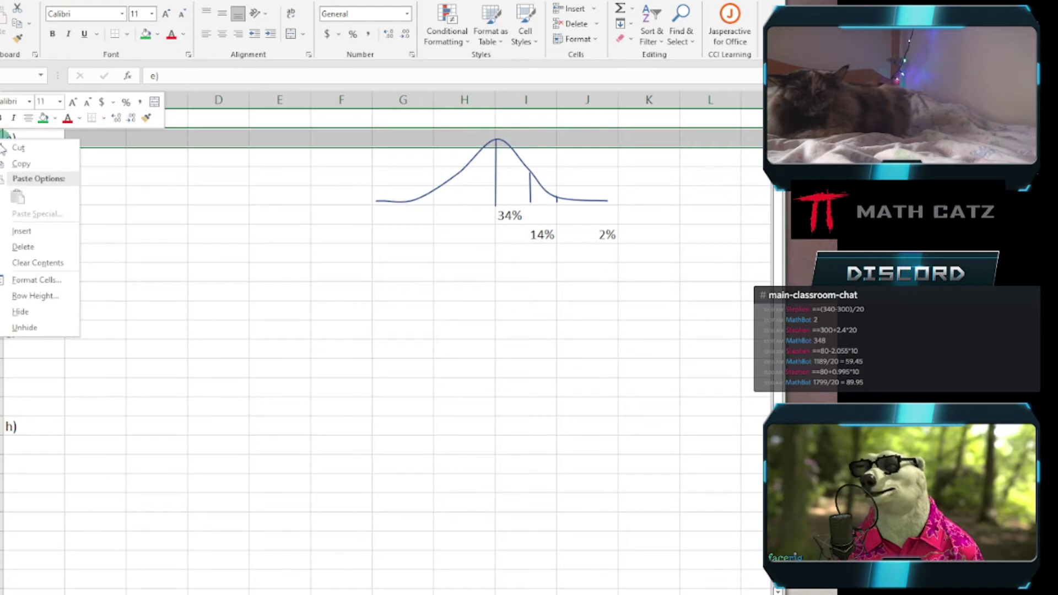
left_click(26, 229)
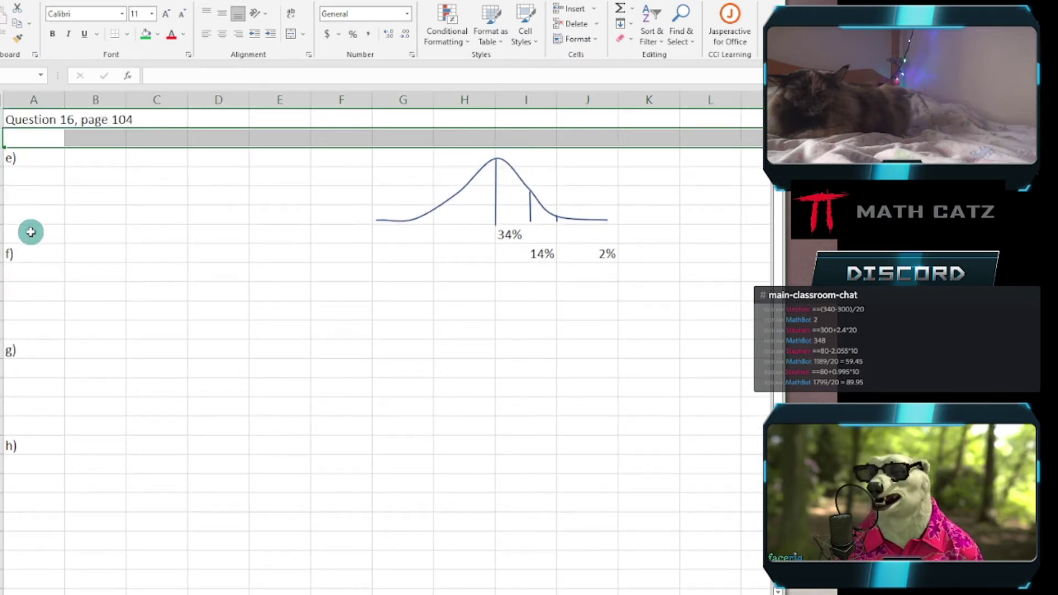
key("F4")
key("F4")
- Enter the parameters Mean 80 and STDDEV 10 in A4:B5
left_click(38, 156)
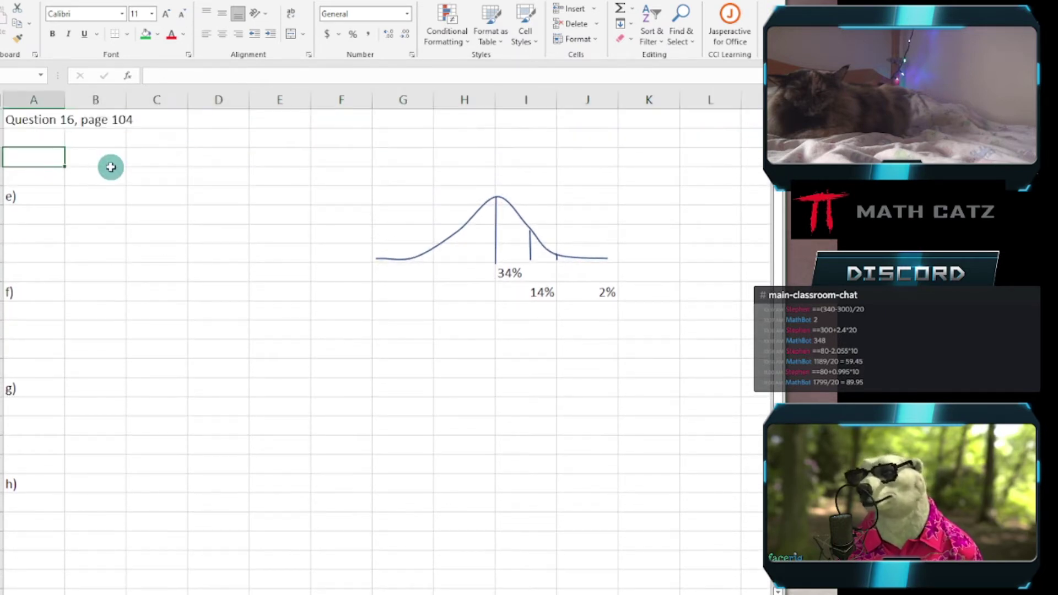
type("Mean")
left_click(111, 167)
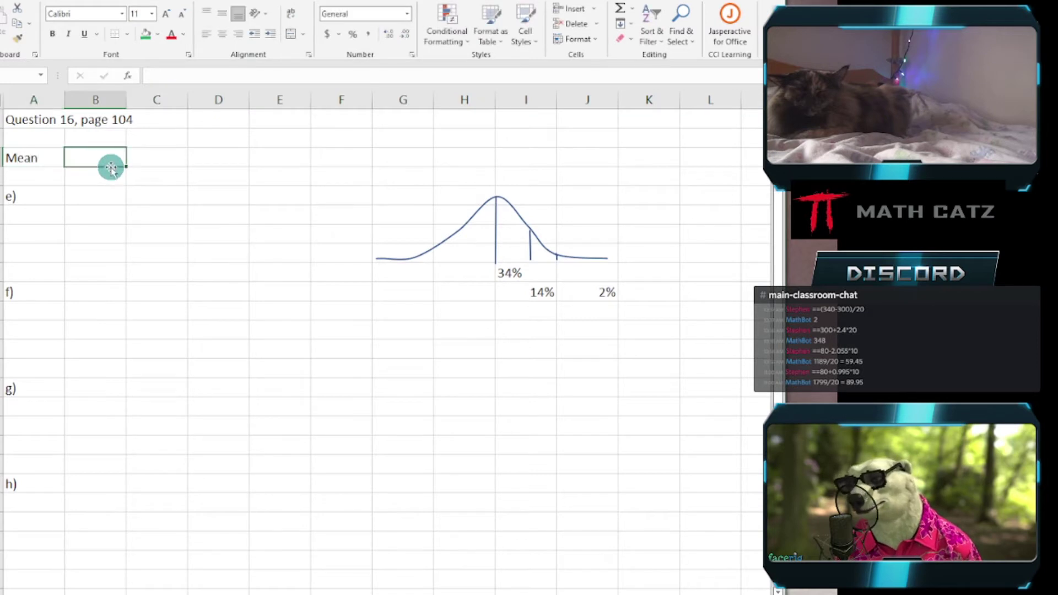
type("80")
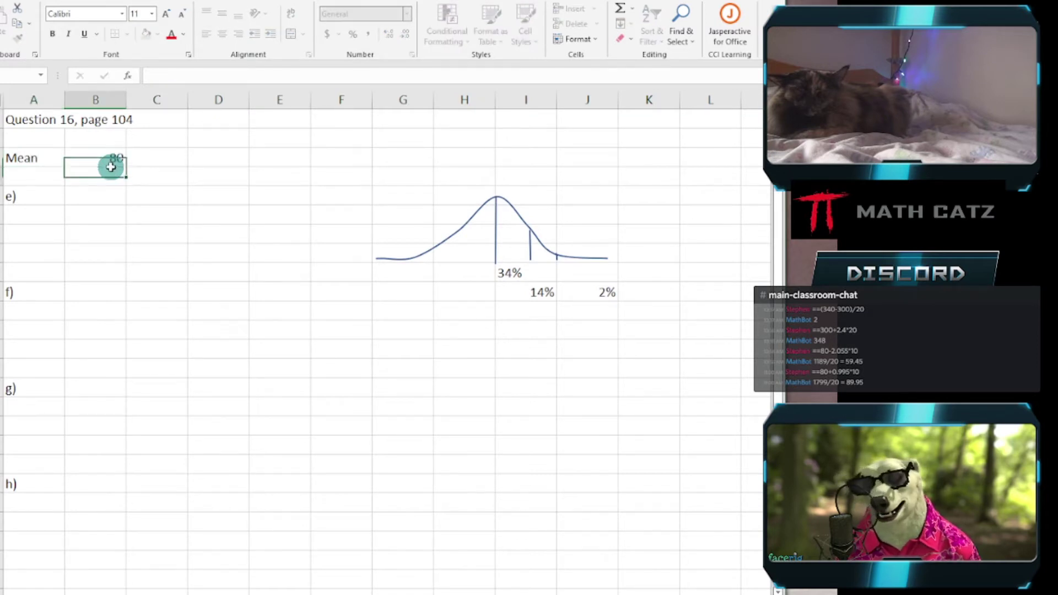
key("Return")
type("STDDEV")
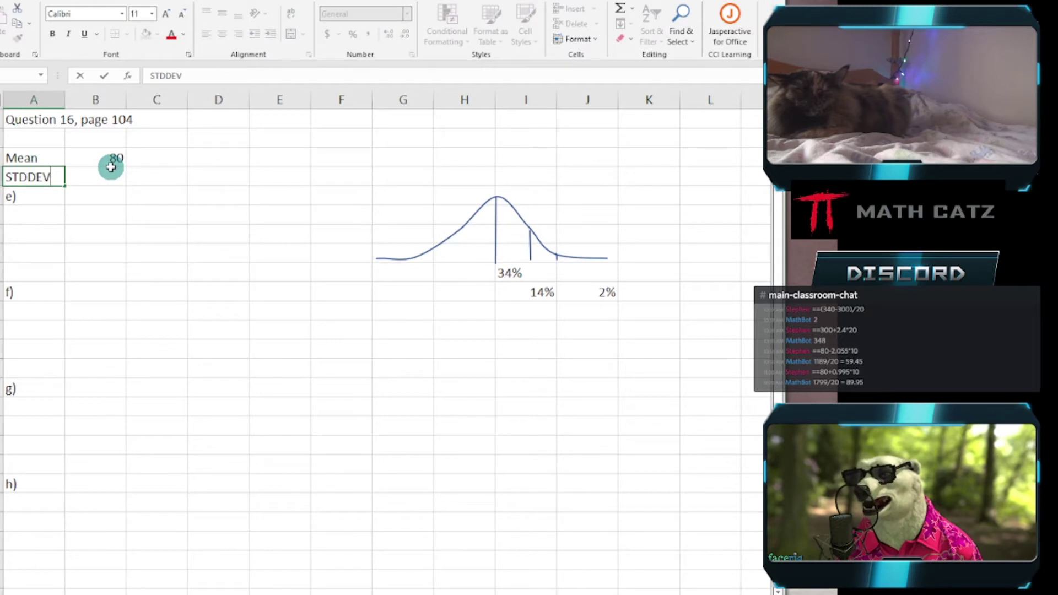
left_click(112, 169)
type("10")
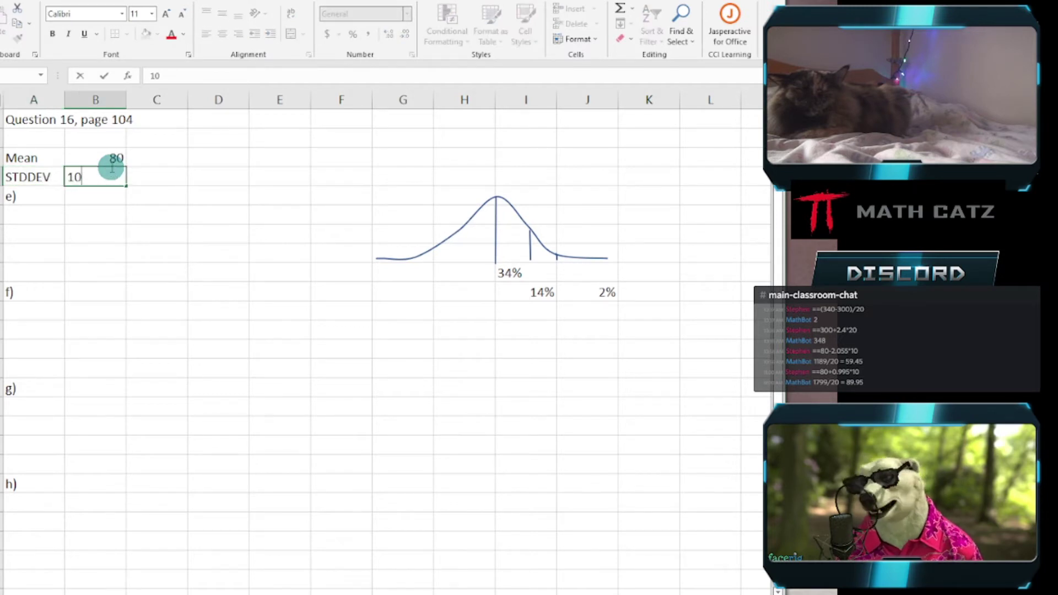
key("Return")
- Insert a row above part e) and fill the 80 and 10 values yellow
right_click(2, 196)
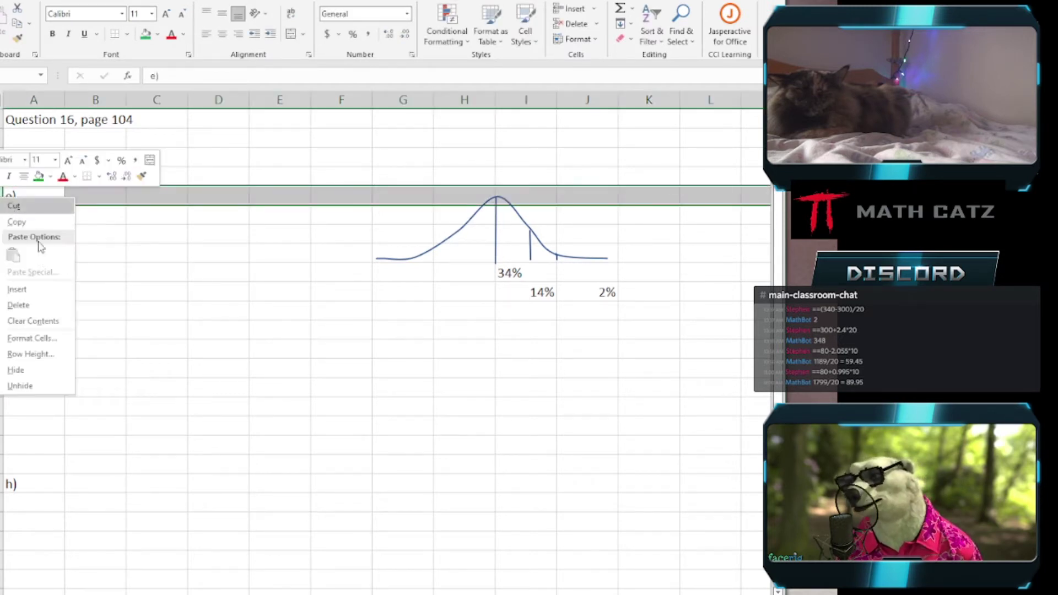
left_click(35, 288)
left_click(110, 252)
left_click_drag(97, 160, 98, 177)
left_click(157, 33)
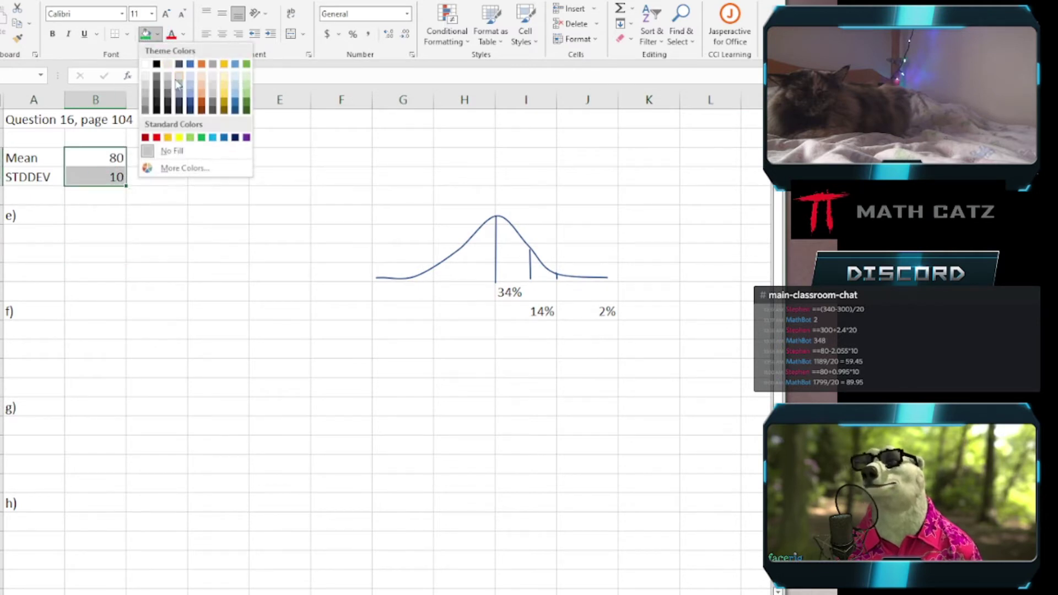
left_click(179, 137)
left_click(218, 214)
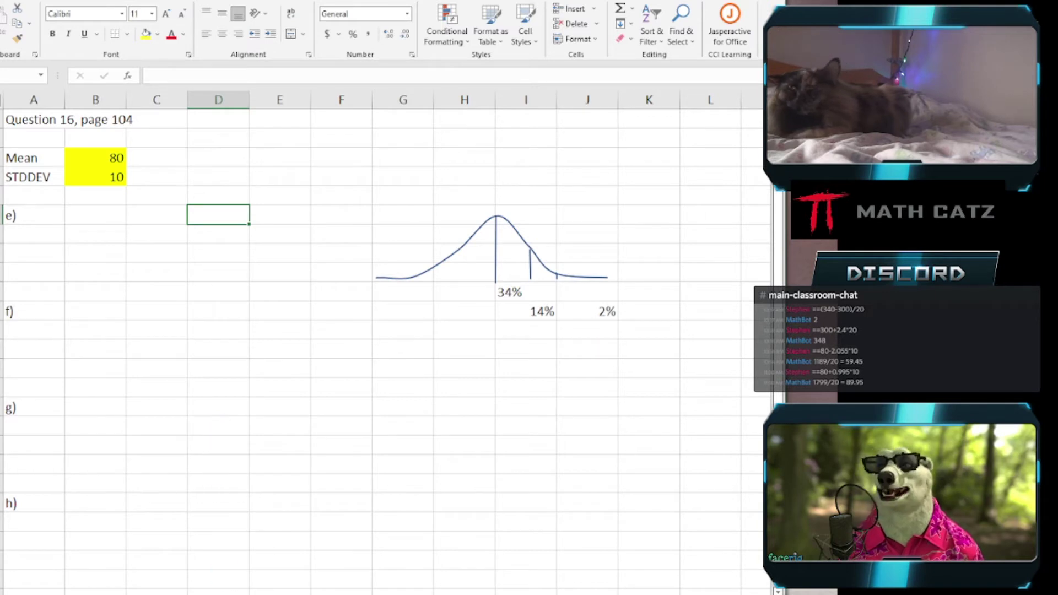
mouse_move(223, 594)
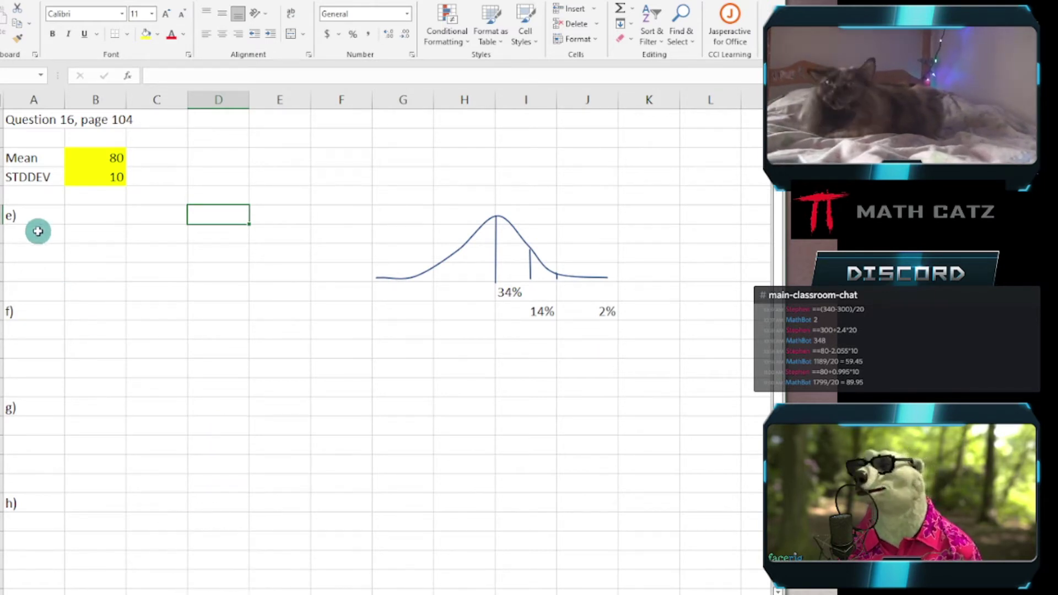
left_click(204, 591)
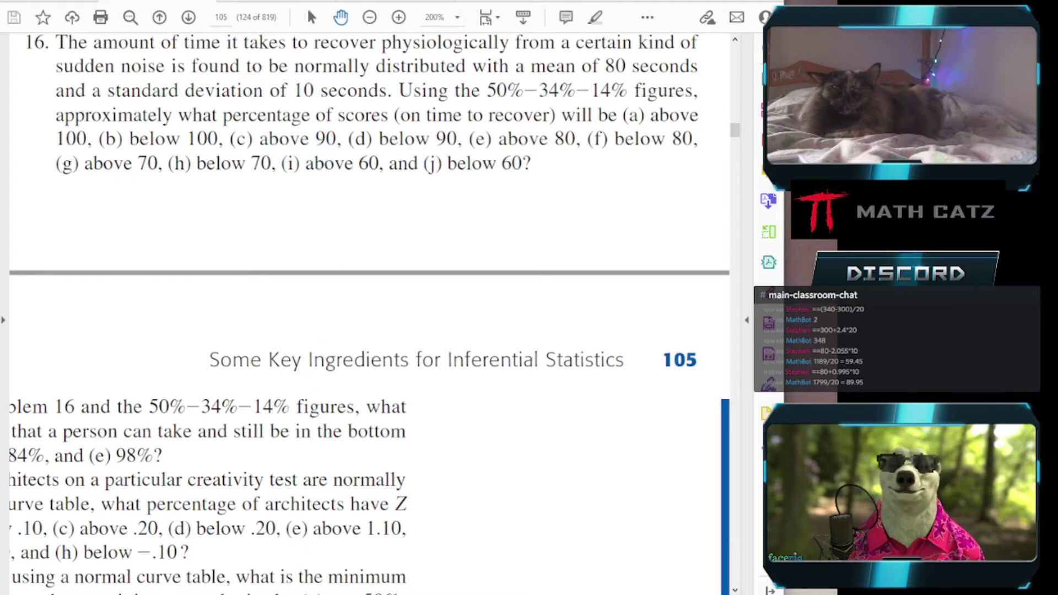
left_click(220, 590)
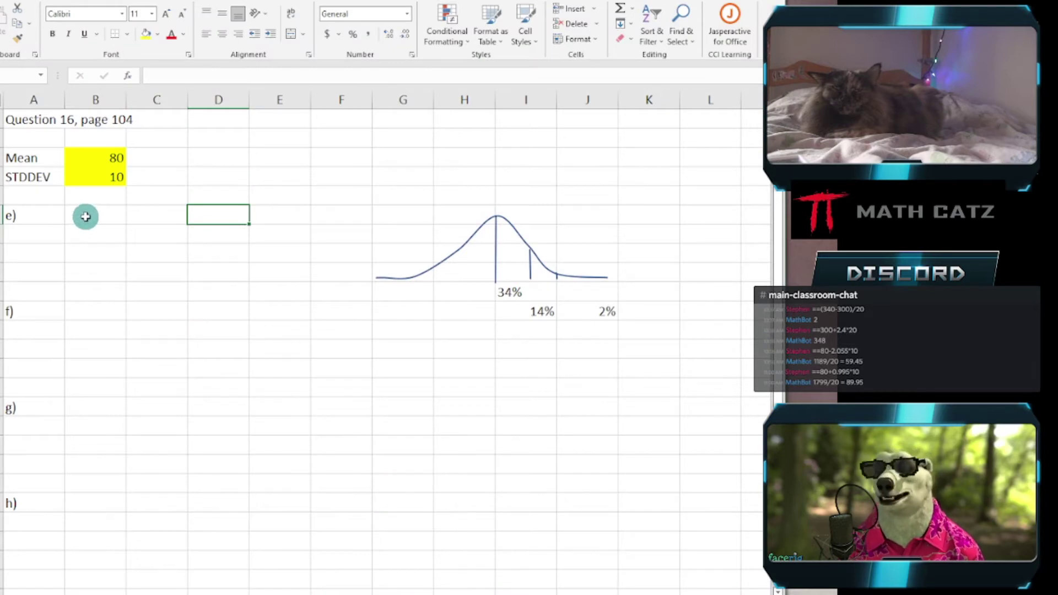
- Add a Raw score label under e) with the value 90 shaded yellow
left_click(31, 231)
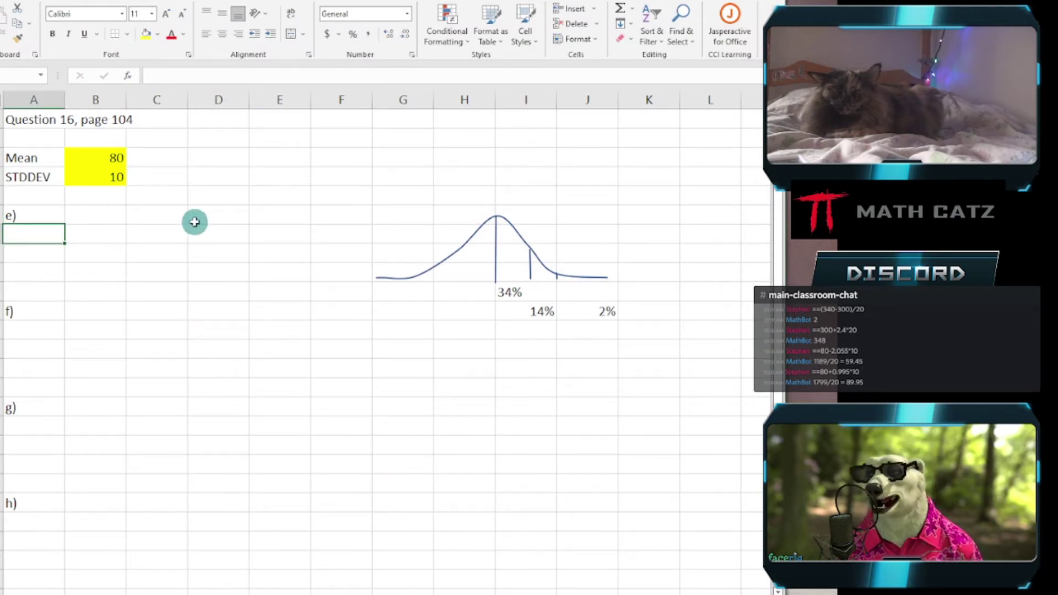
type("Ra")
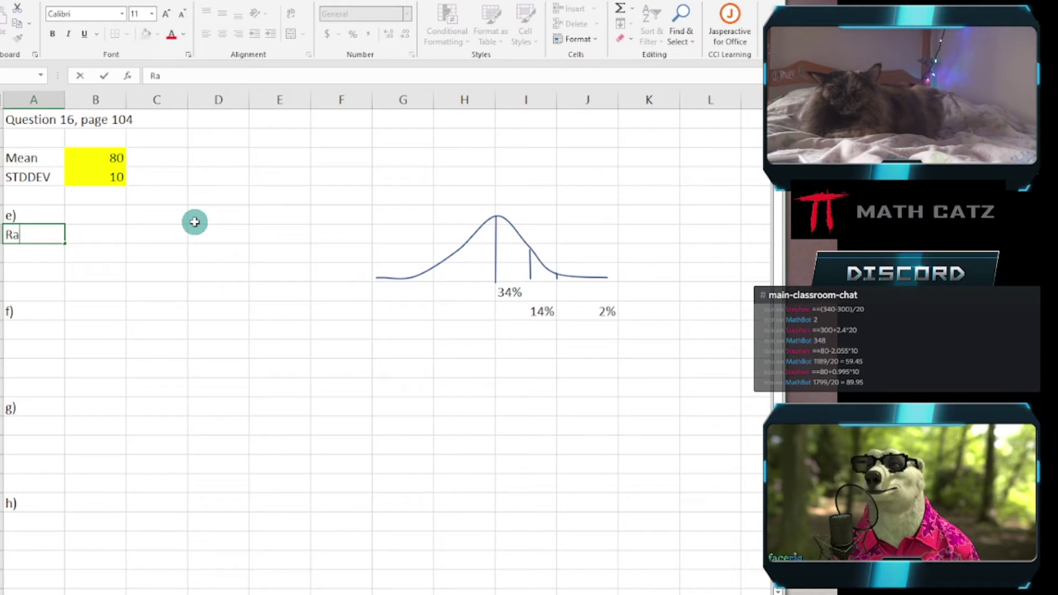
type("w score")
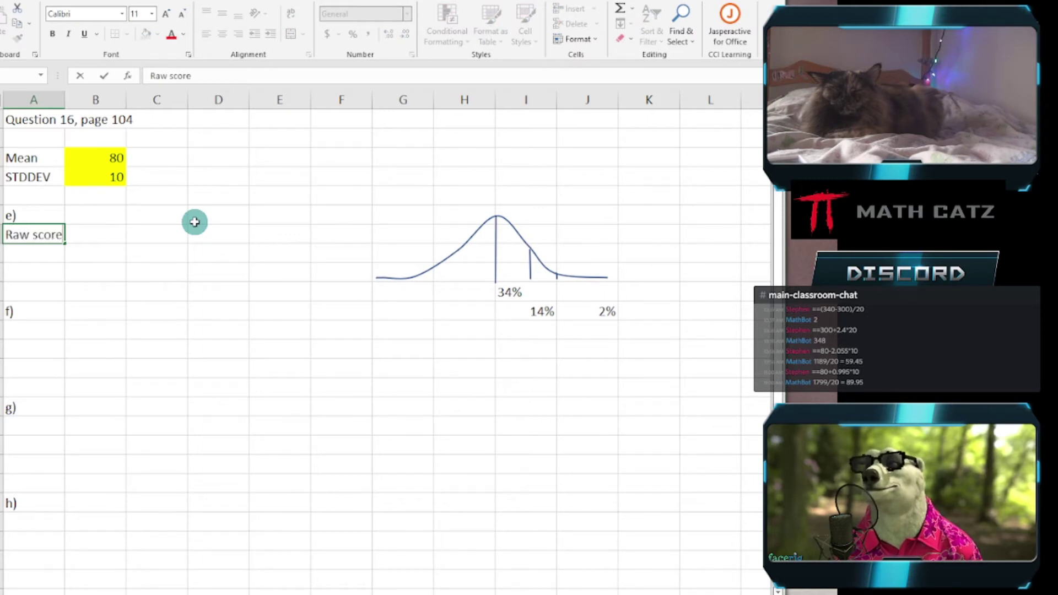
key("Tab")
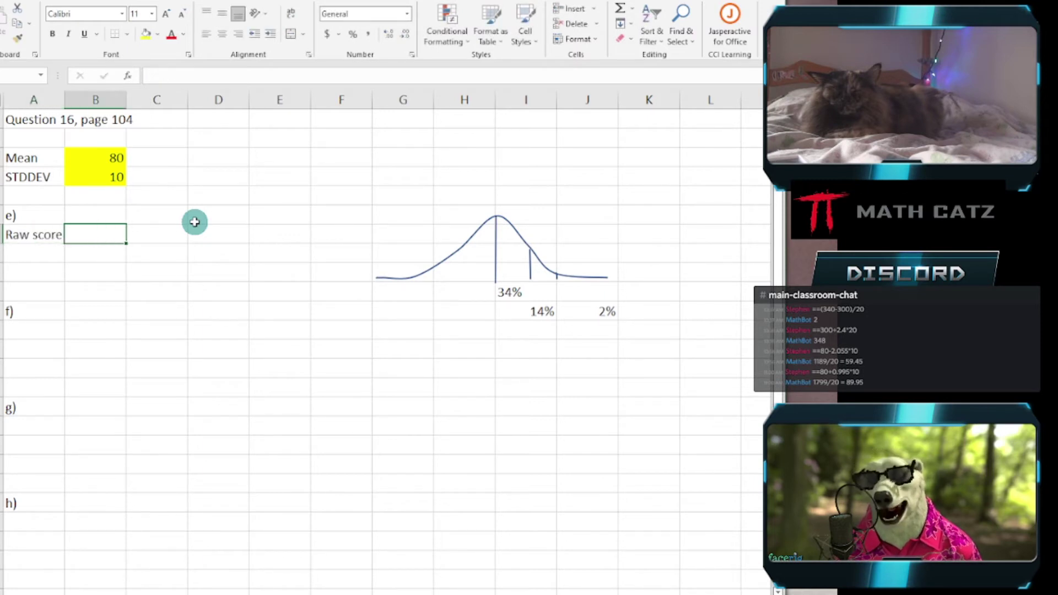
left_click(157, 34)
left_click(202, 137)
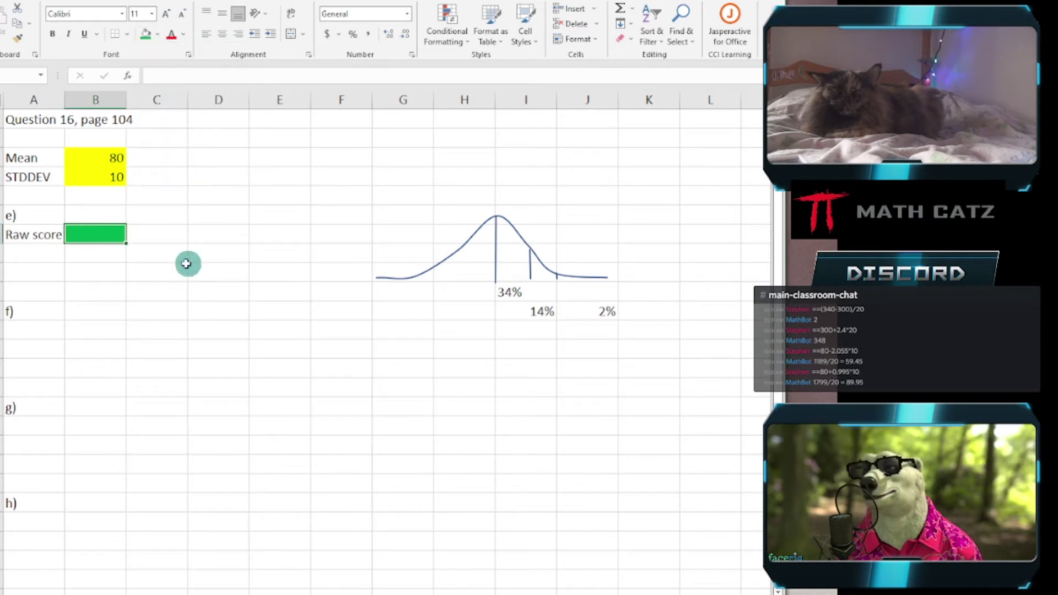
type("=")
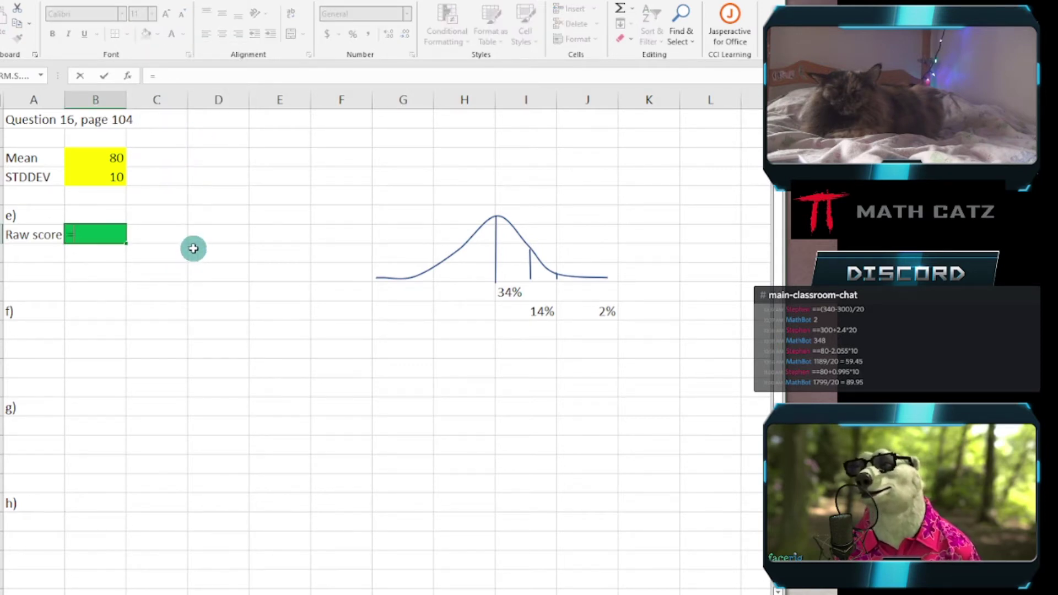
key("Escape")
key("ctrl+z")
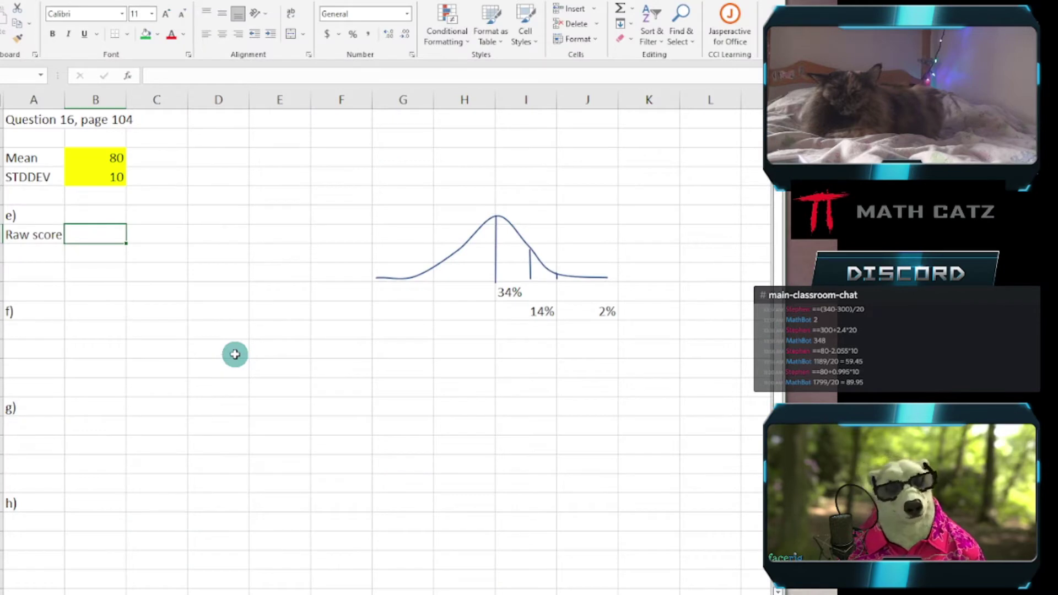
type("90")
key("Return")
left_click(111, 232)
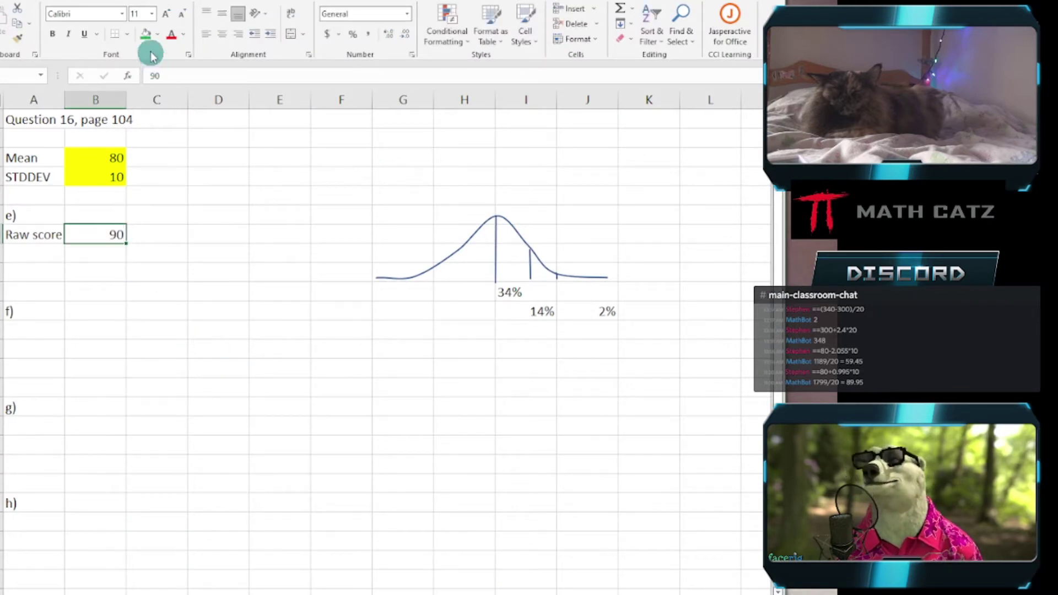
left_click(157, 33)
left_click(174, 134)
- Add a Z score label below it with a green-filled value cell
left_click(45, 258)
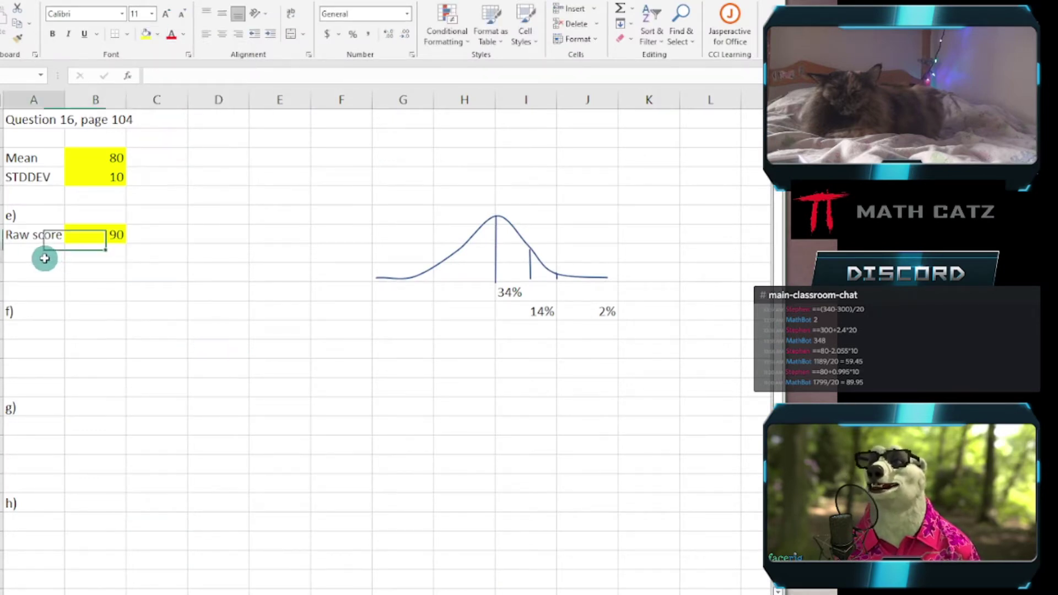
type("Z score")
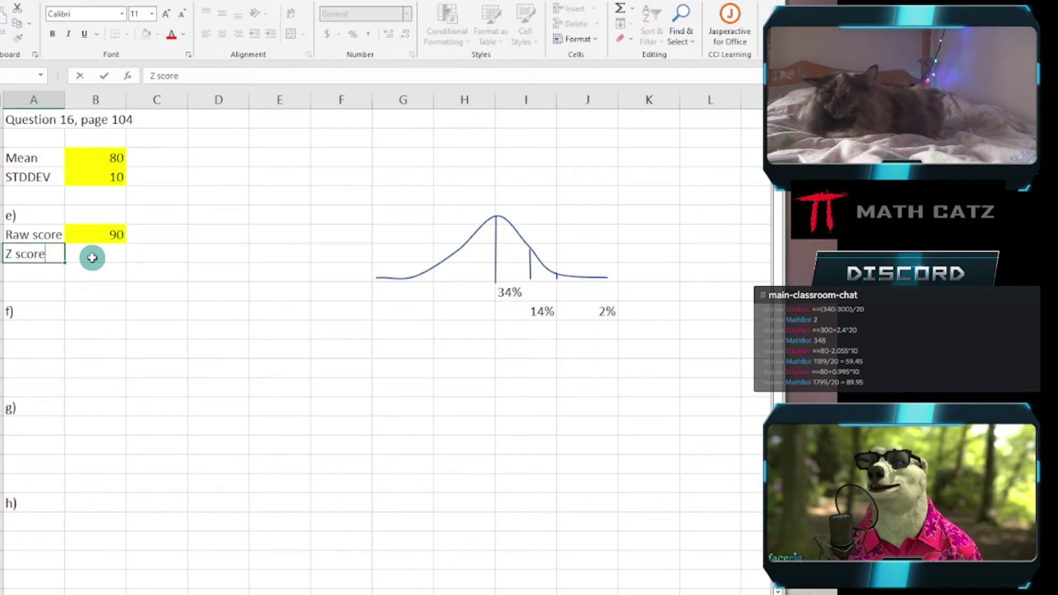
left_click(92, 257)
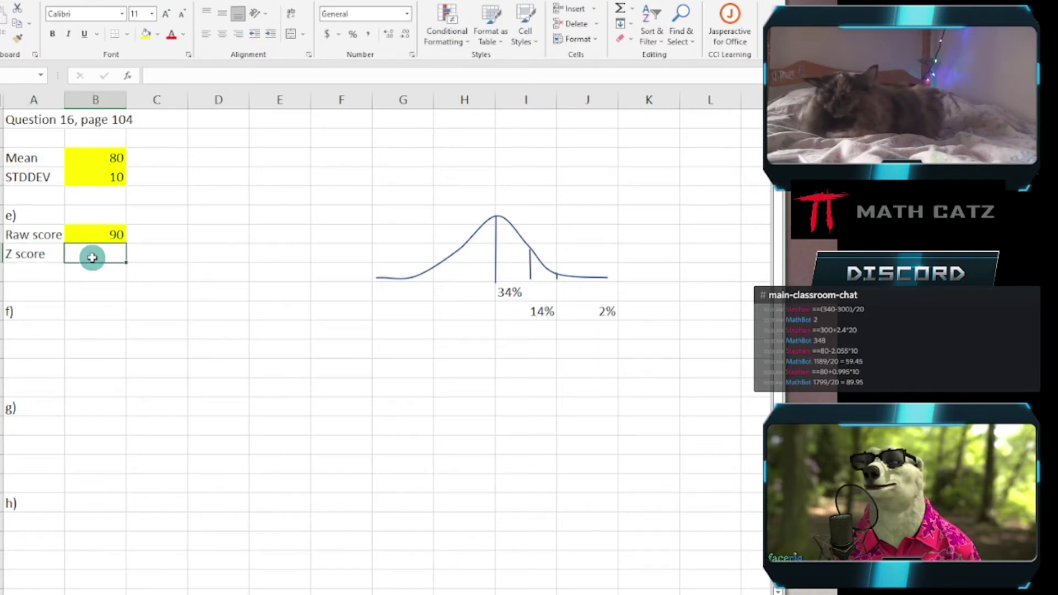
left_click(158, 33)
left_click(201, 137)
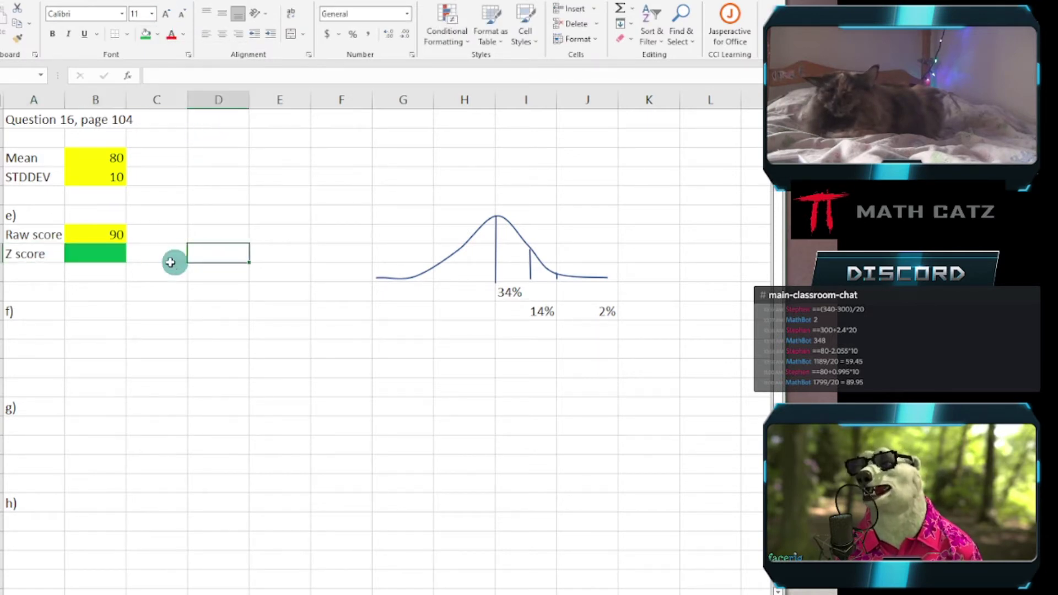
- Enter the Z score formula =(B7-B3)/B4, which gives 1
type("=")
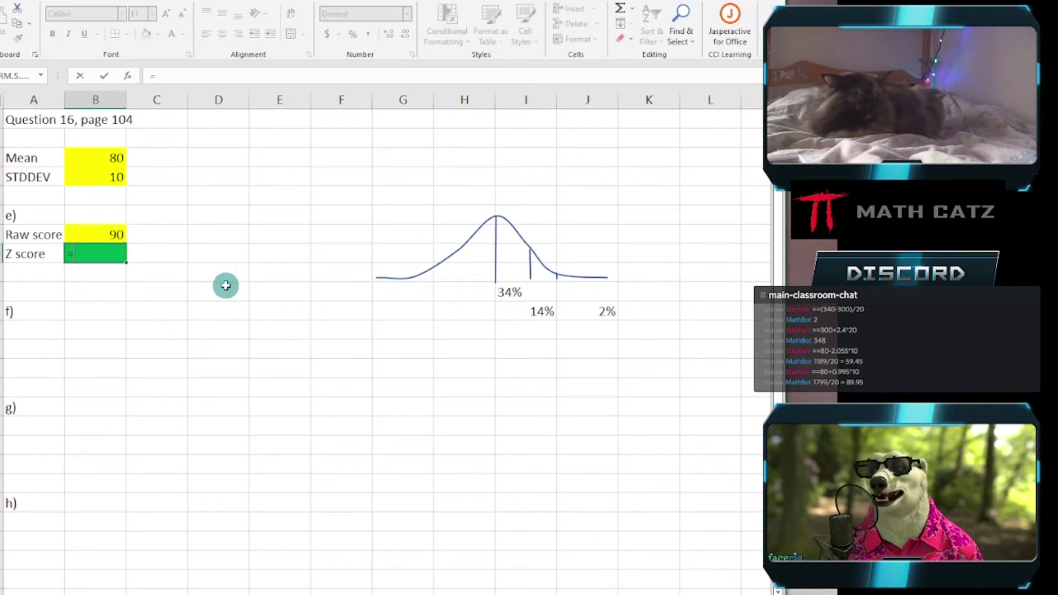
type("(")
left_click(106, 233)
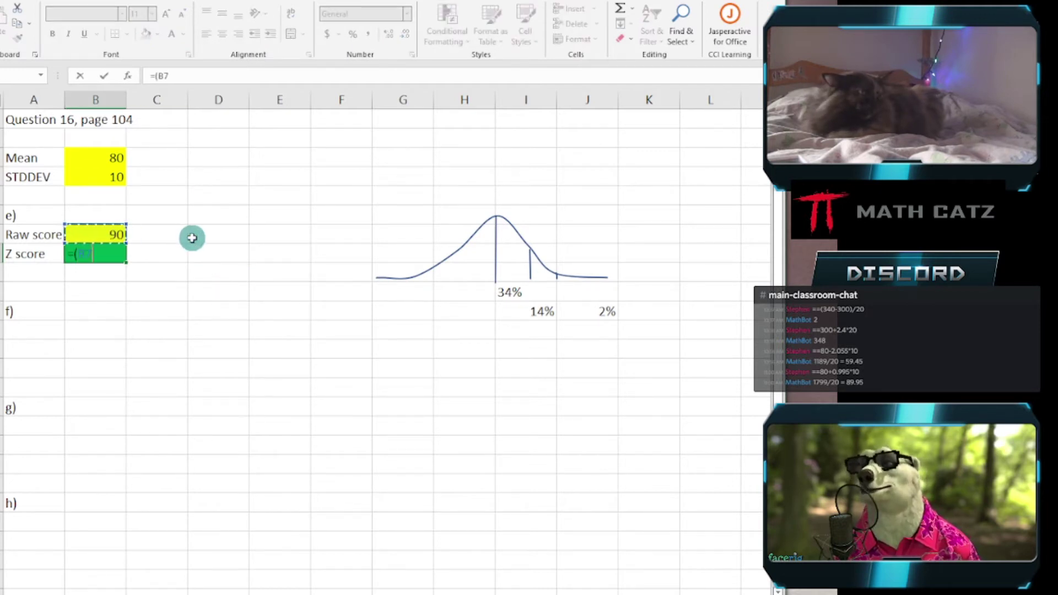
type("-")
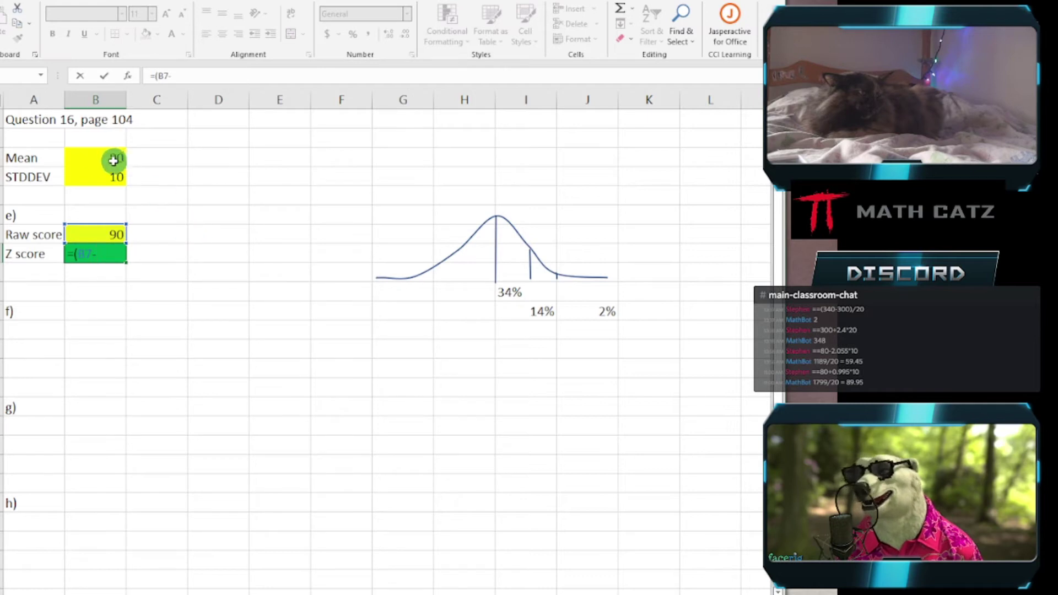
left_click(99, 159)
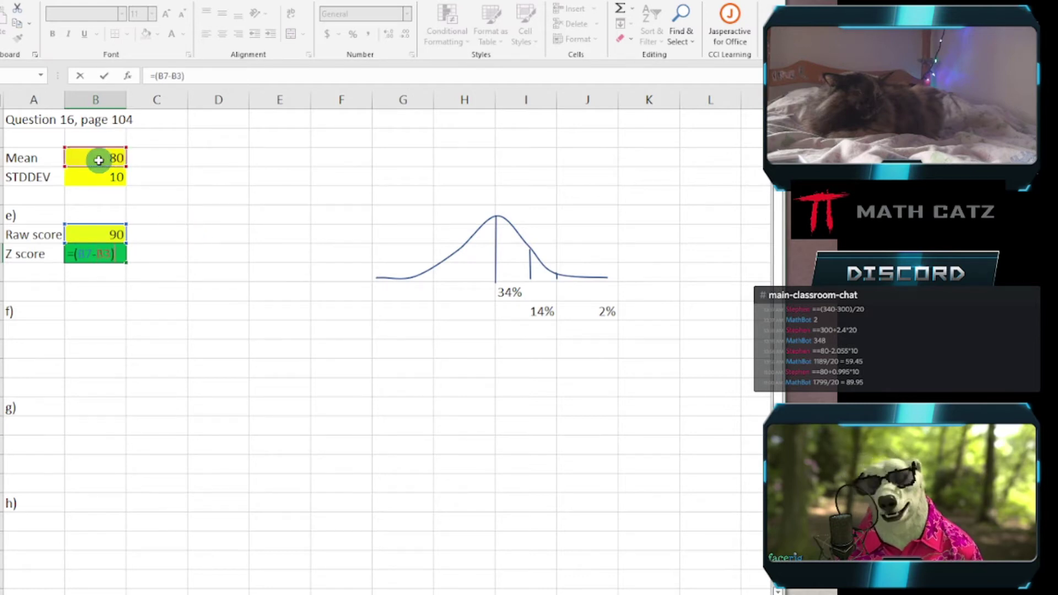
type("/")
left_click(100, 179)
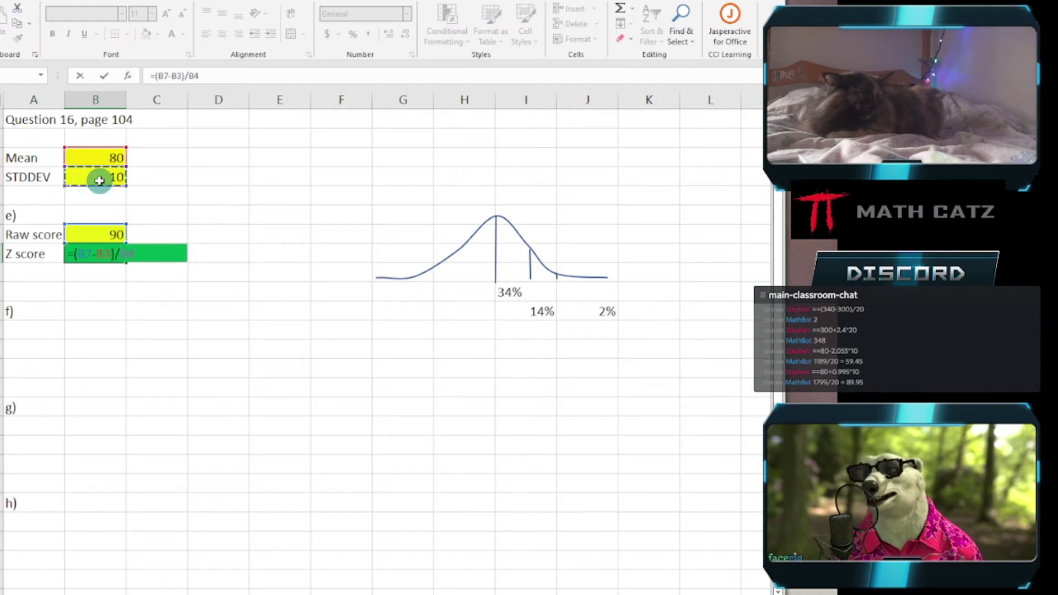
key("Return")
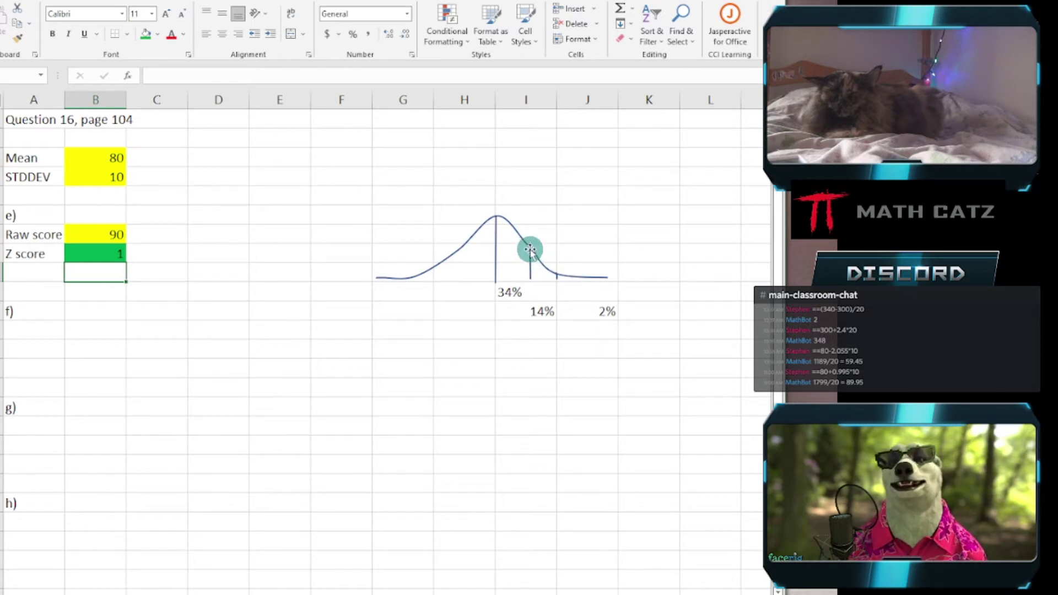
- Type a 'Rough Percentage above' label below Z score, then switch to the textbook PDF
left_click(31, 272)
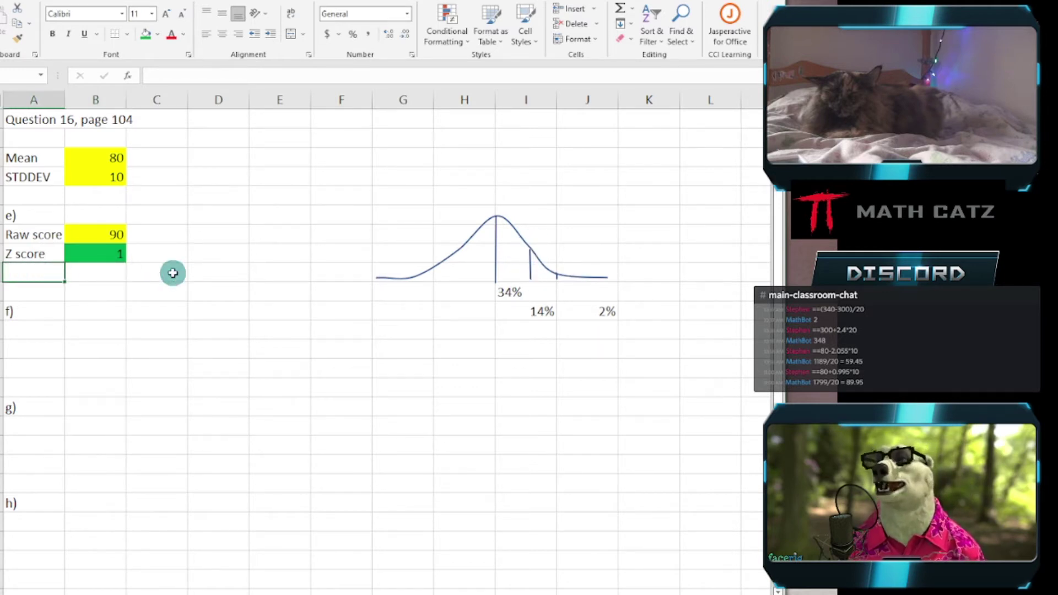
type("Rough")
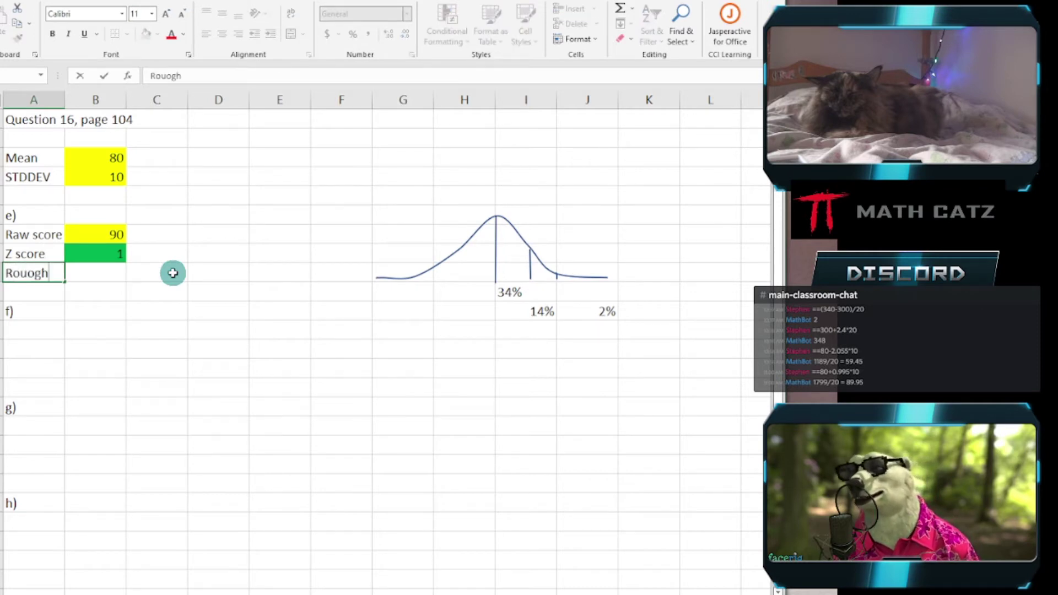
key("BackSpace")
key("BackSpace")
type("gh ")
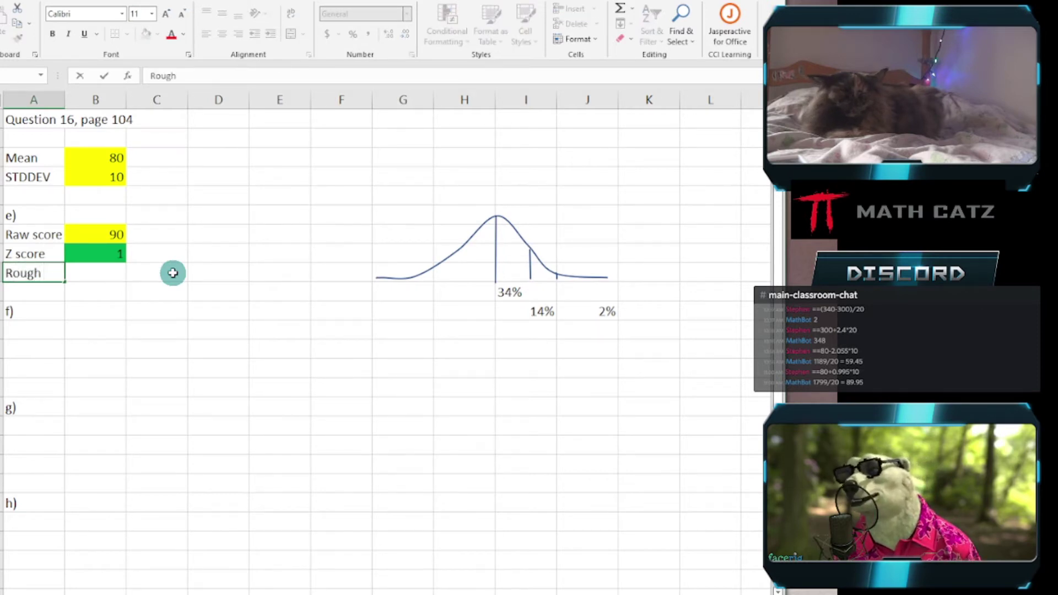
type("Percent")
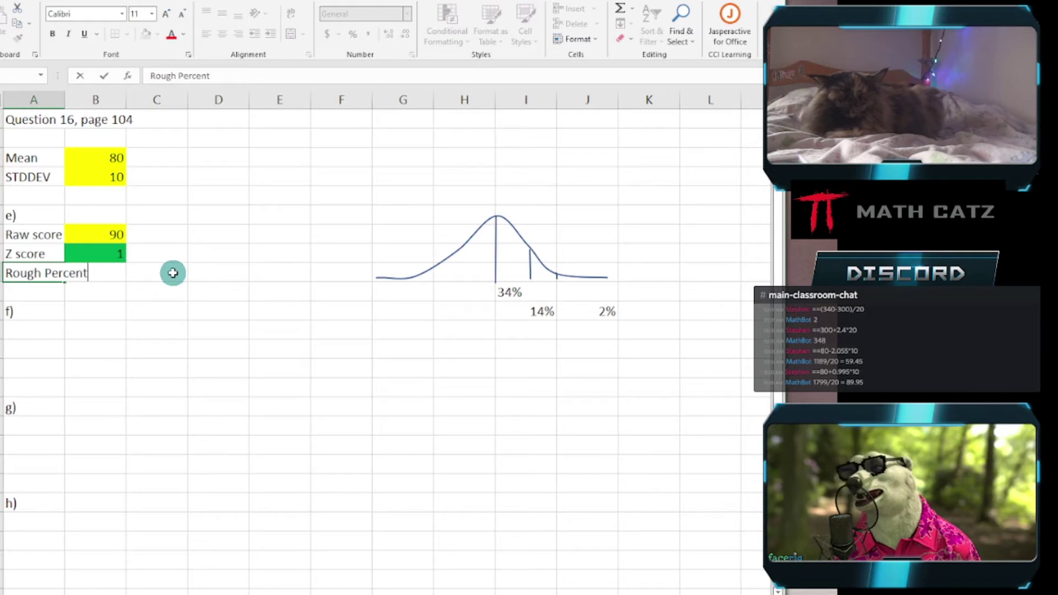
type("age abov")
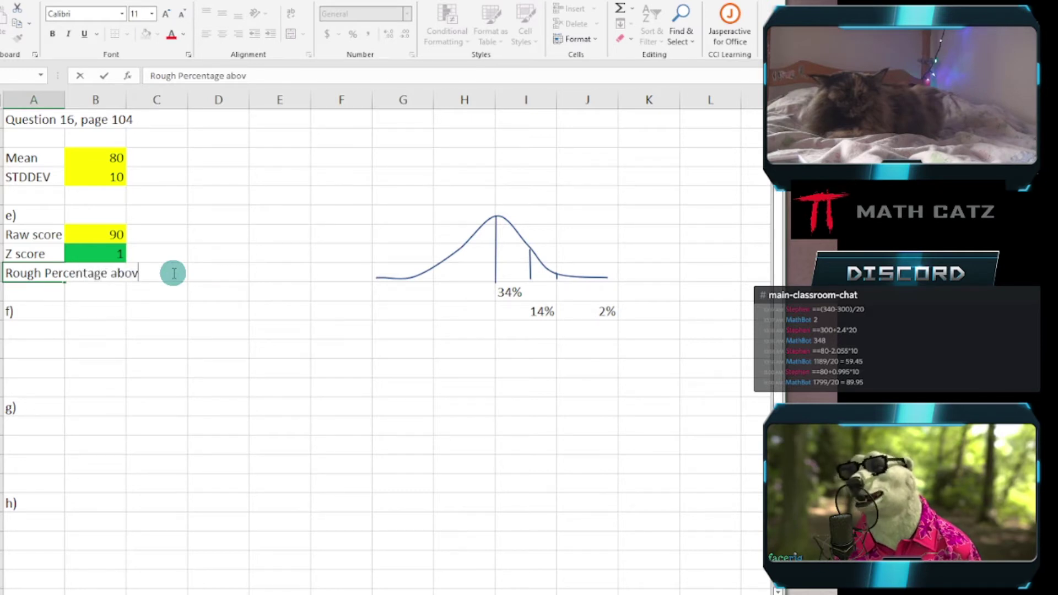
key("Right")
key("Right")
key("Right")
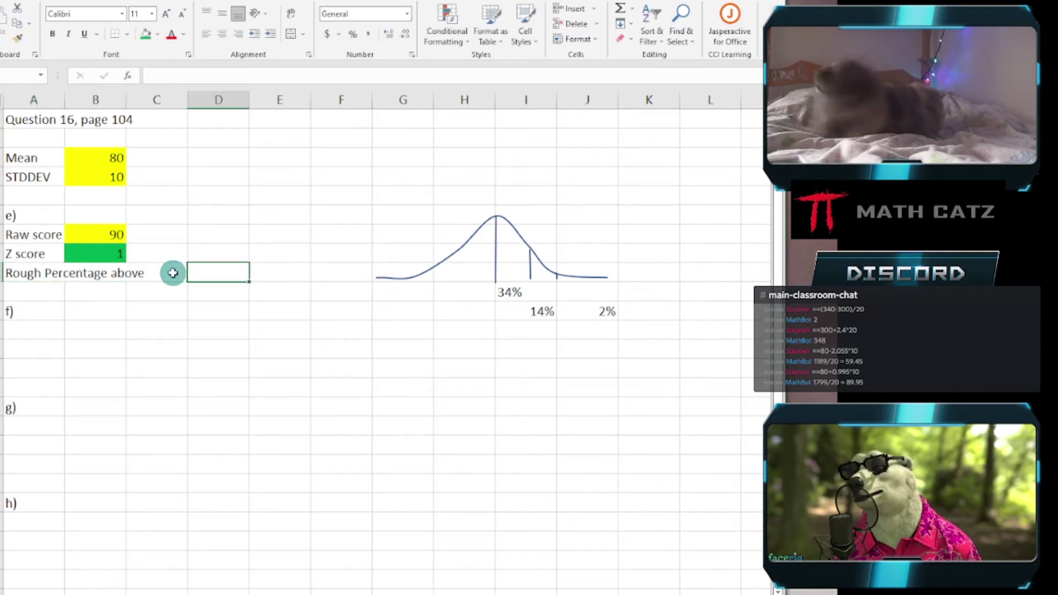
key("alt+Tab")
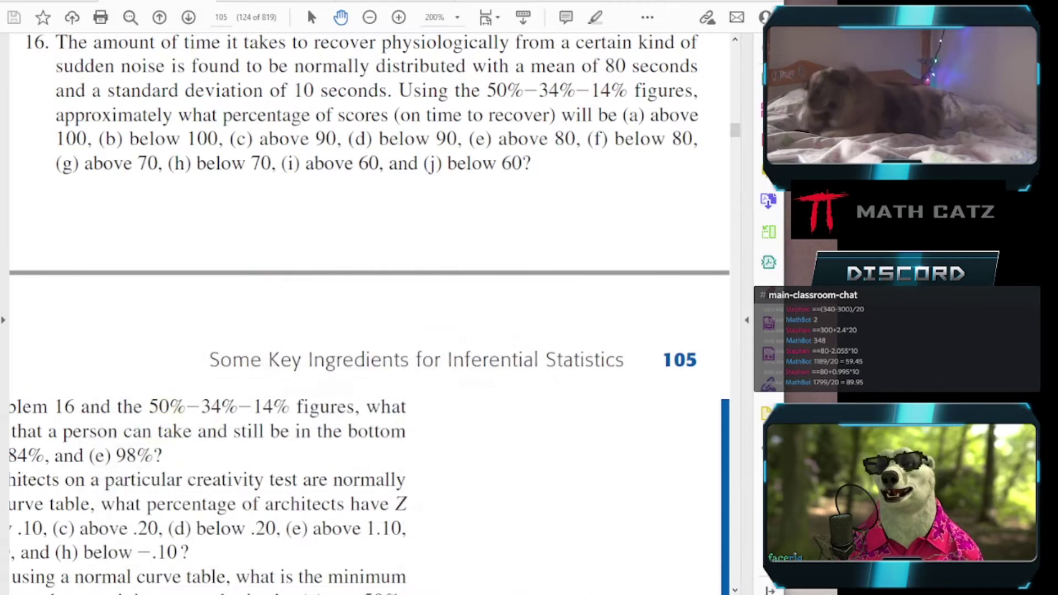
- Go back from textbook problem 16 to the Excel worksheet
key("alt+Tab")
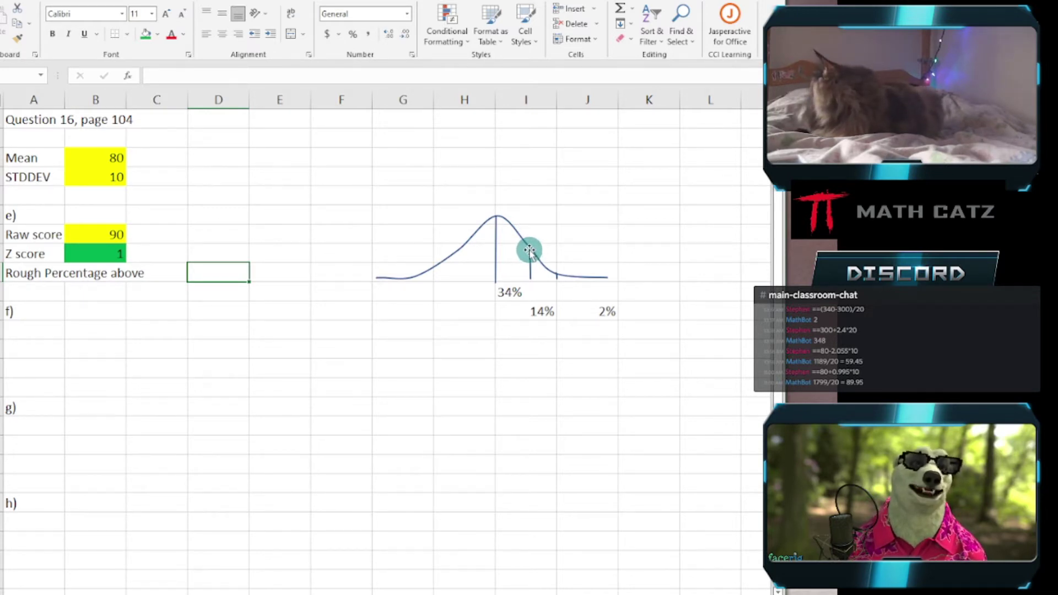
- Enter 16% as part e's rough percentage above
left_click(234, 270)
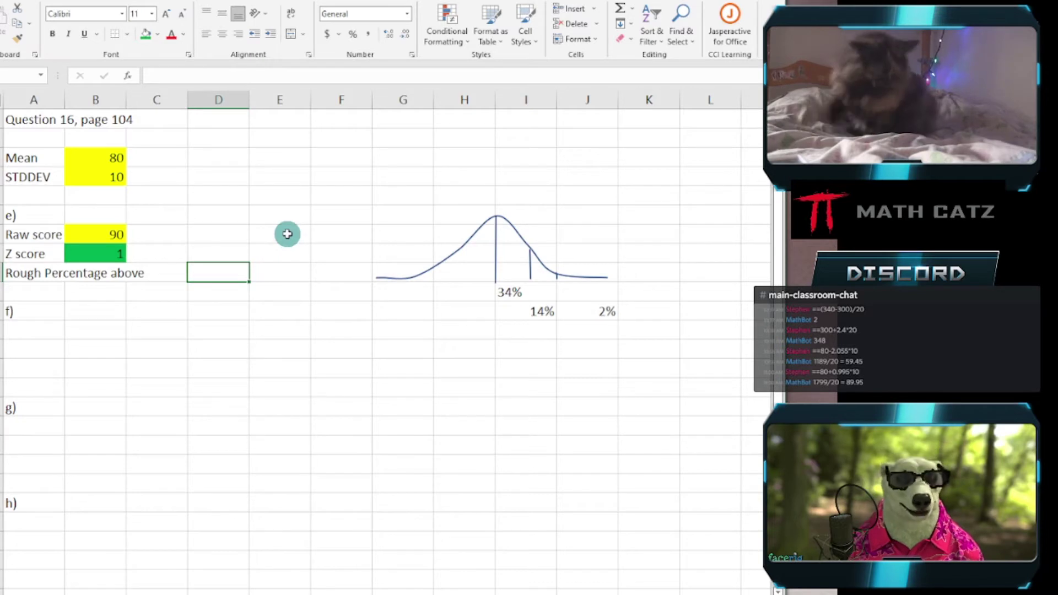
type("16")
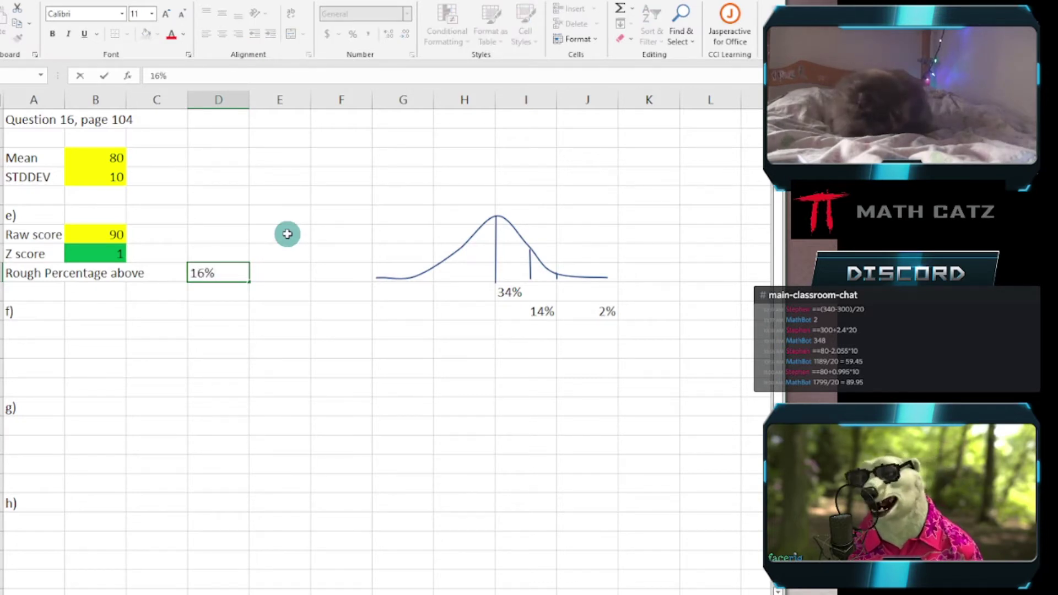
key("Return")
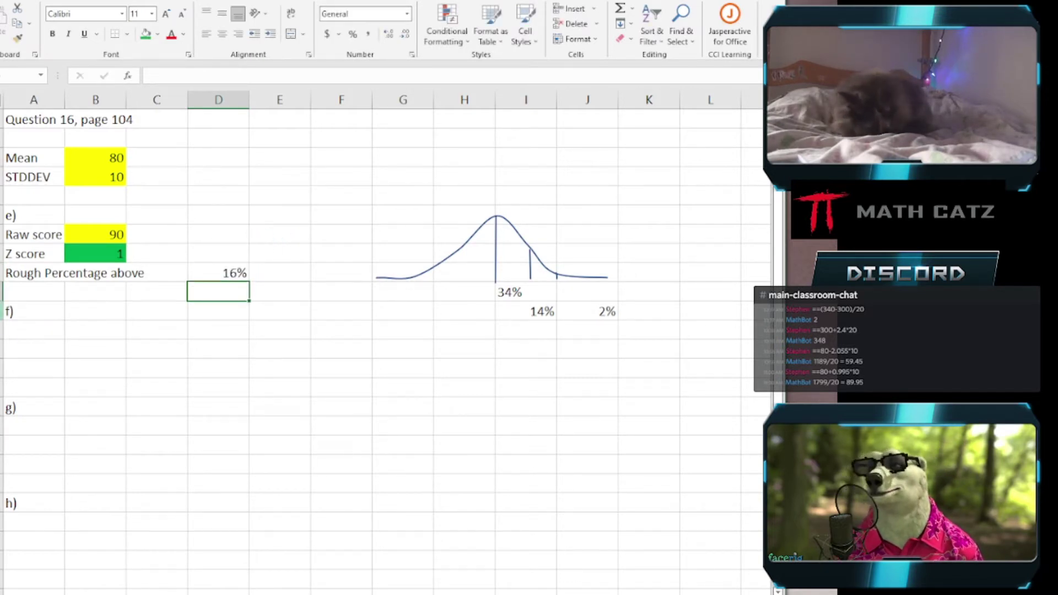
- Move f) down a row, add an 'Exact Percentage above' label, and check the textbook
left_click(23, 321)
left_click_drag(25, 328, 24, 330)
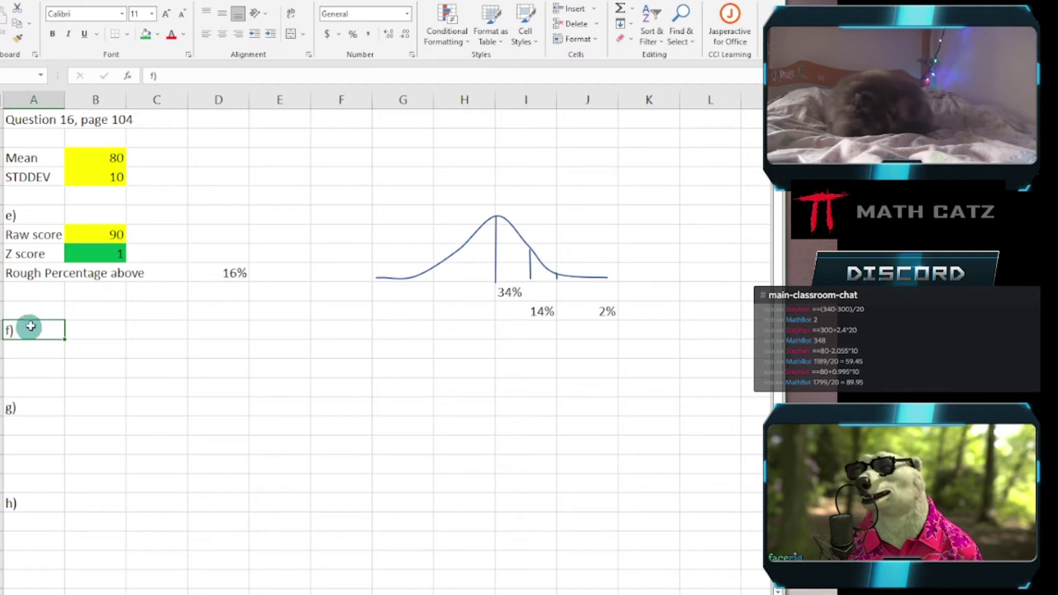
left_click(28, 289)
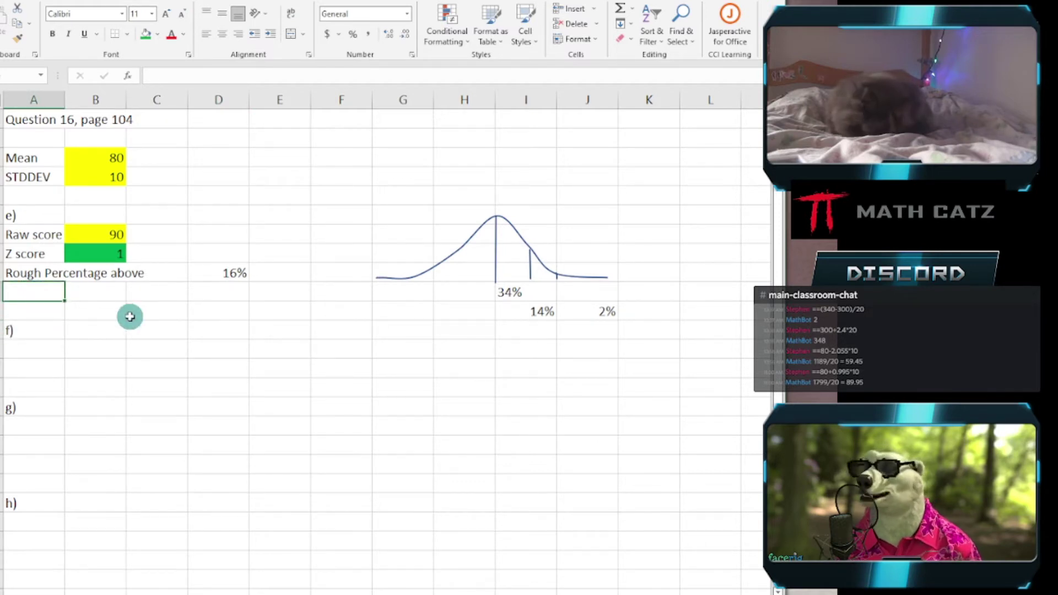
type("E")
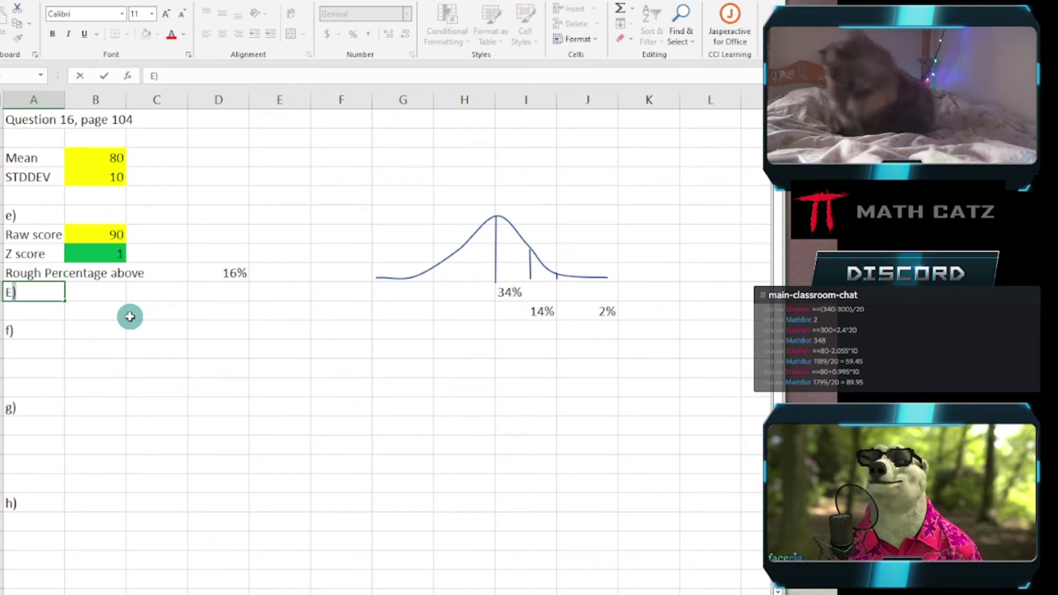
type("xa")
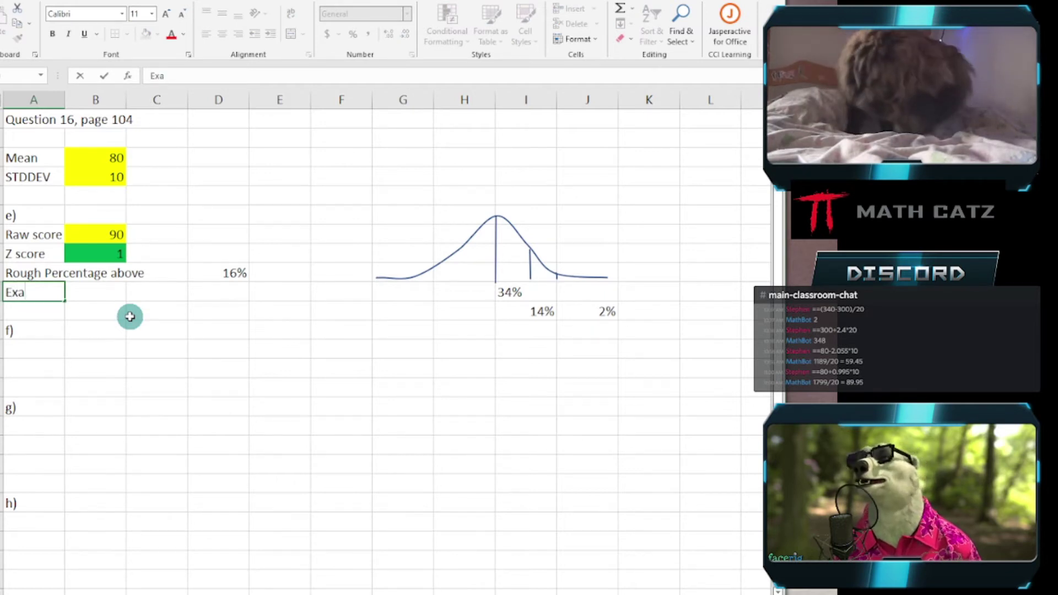
type("ct Percentage")
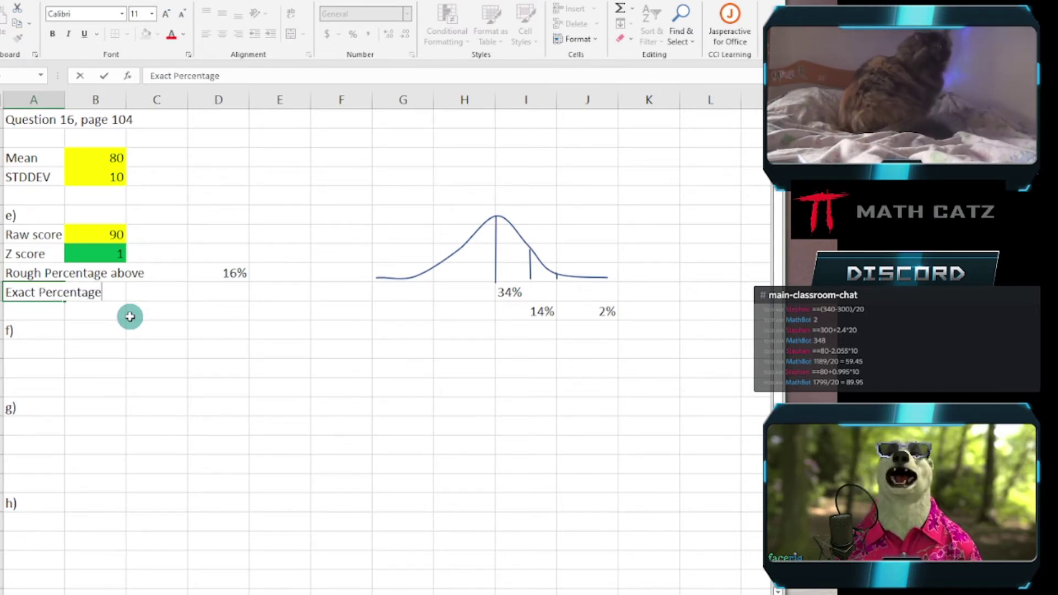
type(" aboe")
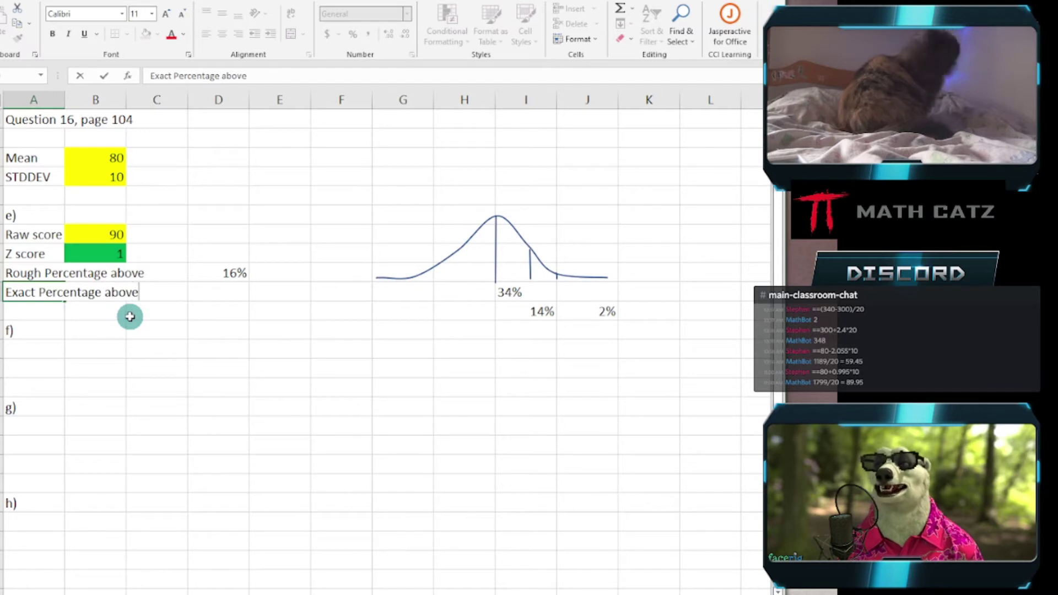
key("Return")
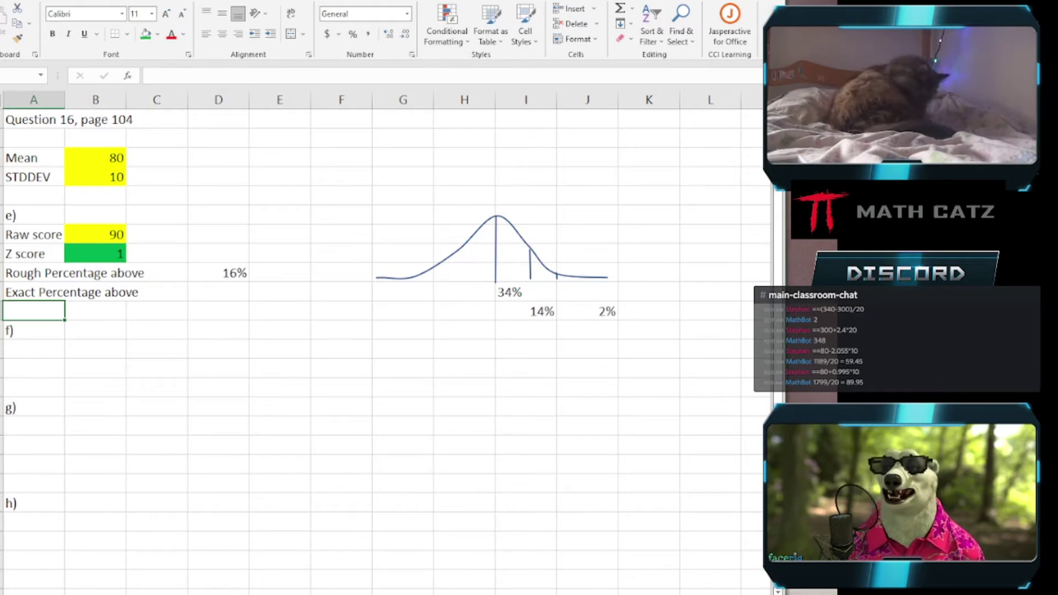
mouse_move(223, 594)
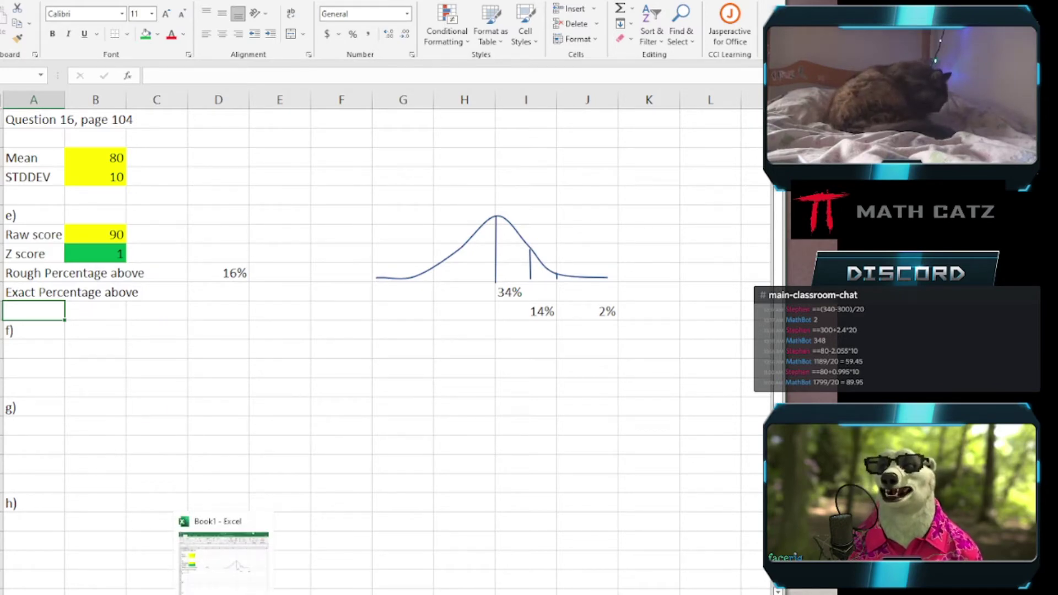
left_click(298, 594)
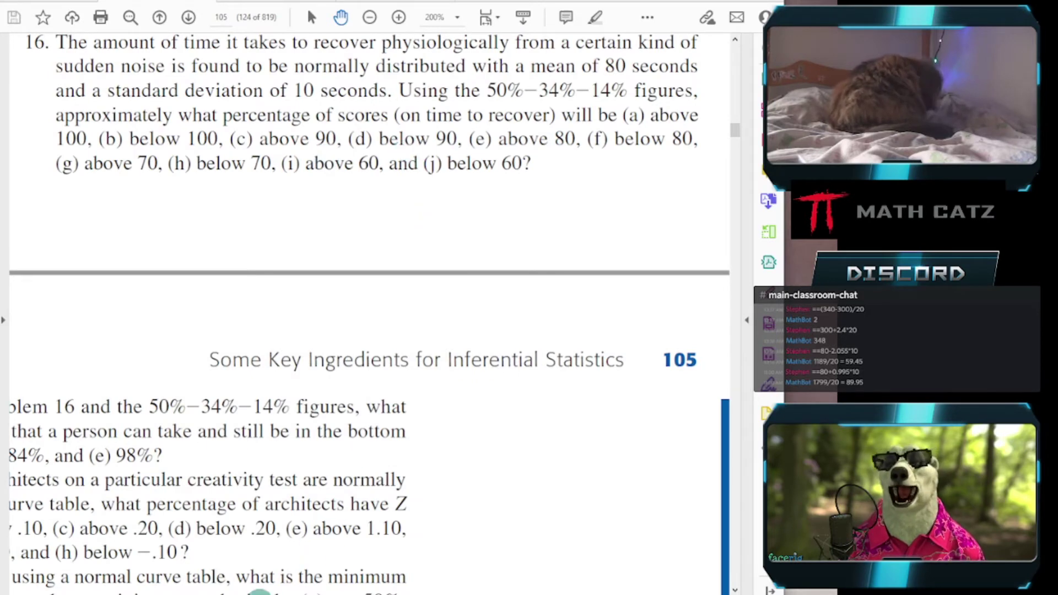
left_click(226, 594)
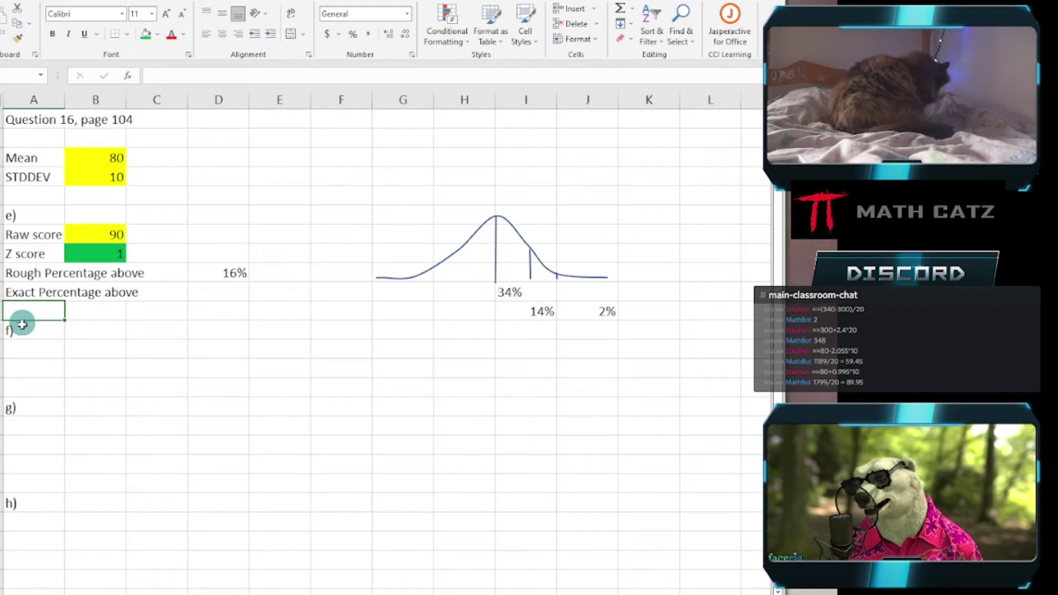
- Label part f's 'Rough percentage' and enter 84% beside it
left_click(23, 346)
type("R")
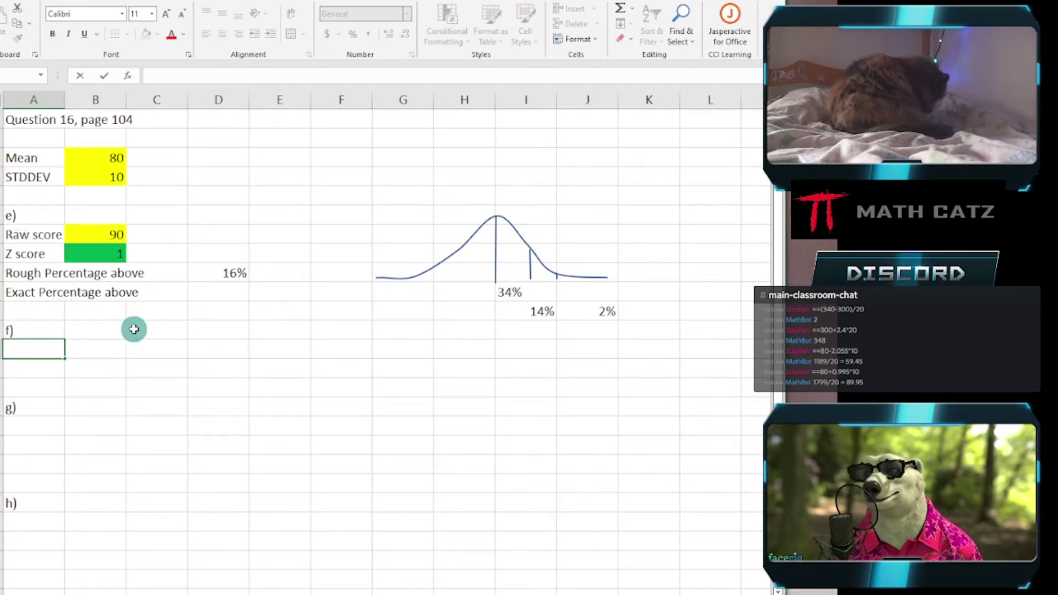
type("ough")
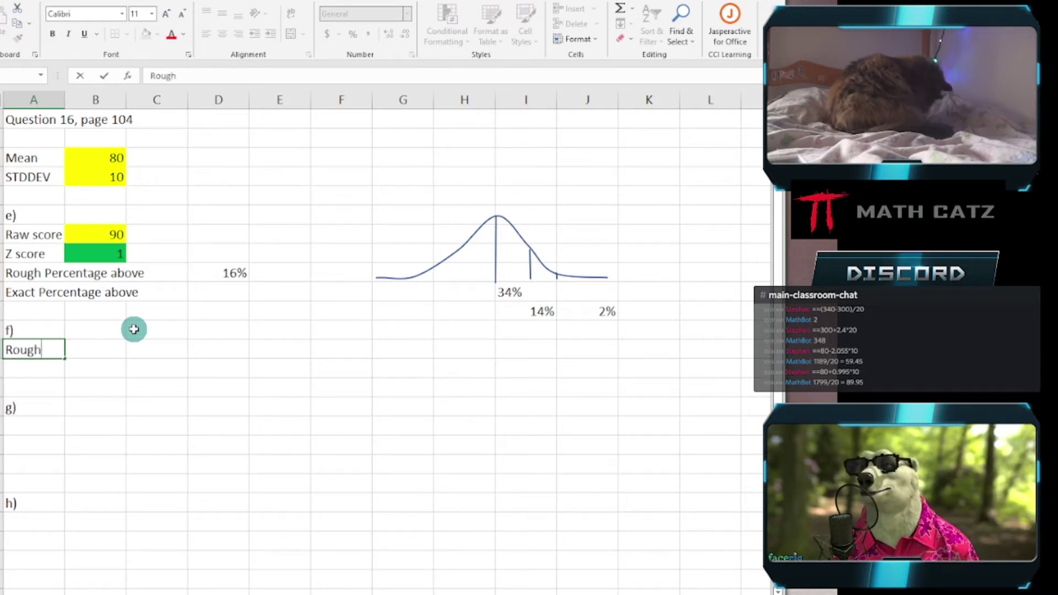
type(" percen")
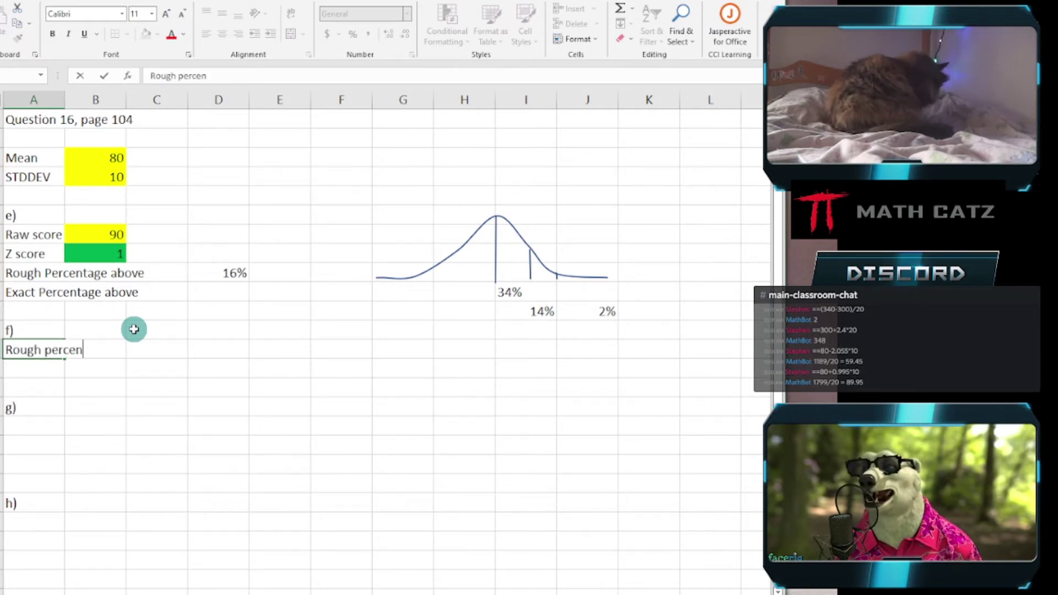
type("tage below X=90")
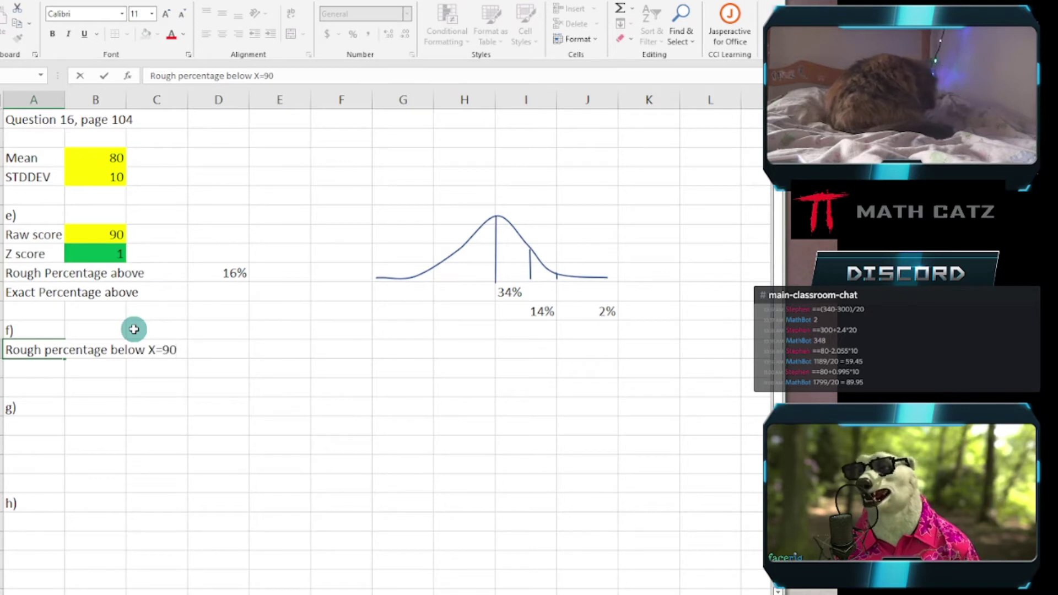
key("Tab")
key("Tab")
key("Tab")
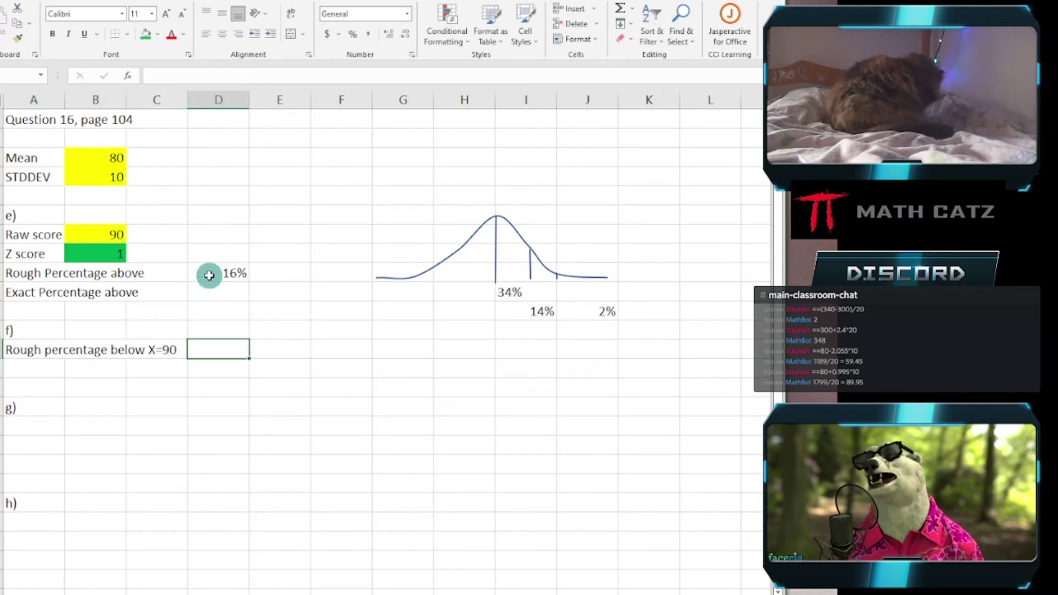
type("8")
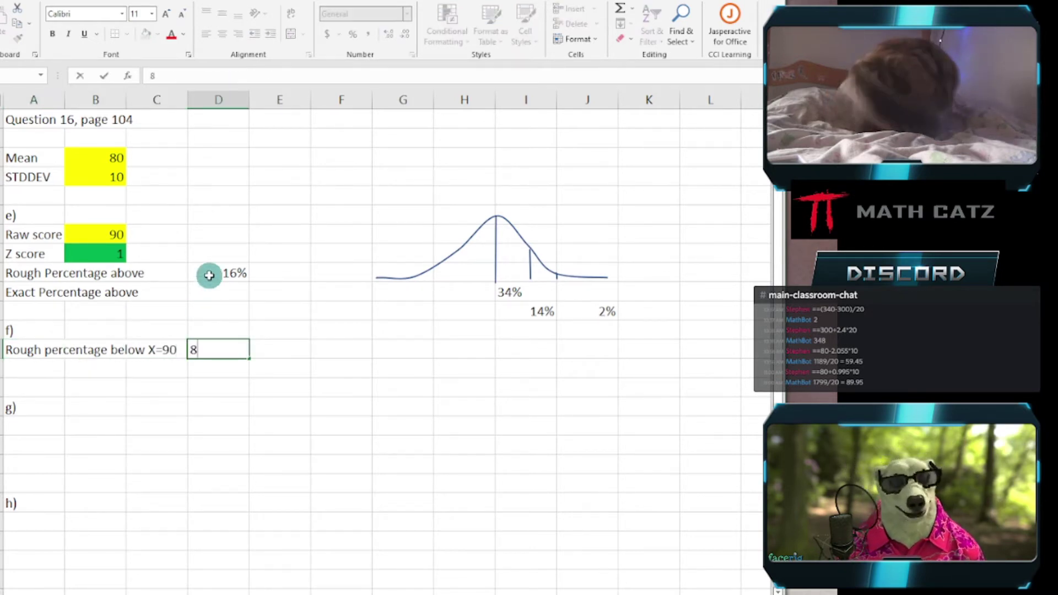
type("4%")
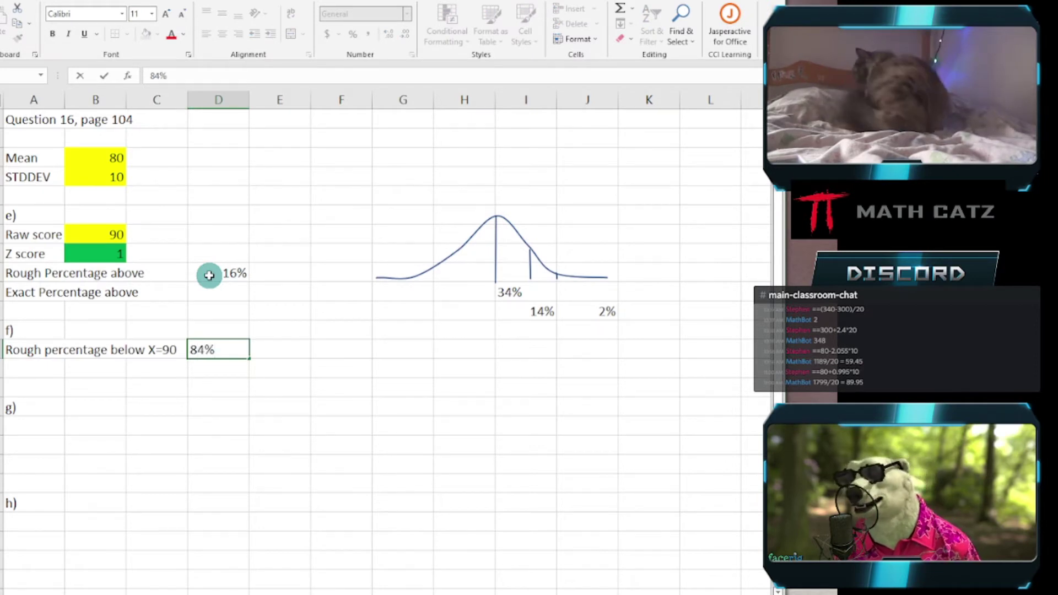
key("ctrl+Return")
key("Return")
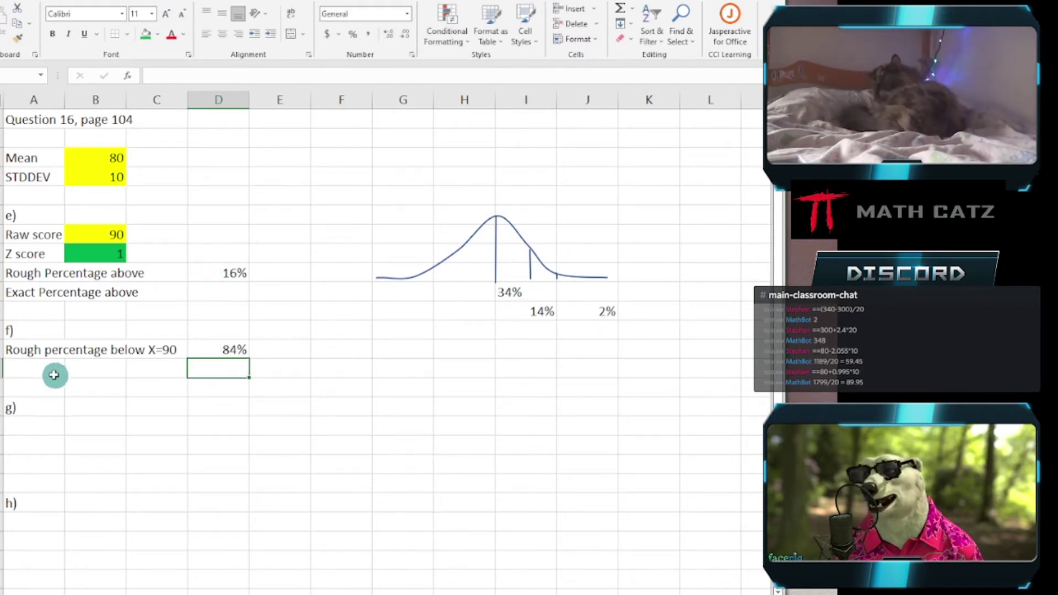
- Add an 'Exact Percentage' label beneath it and glance at the textbook problem
left_click(31, 369)
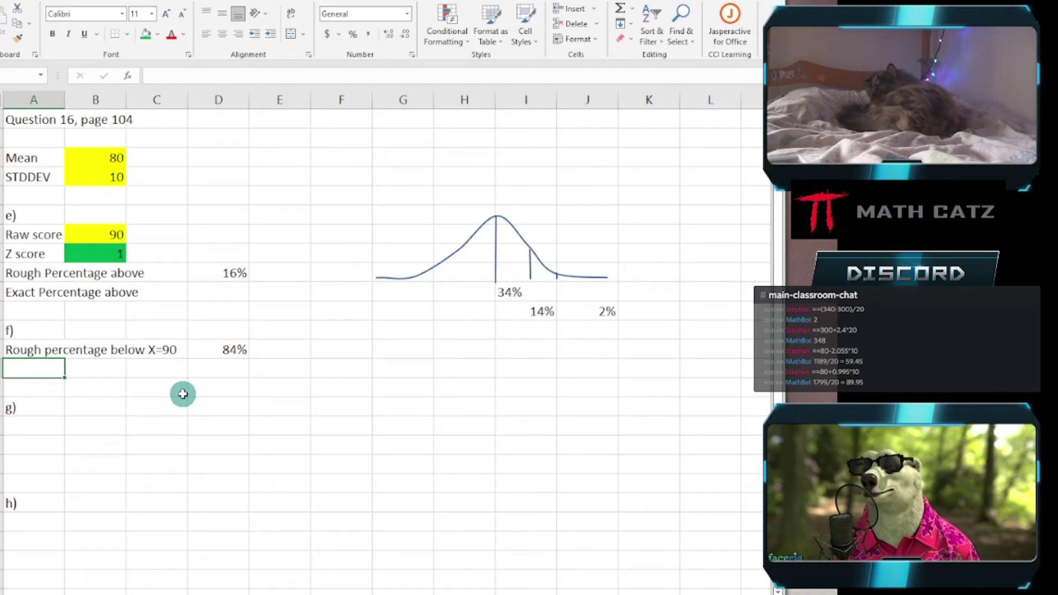
type("Exact P")
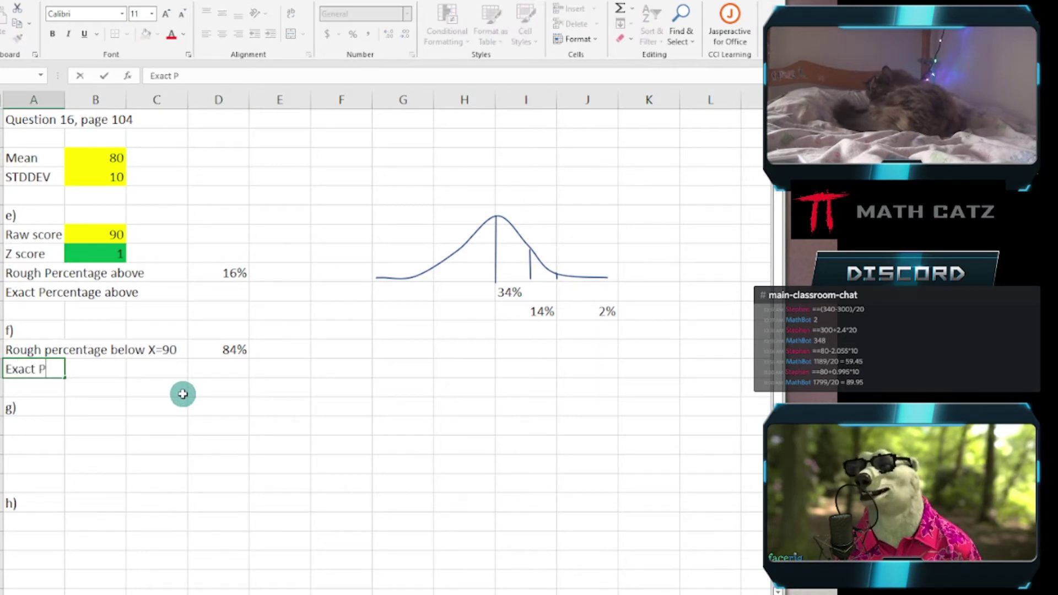
type("ercentage")
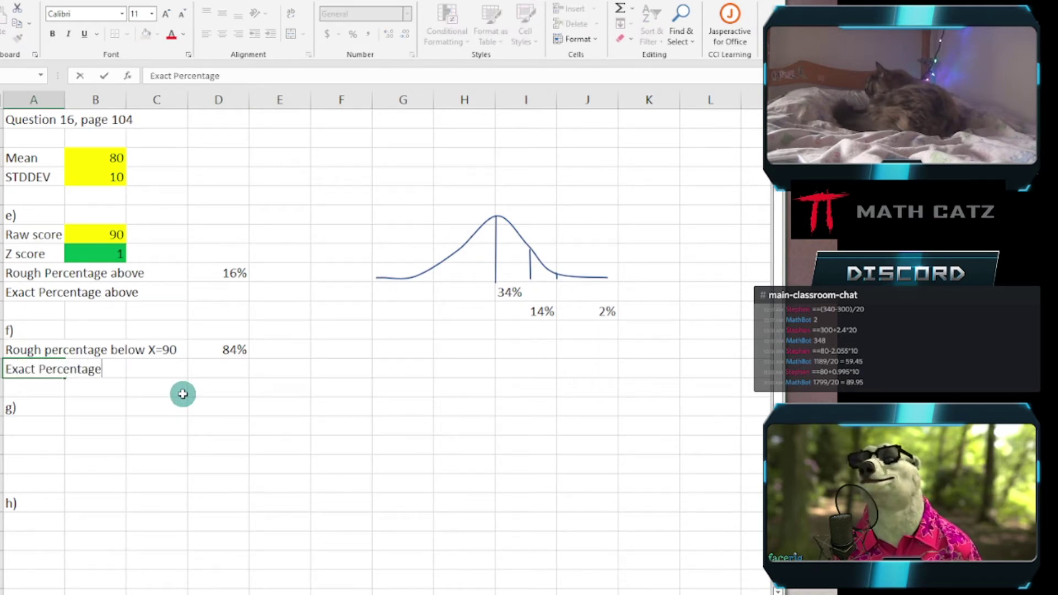
key("Return")
key("Return")
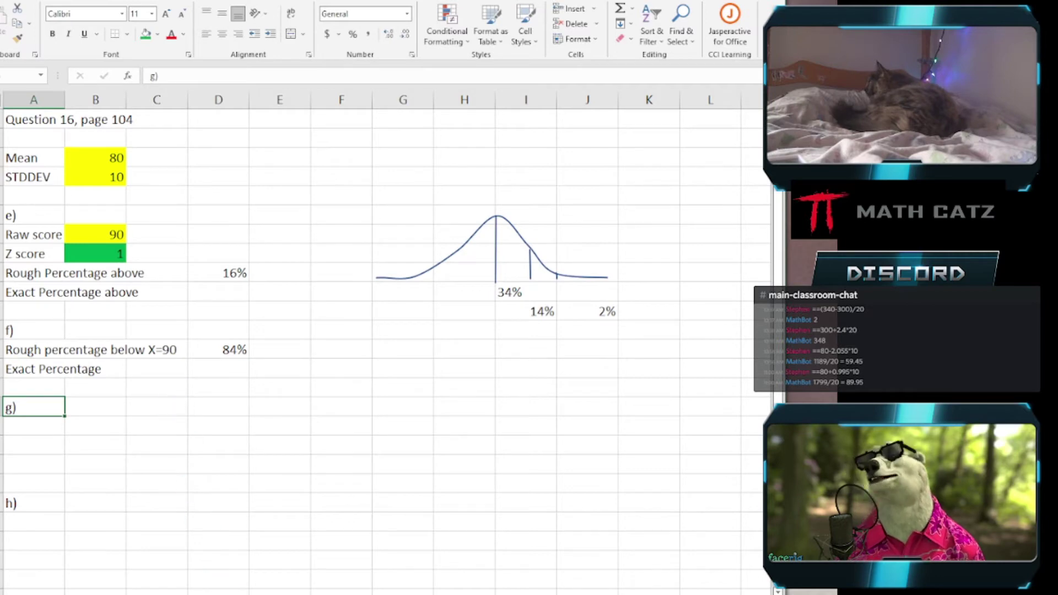
left_click(223, 551)
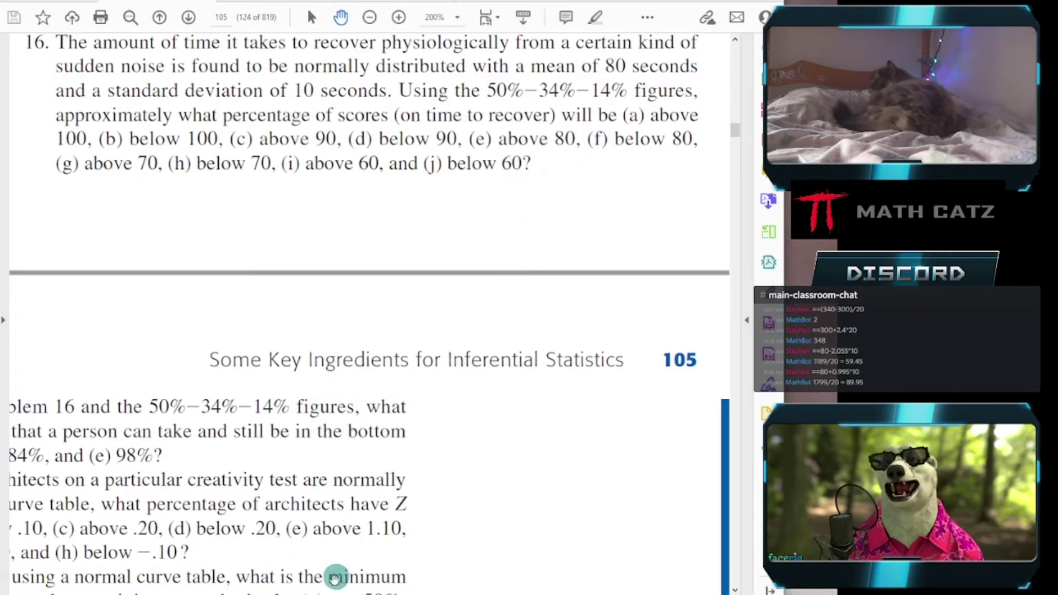
left_click(216, 592)
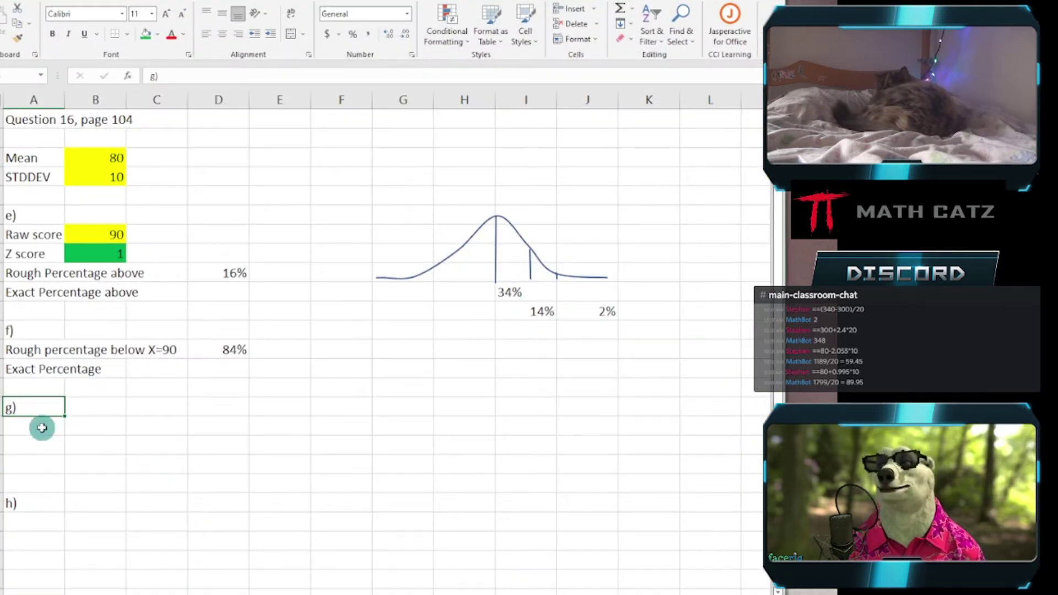
left_click(38, 427)
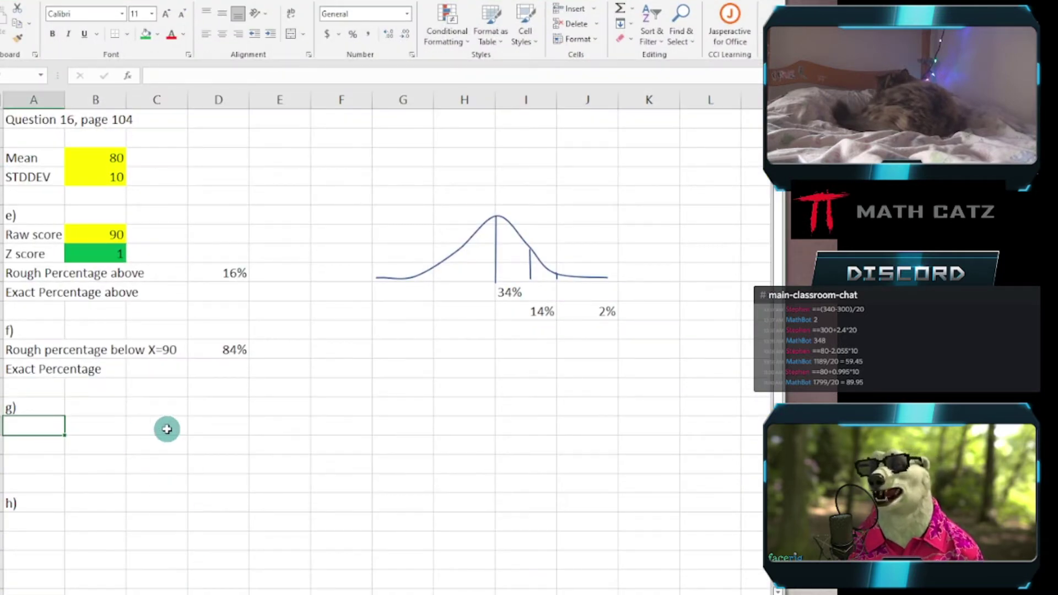
left_click_drag(36, 235, 99, 250)
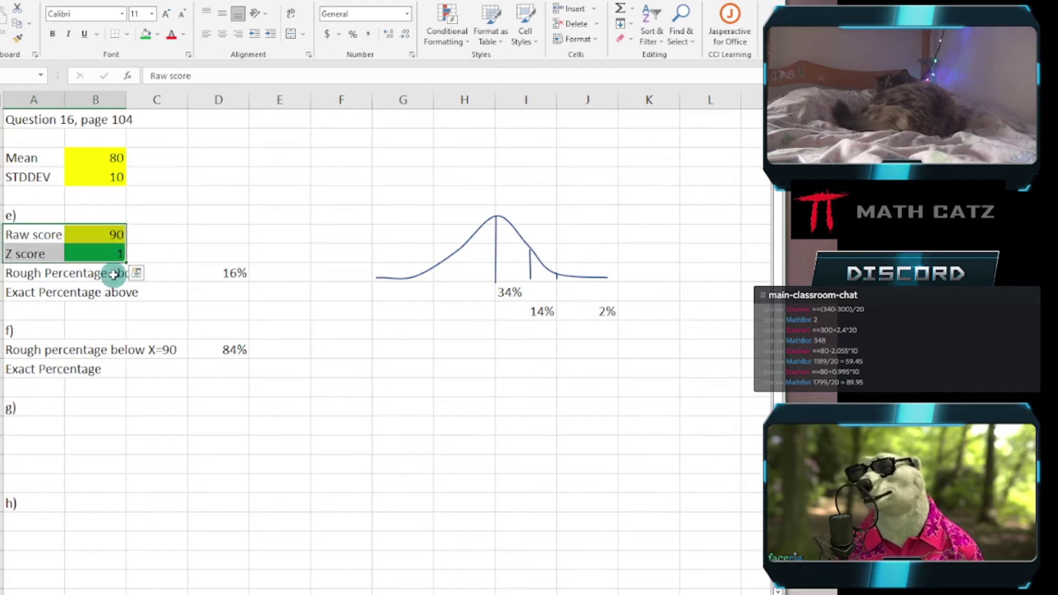
key("ctrl+c")
left_click(33, 425)
key("ctrl+v")
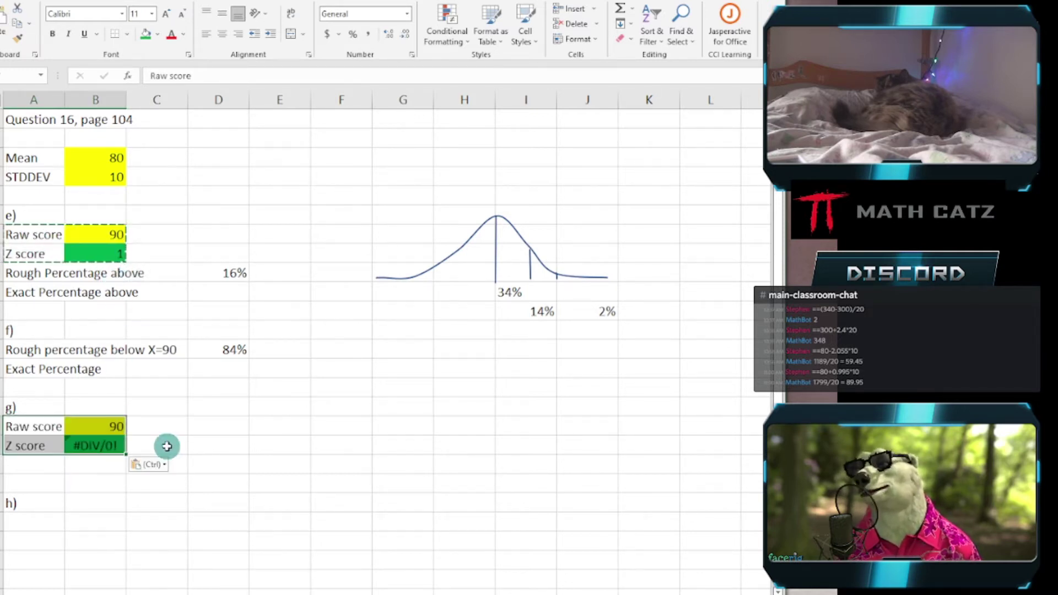
double_click(95, 443)
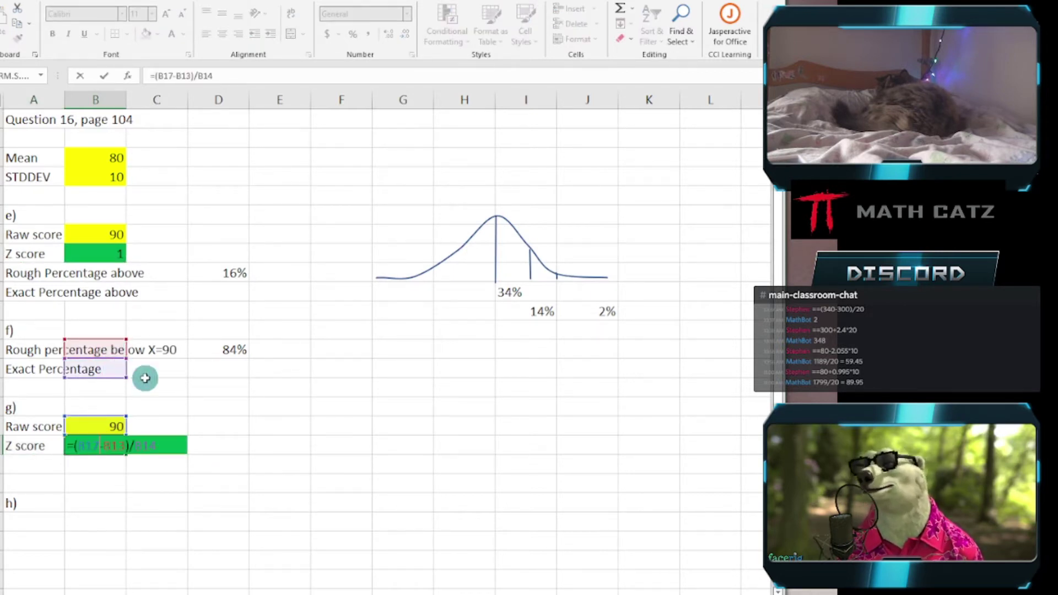
key("ctrl+Return")
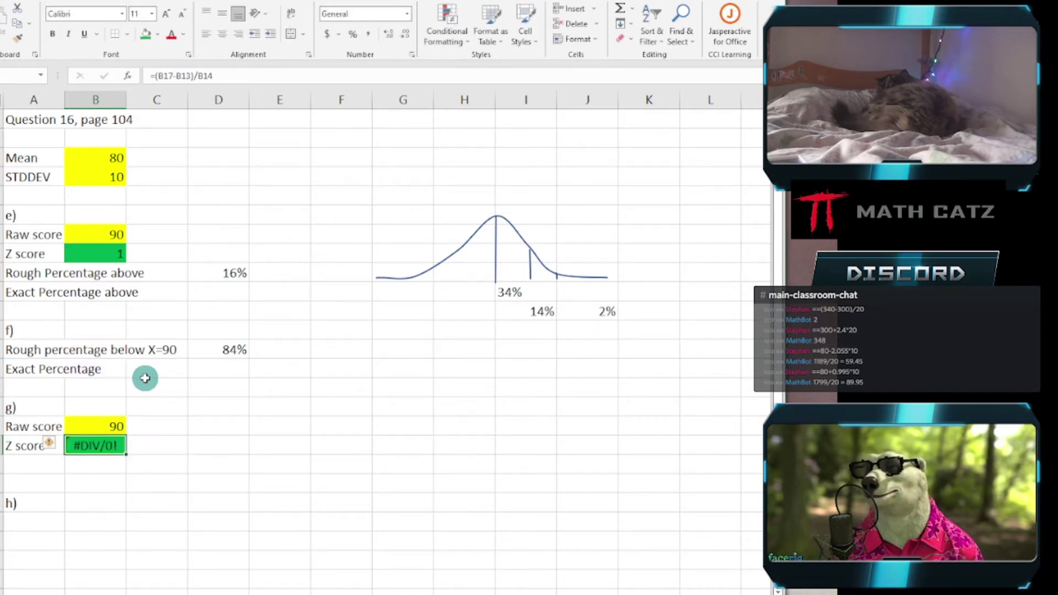
key("ctrl+z")
key("ctrl+z")
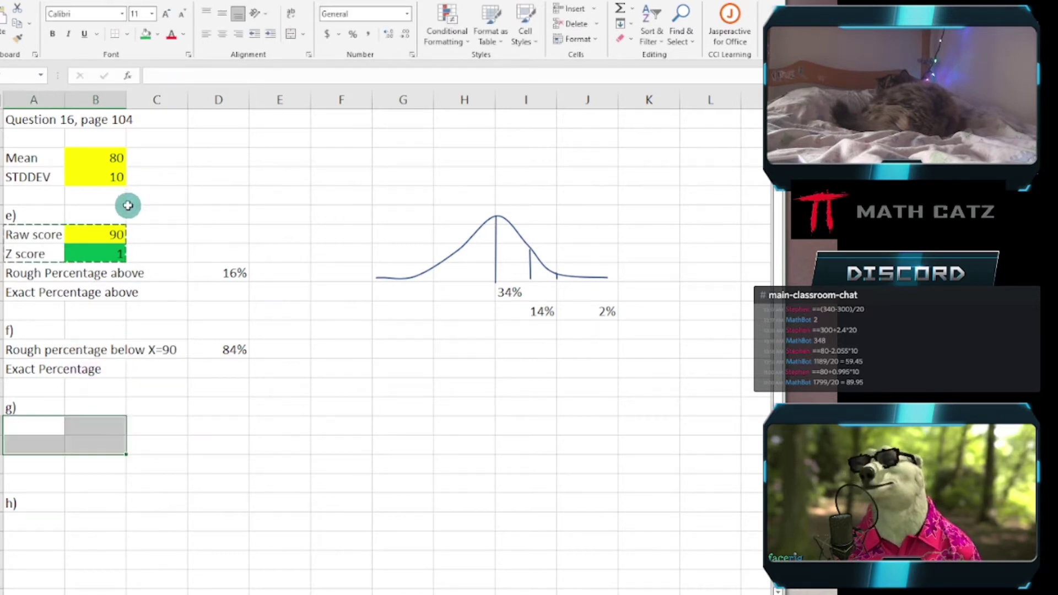
left_click(162, 215)
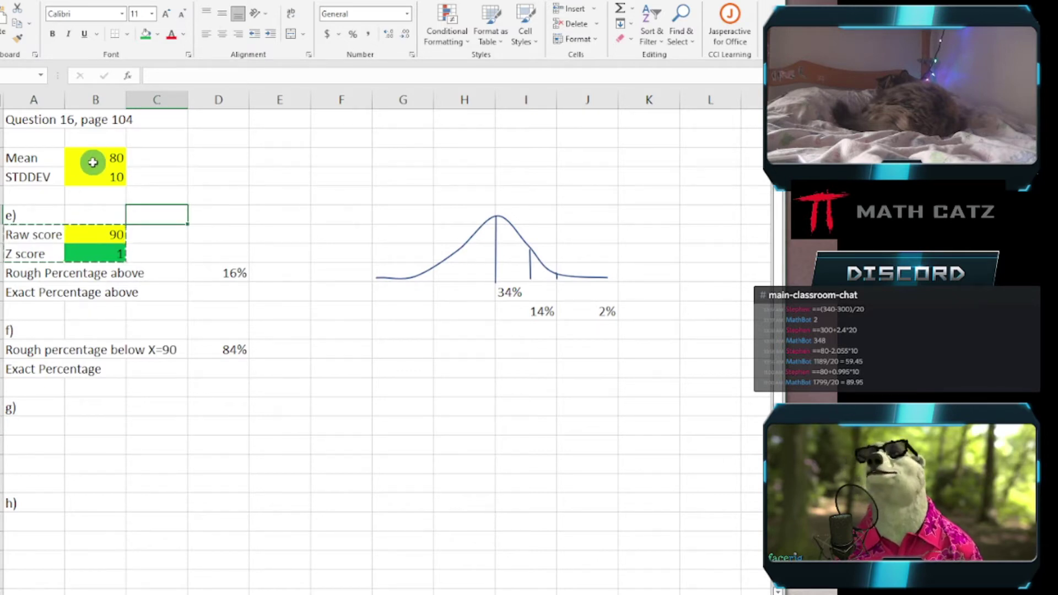
- Change B8's formula to =(B7-$B$3)/$B$4 and select part e's Raw and Z score rows
double_click(91, 254)
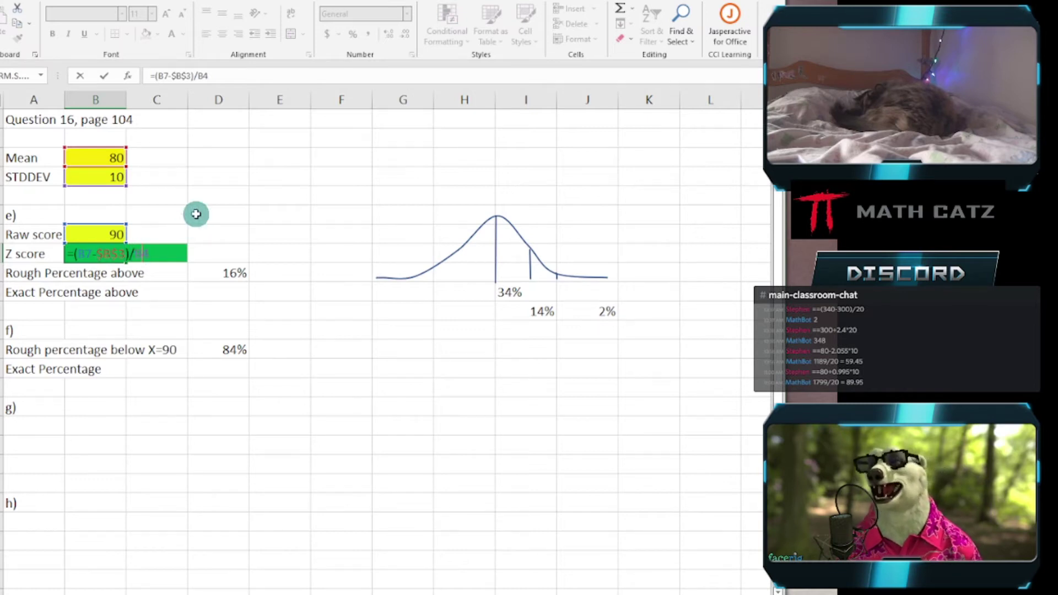
key("F4")
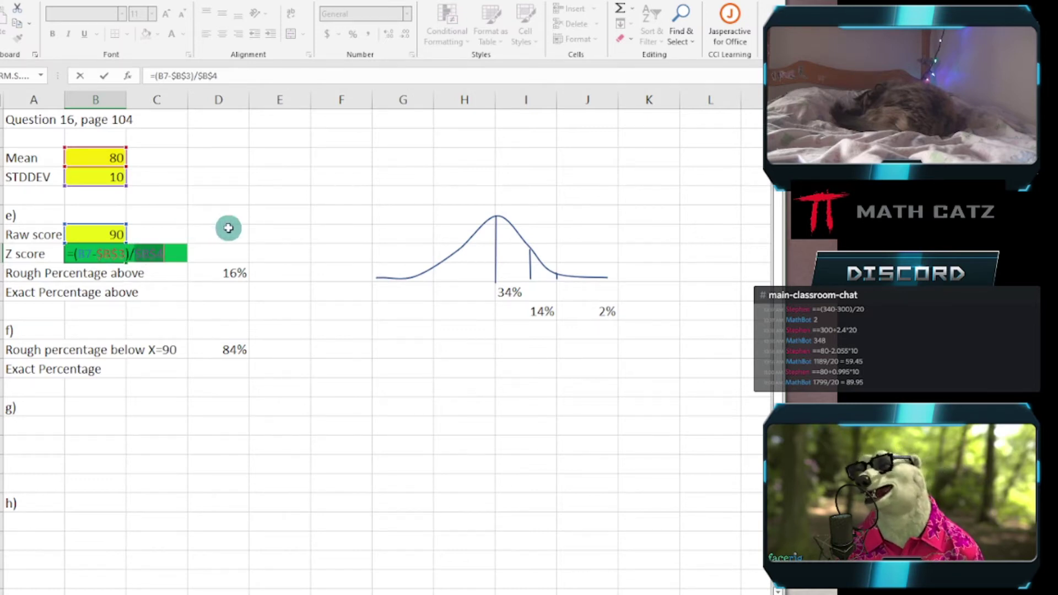
key("Return")
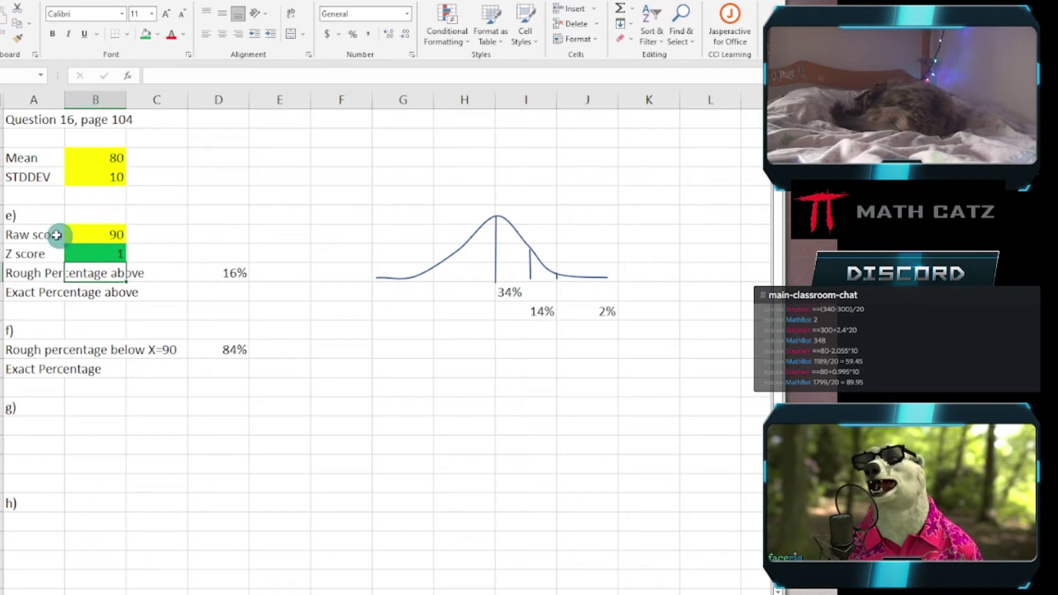
left_click_drag(22, 234, 106, 254)
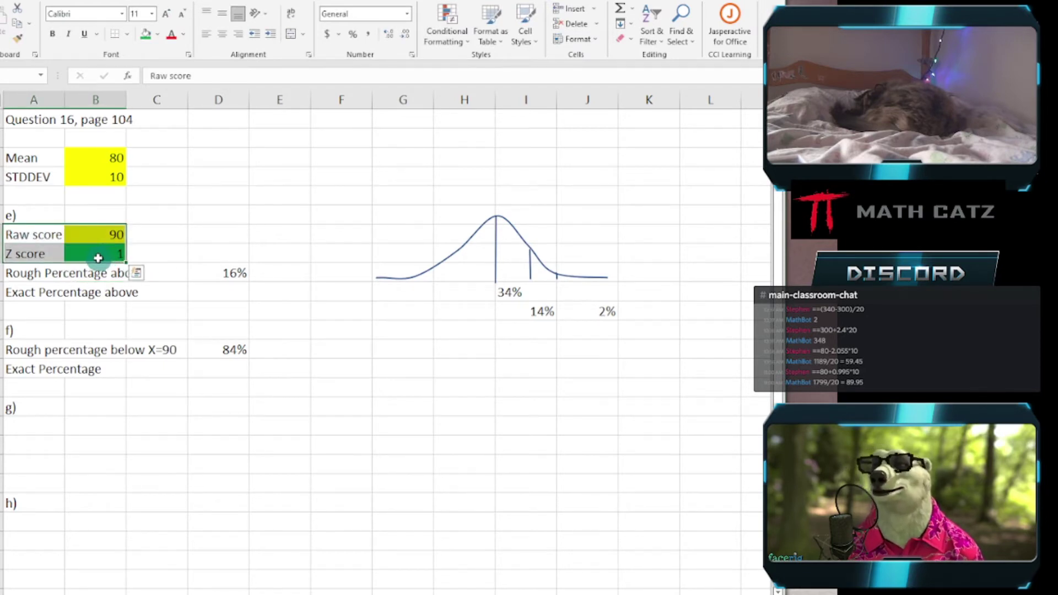
- Copy part e's Raw score and Z score rows into A18 under g)
right_click(98, 258)
left_click(118, 273)
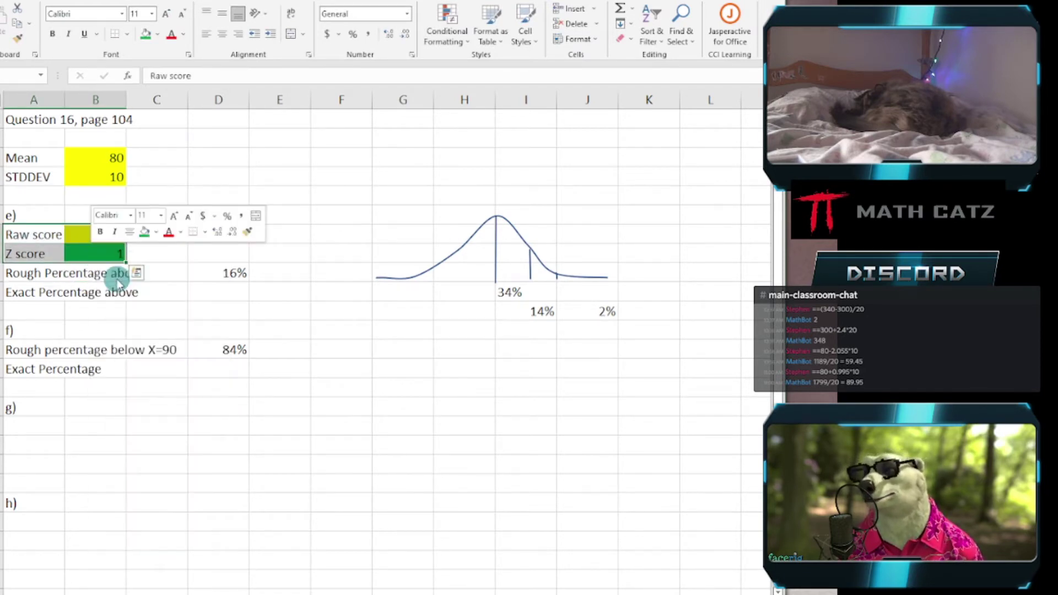
left_click(29, 423)
right_click(29, 423)
left_click(58, 184)
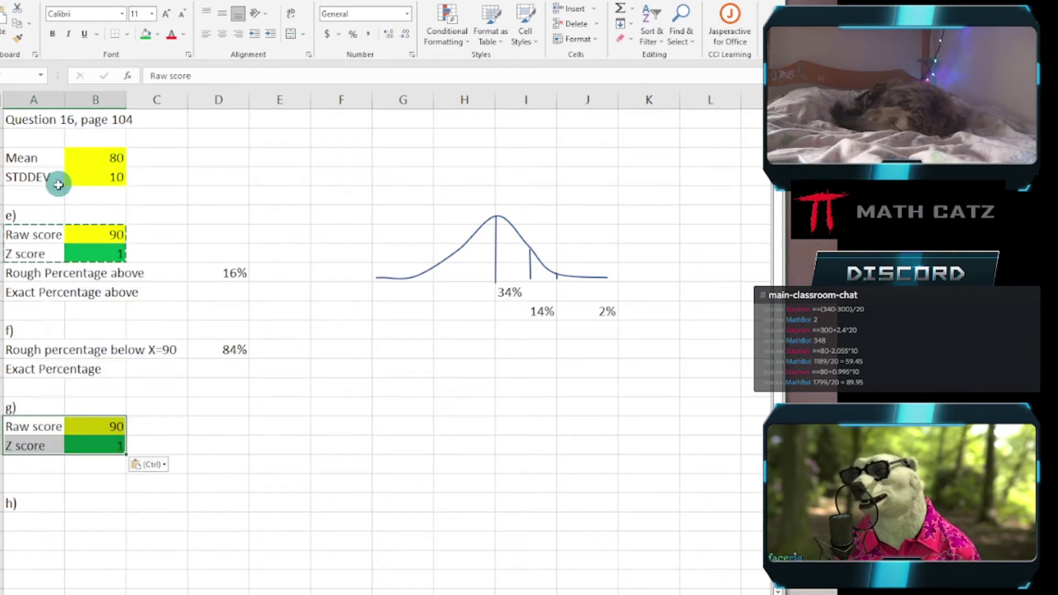
left_click(251, 478)
key("Escape")
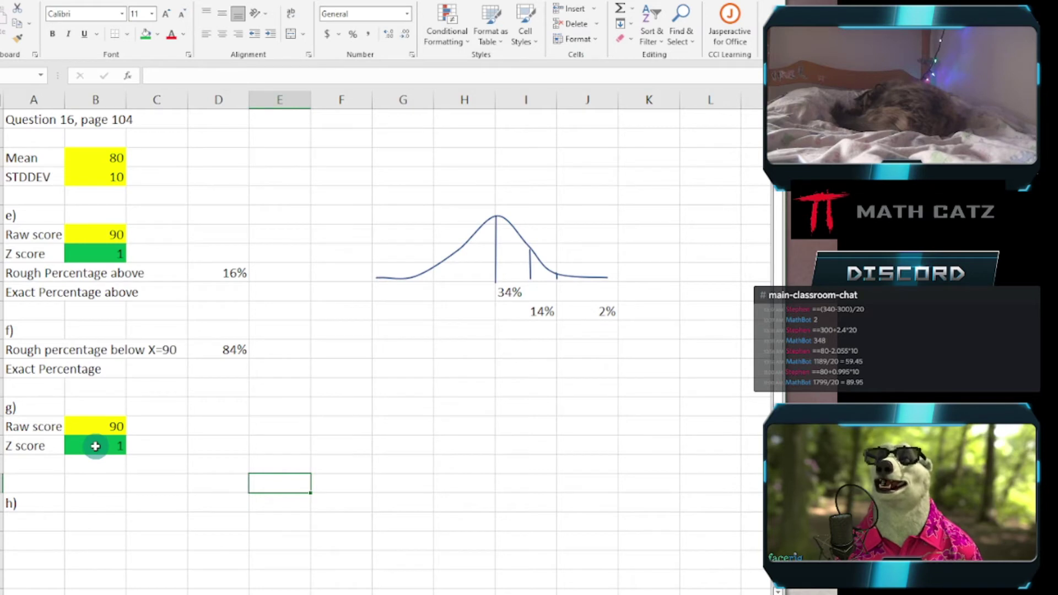
double_click(96, 446)
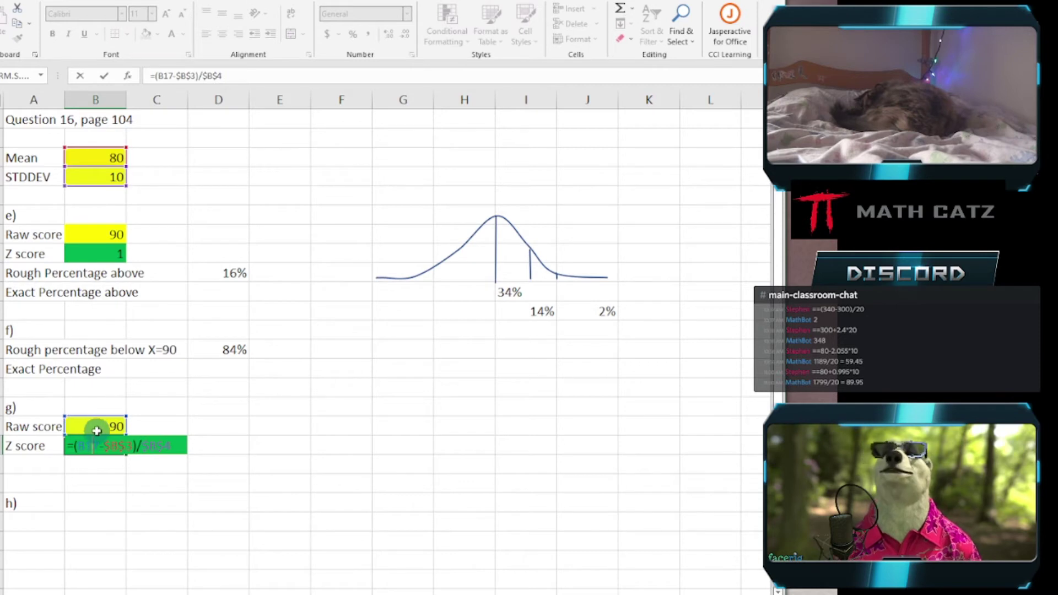
left_click(121, 448)
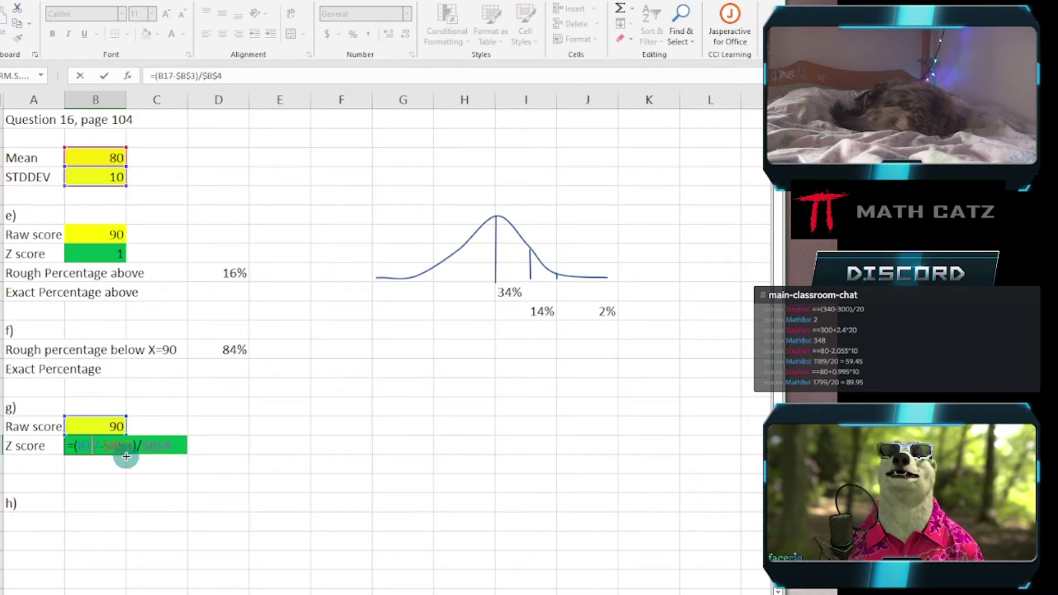
- Set part g's raw score to 80, giving a Z score of 0
left_click(114, 427)
type("80")
key("Return")
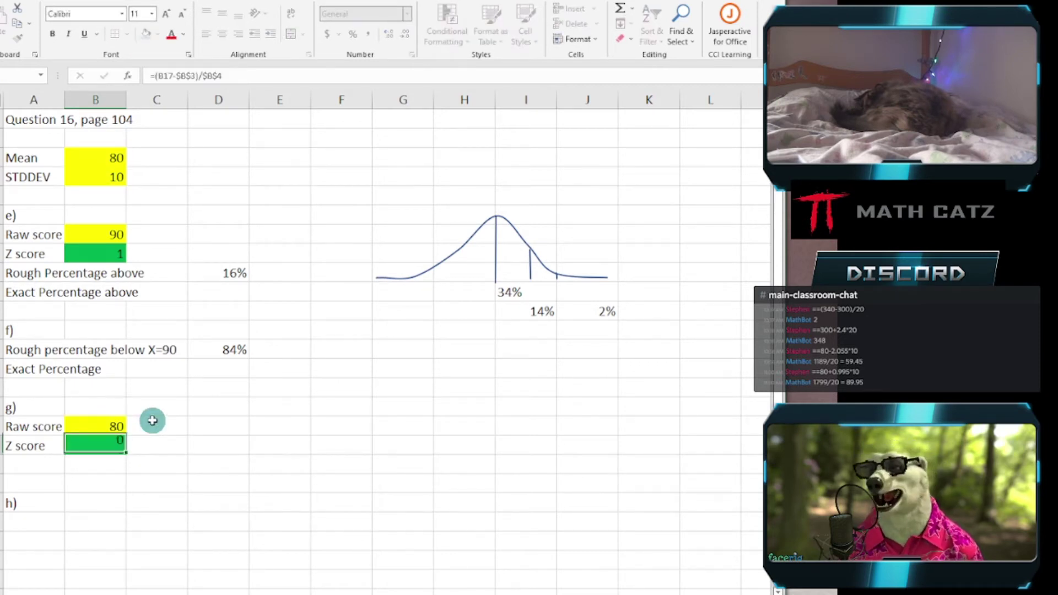
left_click(107, 446)
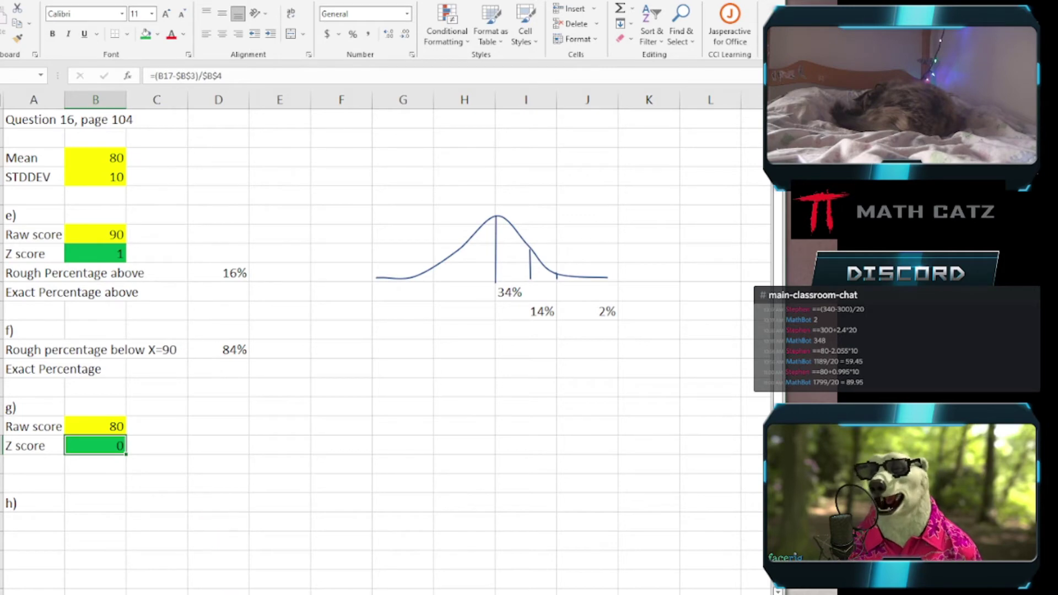
key("alt+Tab")
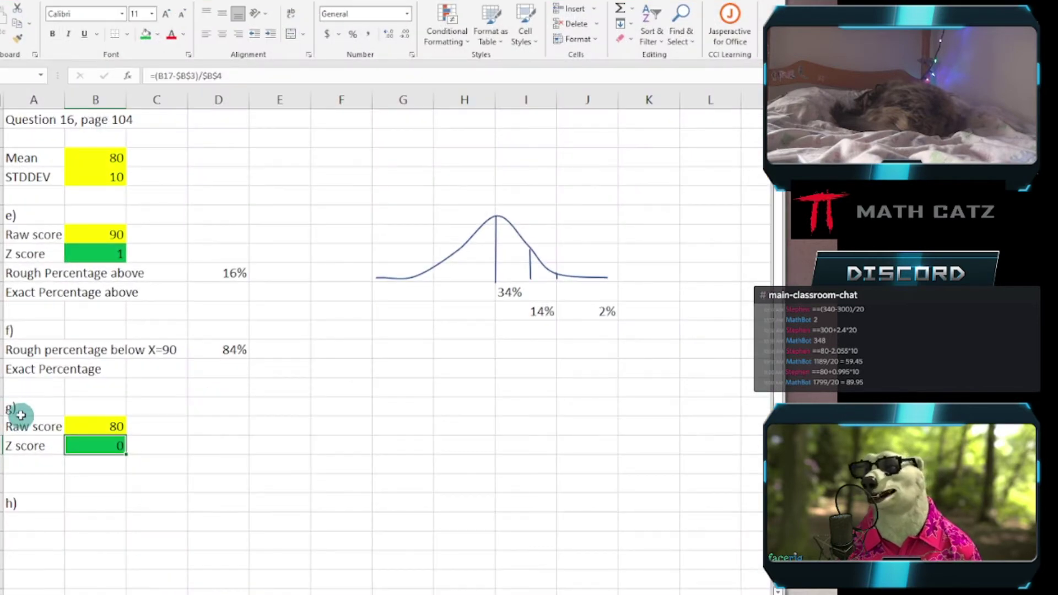
- Replace part g's raw score in B18 with 70, giving a Z score of -1
left_click(18, 408)
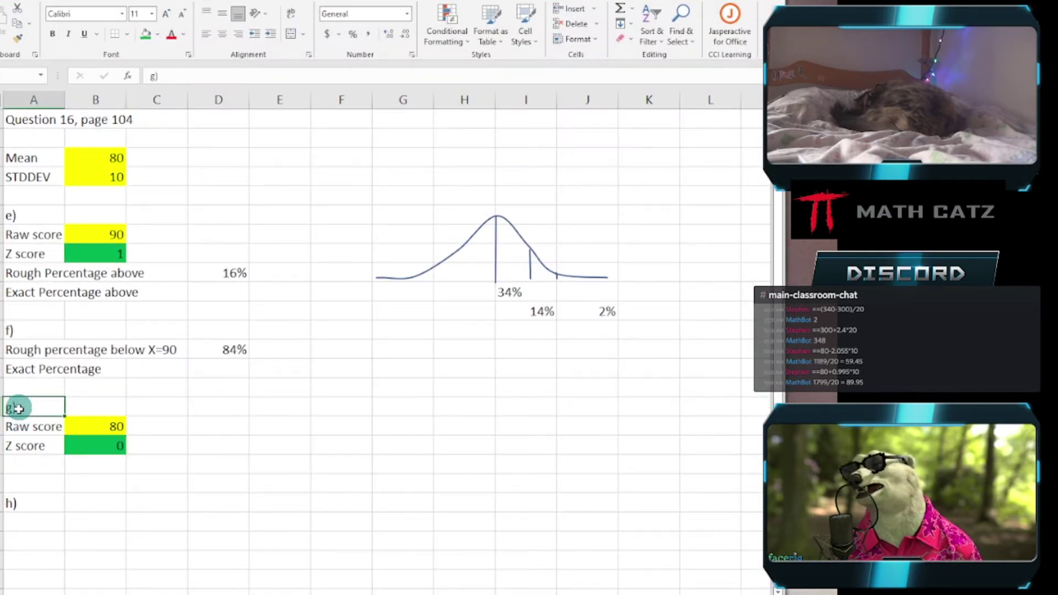
left_click(31, 503)
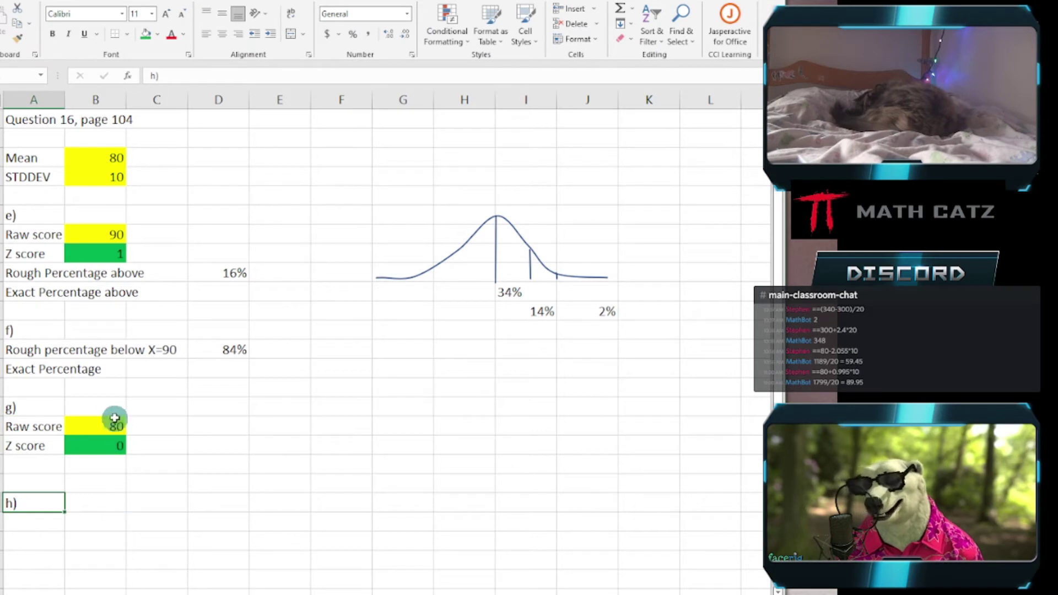
left_click(107, 424)
type("7")
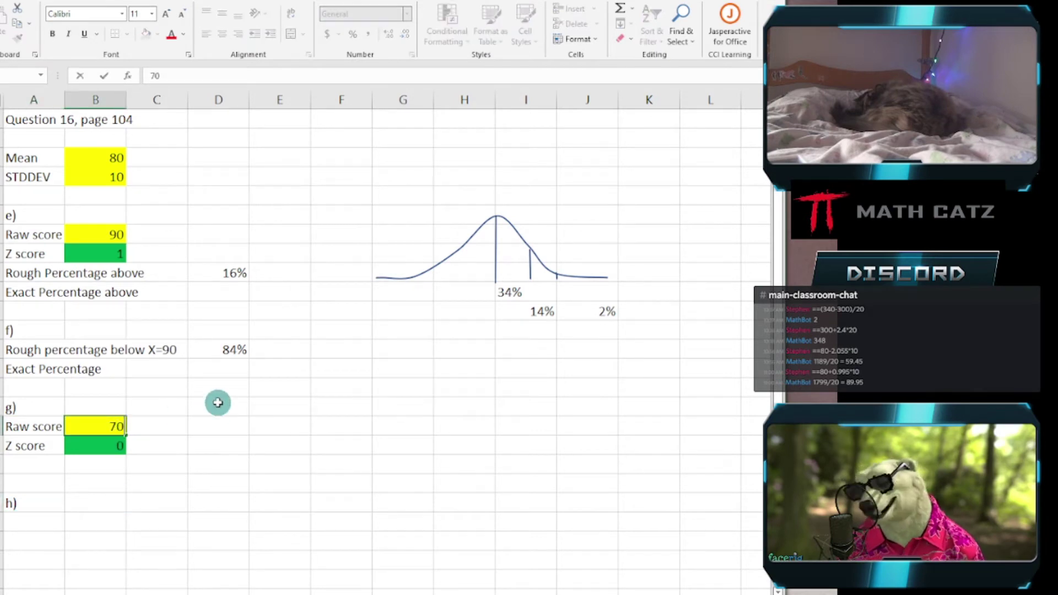
type("0")
key("Return")
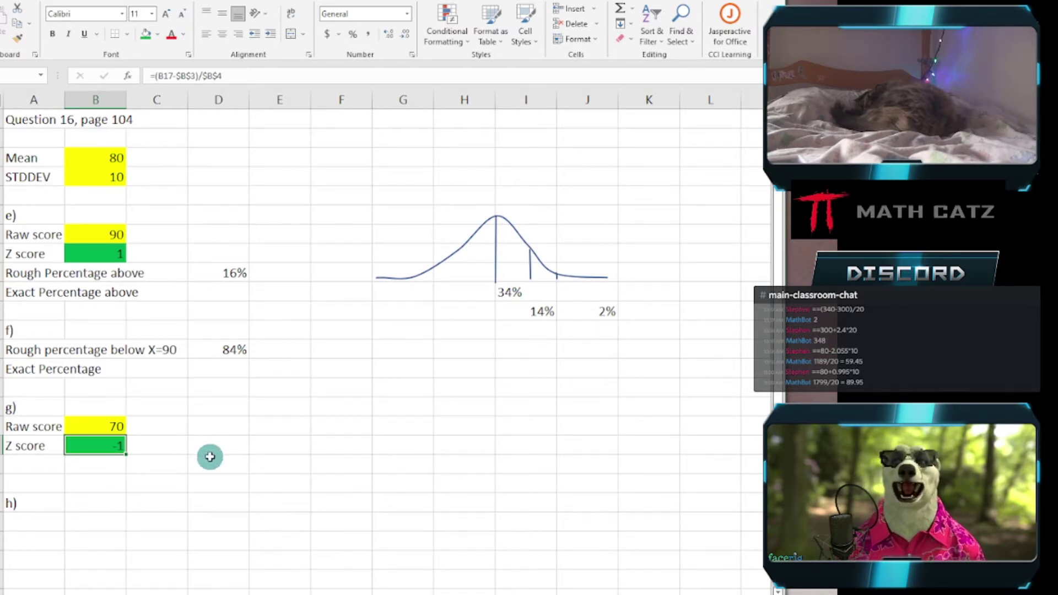
scroll(211, 453, "down", 2)
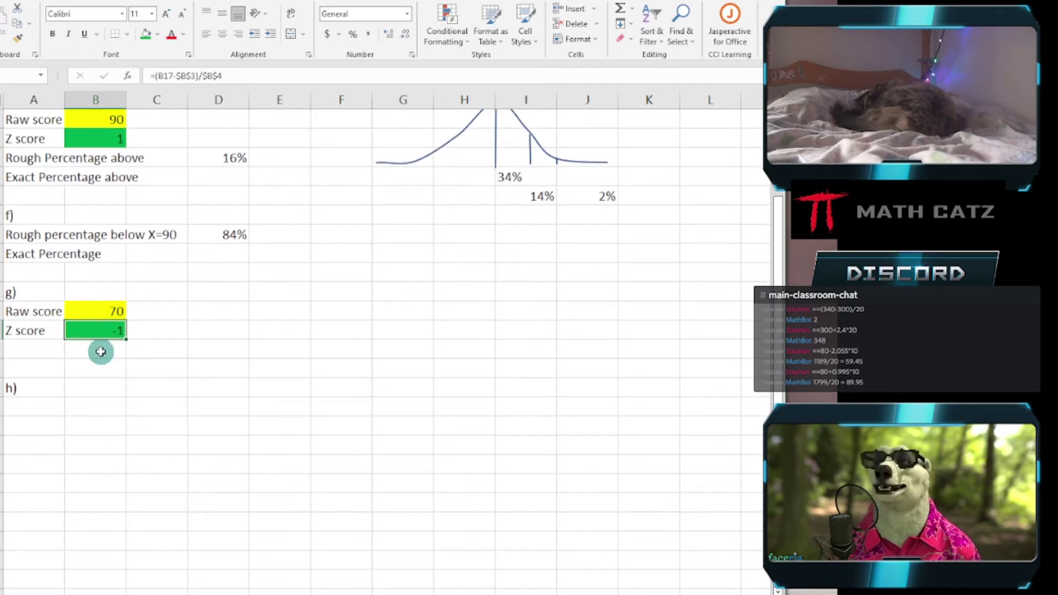
- Shift h) down a row and copy part e's two percentage-above labels under g)'s Z score
left_click(43, 391)
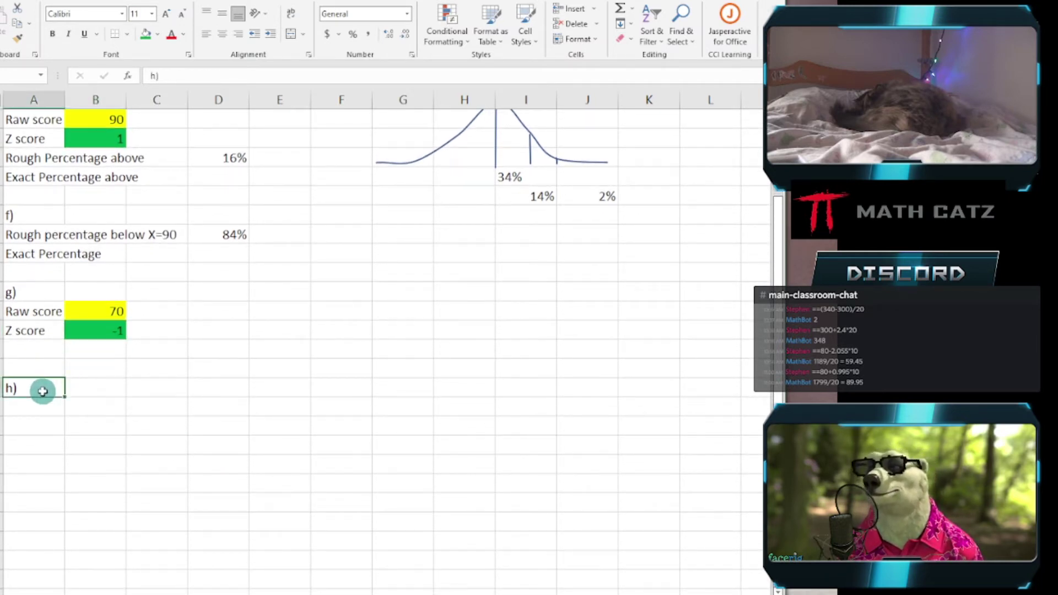
left_click_drag(43, 398, 43, 403)
left_click(38, 182)
left_click(29, 154)
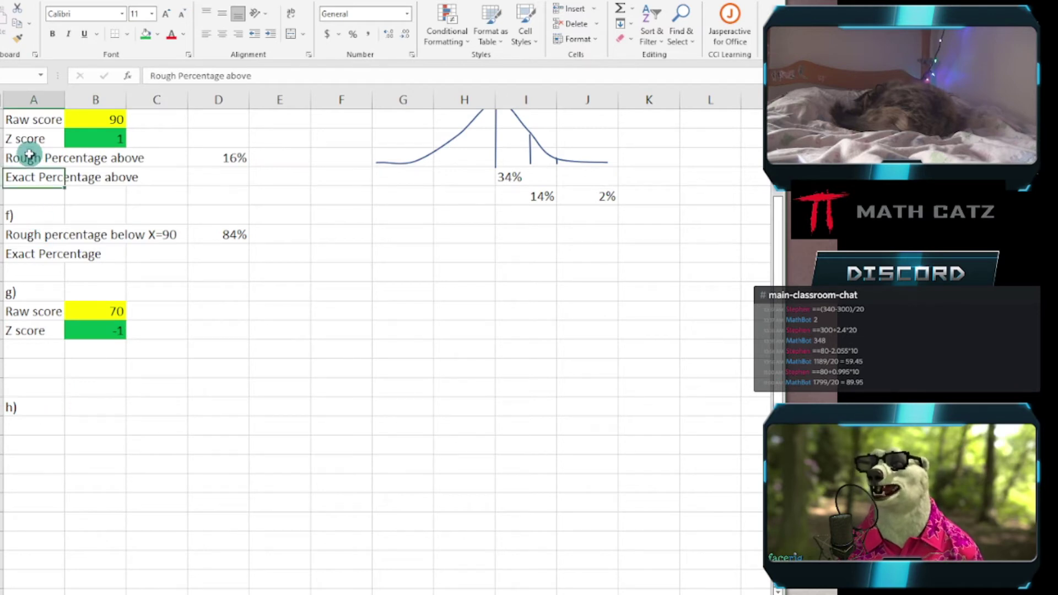
key("ctrl+c")
left_click(35, 350)
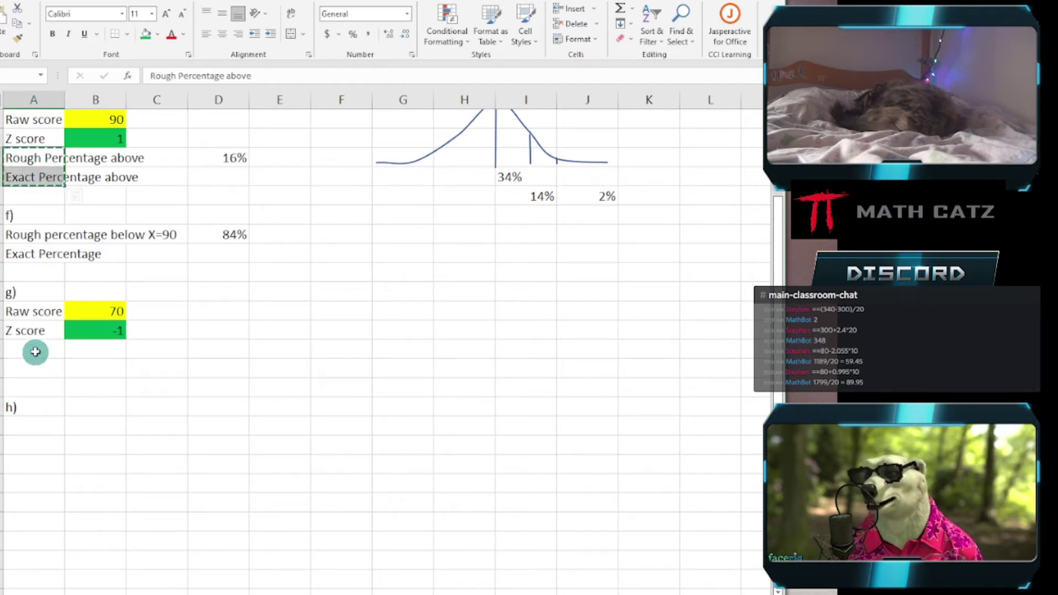
key("ctrl+v")
left_click(203, 399)
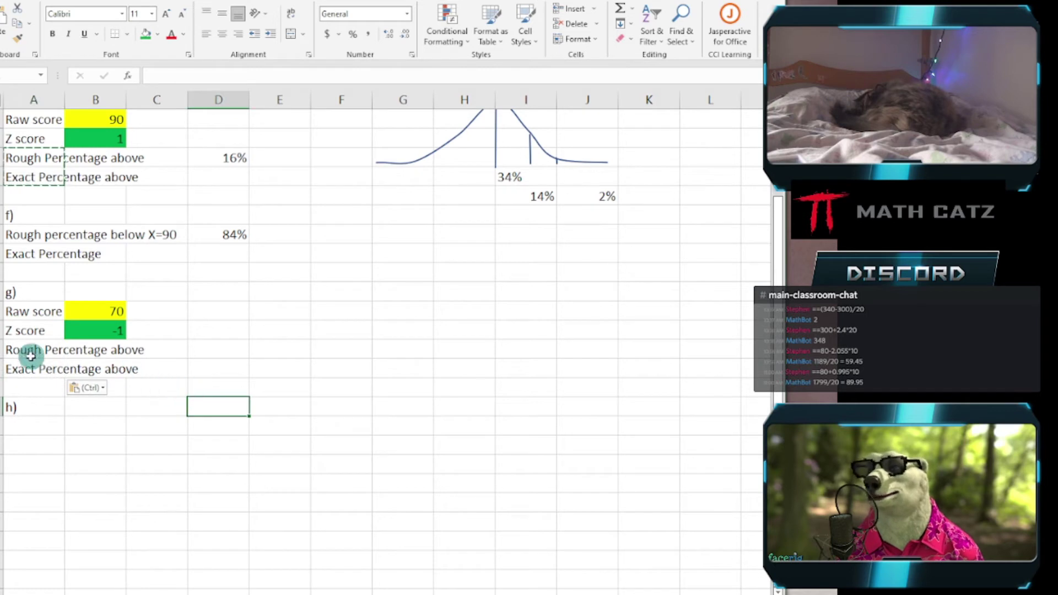
left_click(210, 352)
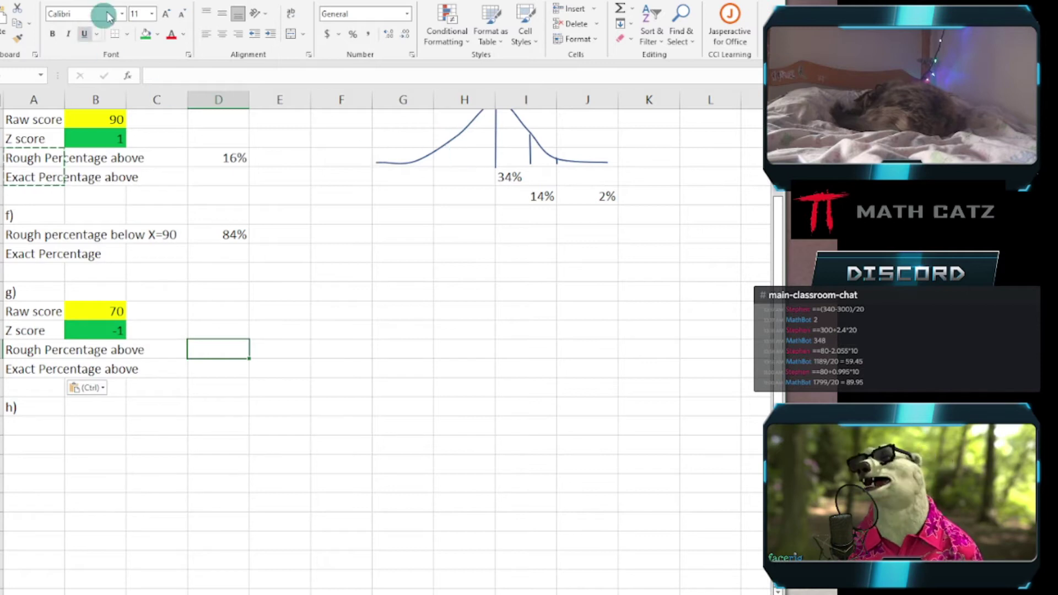
- Draw a vertical line mark on the left side of the normal curve at H
left_click(90, 2)
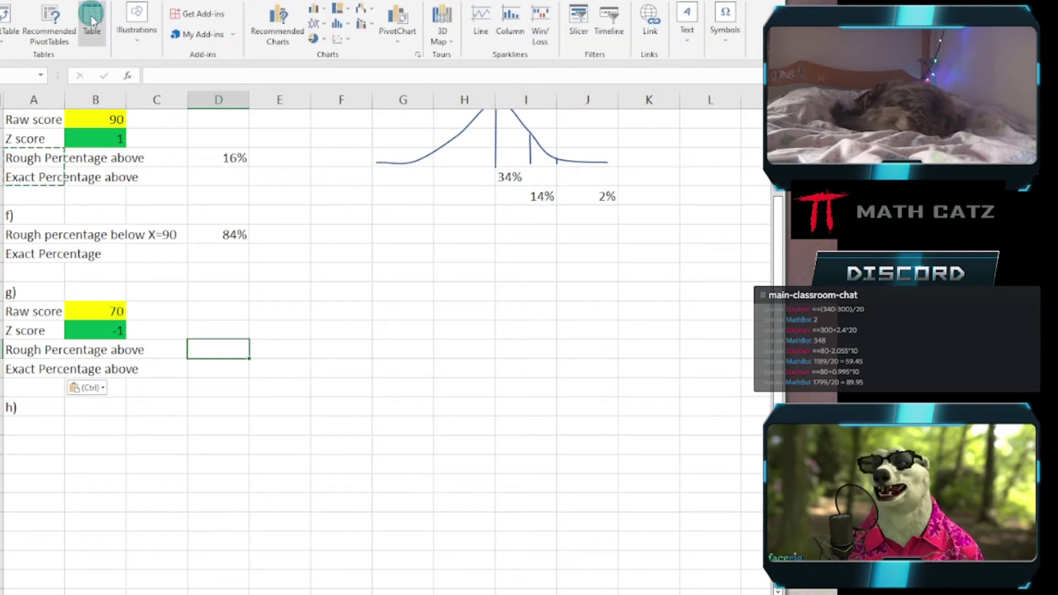
left_click(136, 25)
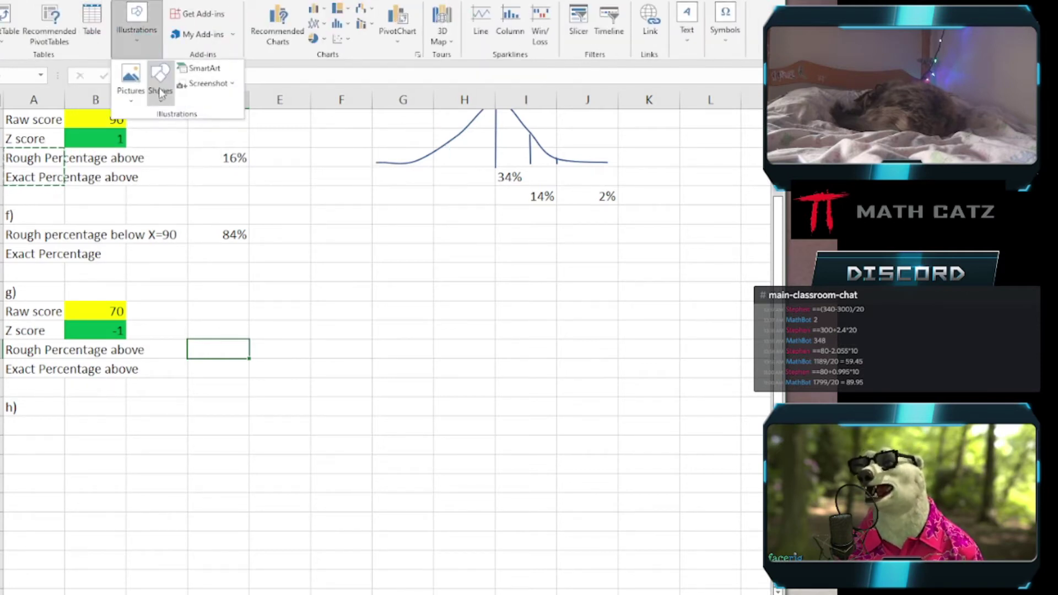
left_click(158, 83)
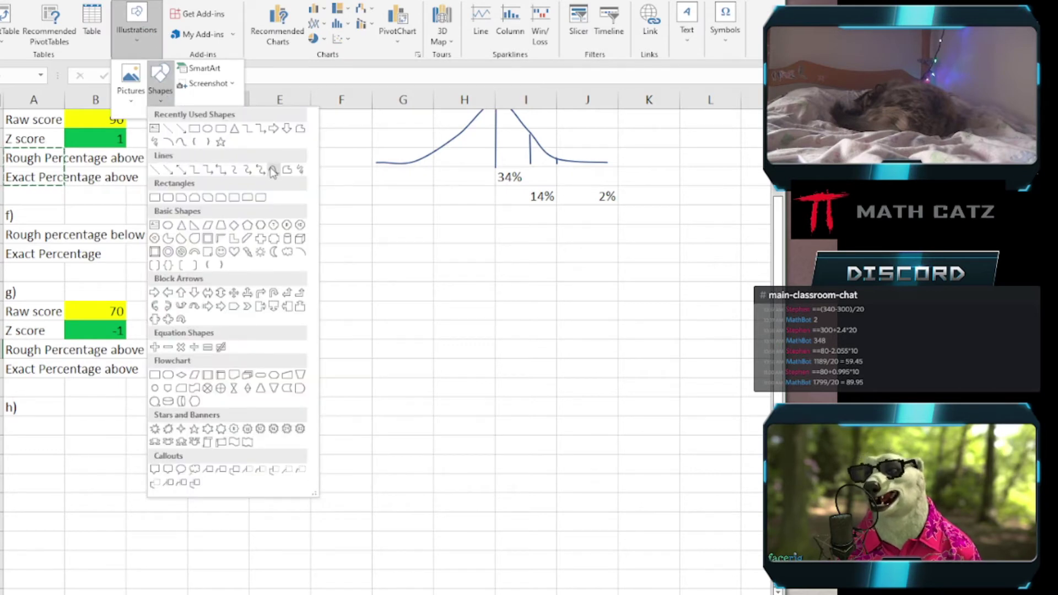
left_click(273, 171)
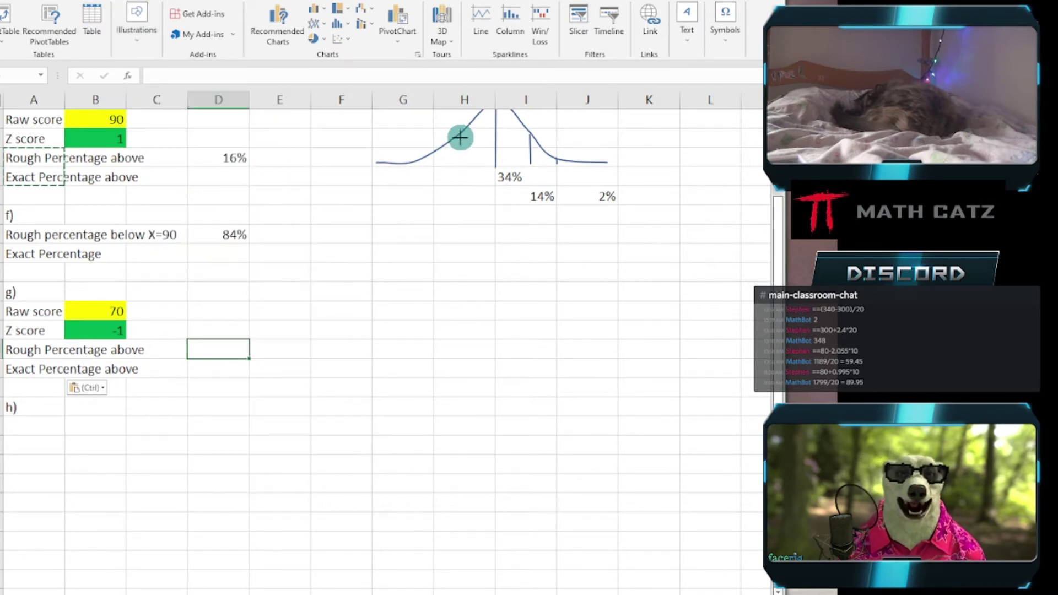
left_click_drag(460, 137, 460, 166)
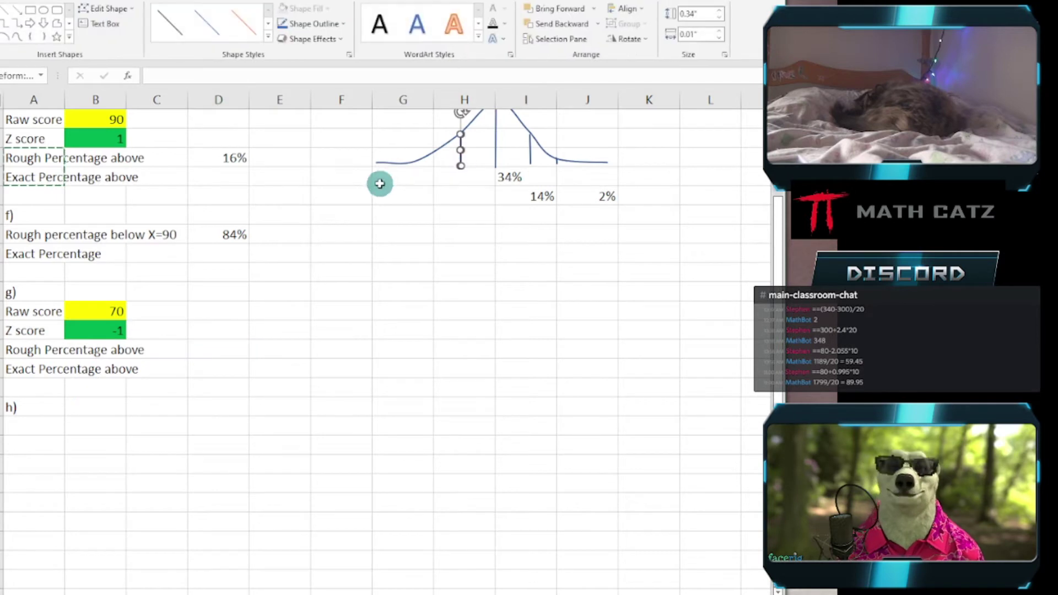
left_click(385, 212)
- Draw a second short vertical line mark near the curve's left tail
left_click(71, 1)
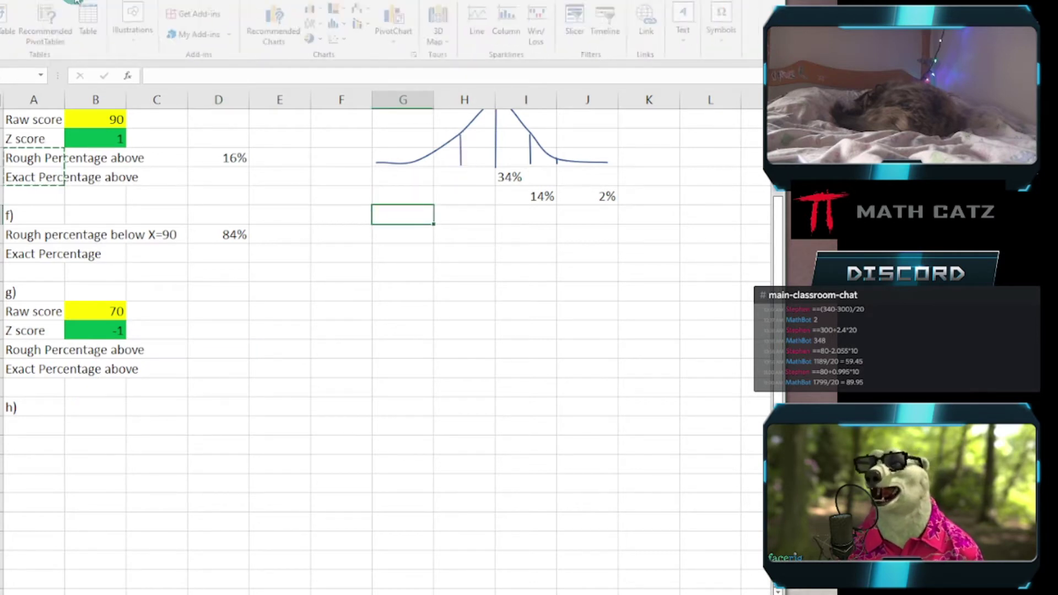
left_click(137, 28)
left_click(160, 83)
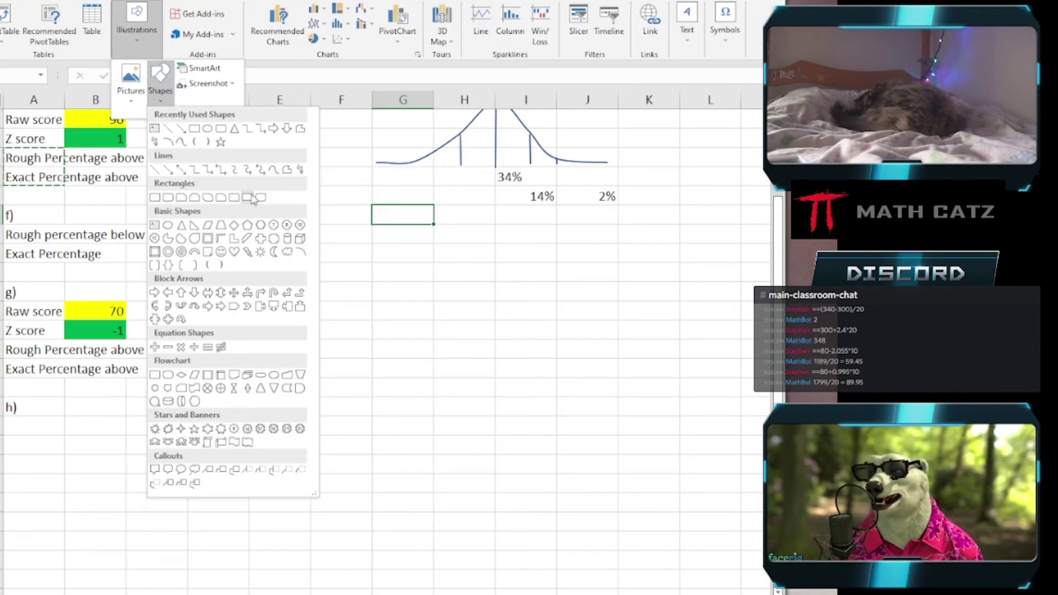
left_click(273, 165)
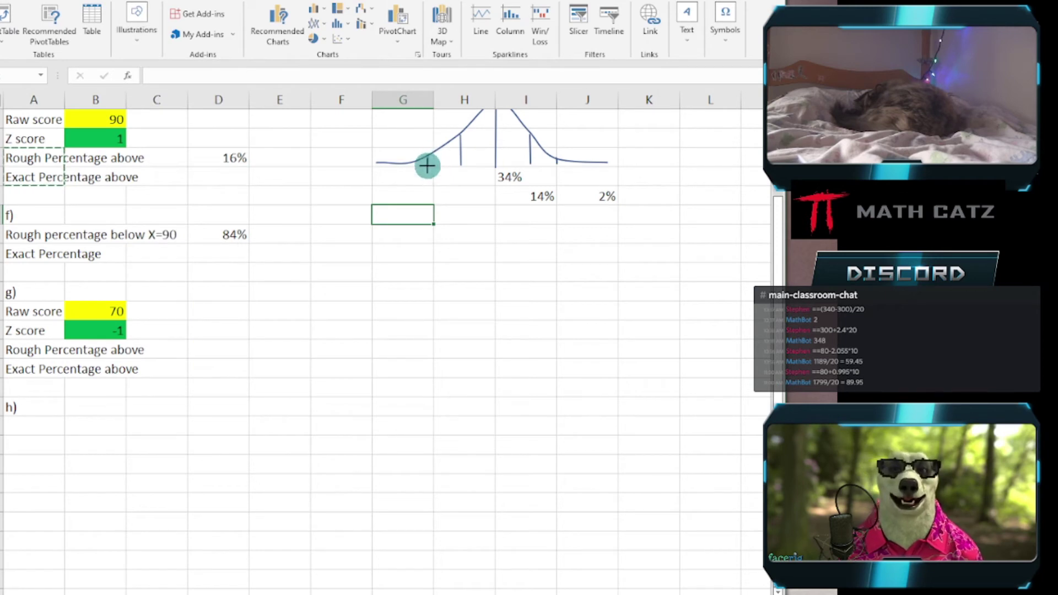
left_click_drag(429, 165, 429, 157)
left_click(456, 236)
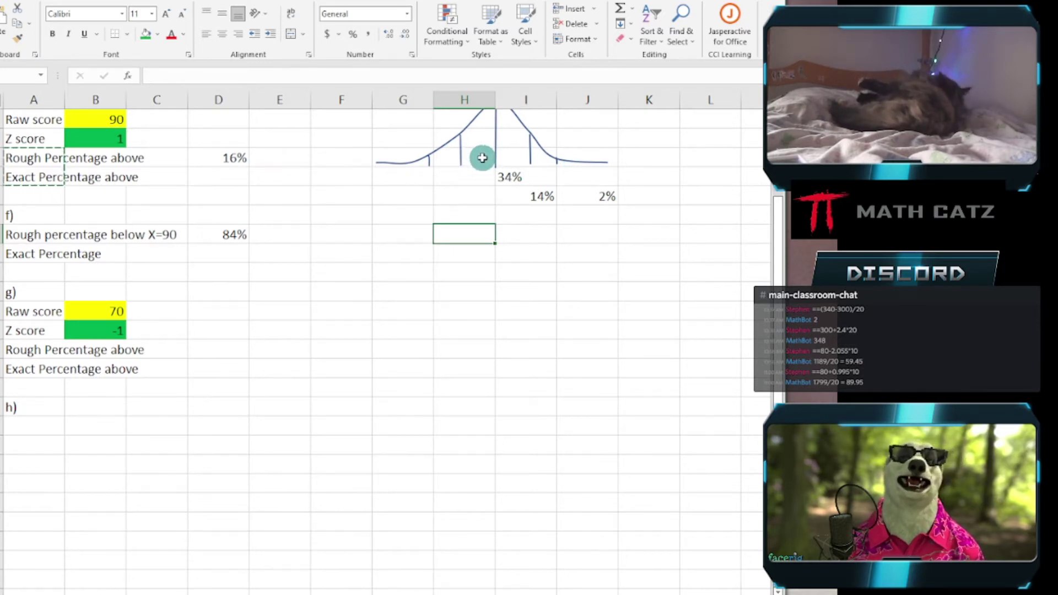
- Enter 84% in D18 as part g)'s rough percentage above
left_click(220, 349)
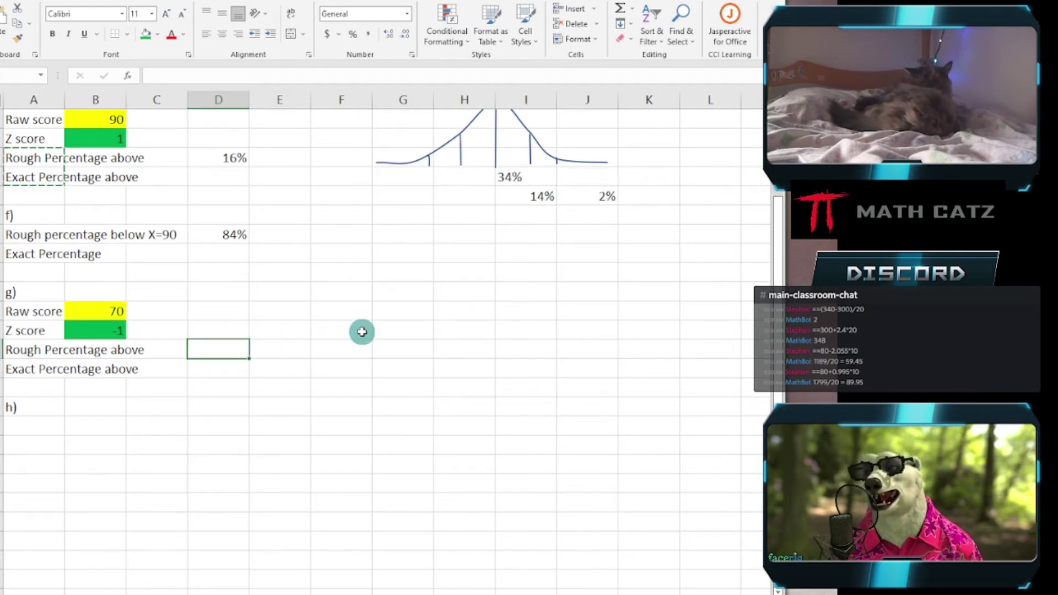
type("84")
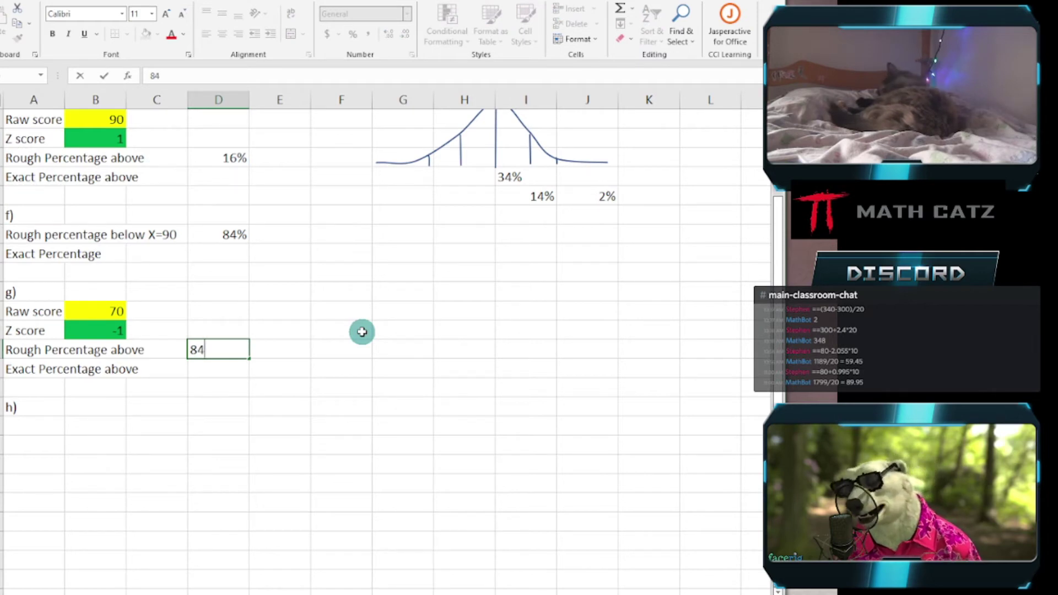
left_click(362, 332)
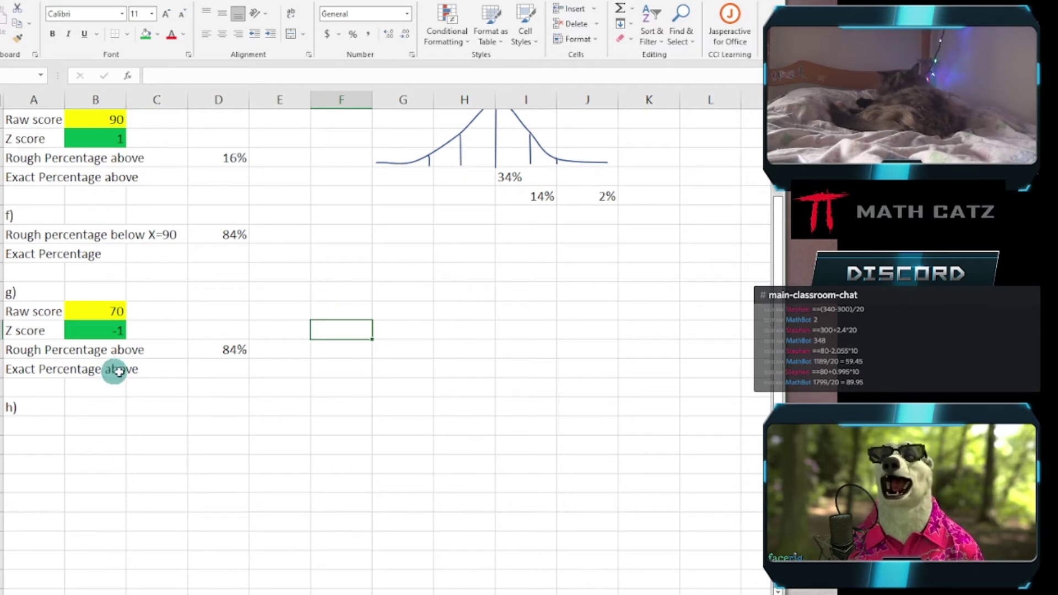
left_click(38, 429)
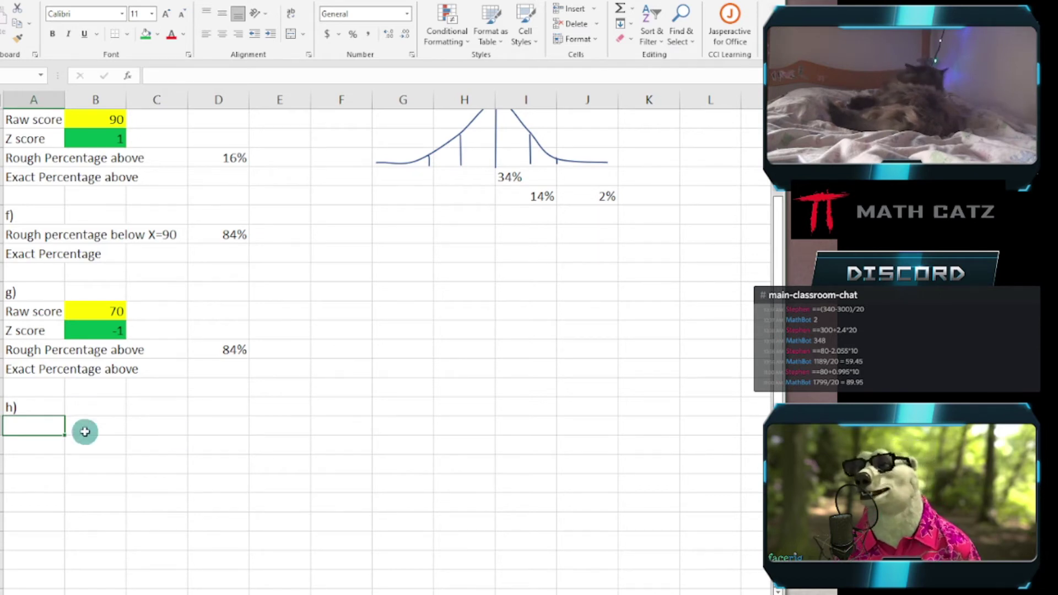
- Copy part f)'s two percentage labels under h) and change X=90 to X=70
left_click(23, 236)
left_click_drag(24, 235, 23, 254)
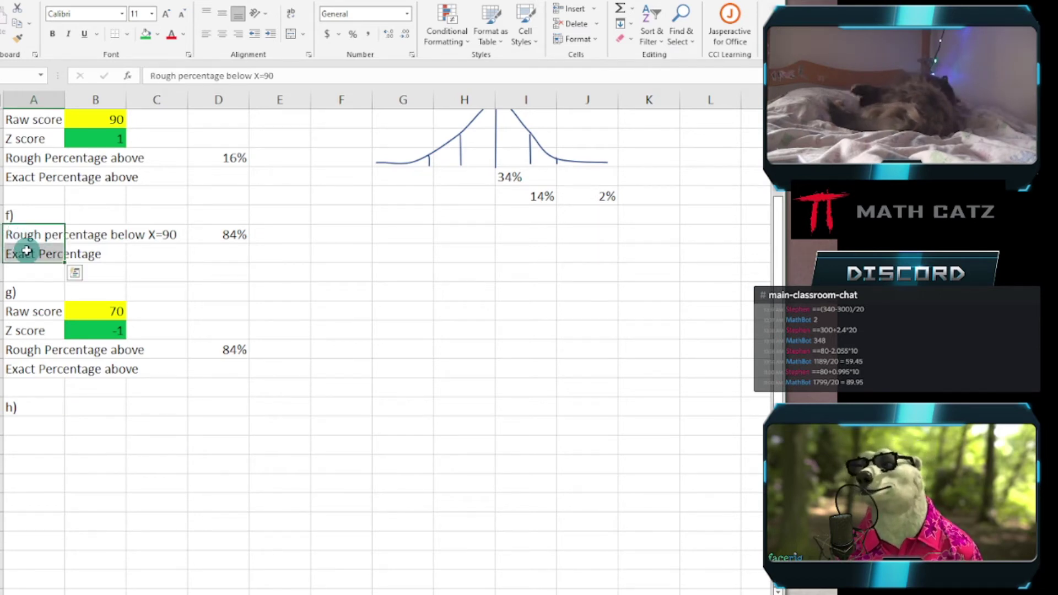
key("ctrl+c")
left_click(17, 427)
key("ctrl+v")
left_click(33, 427)
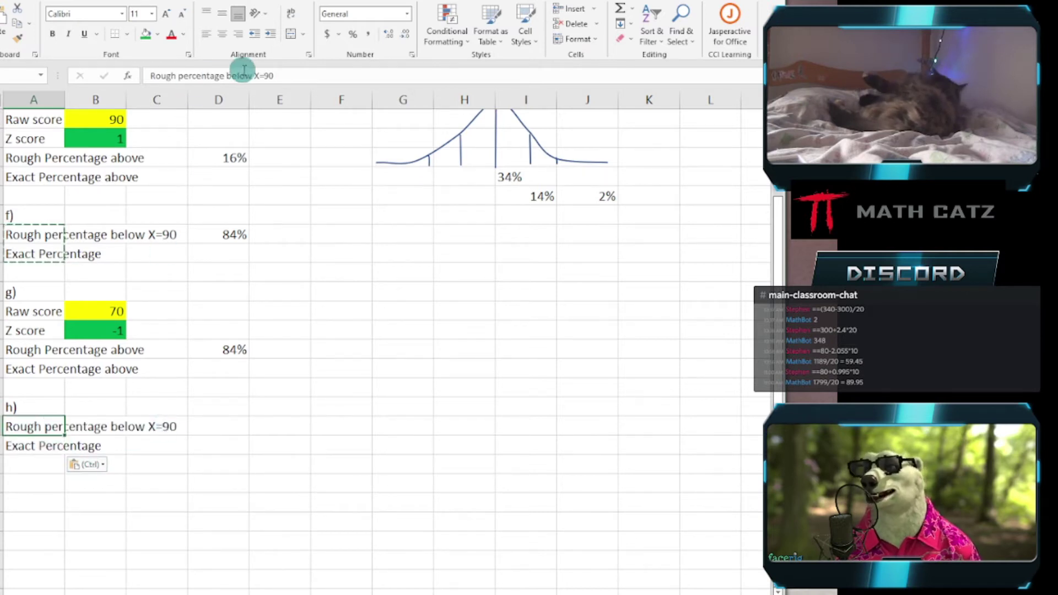
left_click(266, 75)
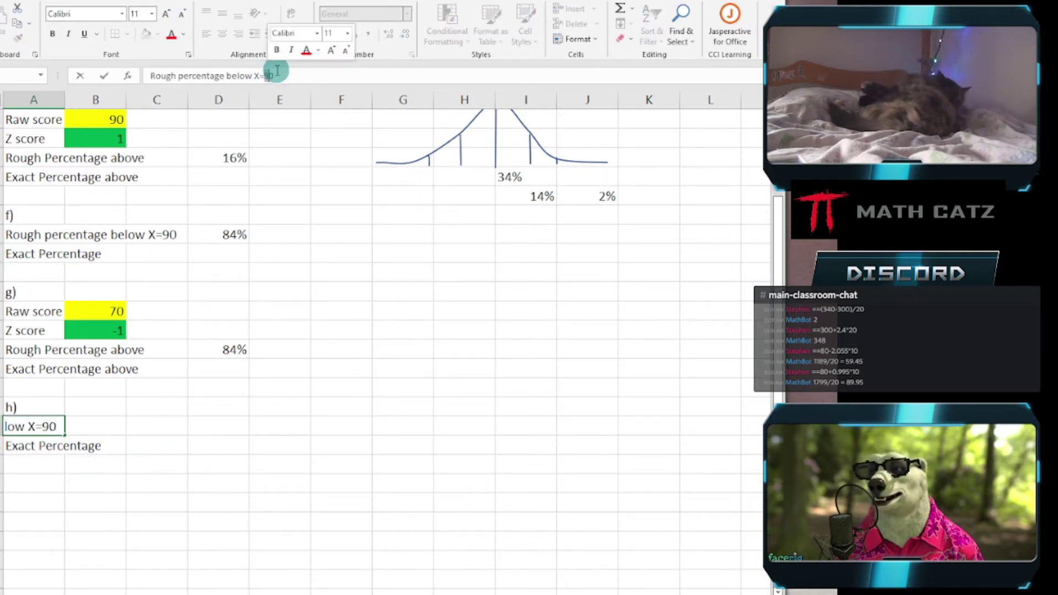
key("BackSpace")
type("7")
key("Return")
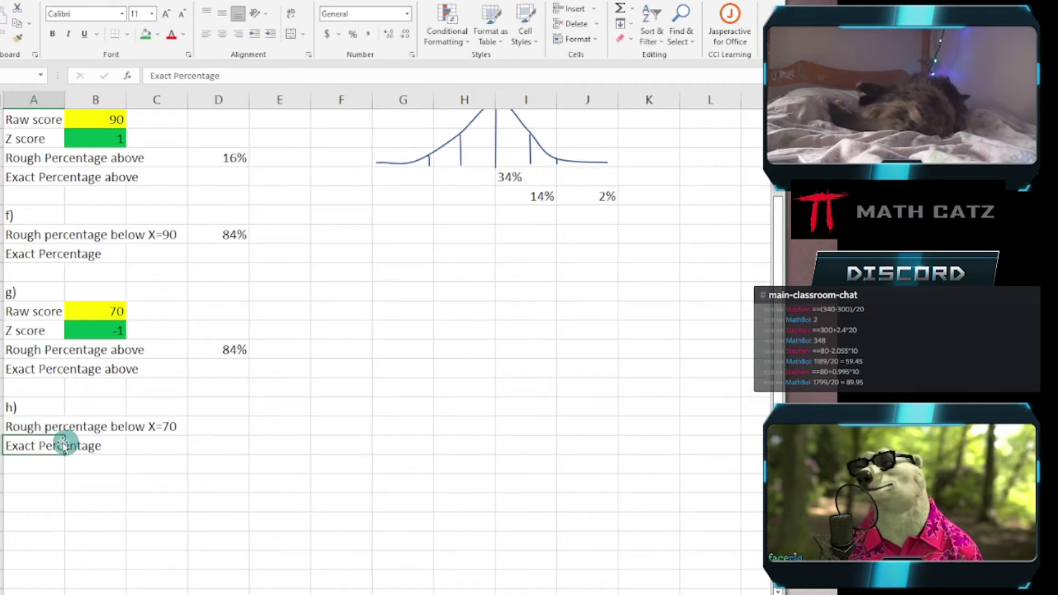
left_click(31, 428)
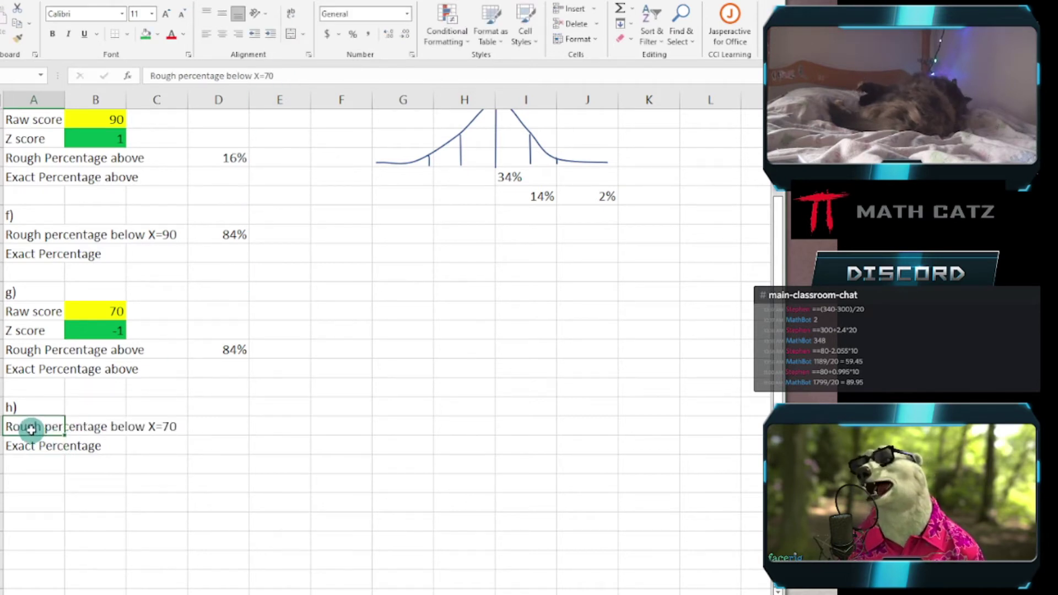
- Enter 16% as part h)'s rough percentage below X=70
left_click(230, 426)
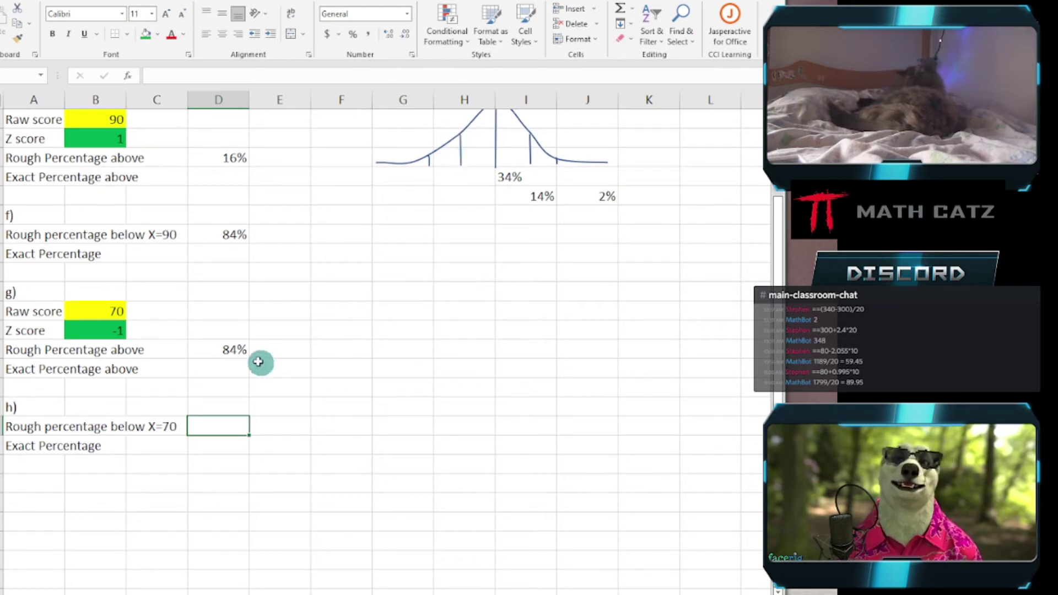
type("16")
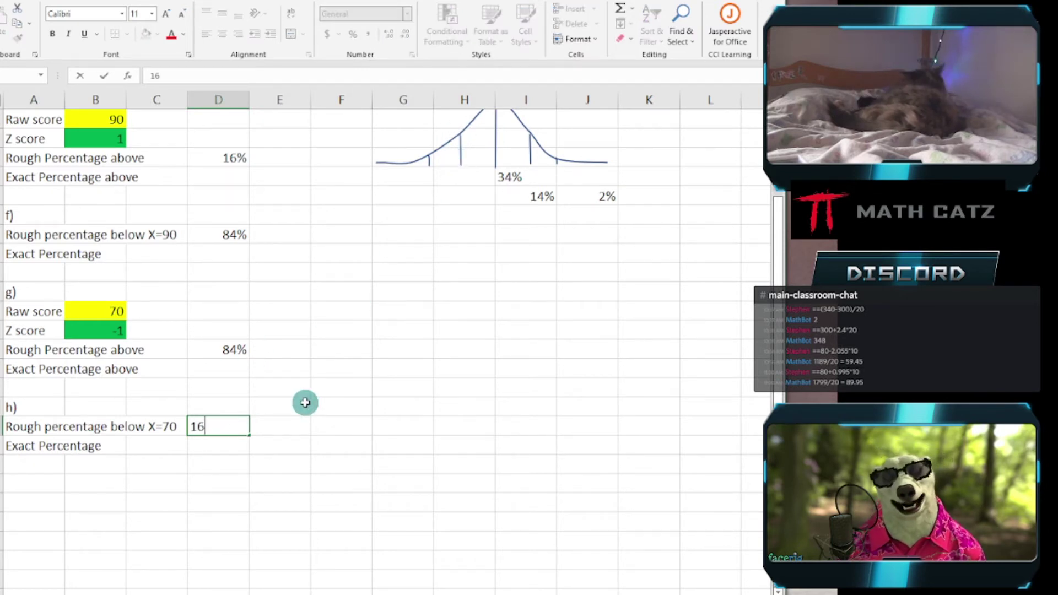
type("%")
key("Return")
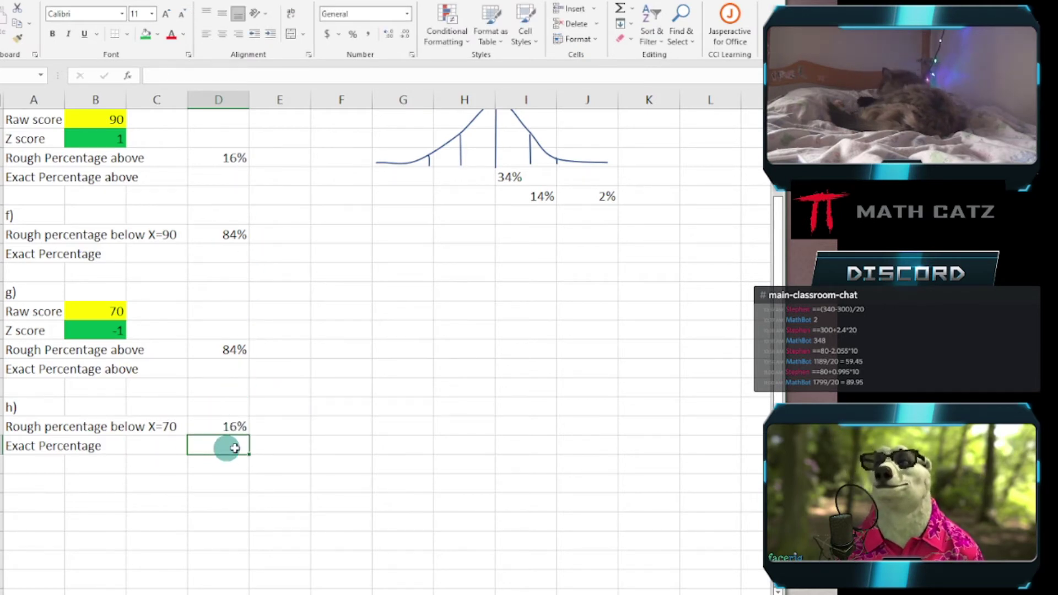
- Scroll back to row 1 to show the Question 16 heading and Mean and STDDEV values
scroll(301, 438, "up", 1)
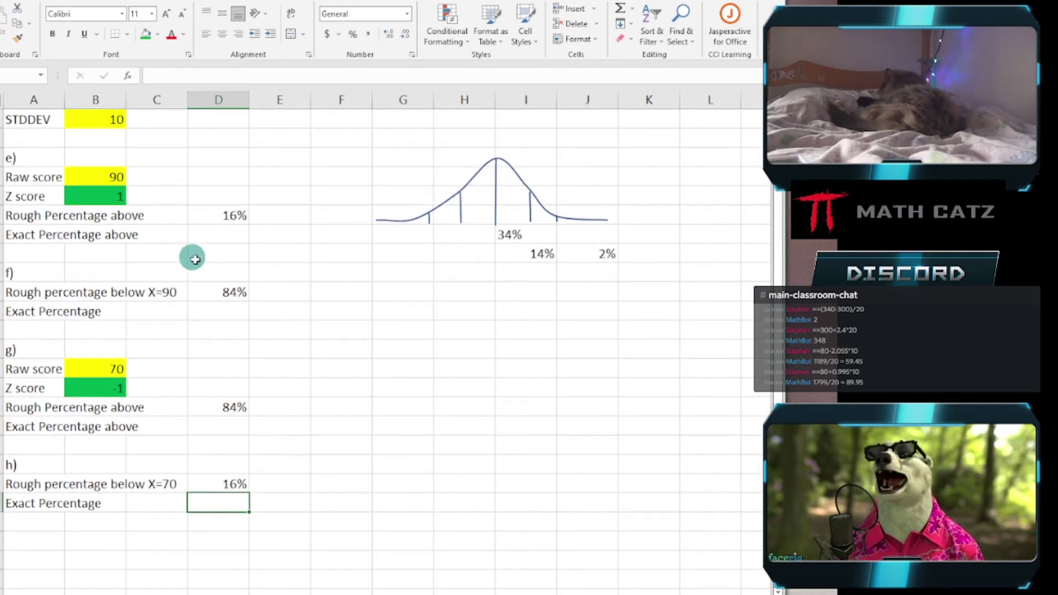
left_click_drag(779, 380, 786, 304)
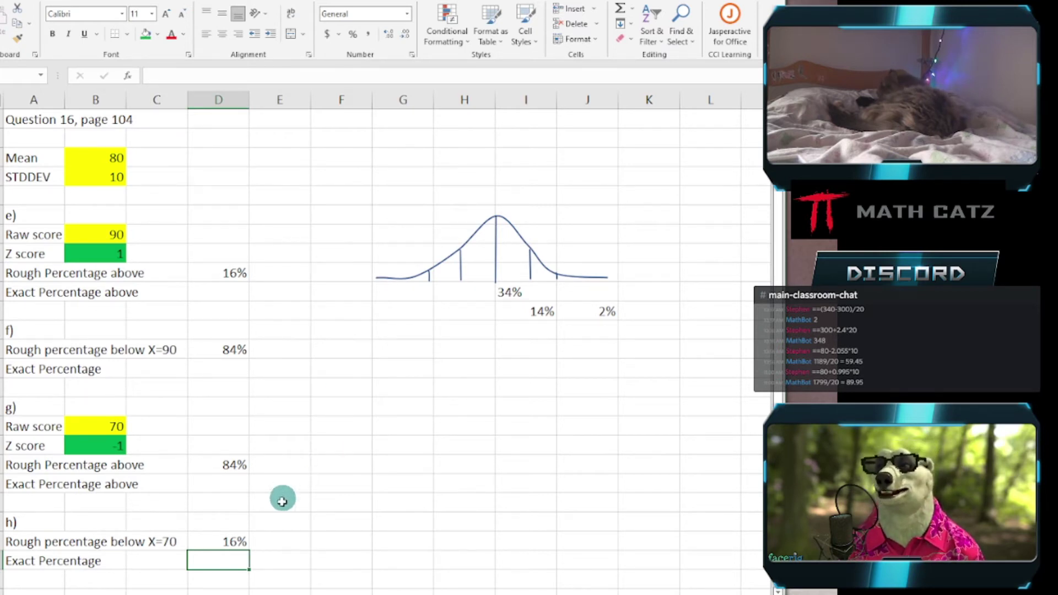
left_click(173, 573)
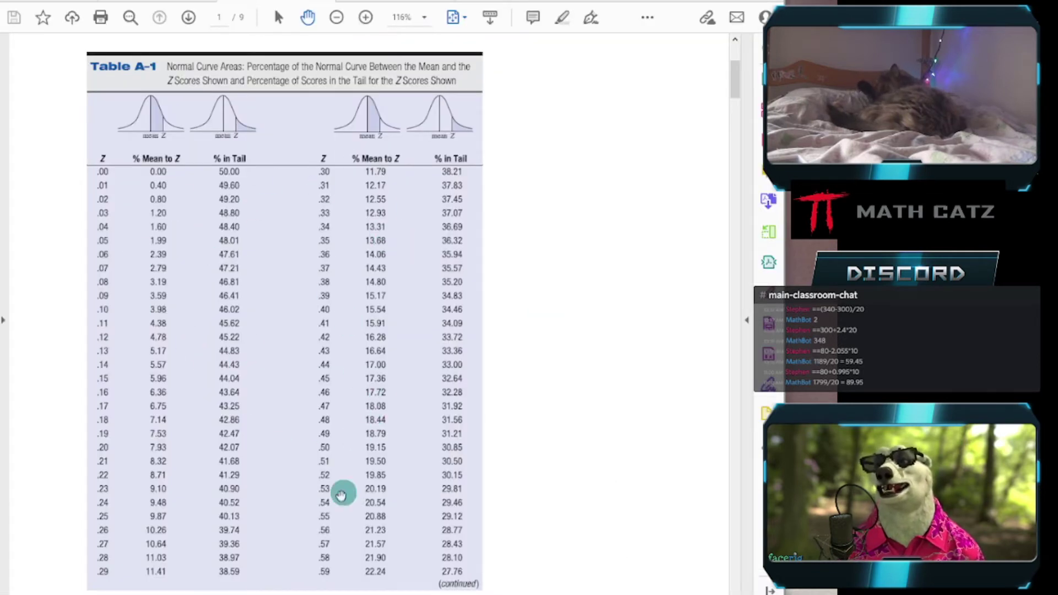
left_click(174, 592)
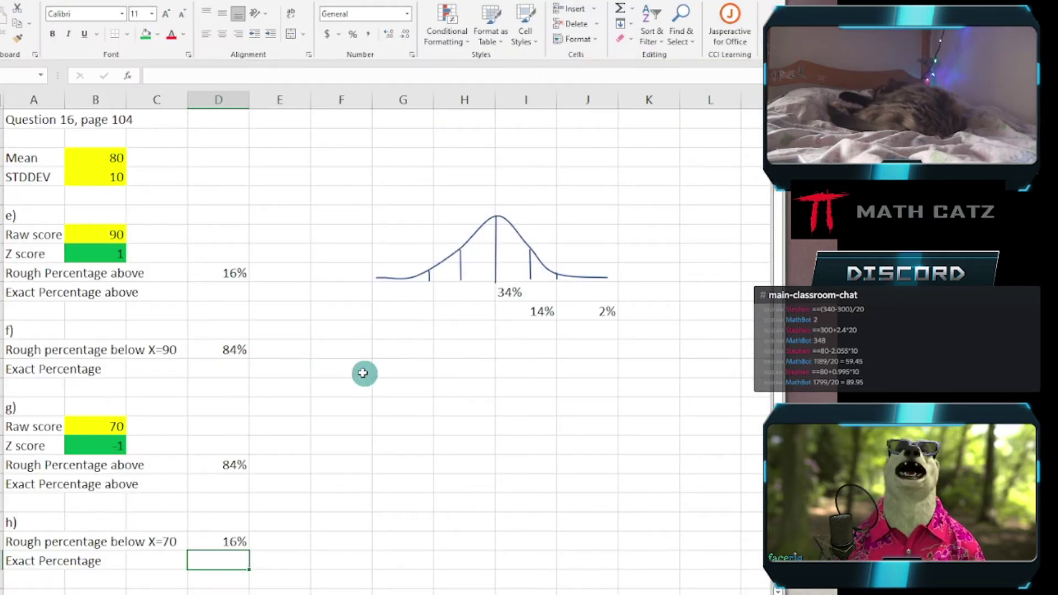
left_click(209, 293)
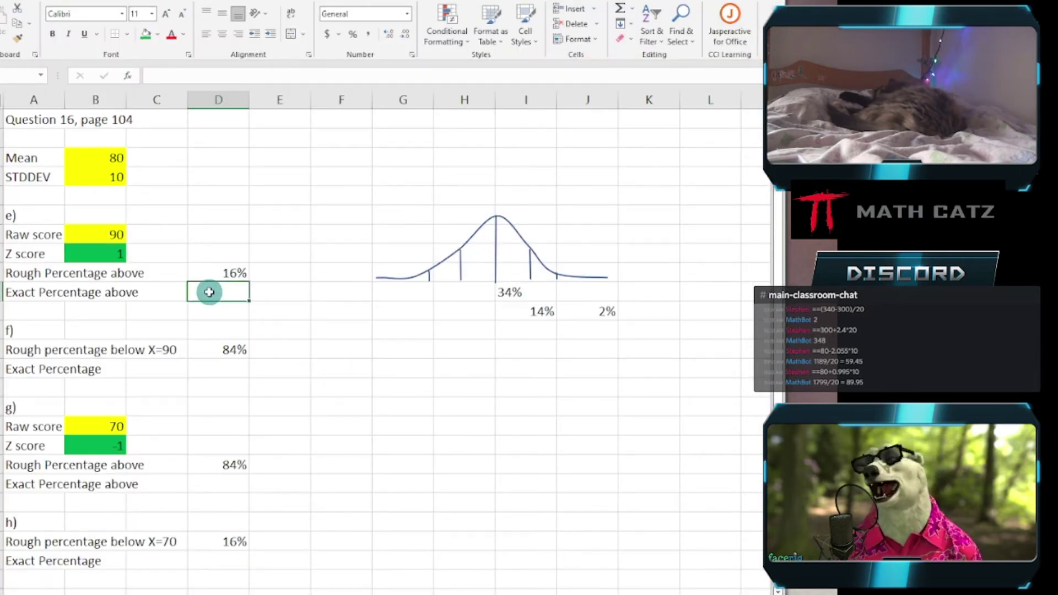
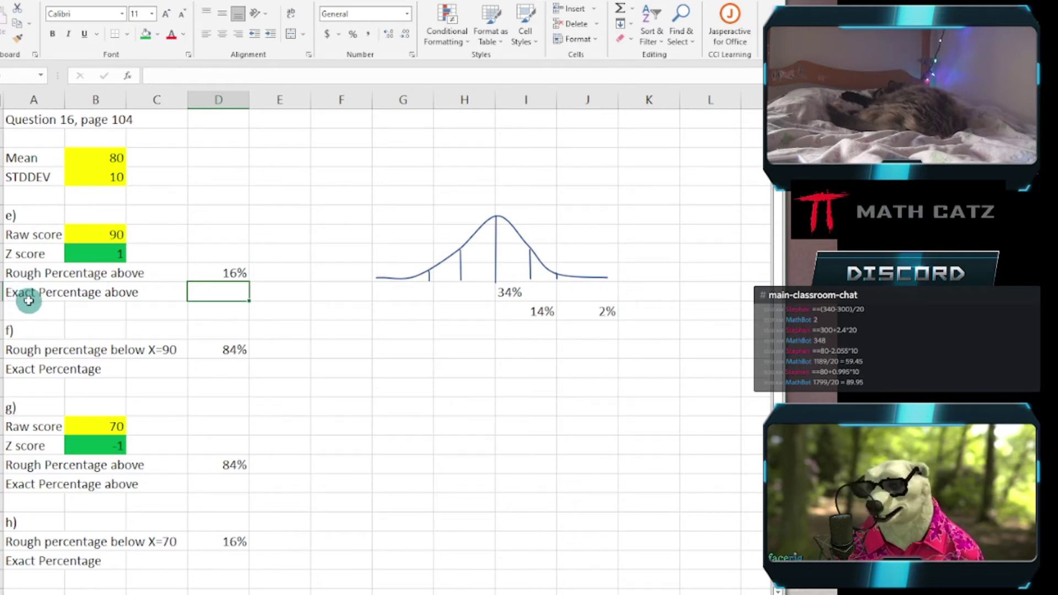
- Insert two blank rows at row 10, directly above part e's Exact Percentage above line
right_click(2, 291)
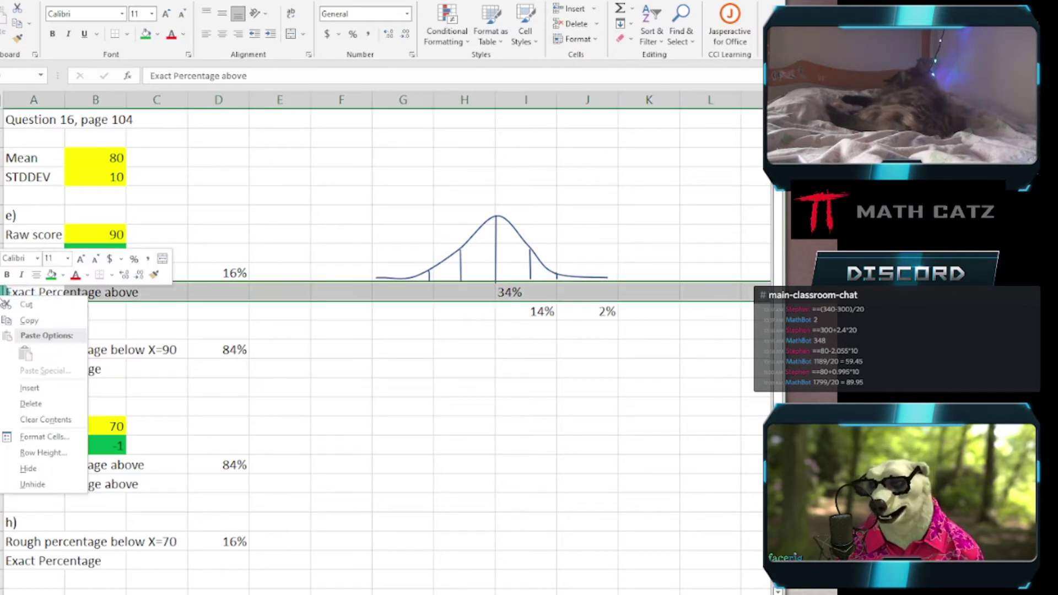
left_click(34, 387)
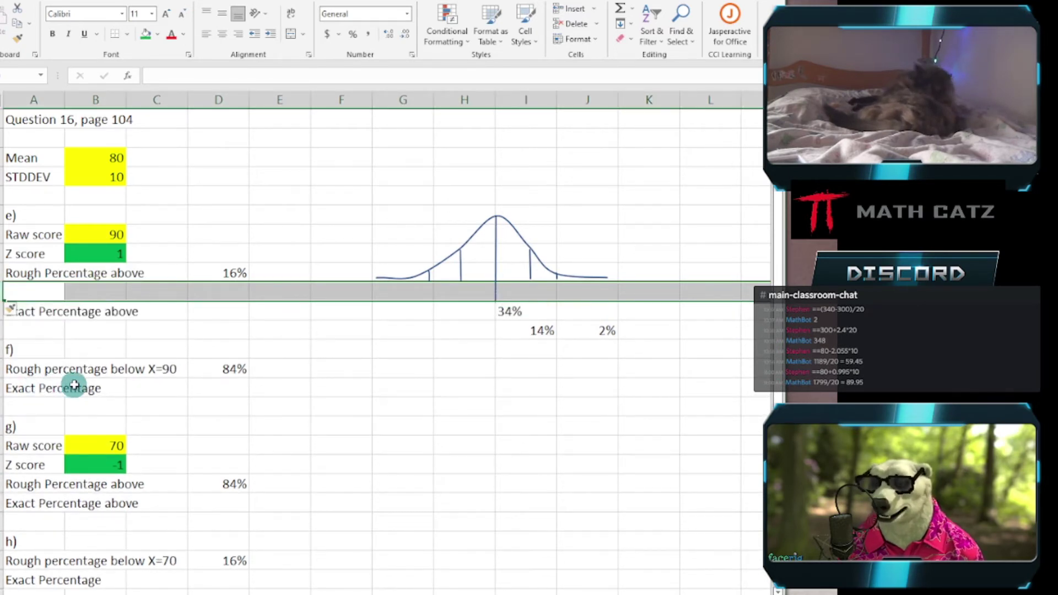
key("F4")
left_click_drag(505, 326, 569, 300)
left_click(551, 368)
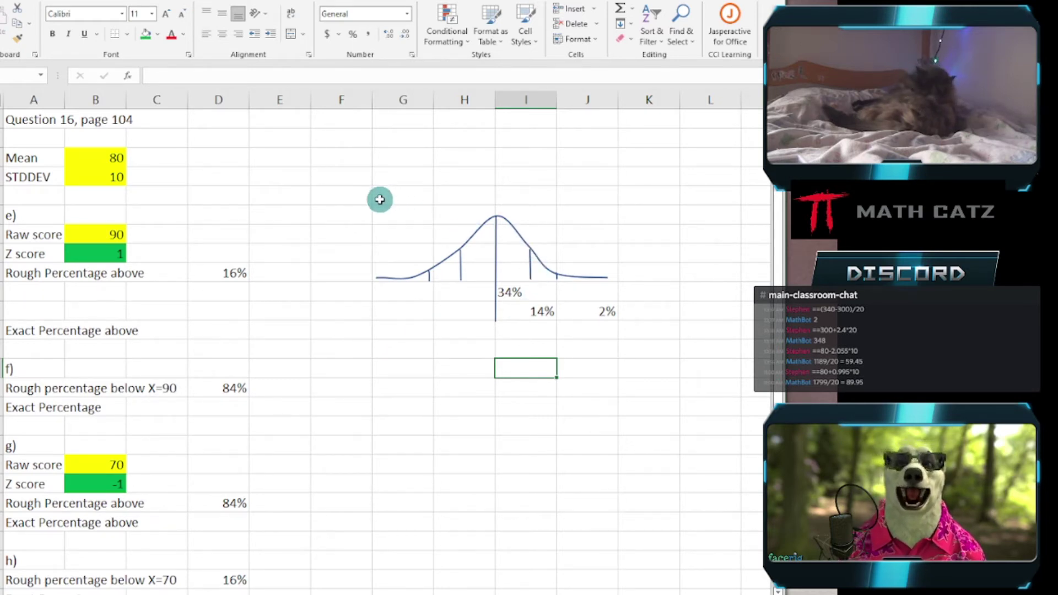
left_click_drag(380, 199, 460, 165)
left_click(462, 168)
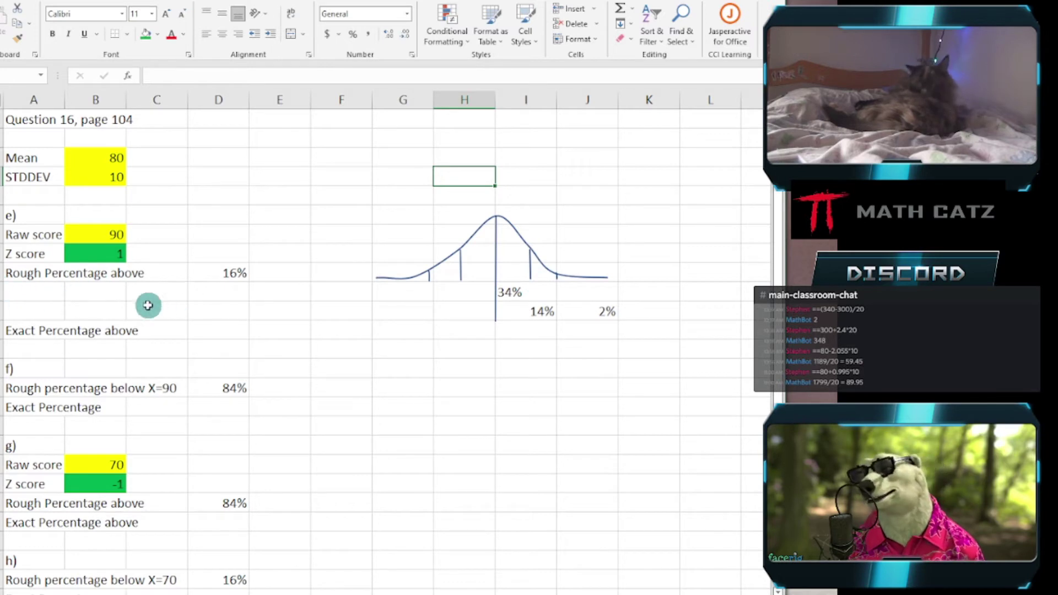
left_click(31, 294)
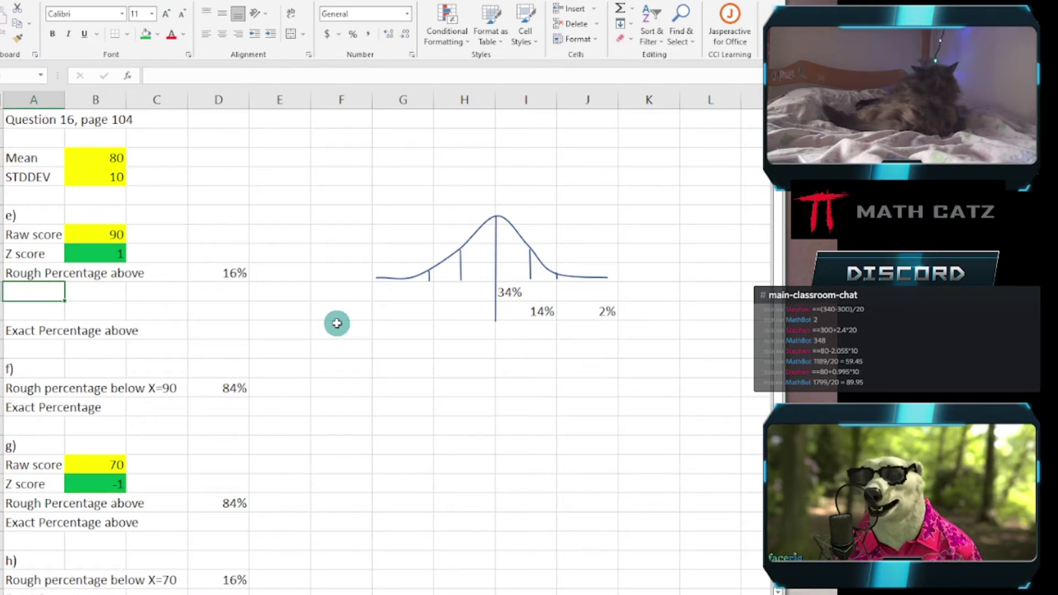
- Label the new row above Exact Percentage above as 'Exact Percentage below'
left_click(33, 326)
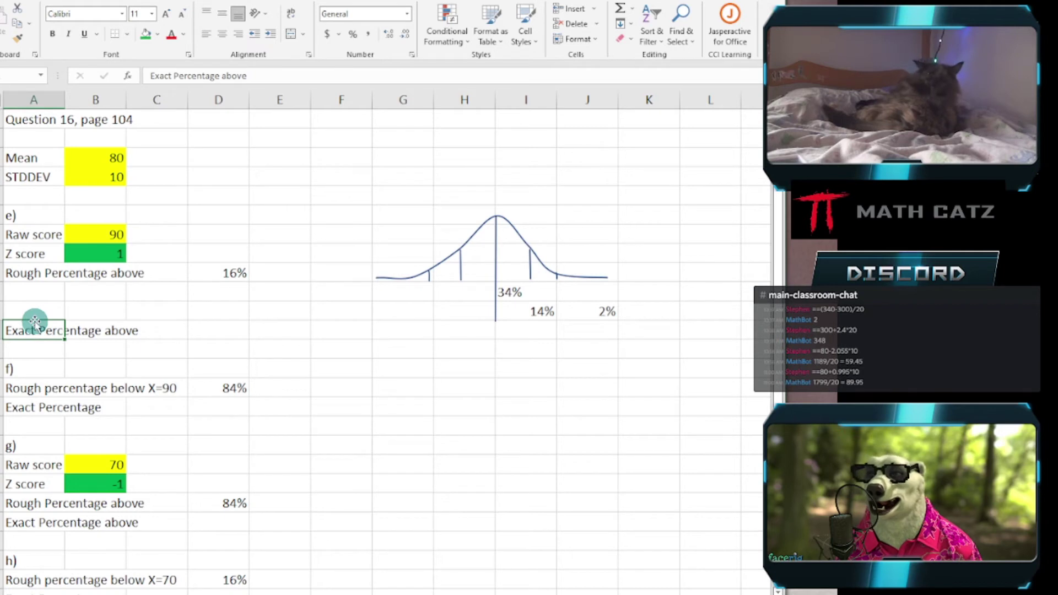
left_click(30, 309)
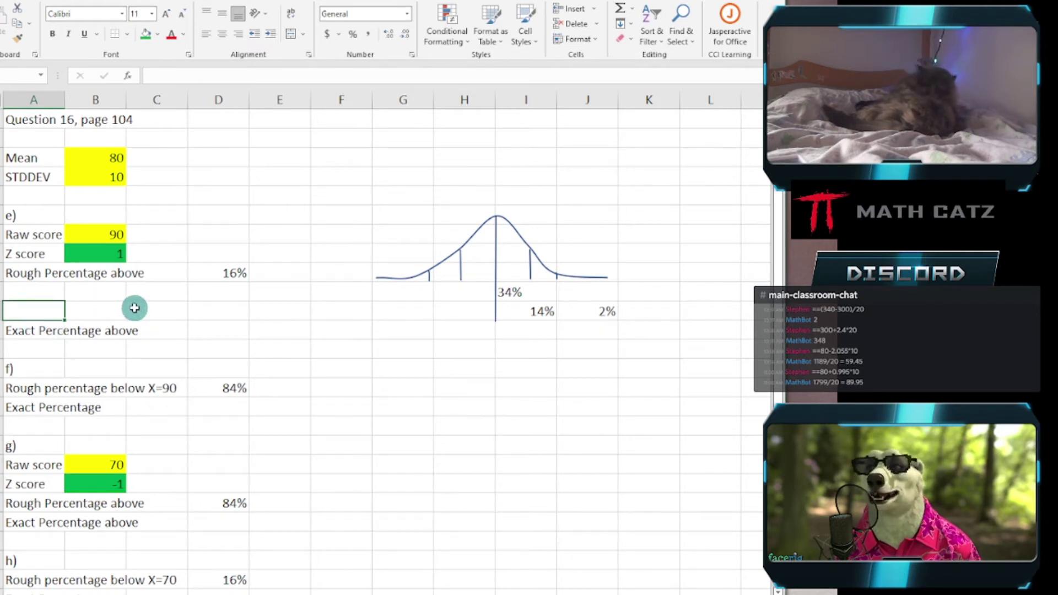
type("E")
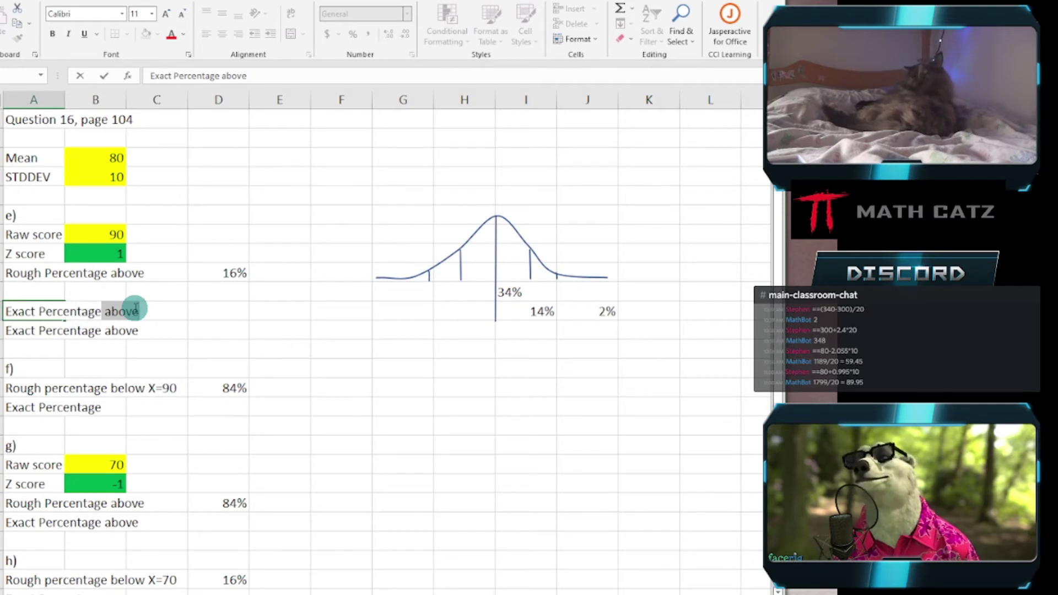
type("xact Percentage below")
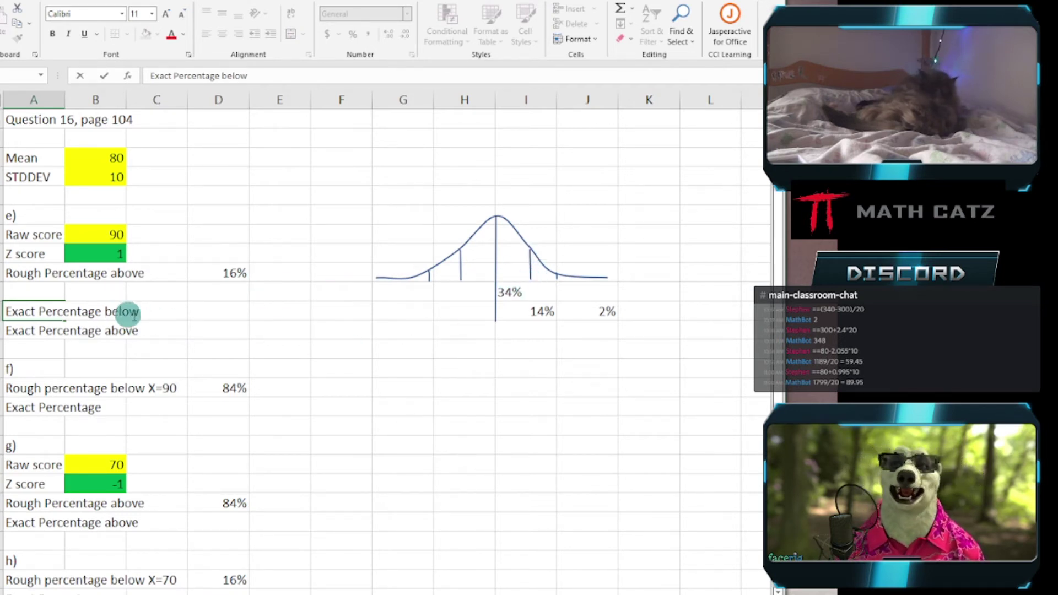
left_click(234, 320)
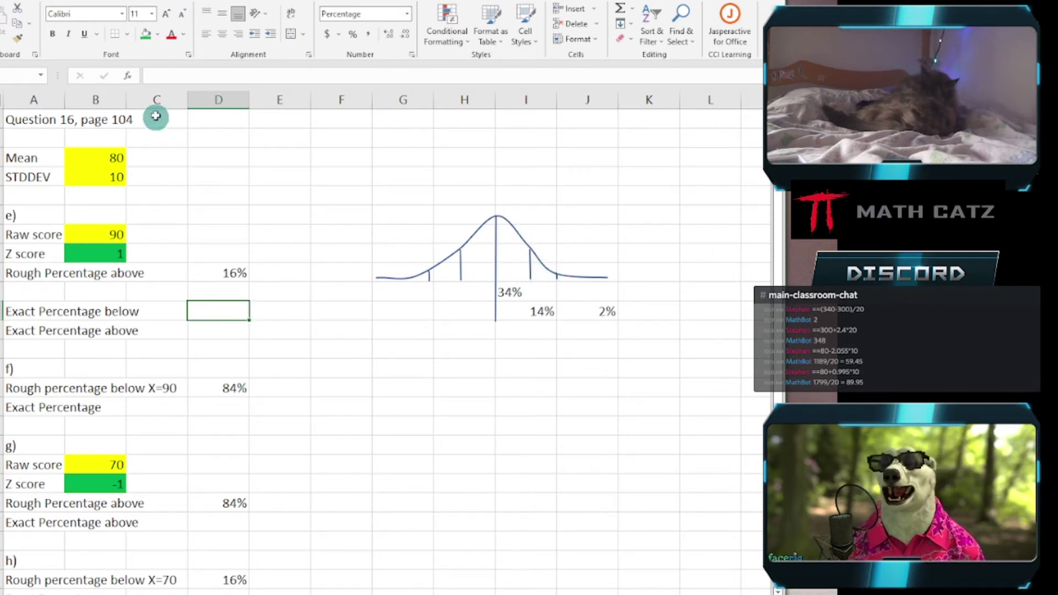
- Start a formula and search the function list for 'normal'
left_click(128, 79)
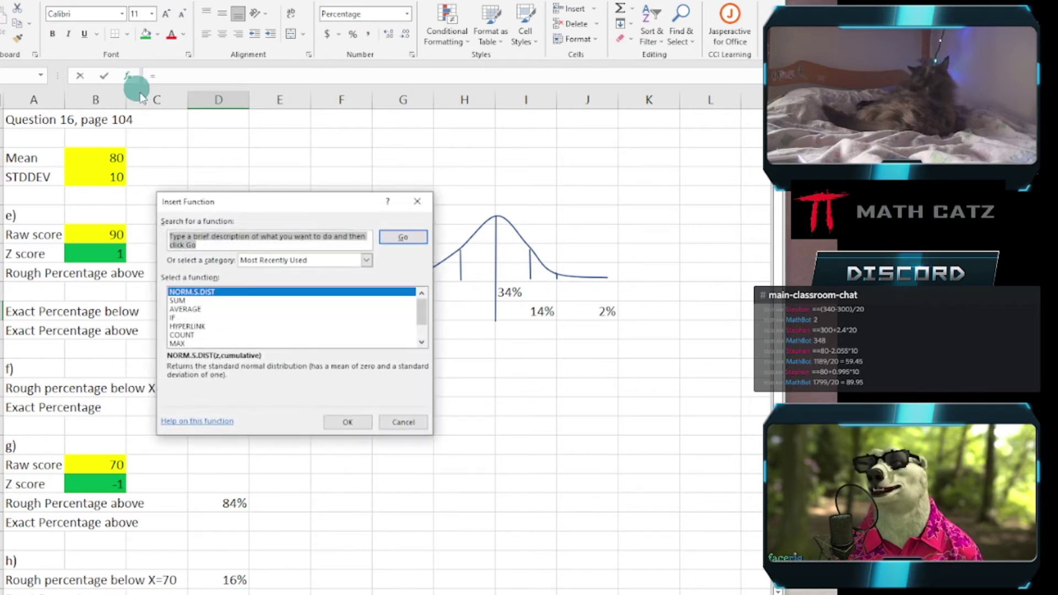
left_click_drag(240, 198, 353, 209)
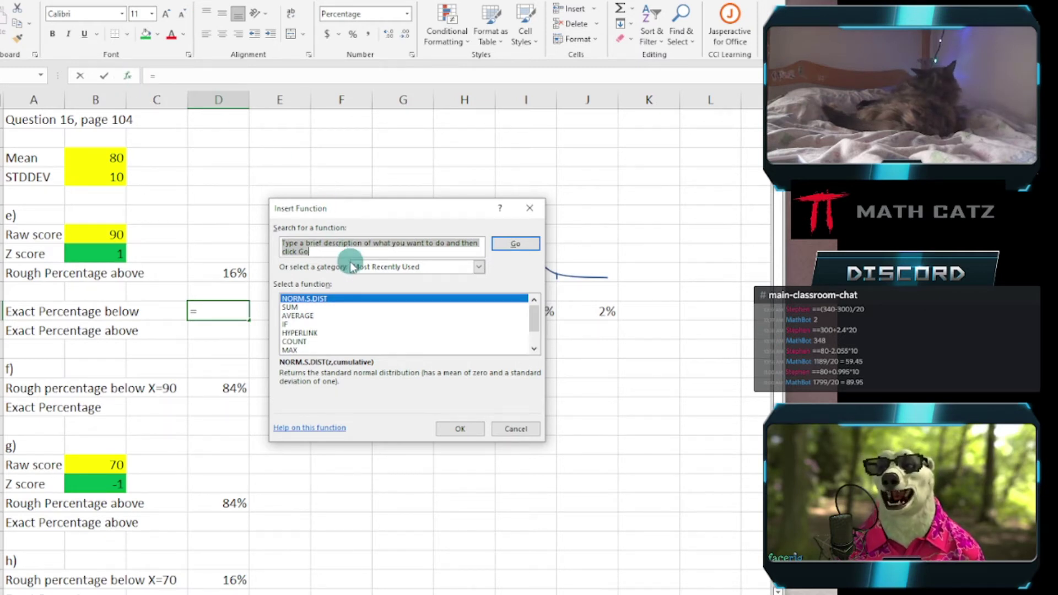
type("normal")
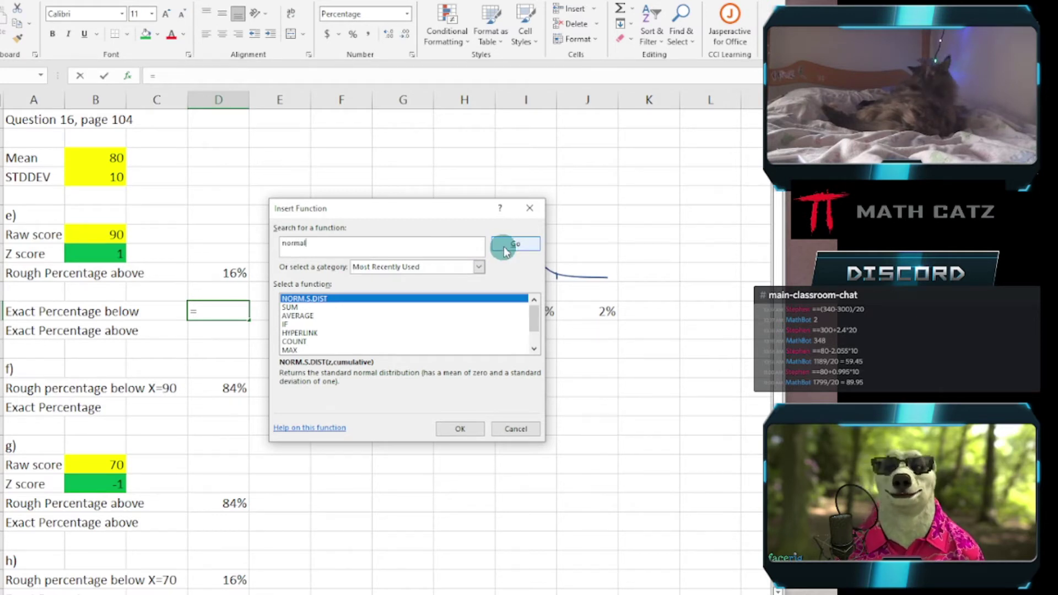
left_click(505, 246)
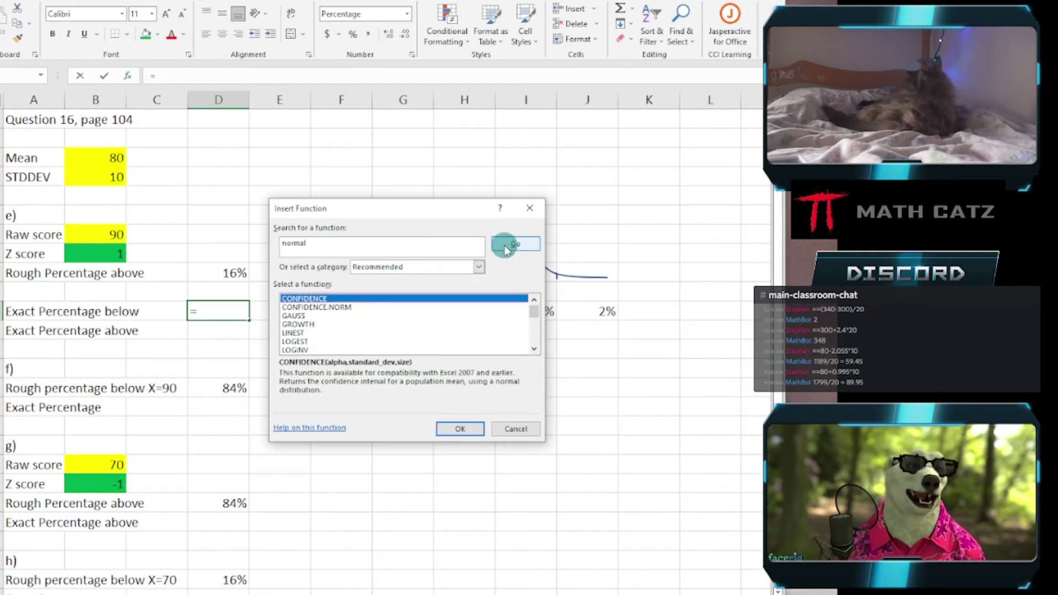
- Compare the NORM.S.DIST, NORM.S.INV, NORM.INV and NORM.DIST descriptions in the results
left_click(533, 350)
left_click(534, 351)
left_click(534, 350)
left_click(533, 351)
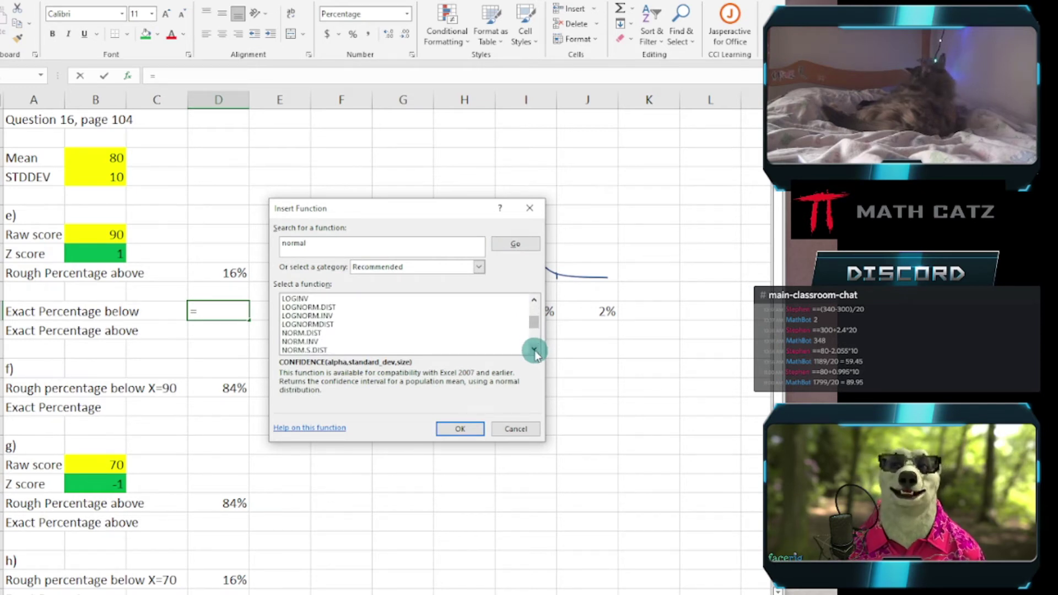
left_click(534, 350)
left_click(533, 350)
left_click(534, 350)
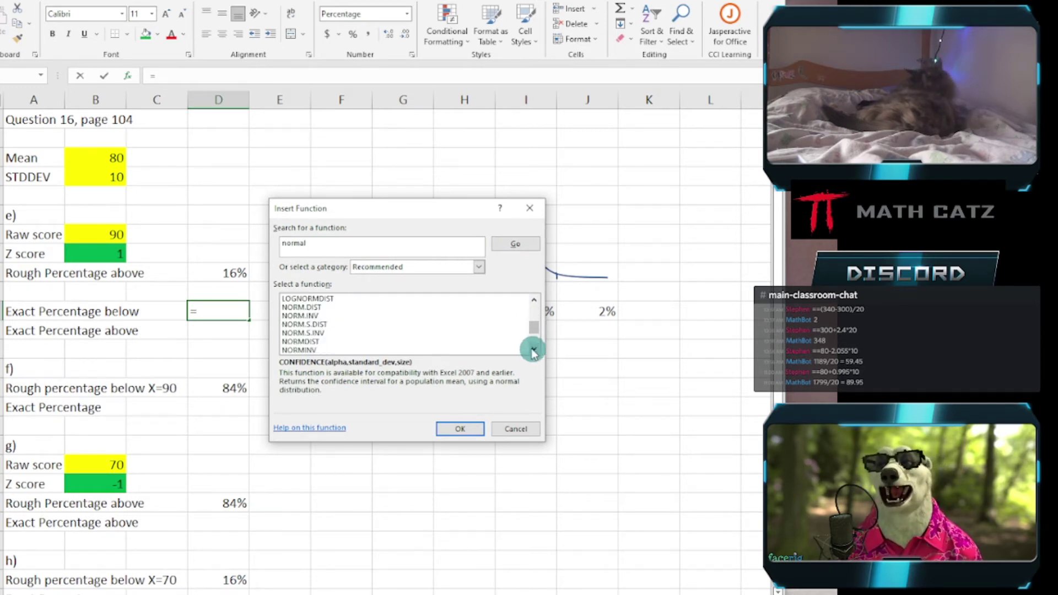
left_click(297, 325)
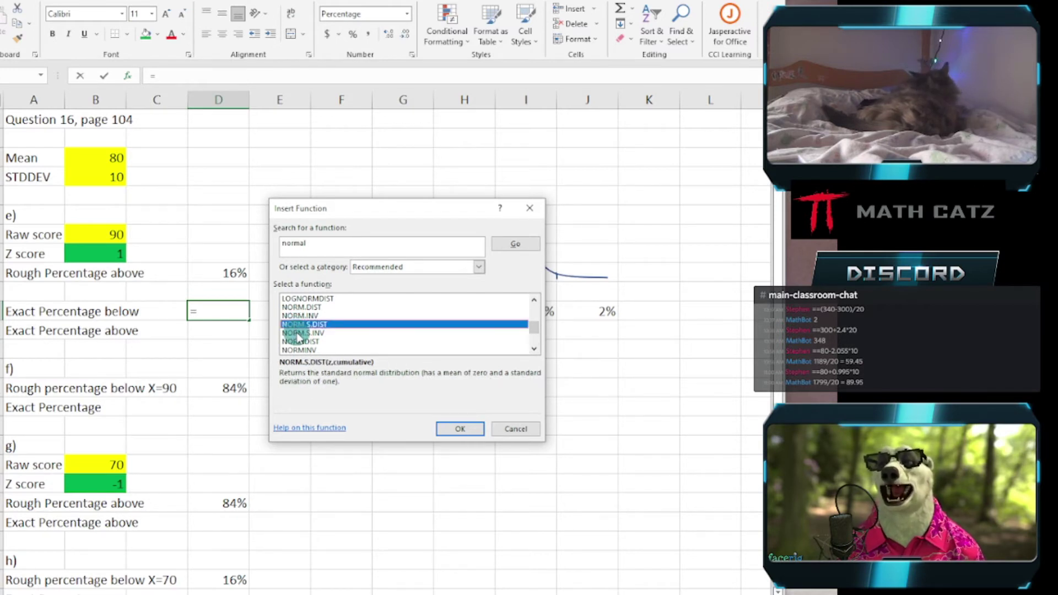
left_click(297, 333)
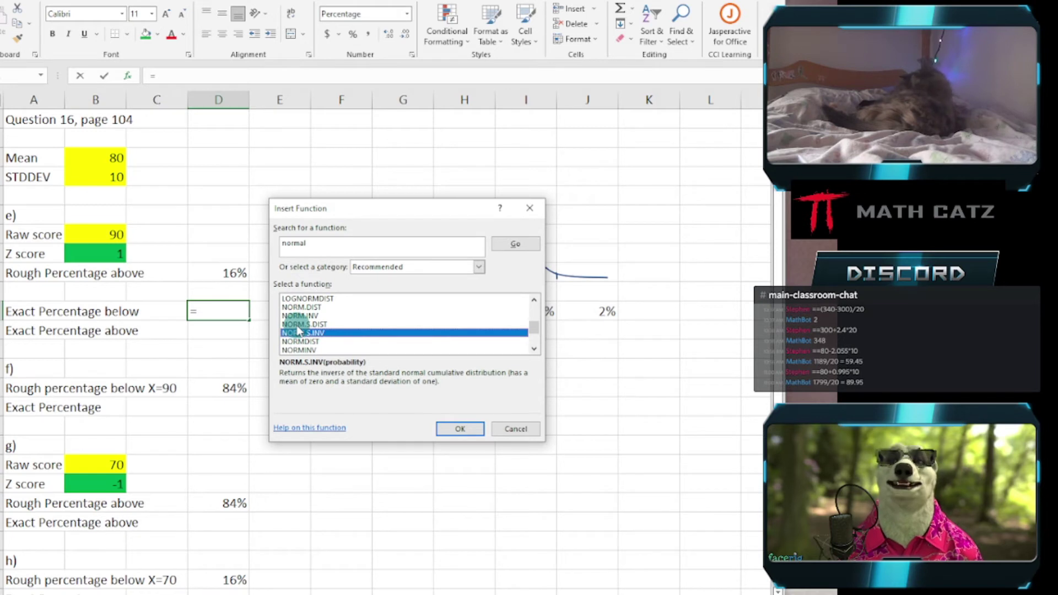
left_click(300, 307)
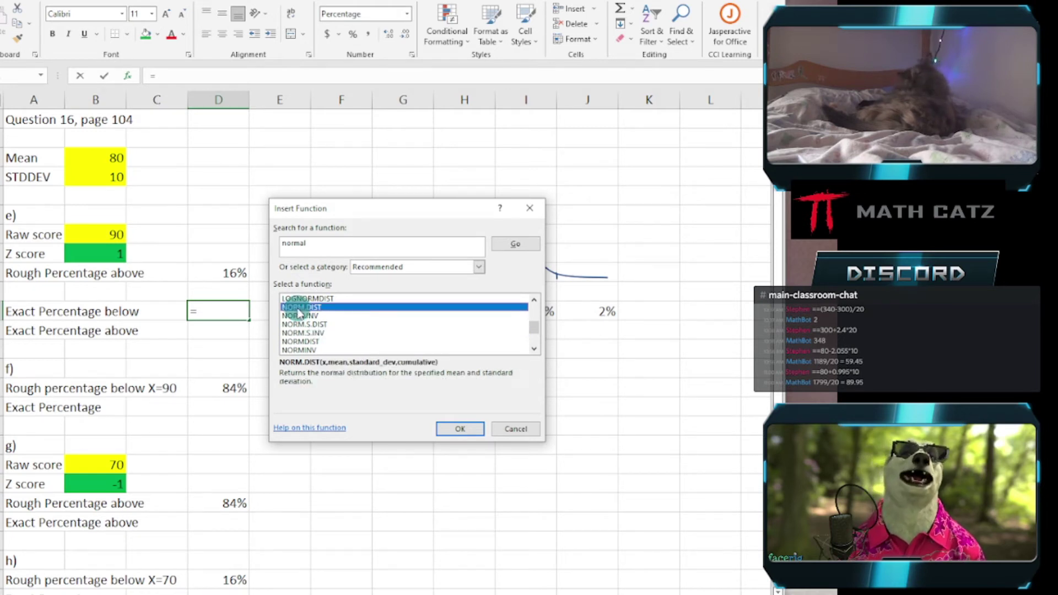
left_click(300, 315)
left_click(301, 307)
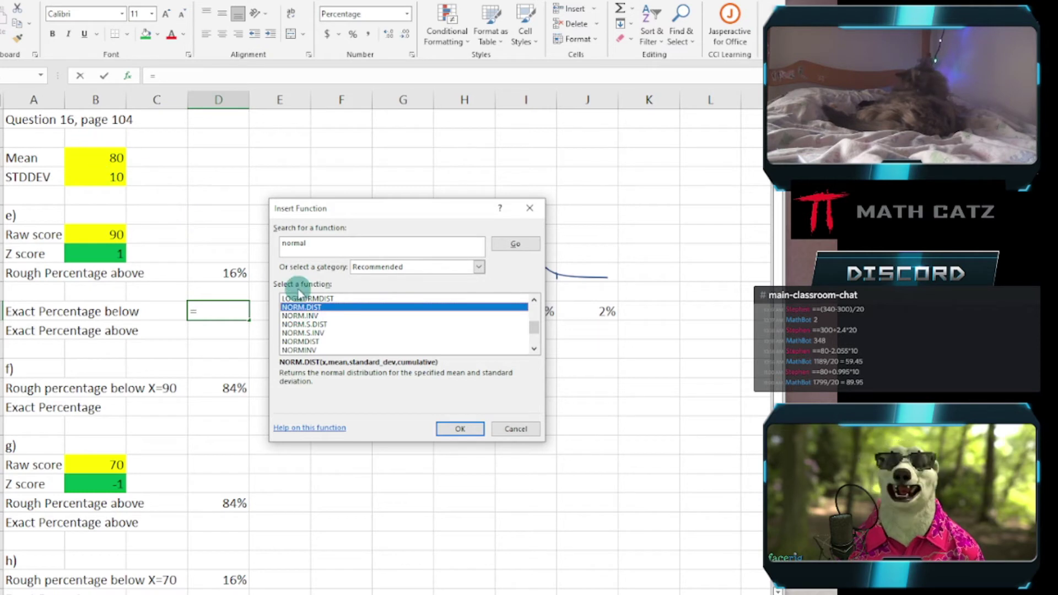
- Pick NORM.S.DIST over NORM.S.INV and confirm it as the function
left_click(326, 325)
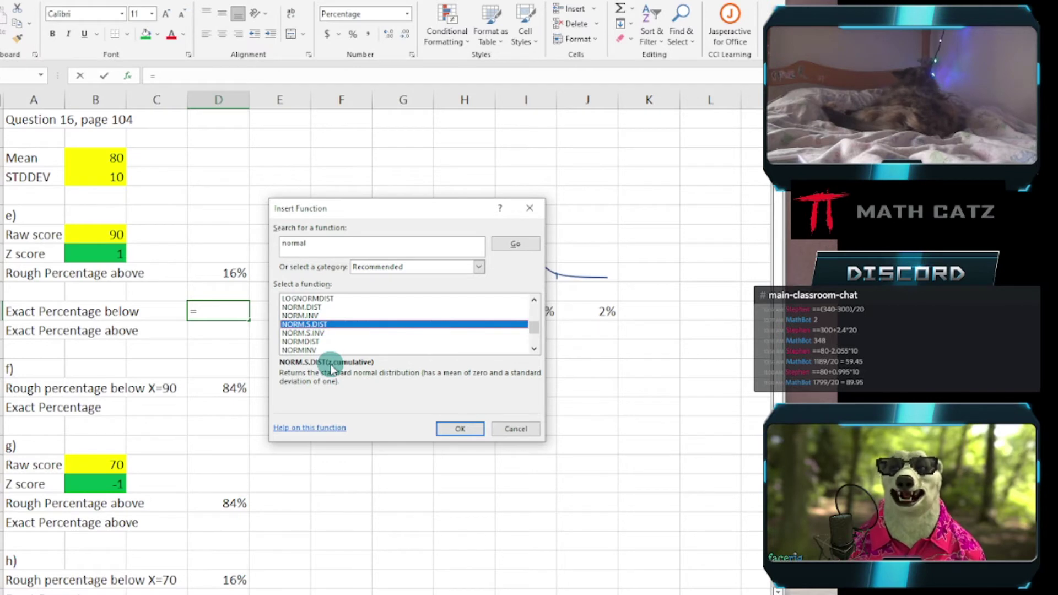
left_click(312, 334)
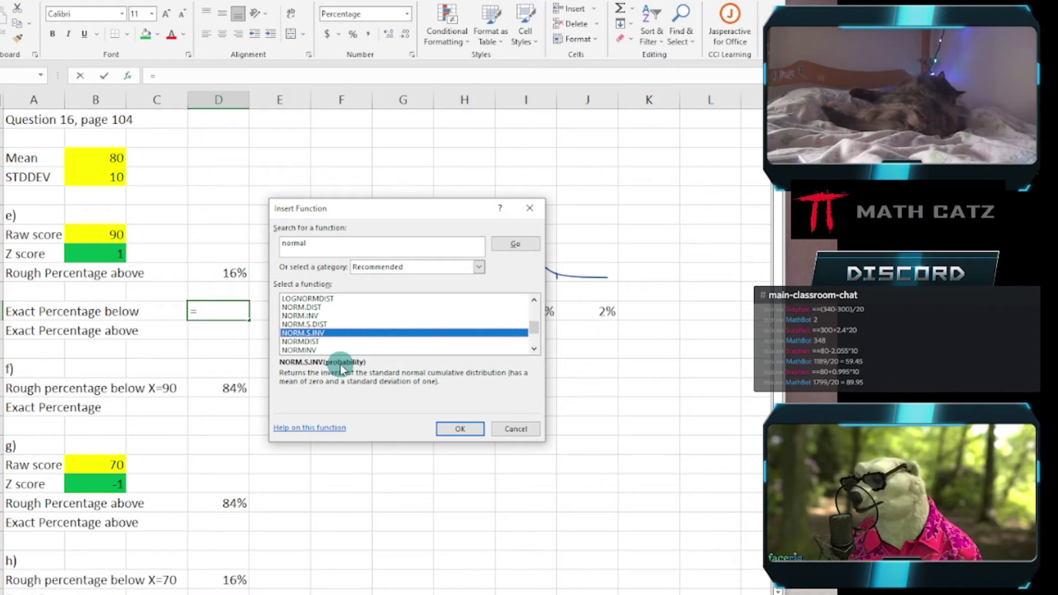
left_click(308, 324)
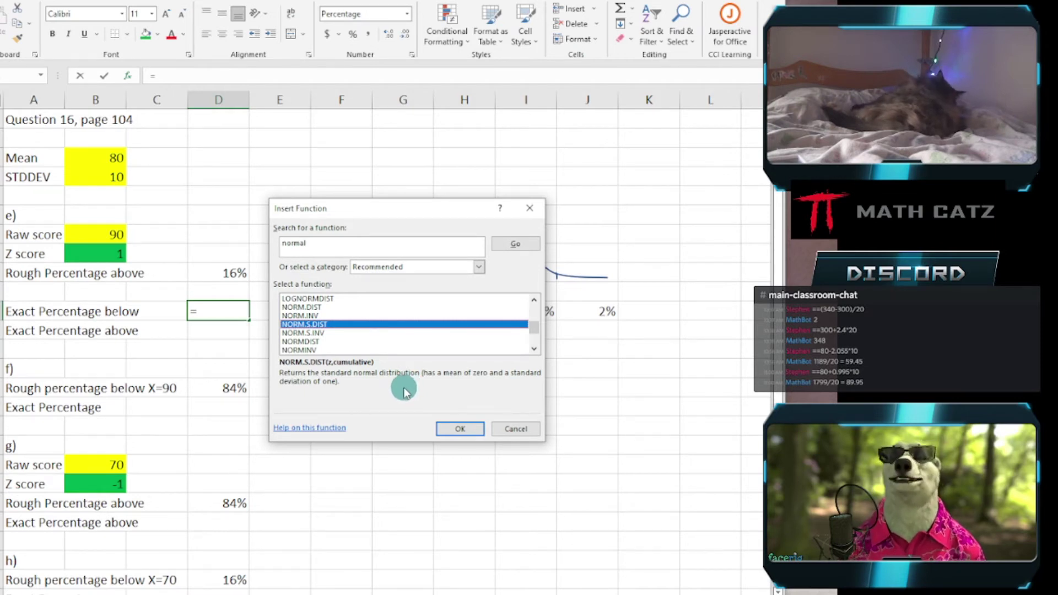
left_click_drag(410, 215, 421, 336)
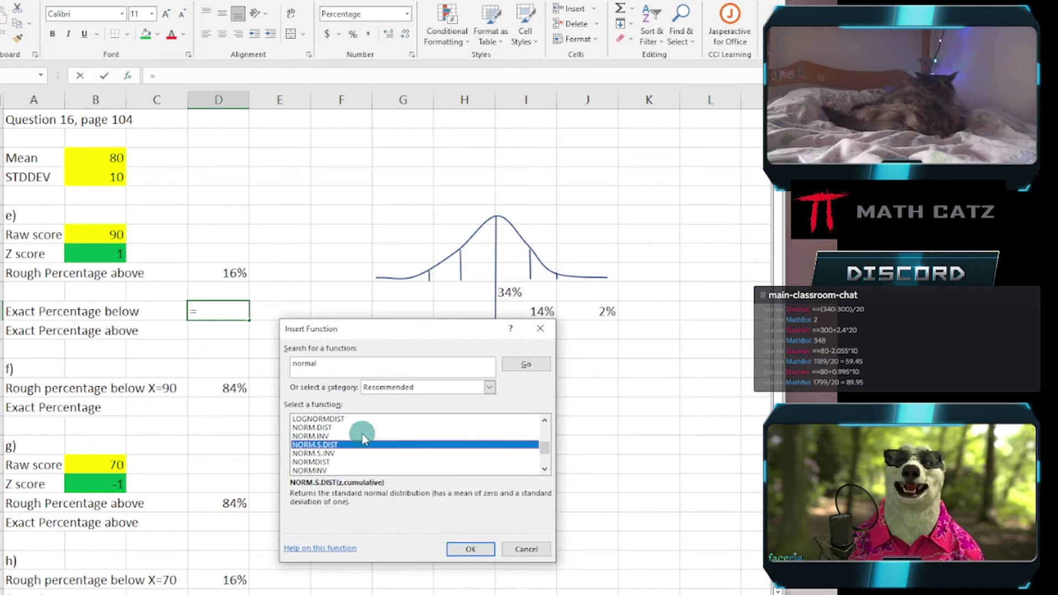
left_click(465, 550)
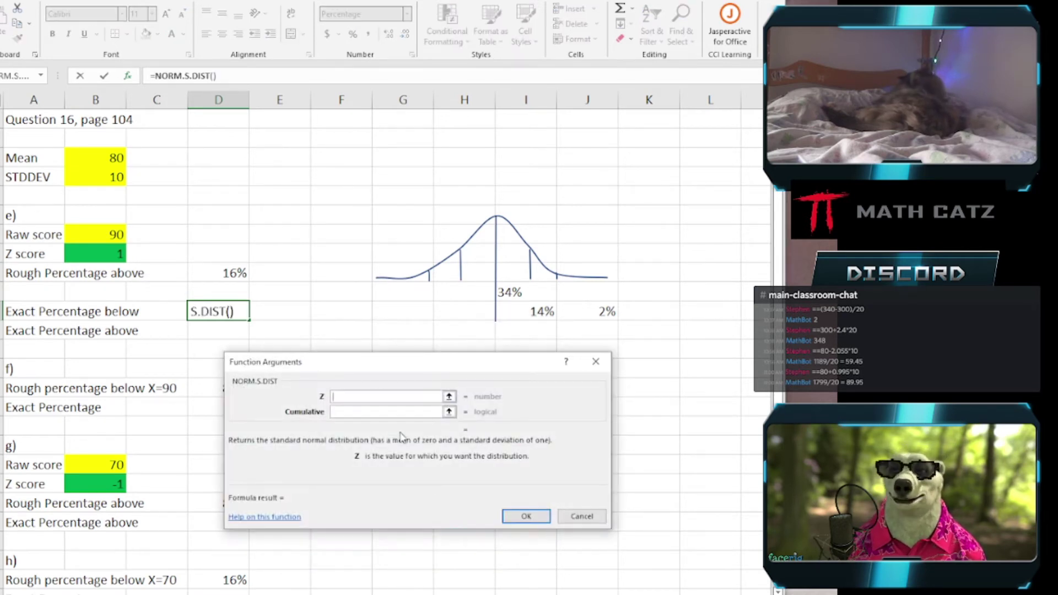
- Enter =NORM.S.DIST(1,TRUE) as part e's exact percentage below, giving 84%
left_click_drag(376, 358, 358, 346)
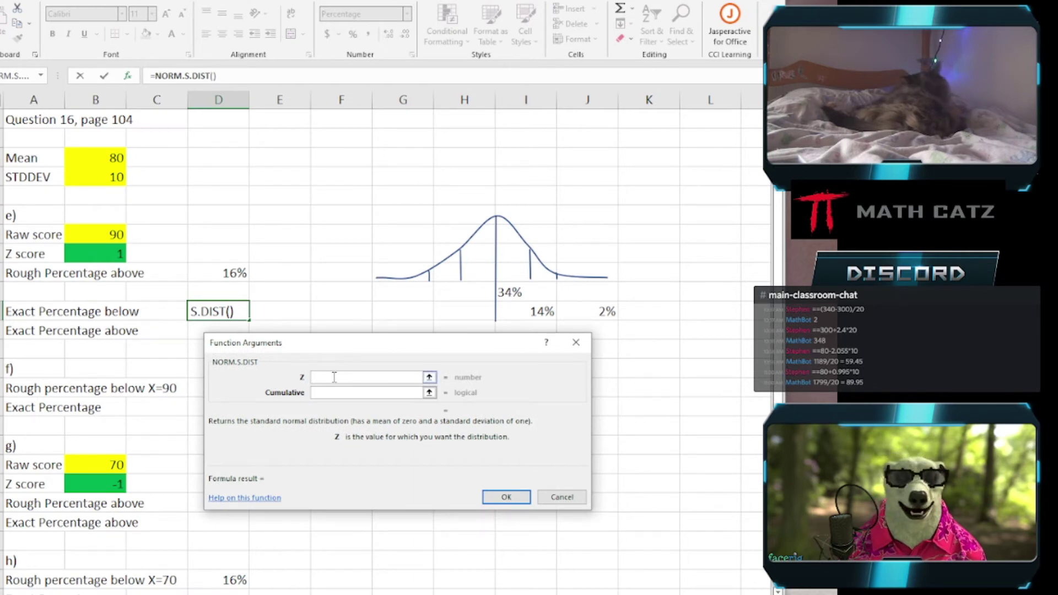
type("1")
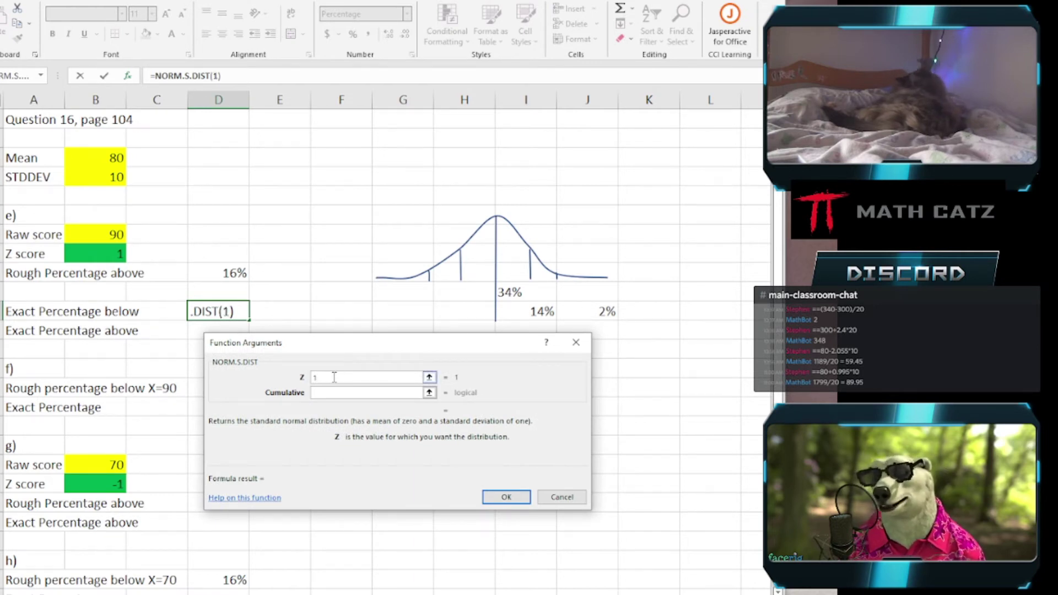
key("Escape")
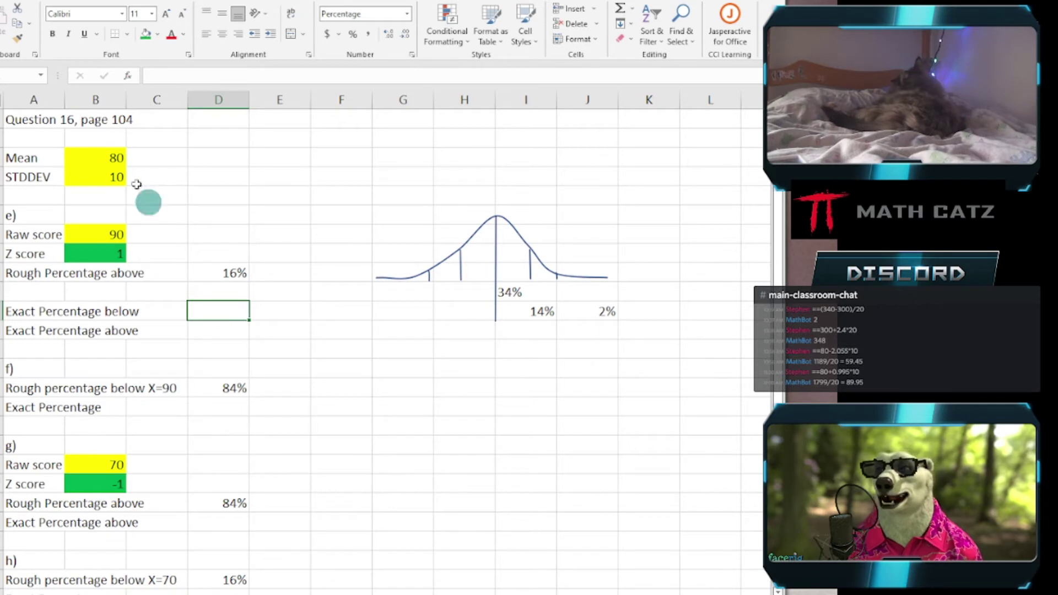
left_click(127, 76)
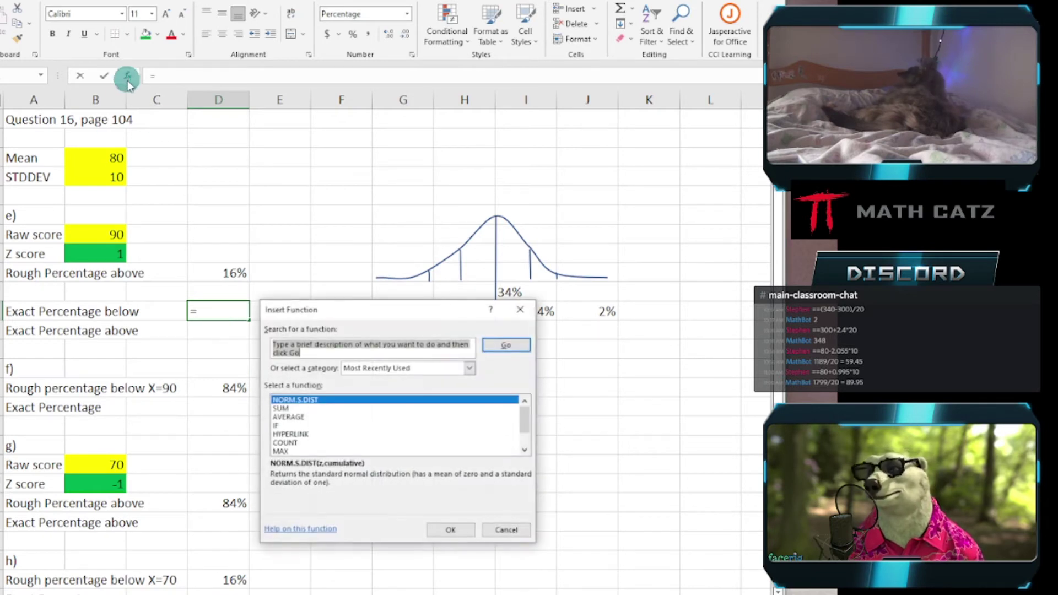
double_click(308, 400)
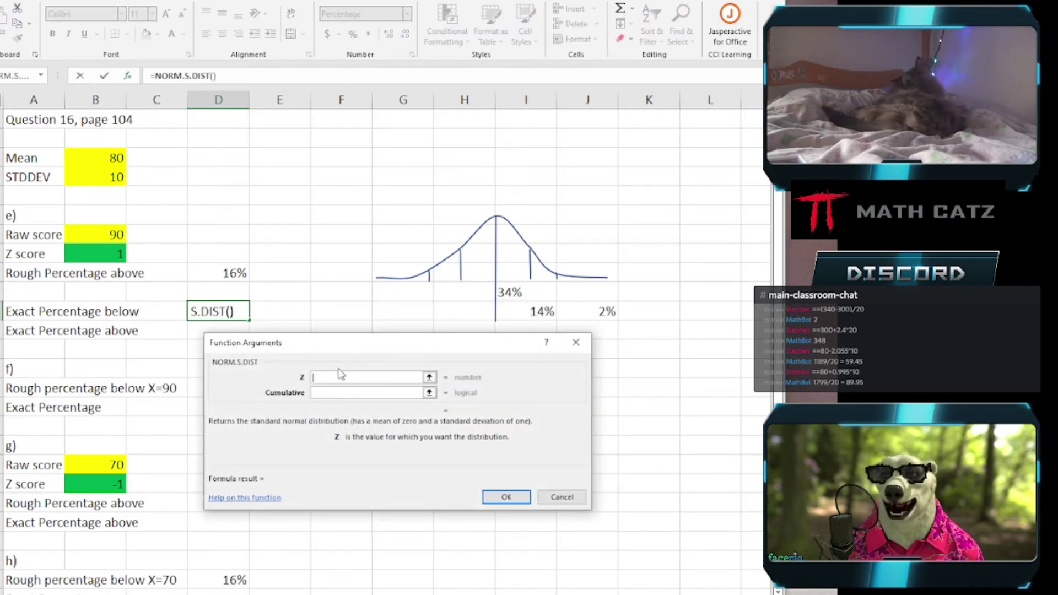
left_click(88, 253)
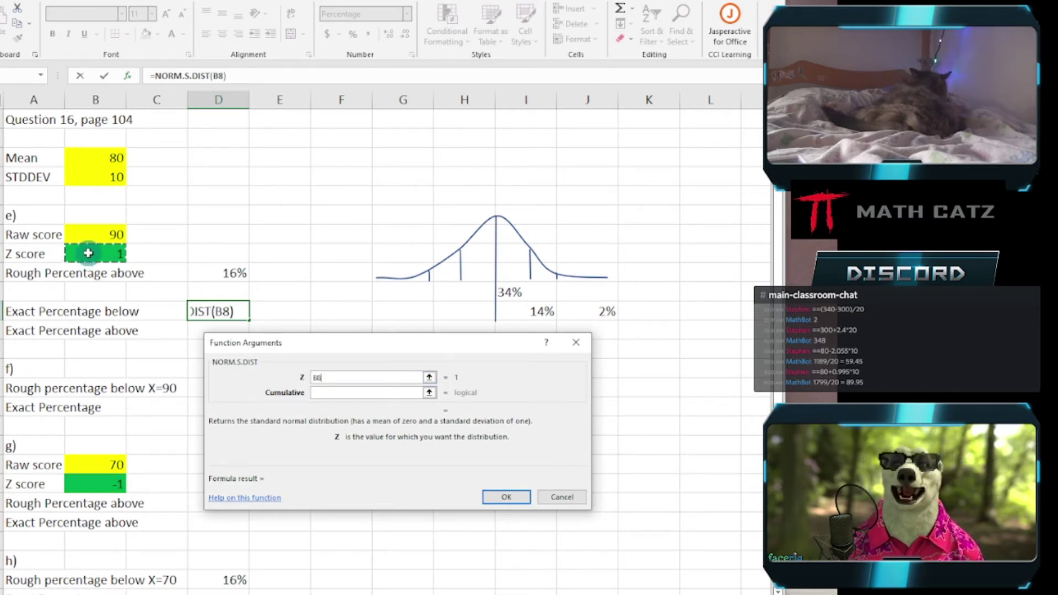
key("BackSpace")
key("BackSpace")
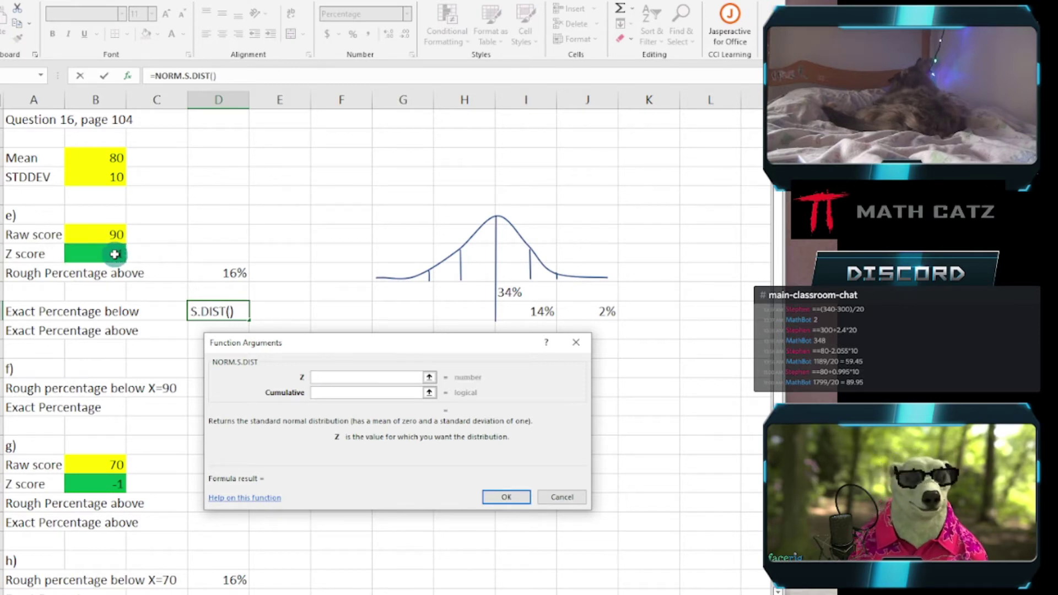
type("1")
left_click(336, 392)
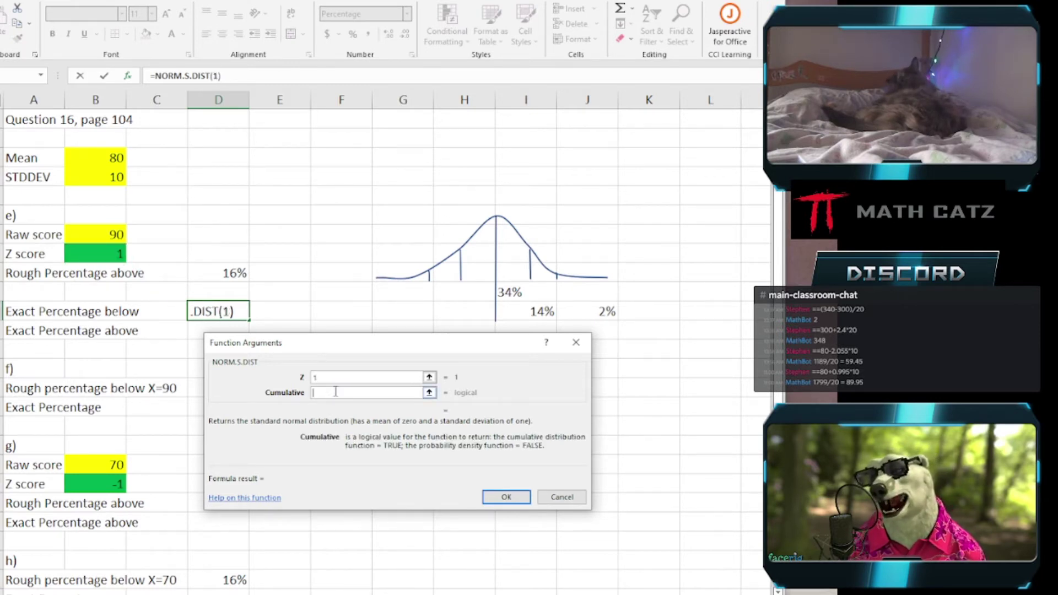
type("TRUE")
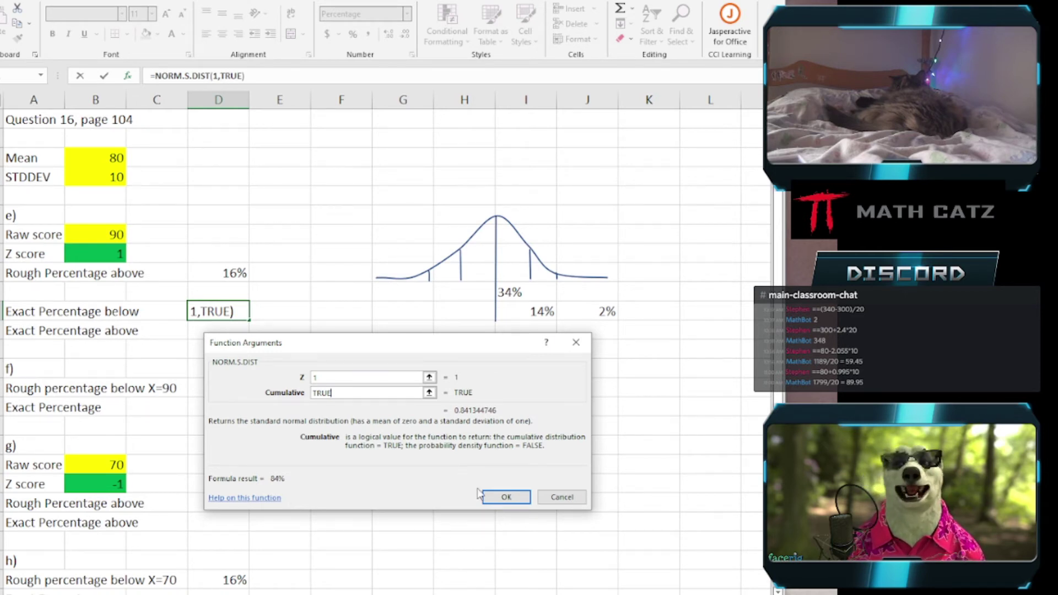
left_click(505, 497)
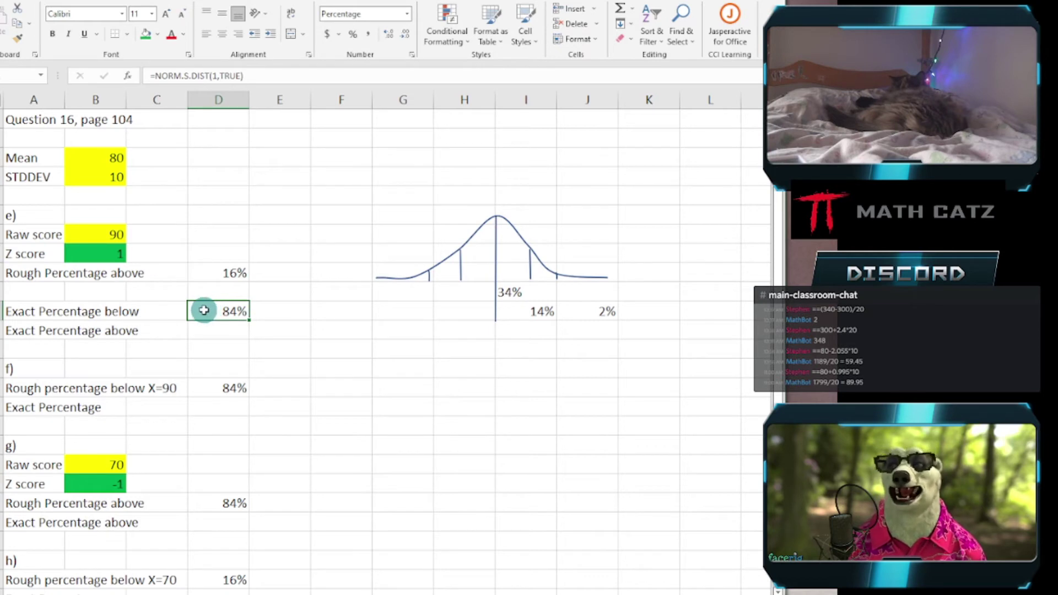
- Set part e's exact percentage above to =100%-D11
left_click(203, 330)
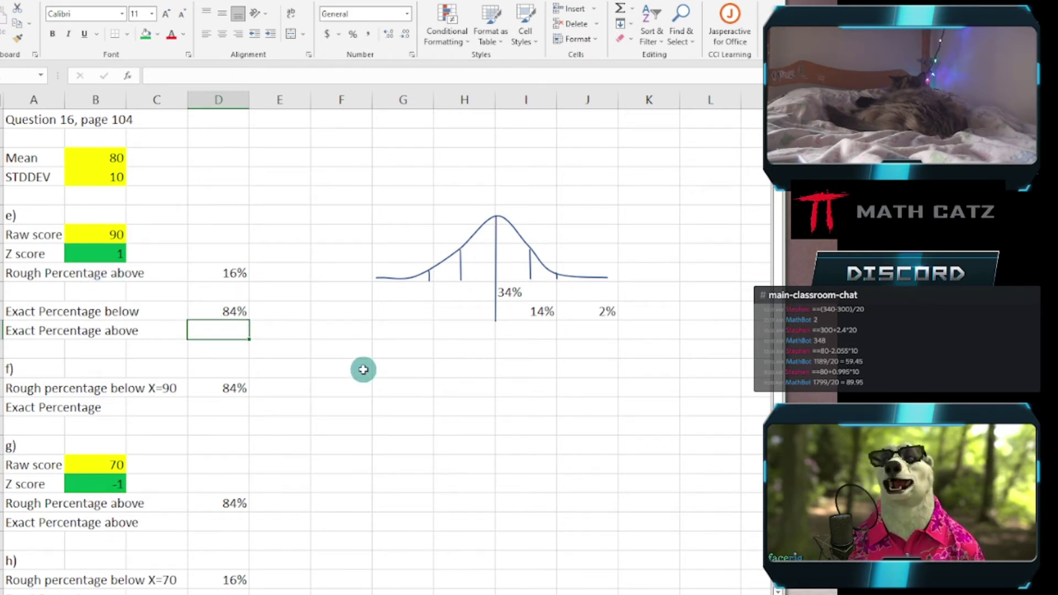
type("=")
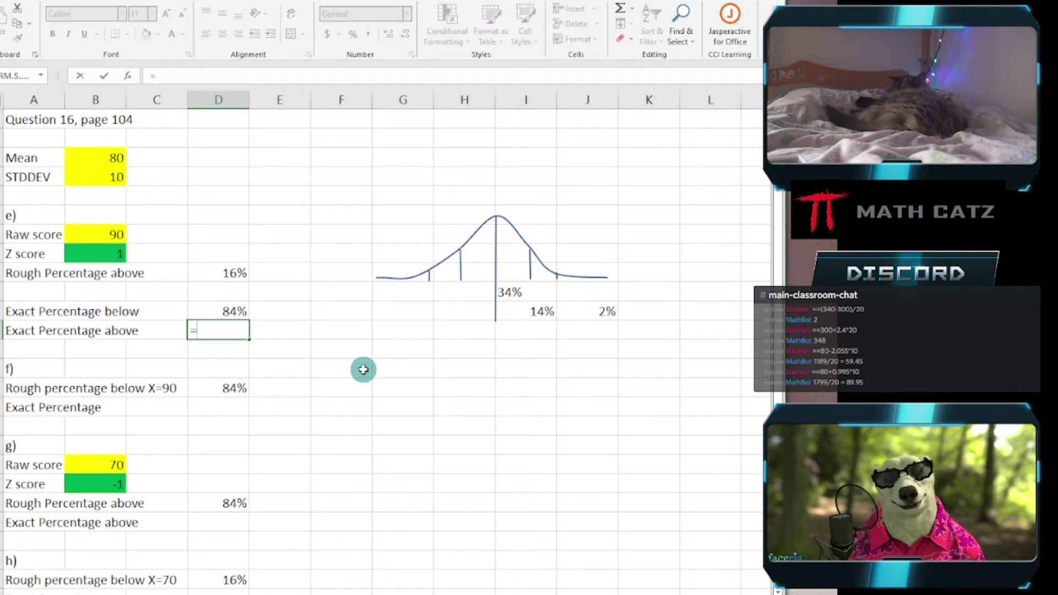
type("100%")
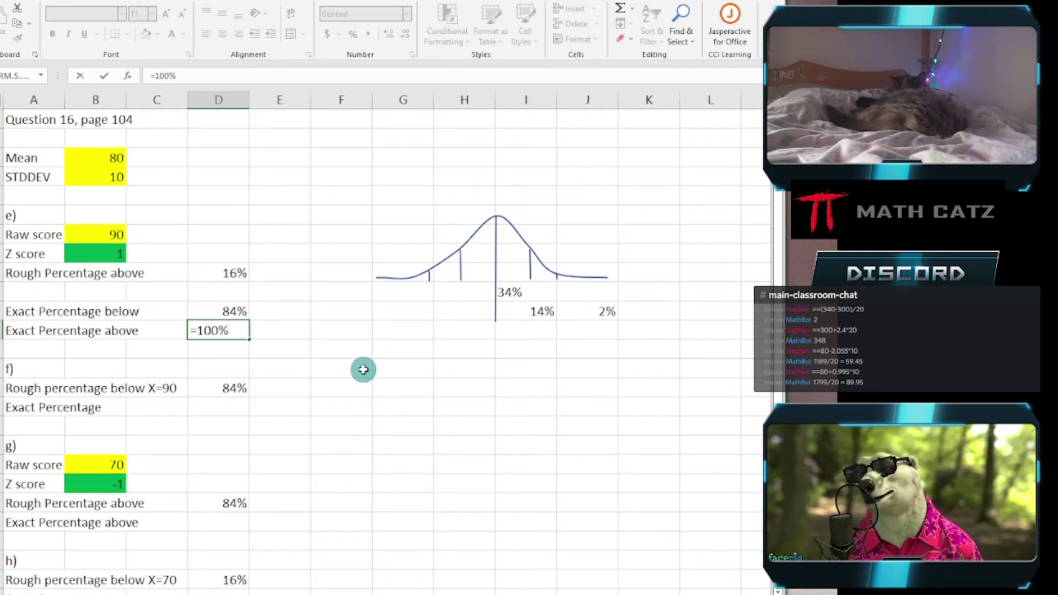
type("-")
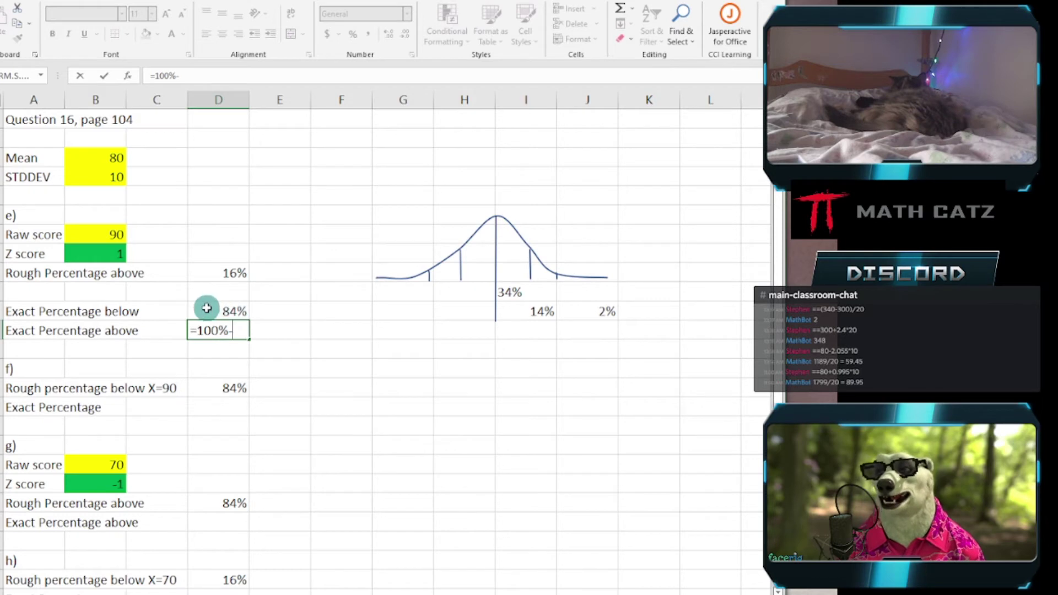
left_click(206, 309)
key("Return")
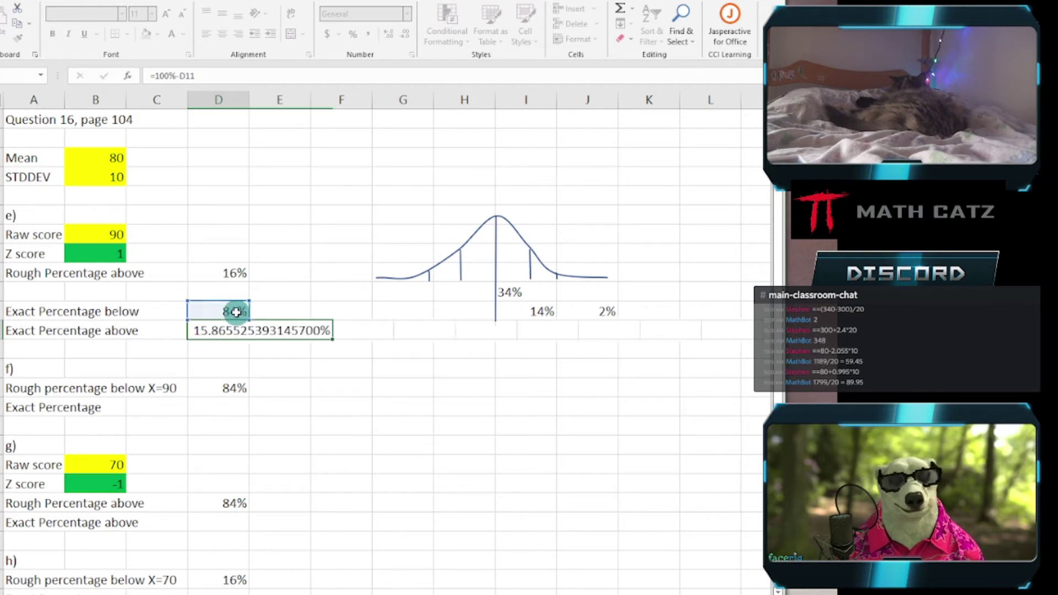
- Open Format Cells for the 84% exact percentage below
left_click(255, 312)
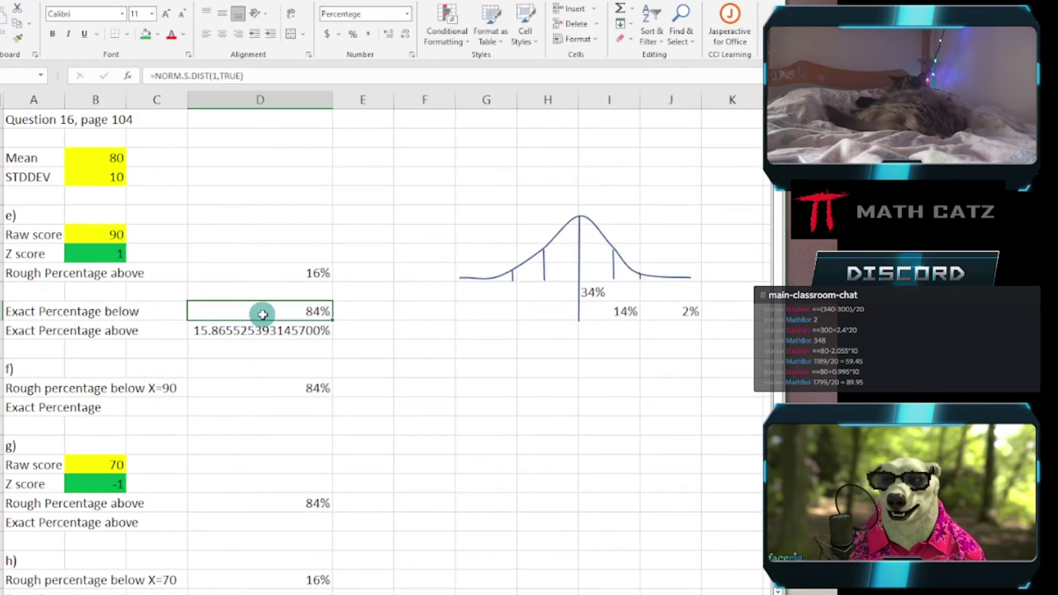
right_click(269, 316)
left_click(309, 256)
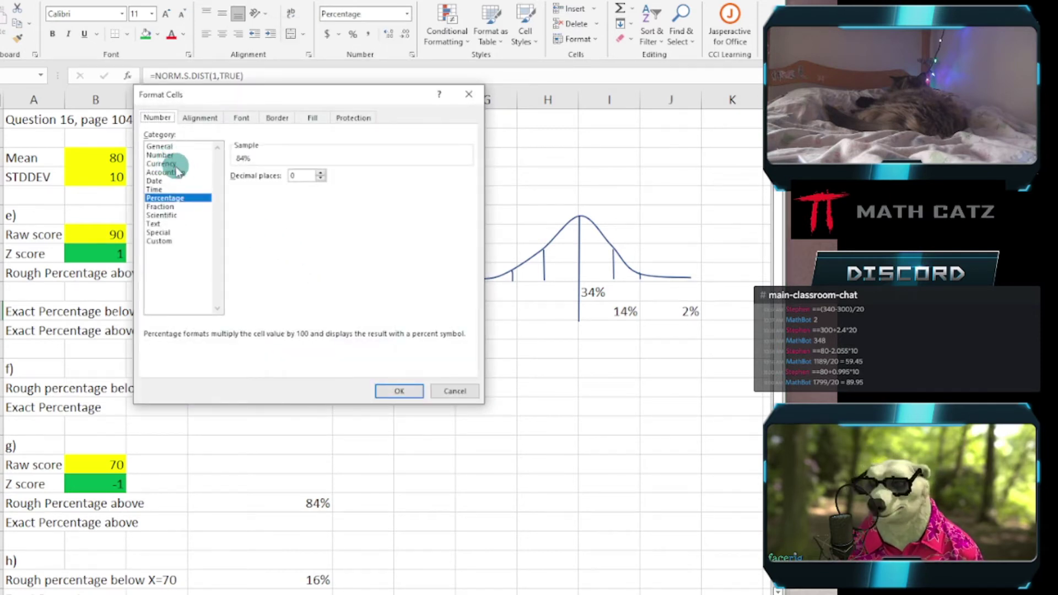
- Format both exact percentages with 2 decimals (84.13%, 15.87%) and narrow column D
double_click(320, 173)
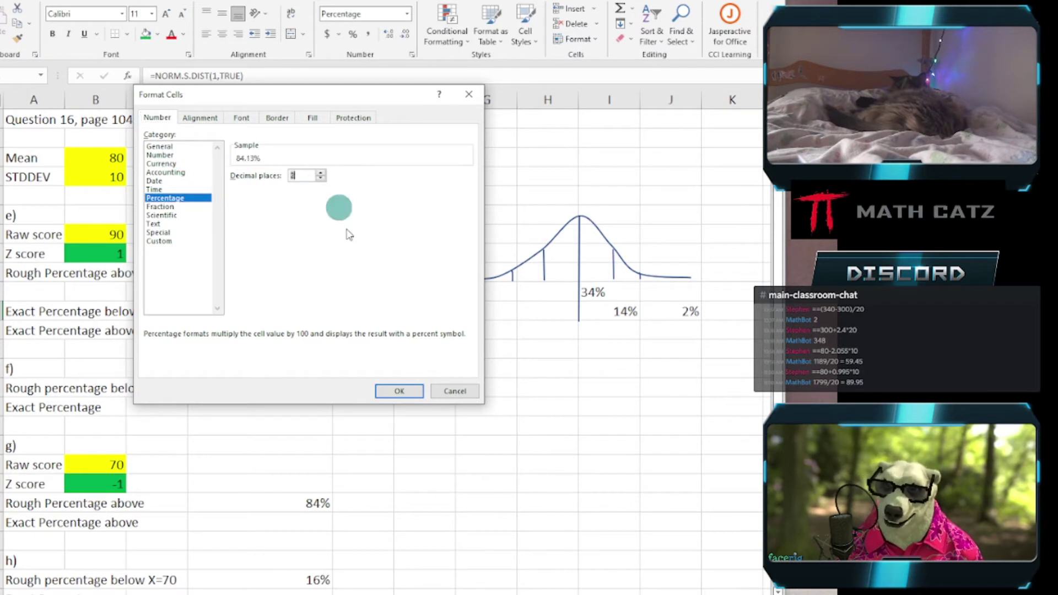
left_click(392, 391)
left_click(281, 329)
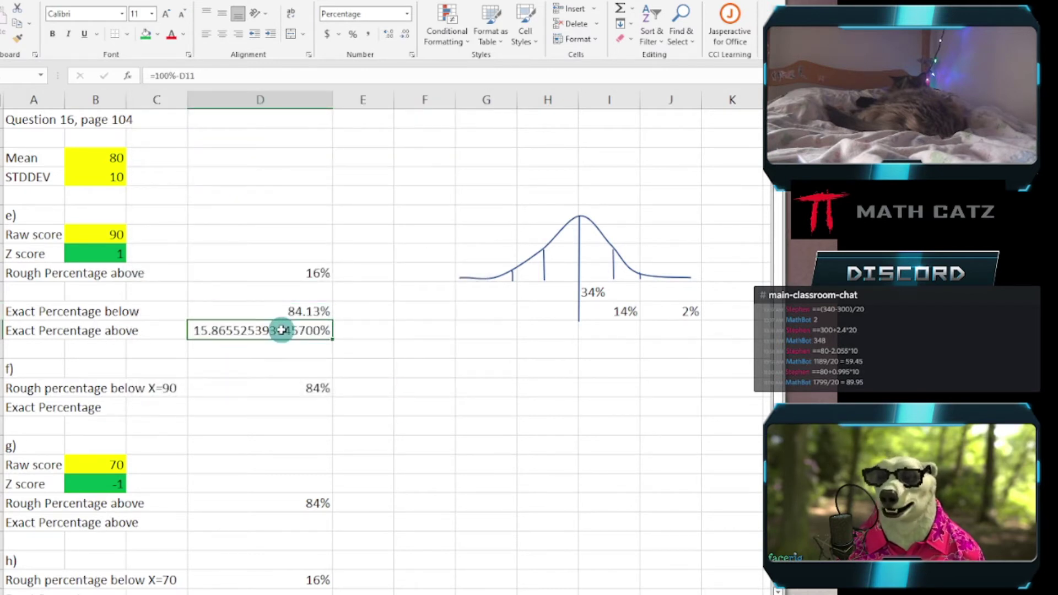
key("F4")
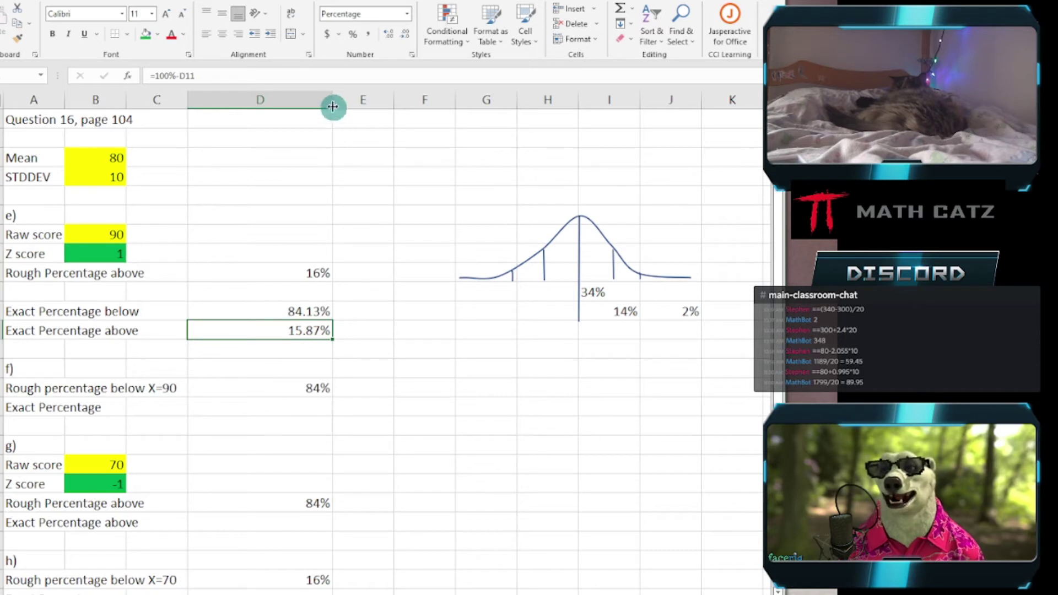
left_click_drag(332, 100, 275, 100)
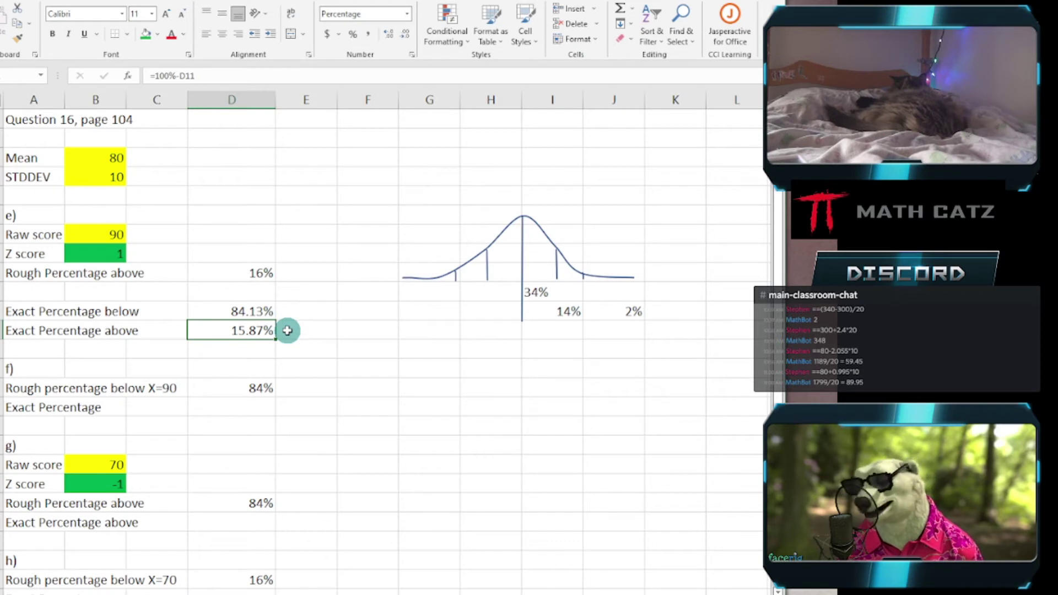
double_click(219, 330)
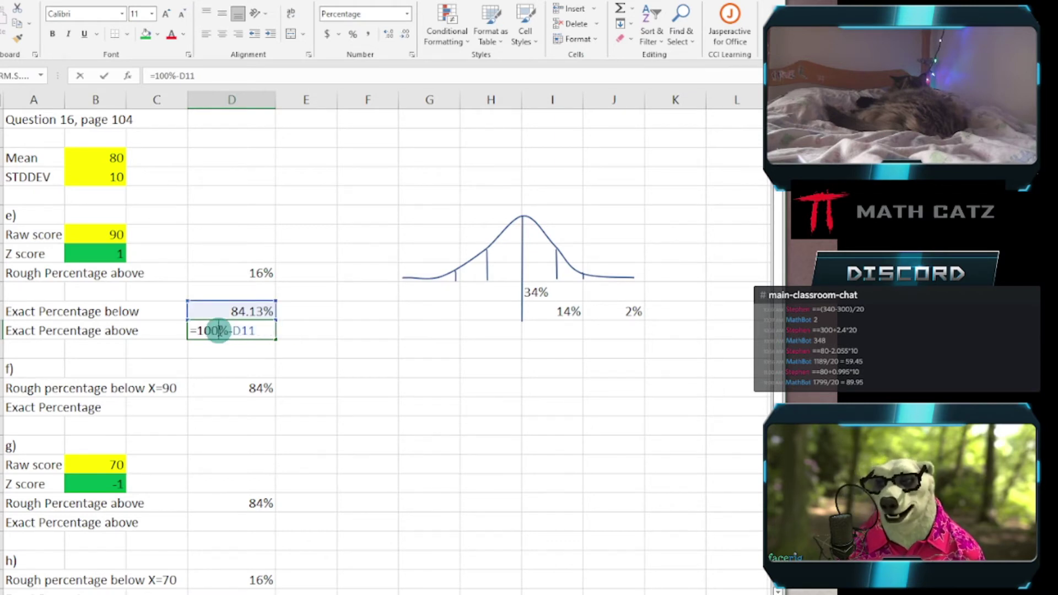
key("Escape")
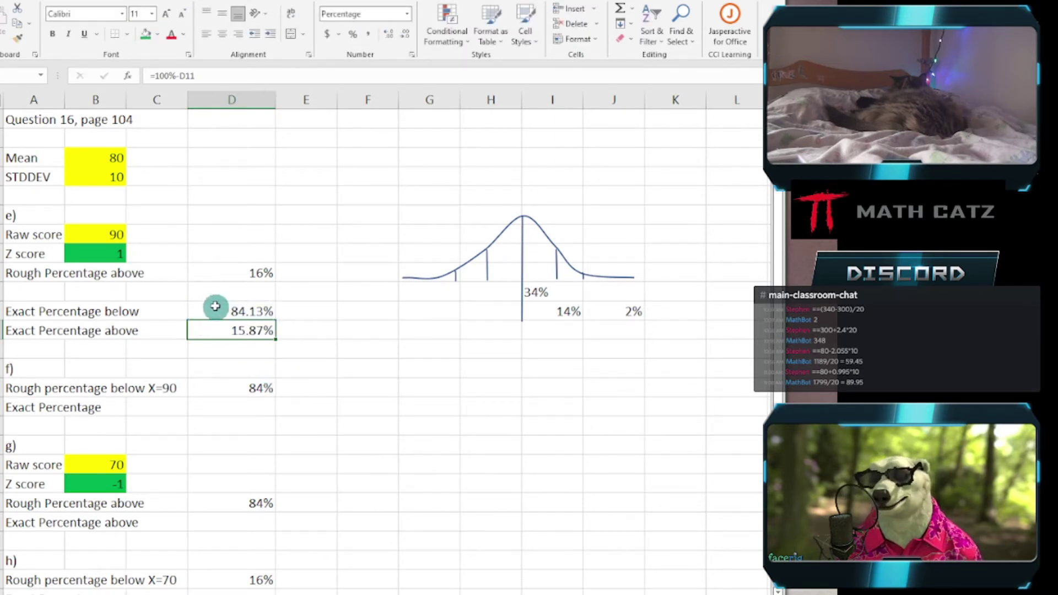
double_click(217, 309)
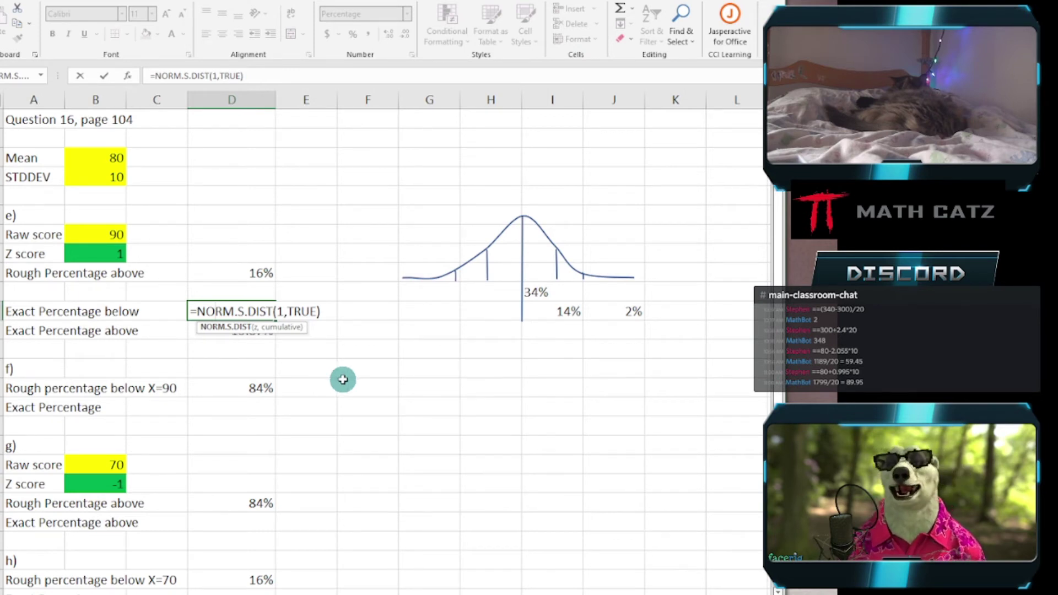
key("ctrl+Return")
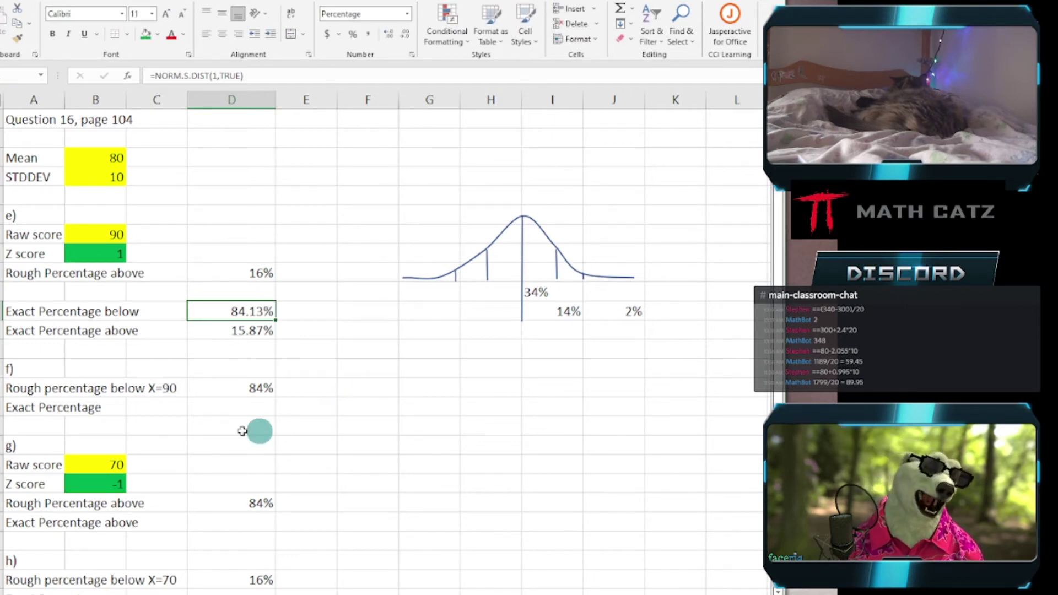
- Set part f's exact percentage cell D19 to =D11, showing 84.13%
left_click(20, 409)
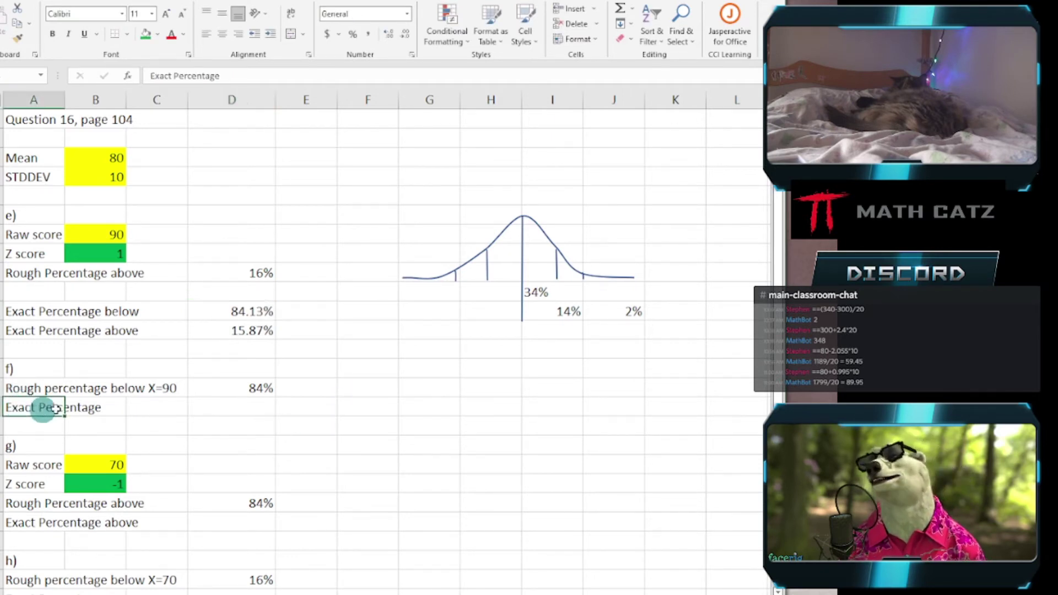
left_click(253, 405)
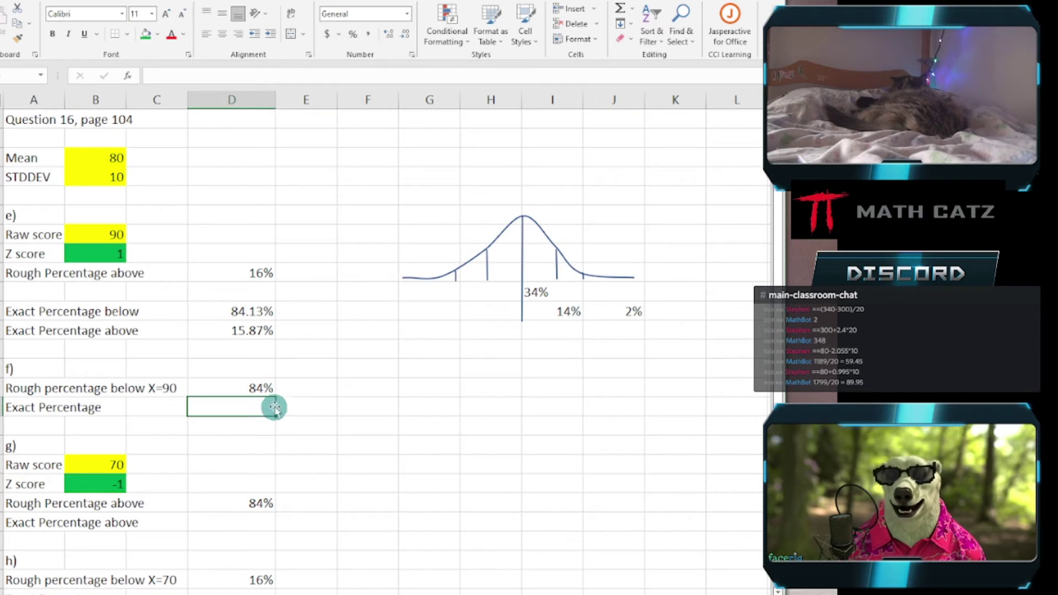
type("=")
left_click(221, 309)
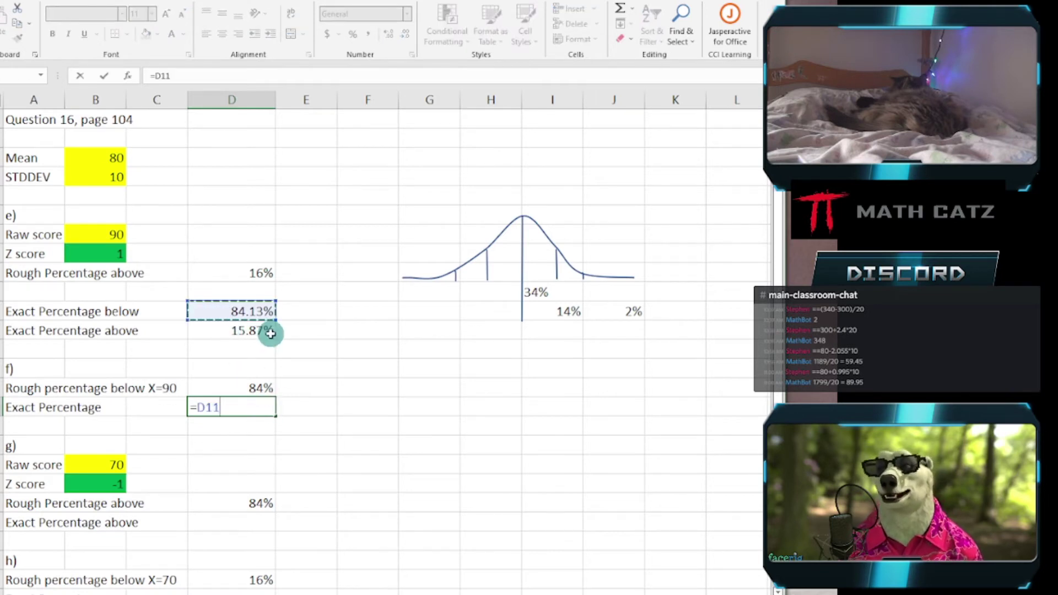
key("Return")
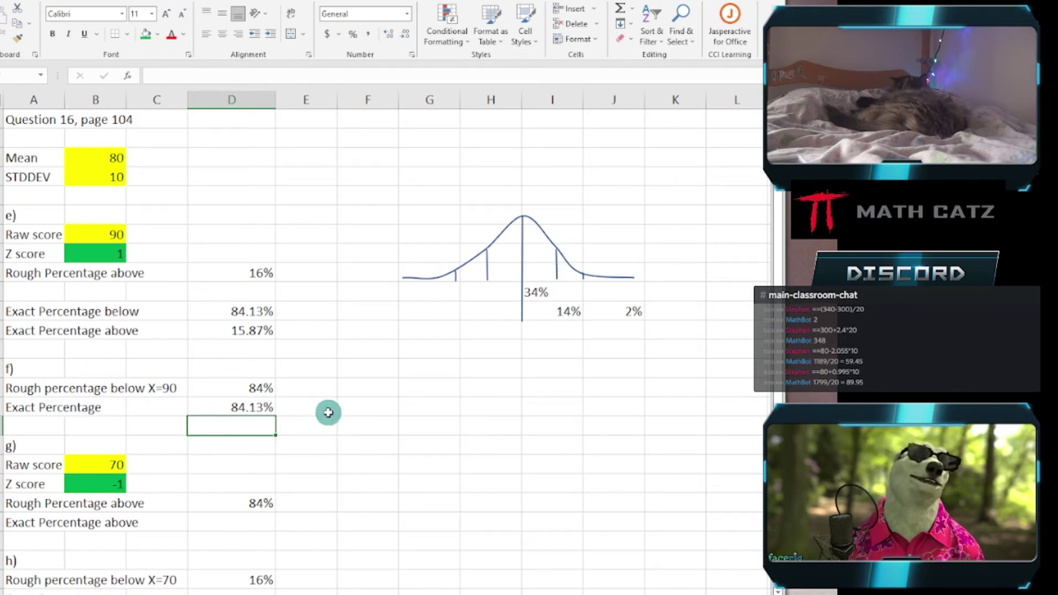
- Drag the bell-curve sketch down beside parts g and h
scroll(328, 413, "down", 2)
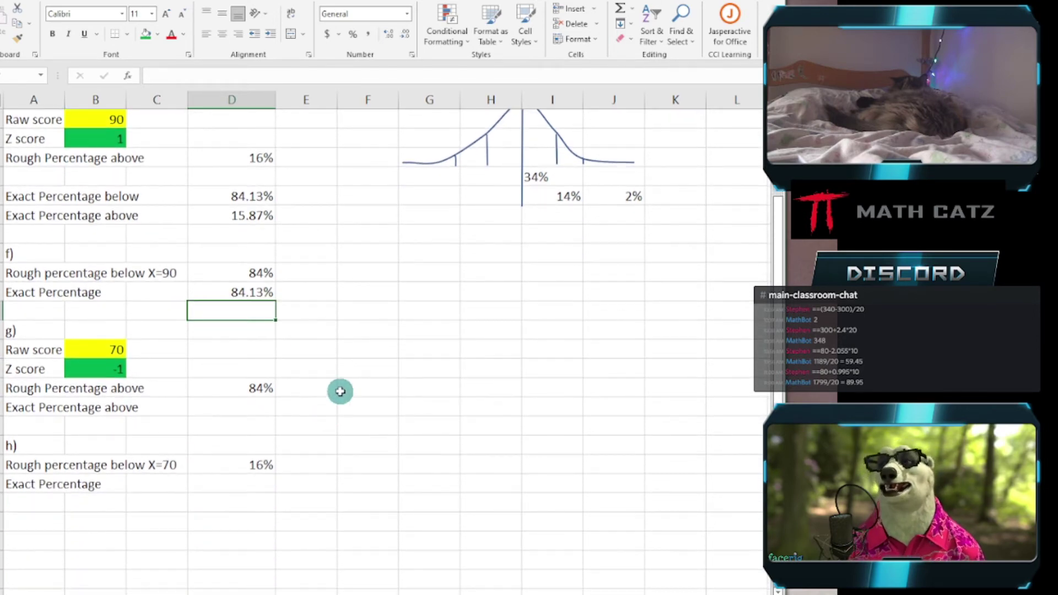
scroll(338, 391, "down", 1)
scroll(339, 391, "down", 1)
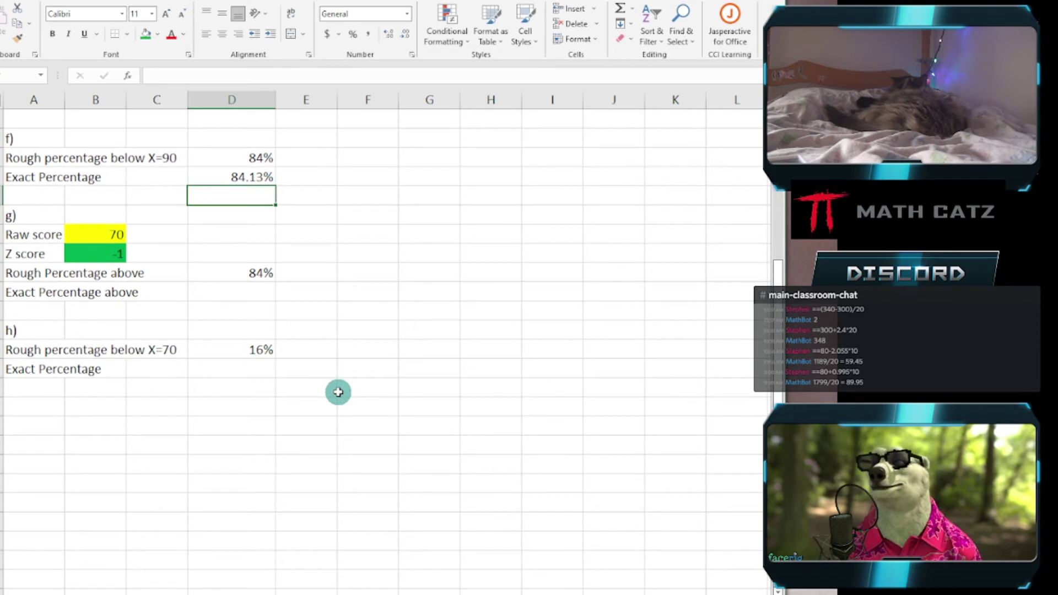
scroll(338, 391, "up", 4)
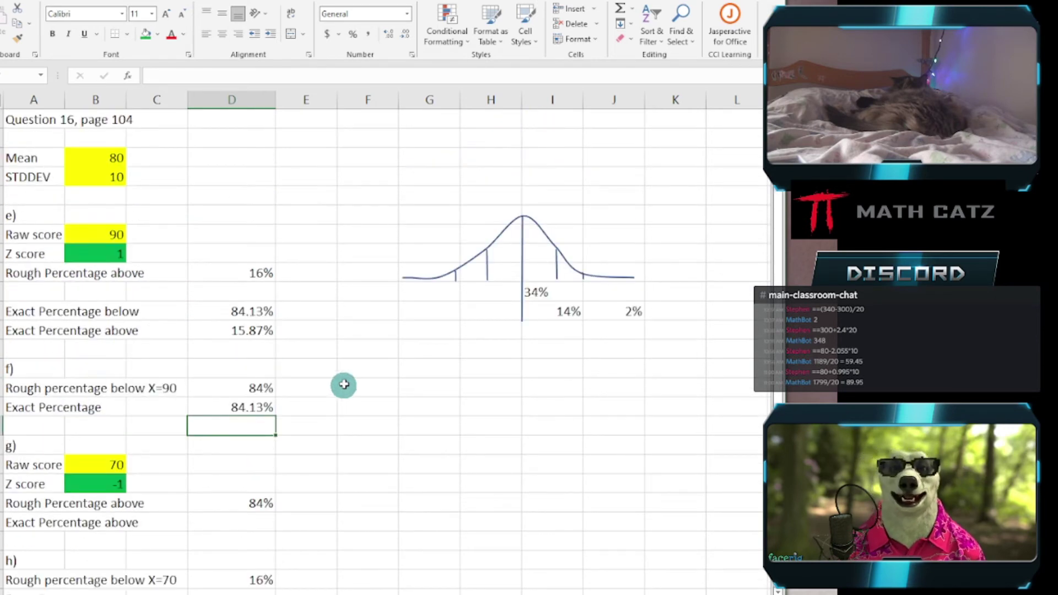
mouse_move(394, 194)
left_mouse_down()
mouse_move(601, 338)
mouse_move(576, 401)
mouse_move(600, 581)
mouse_move(600, 561)
left_mouse_up()
scroll(595, 551, "down", 4)
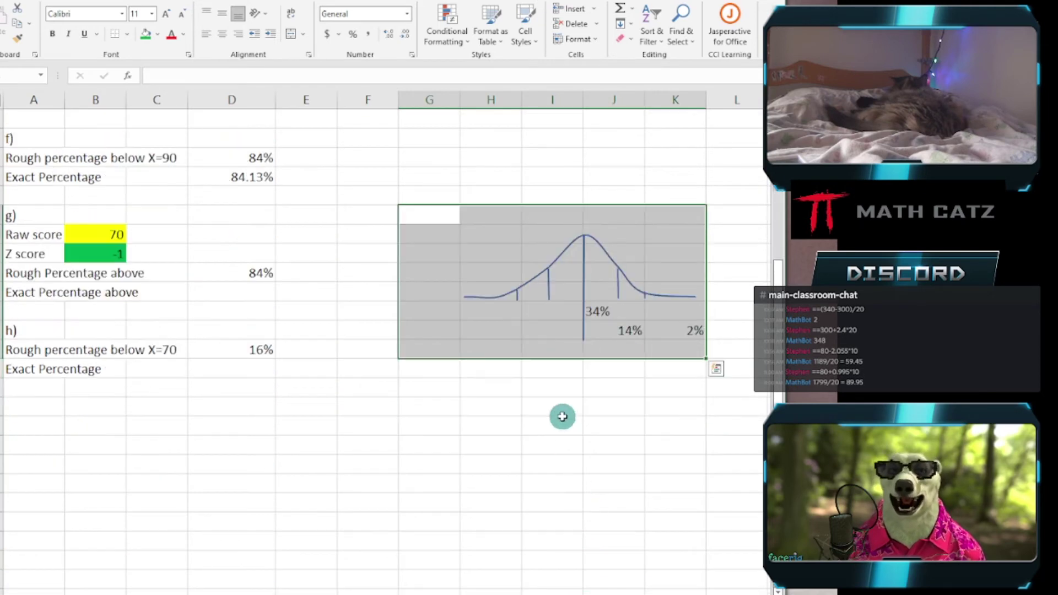
left_click(512, 405)
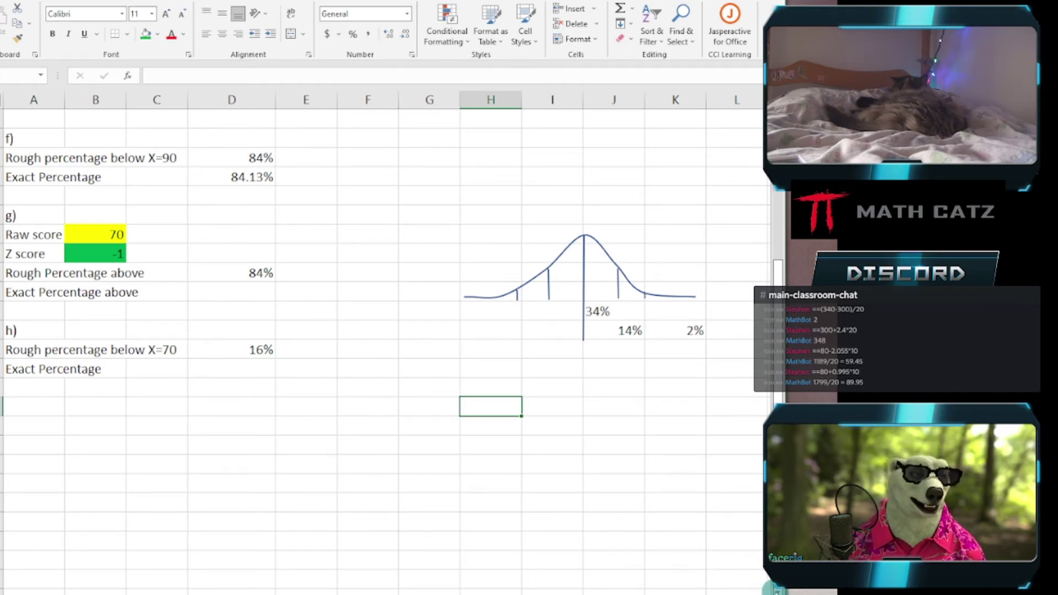
- Select the row beneath part h's rough percentage line
scroll(777, 589, "down", 2)
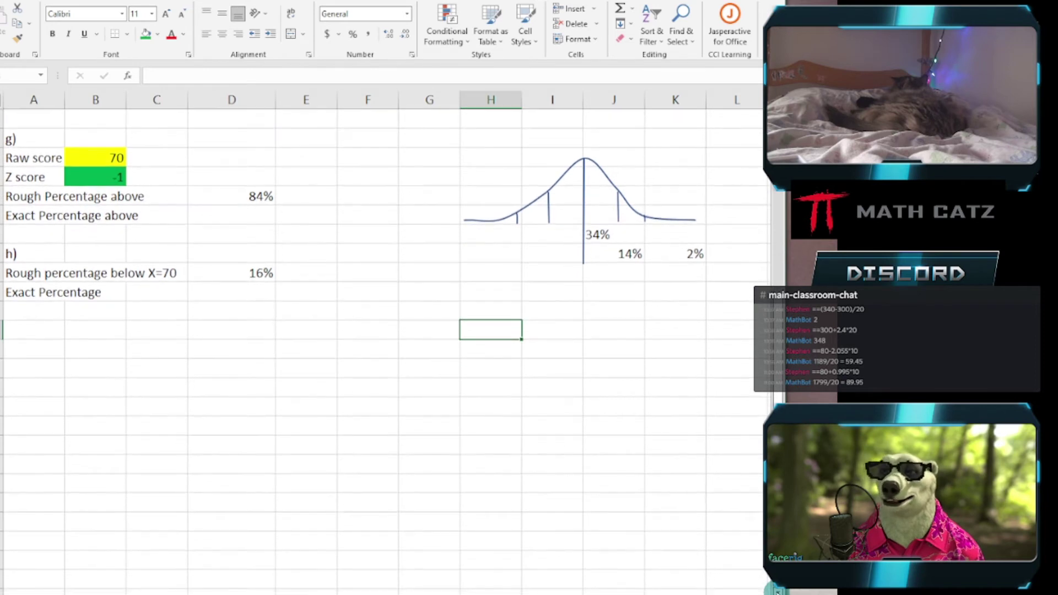
left_click(17, 273)
key("Up")
left_click(28, 307)
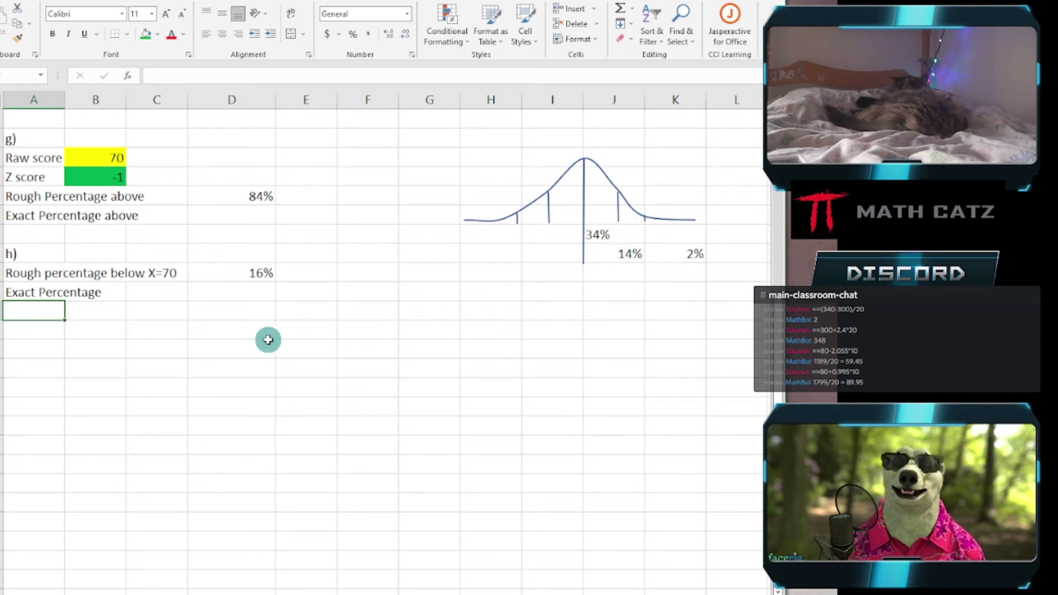
- Relabel part h's row 'Exact Percentage below Z = -1' and select its answer cell
left_click(33, 292)
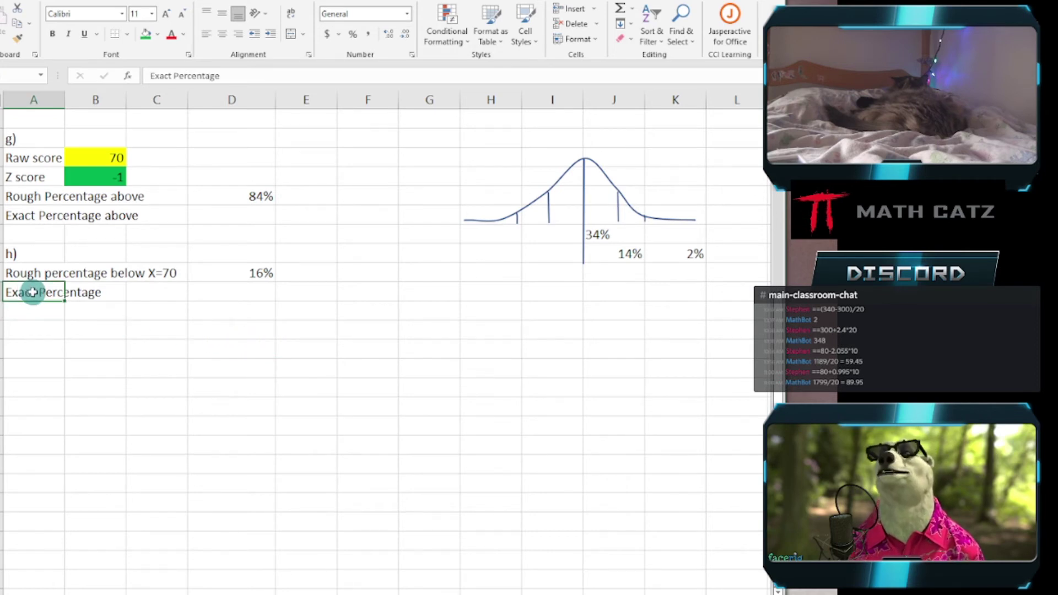
left_click(229, 76)
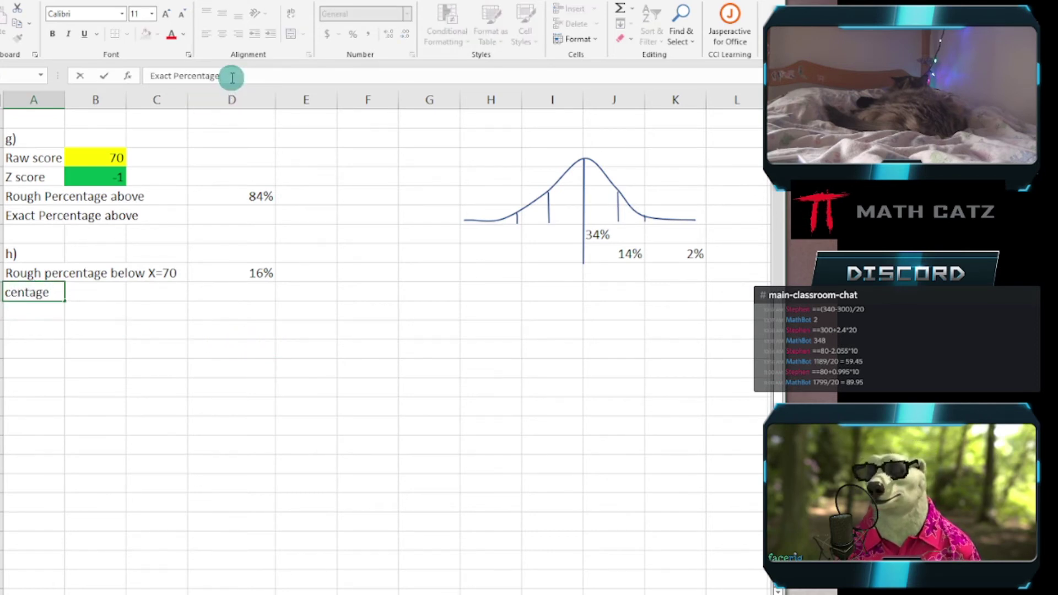
type("below Z=")
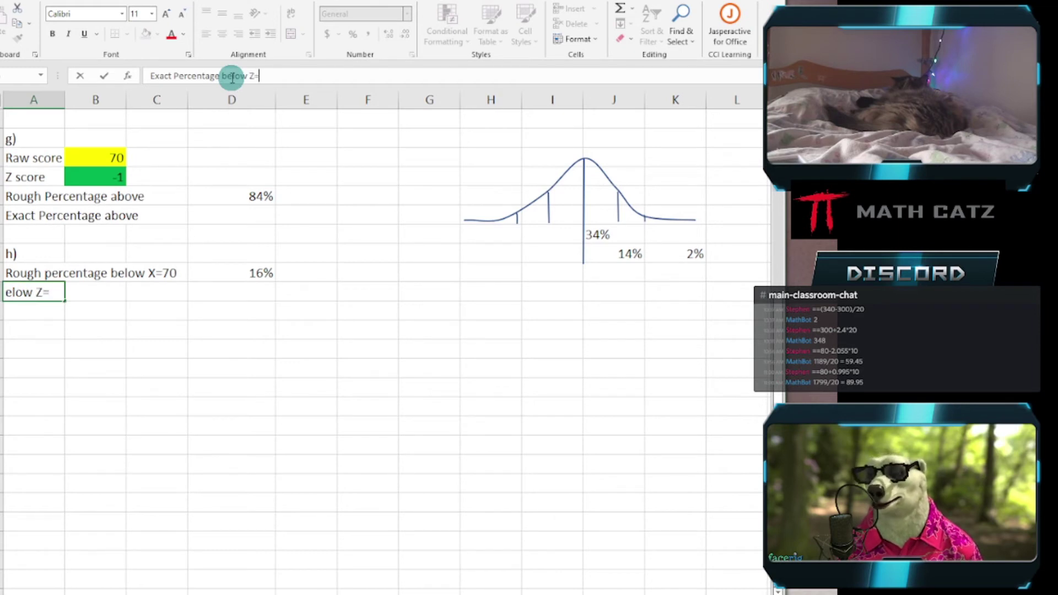
type(" -1")
key("Return")
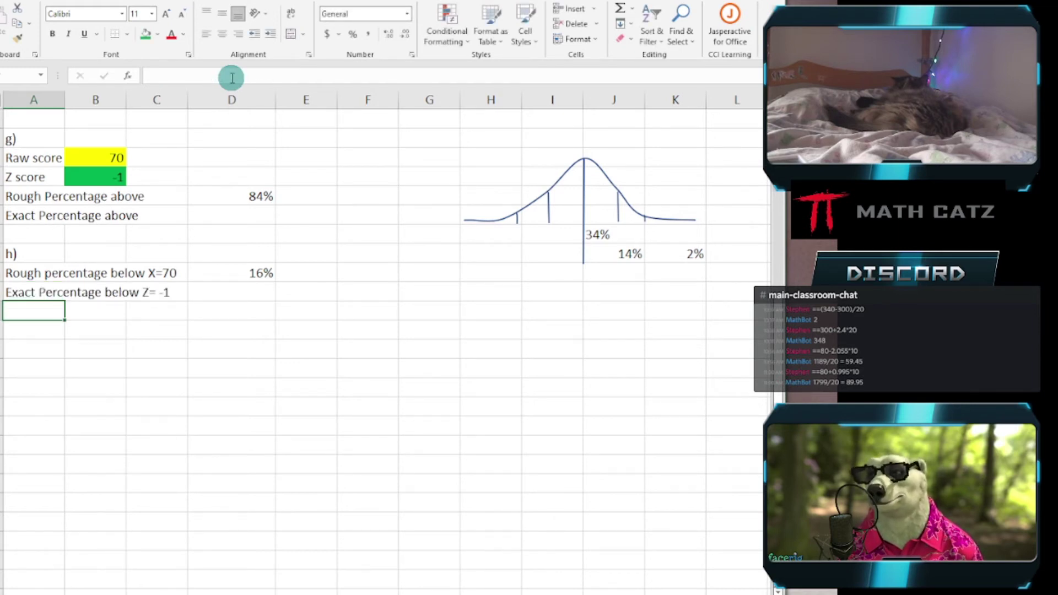
left_click(27, 292)
left_click(255, 75)
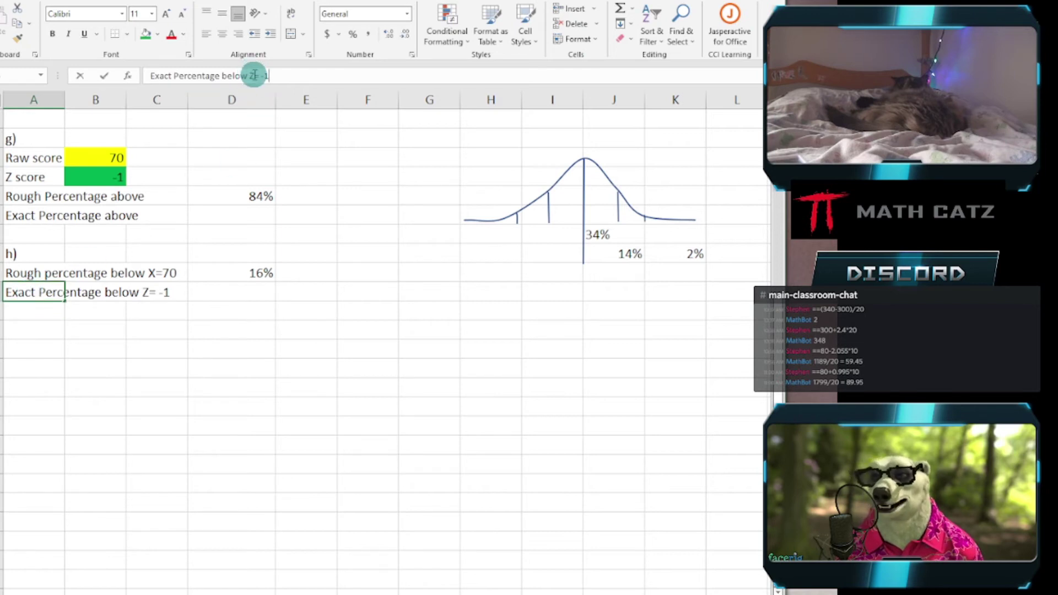
left_click(254, 337)
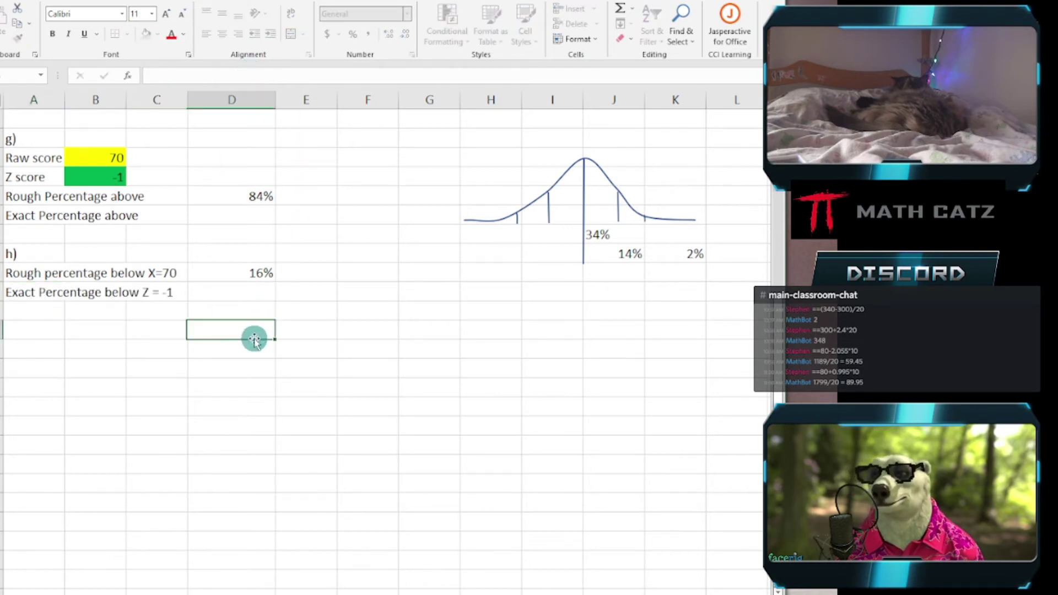
left_click(253, 292)
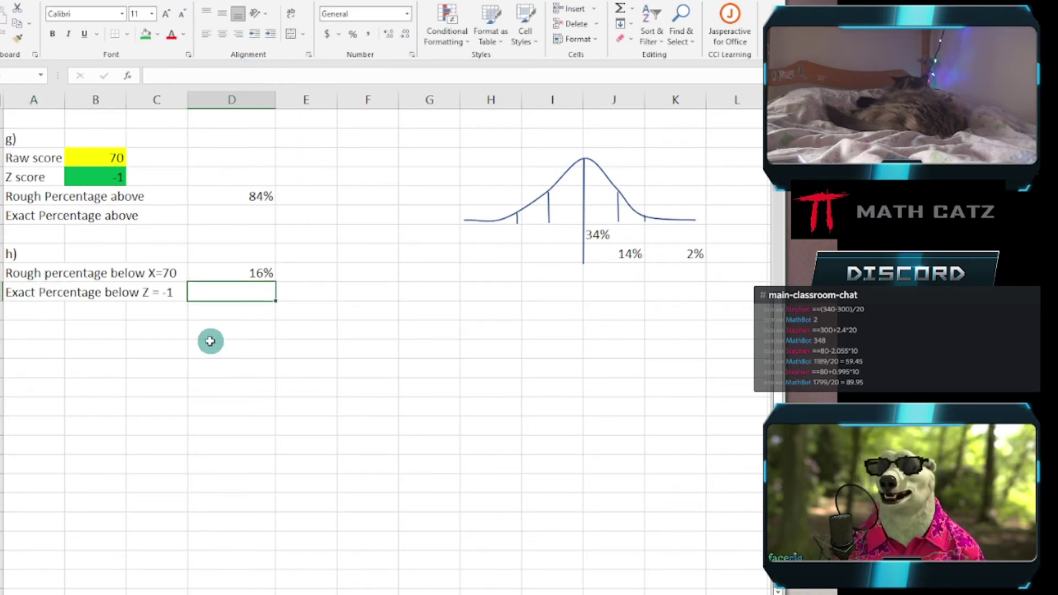
- Search Insert Function for the normal distribution functions
left_click(126, 82)
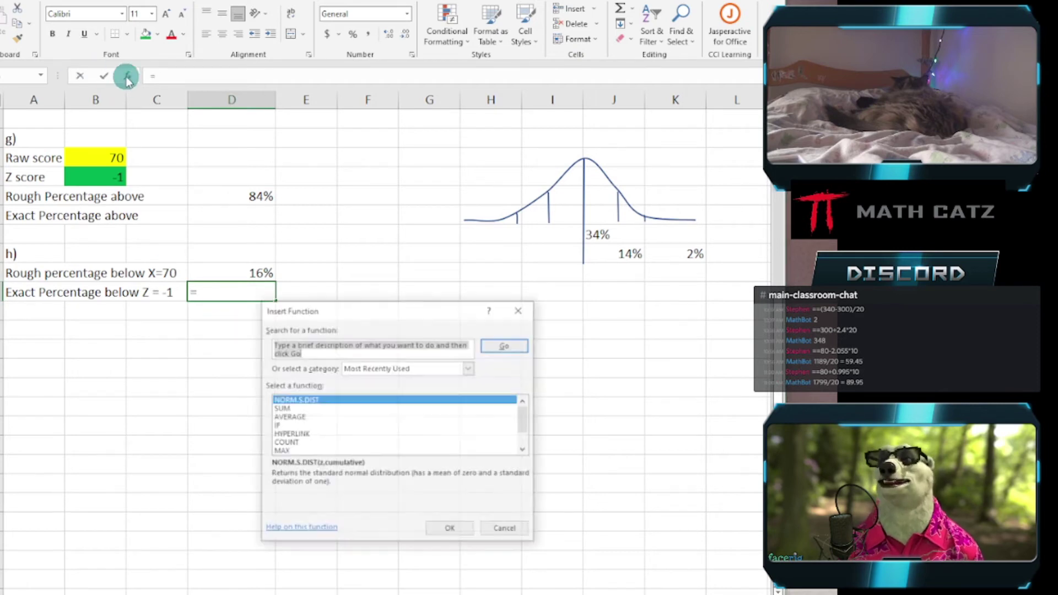
left_click_drag(371, 314, 464, 231)
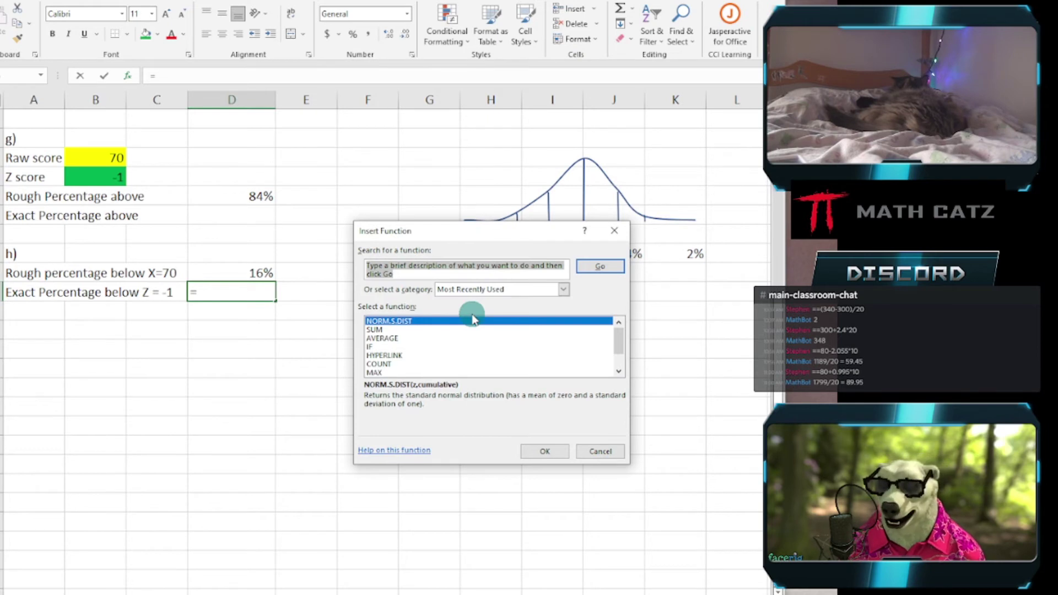
type("noram")
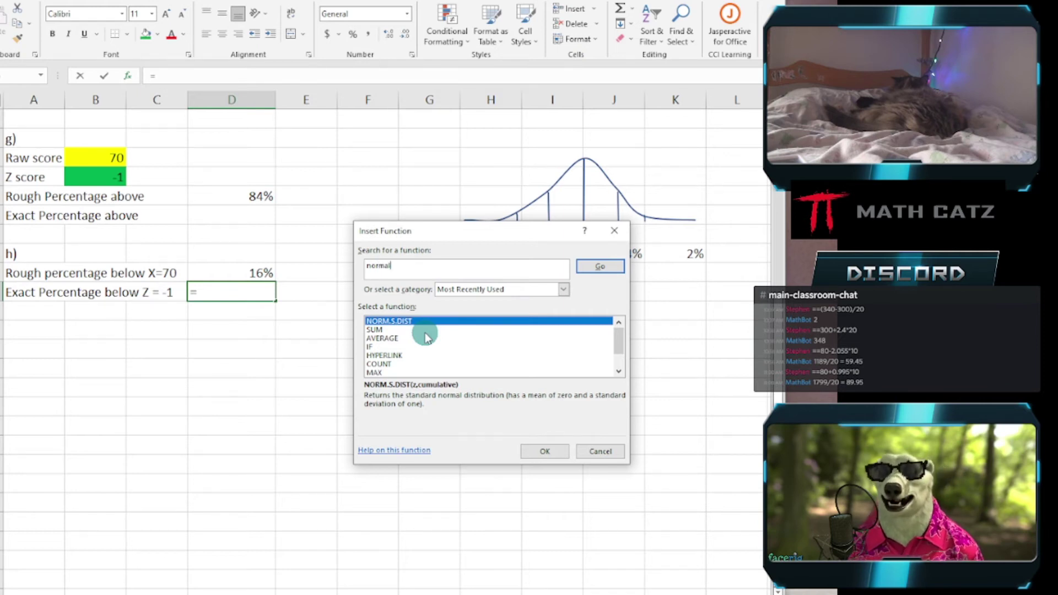
key("Return")
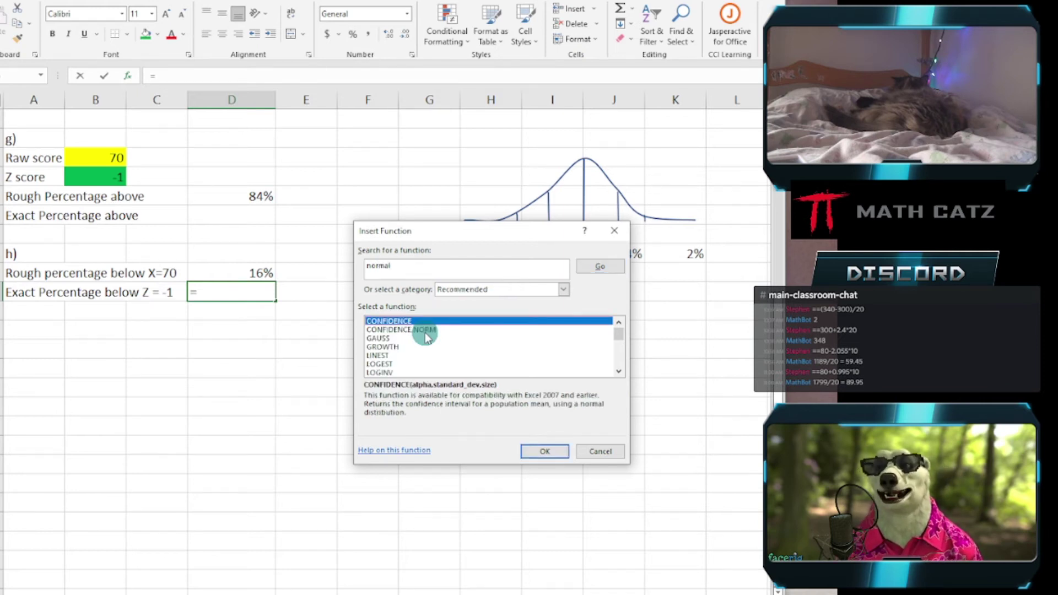
- Pick NORM.S.DIST from the results and insert it into the exact-percentage cell
left_click(618, 371)
left_click(618, 372)
left_click(619, 371)
left_click(619, 371)
left_click(618, 371)
left_click(619, 372)
left_click(618, 371)
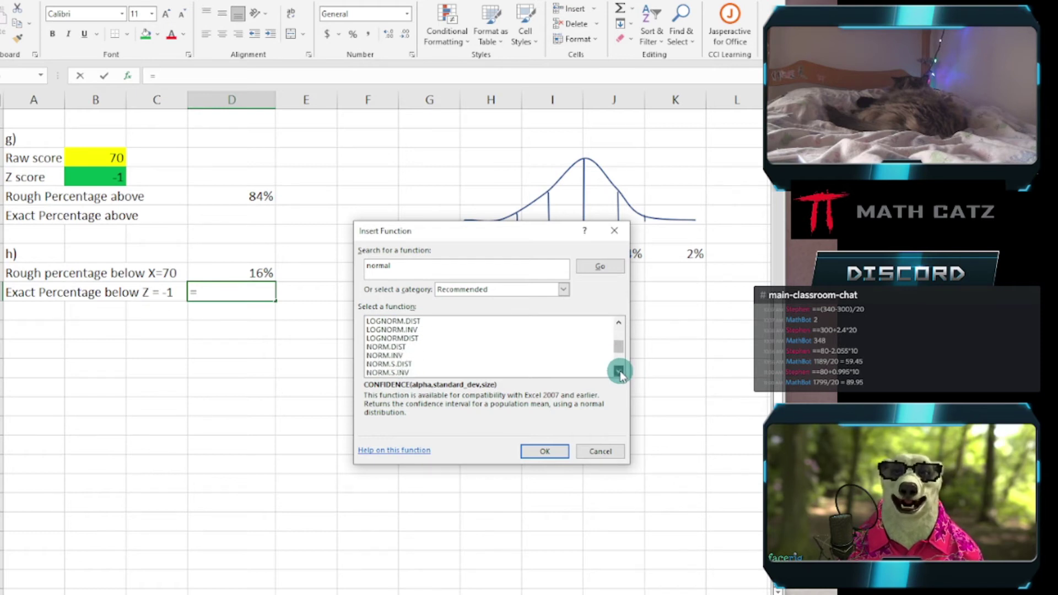
left_click(619, 371)
left_click(401, 355)
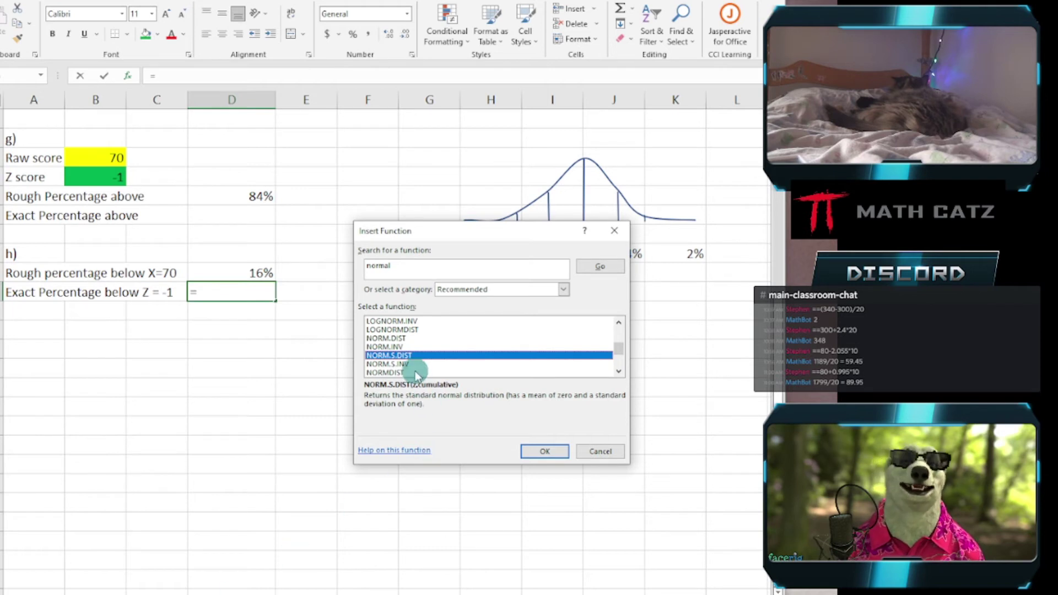
left_click(414, 365)
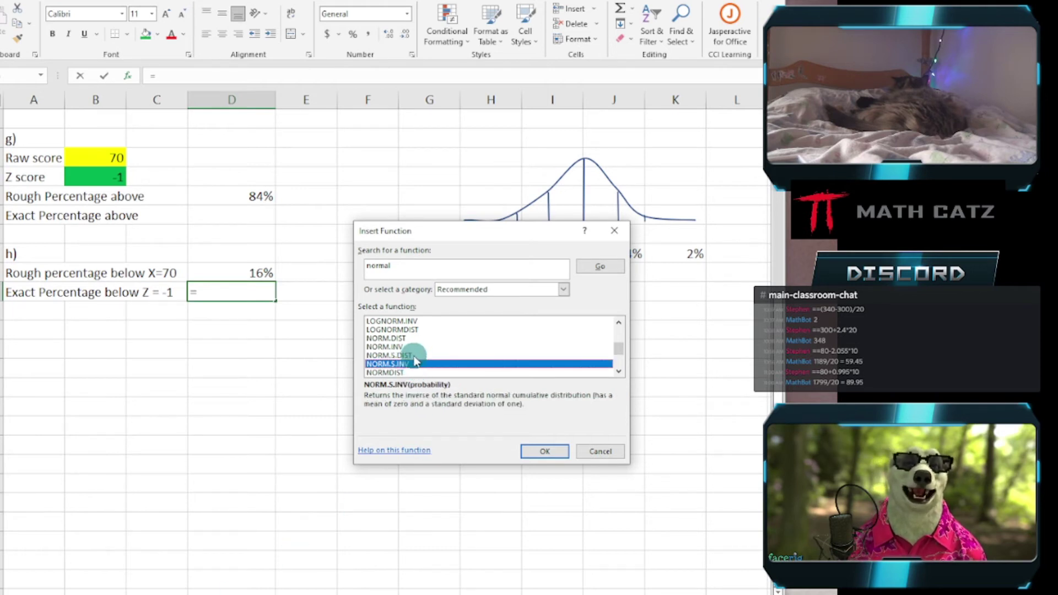
left_click(415, 356)
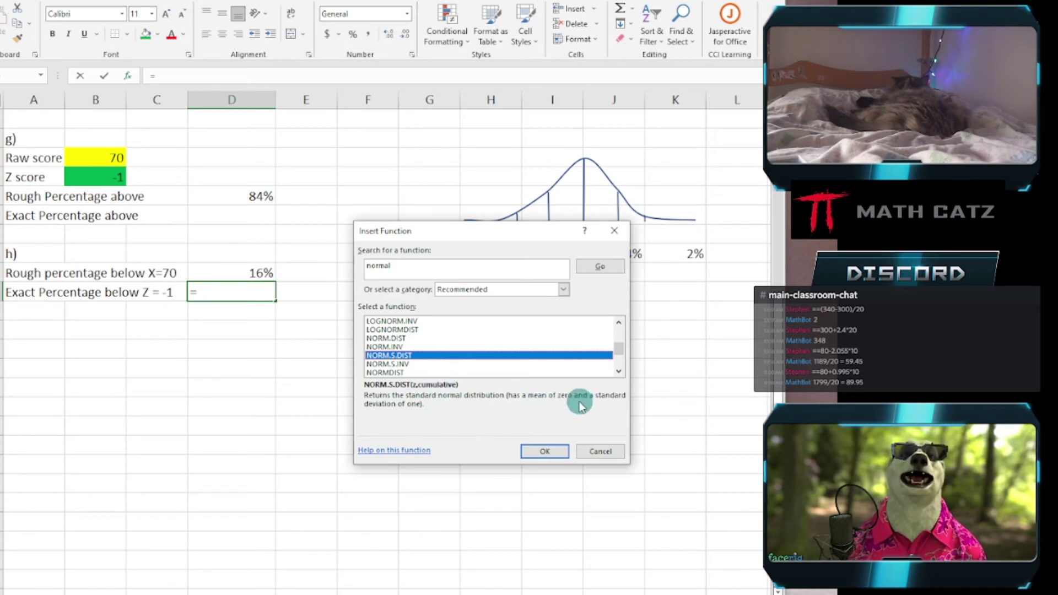
left_click_drag(490, 231, 484, 289)
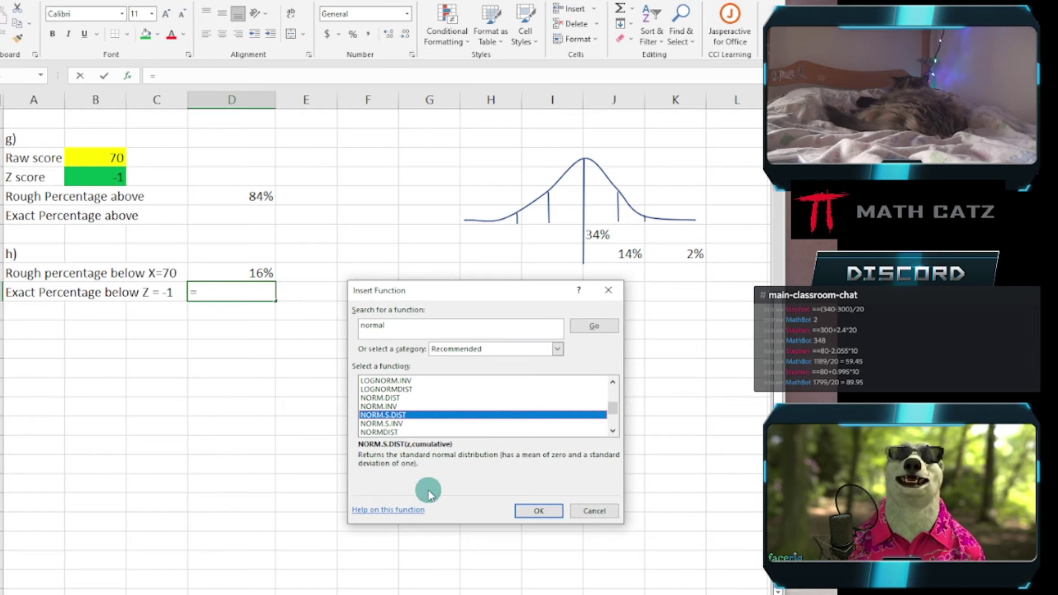
left_click(528, 510)
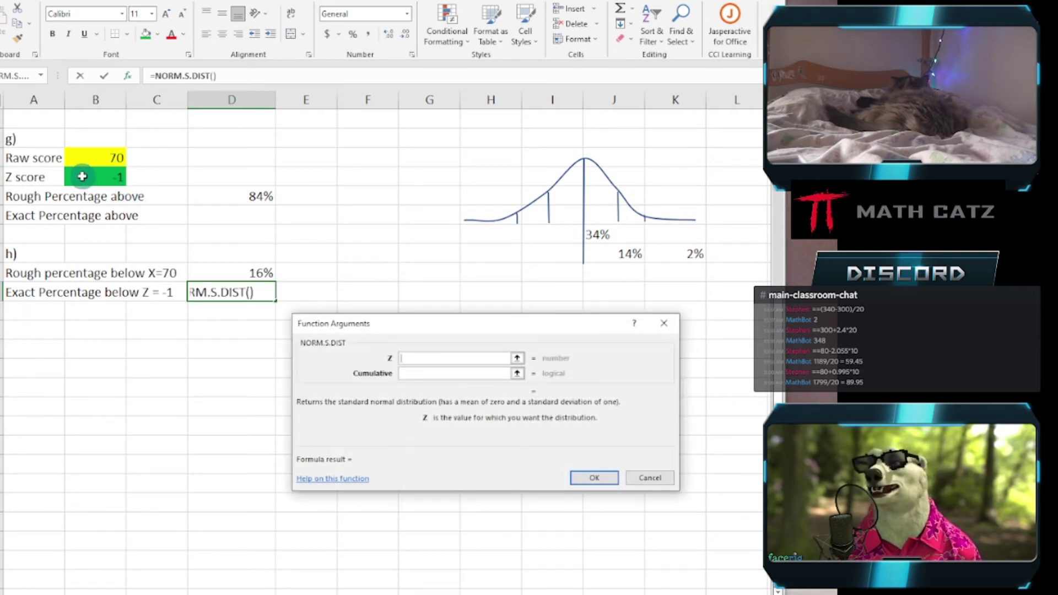
- Set NORM.S.DIST's Z to B20 and Cumulative to TRUE, giving 0.158655254
left_click(82, 176)
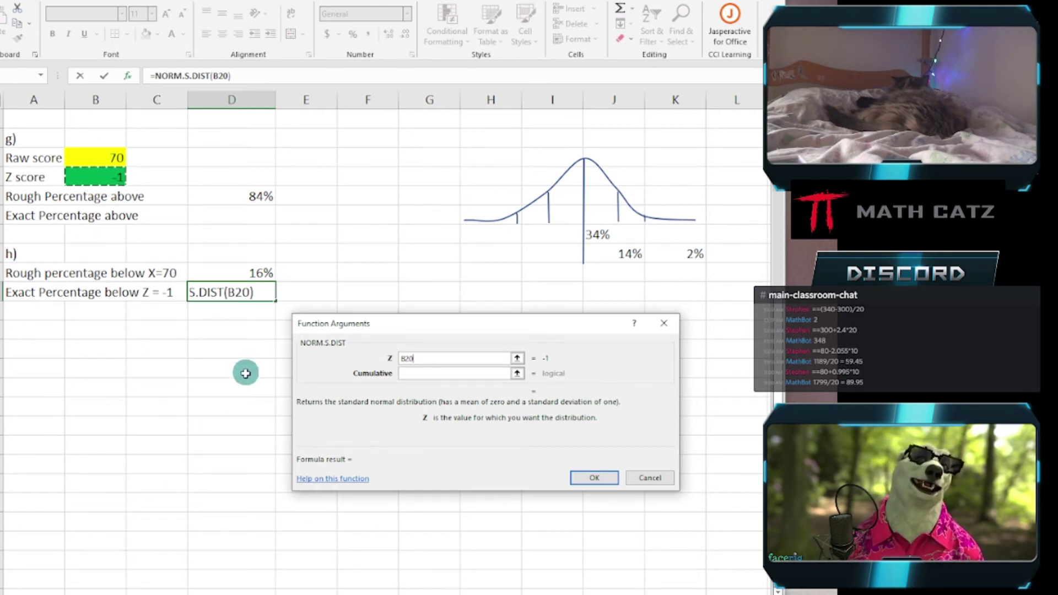
left_click(437, 373)
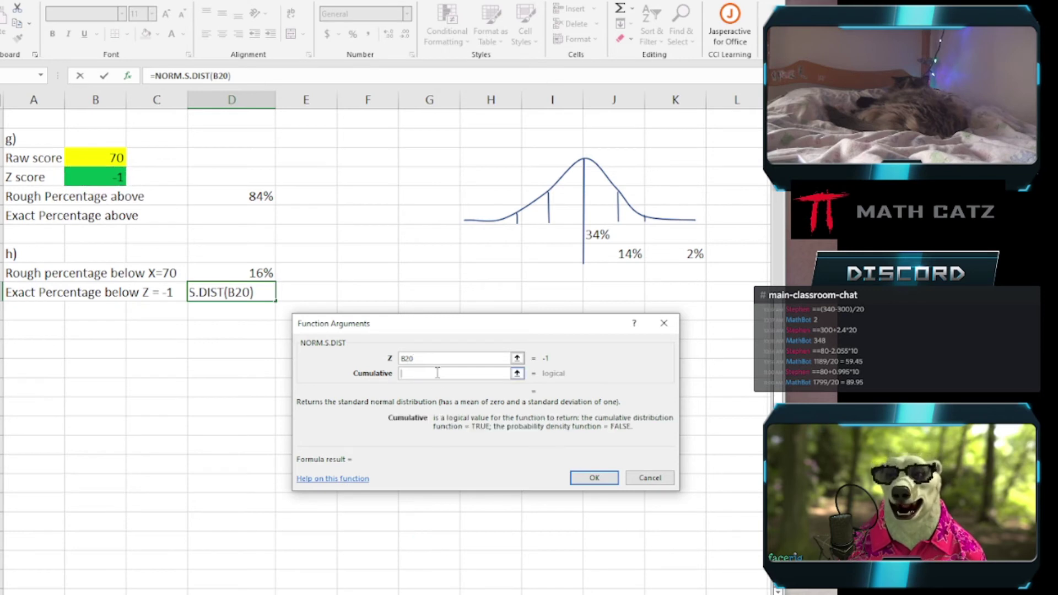
type("TRUE")
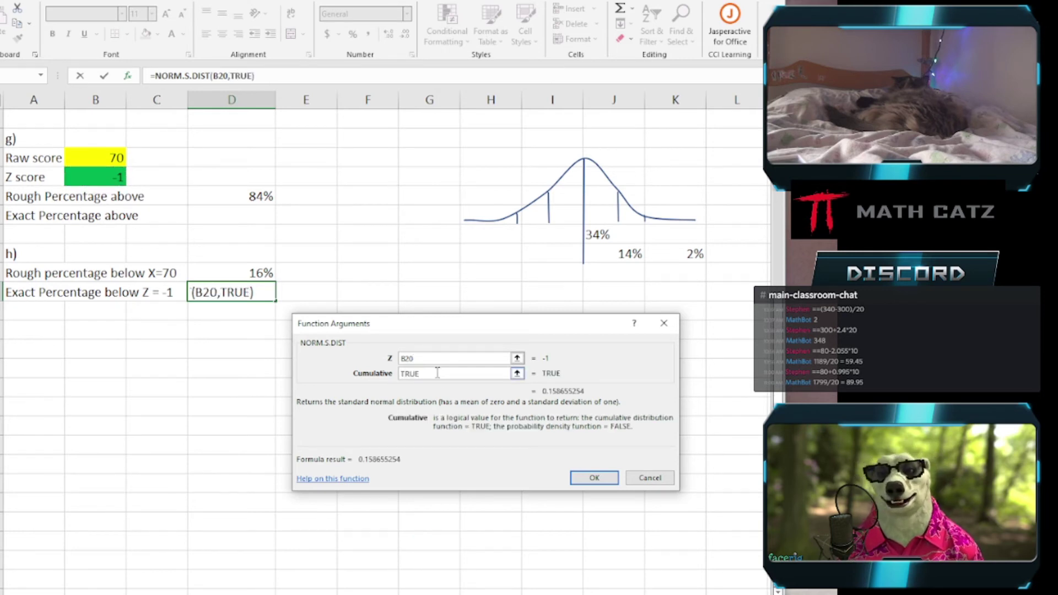
left_click(592, 479)
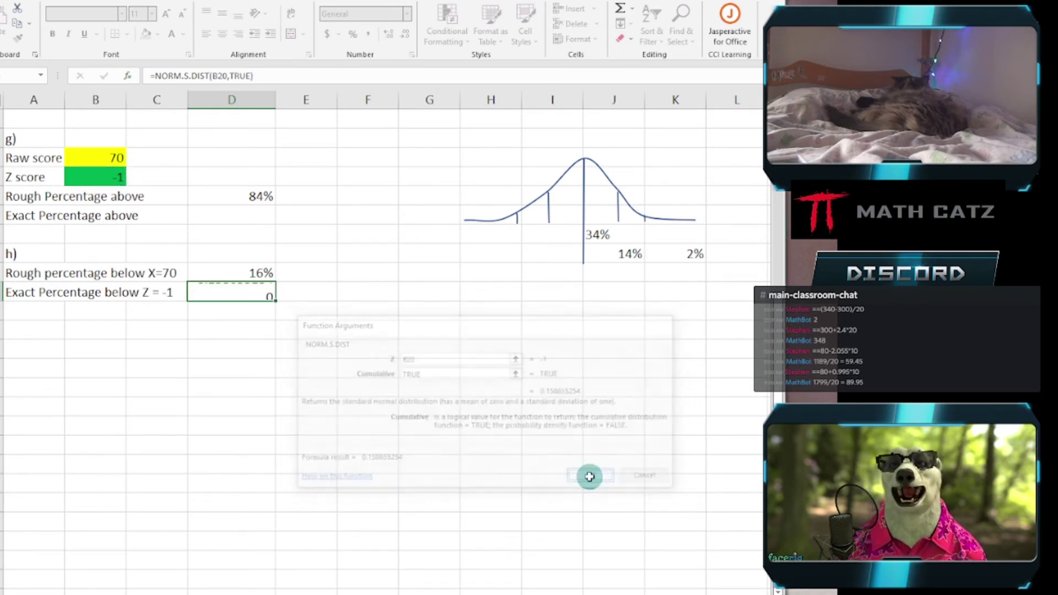
right_click(240, 293)
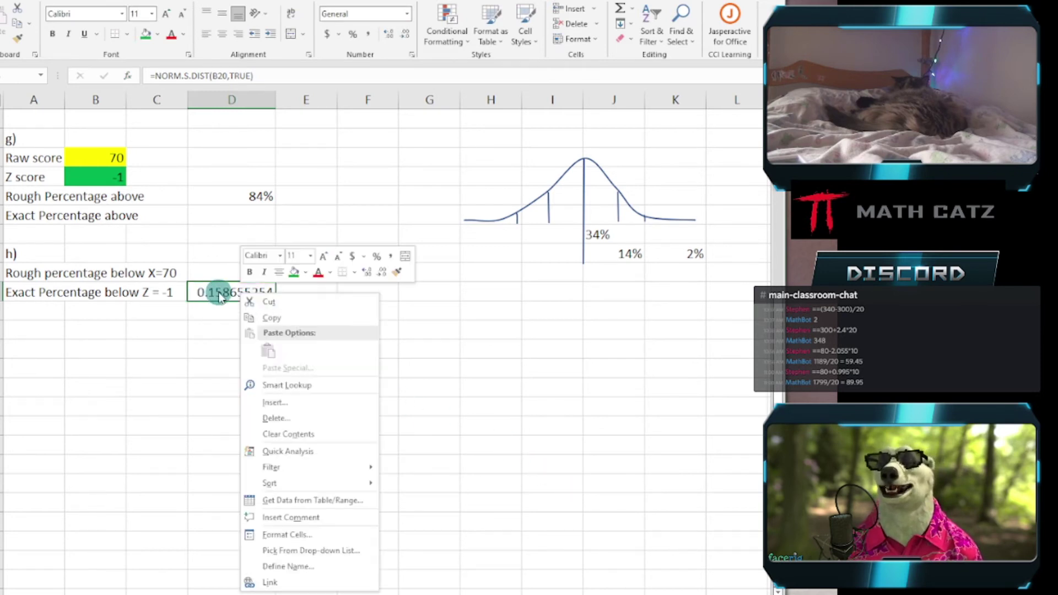
left_click(235, 294)
right_click(235, 295)
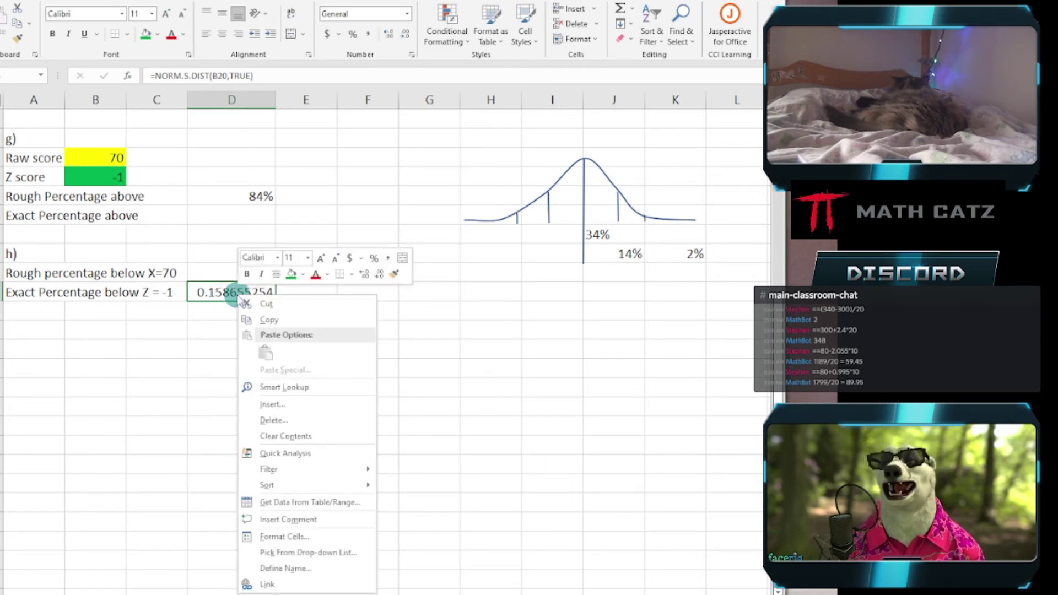
- Format the result as Percentage with 2 decimal places, showing 15.87%
left_click(282, 537)
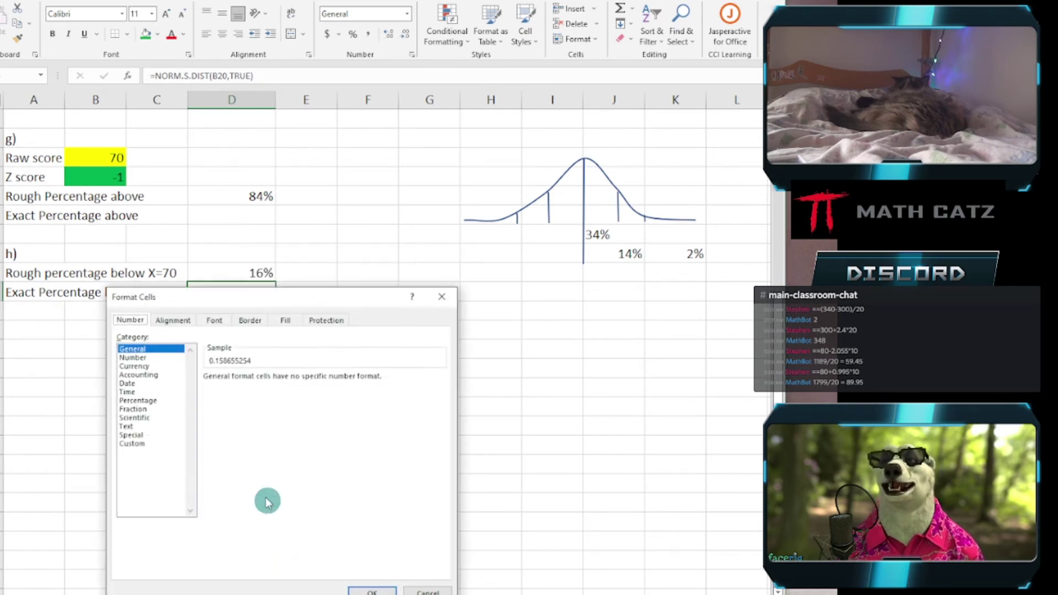
left_click(153, 402)
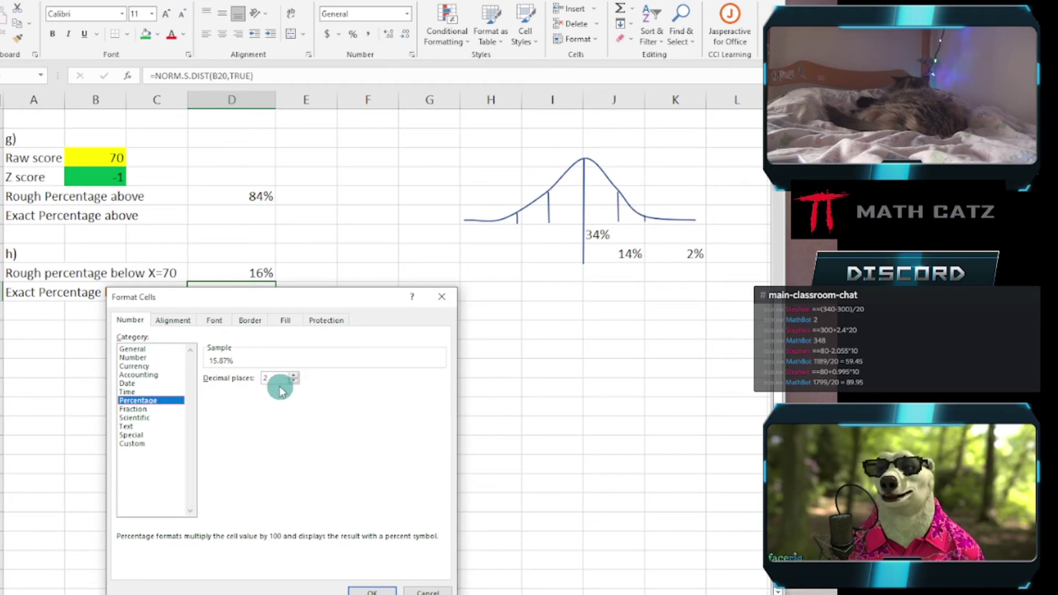
left_click(371, 588)
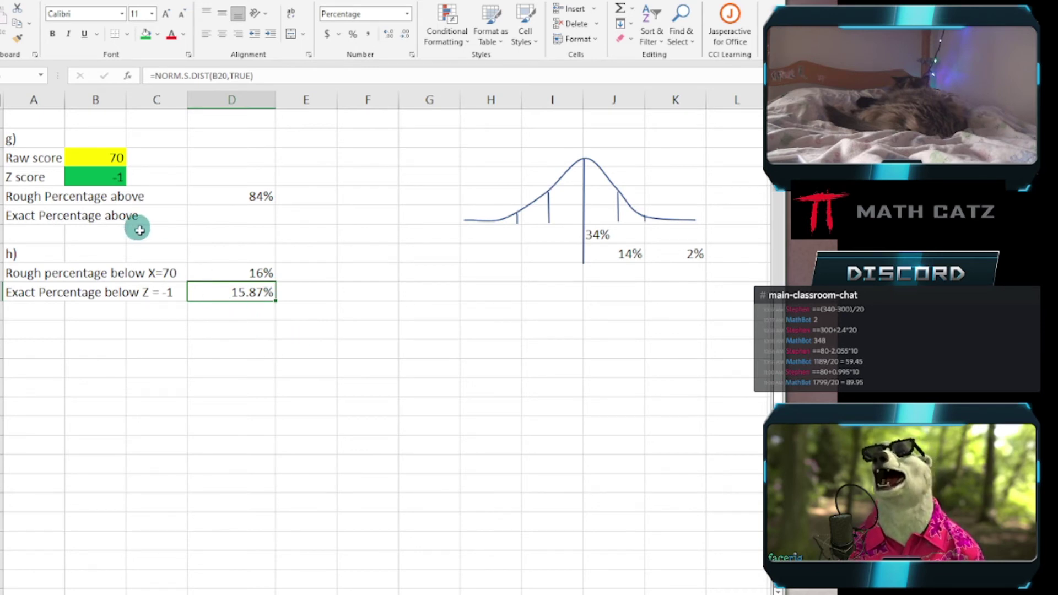
- Check the result's formula and compare it with the normal curve table and textbook PDFs
double_click(220, 289)
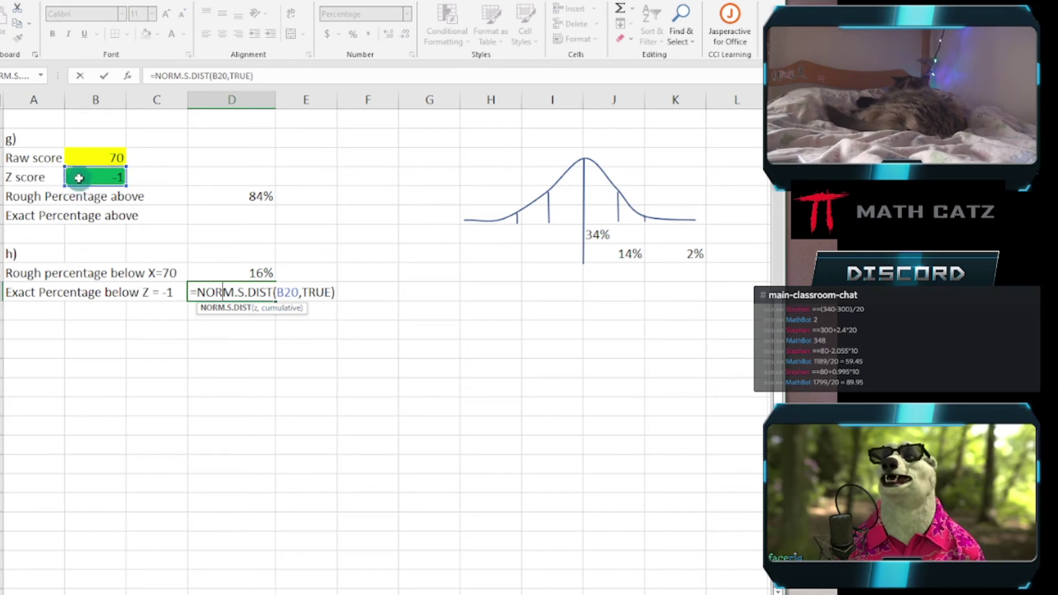
key("ctrl+Return")
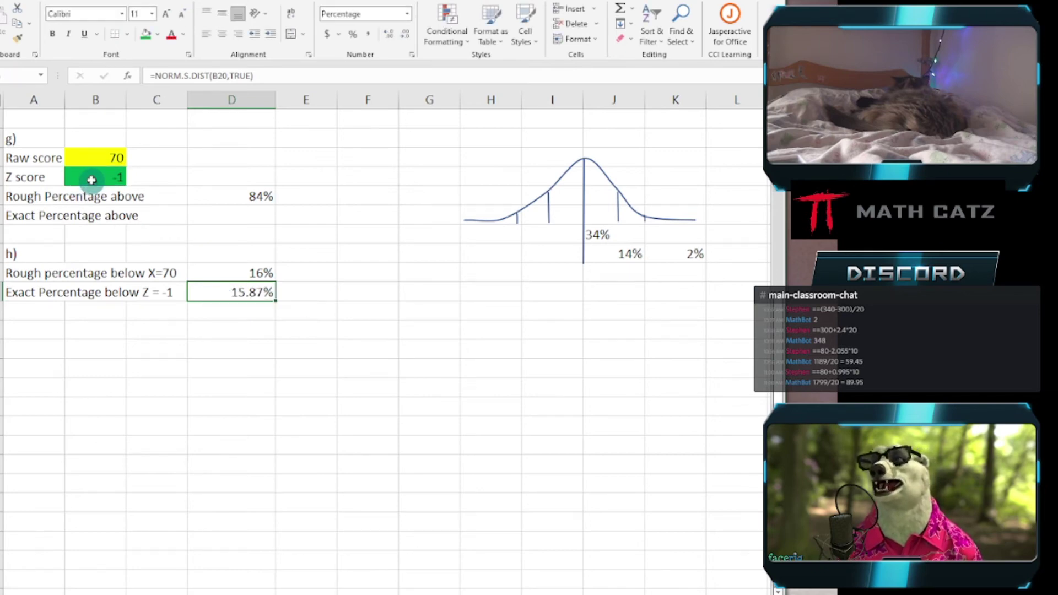
left_click(242, 589)
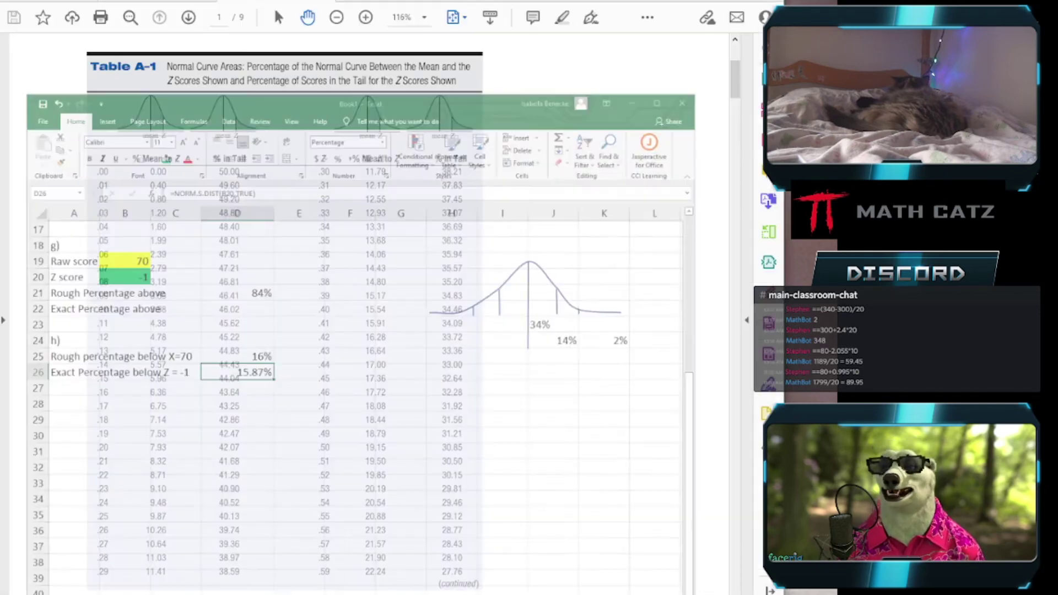
left_click(146, 1)
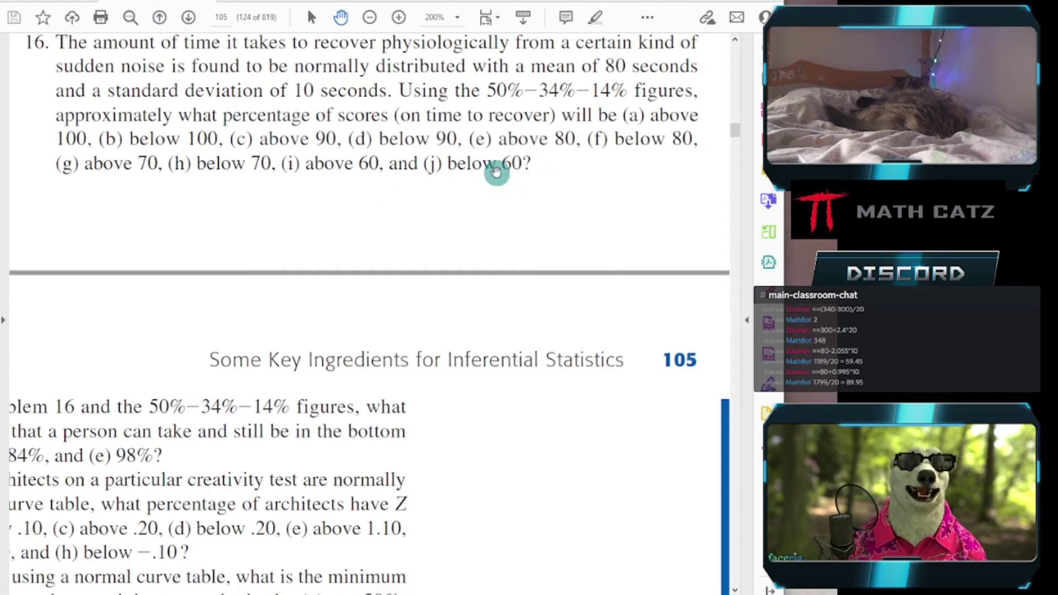
key("alt+Tab")
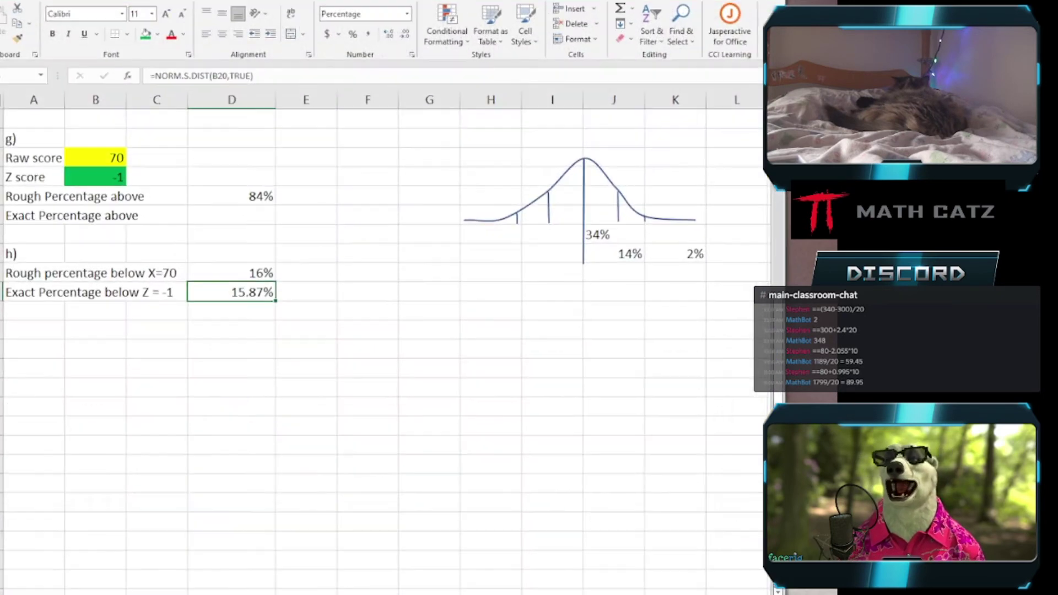
- Try a raw score of 60, recheck the exact percentage, then restore the raw score to 70
left_click(93, 158)
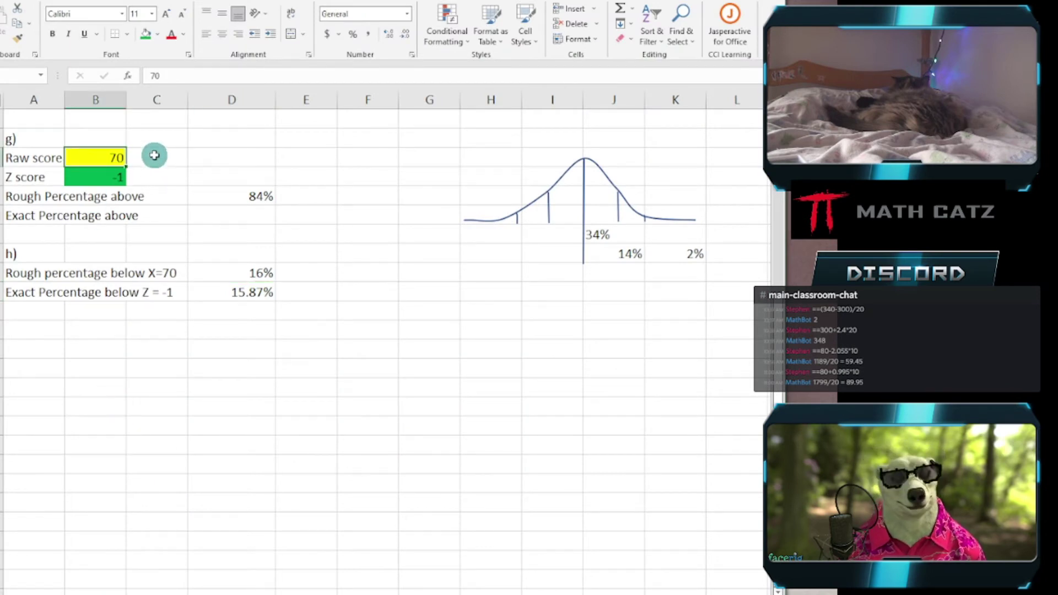
type("60")
key("Return")
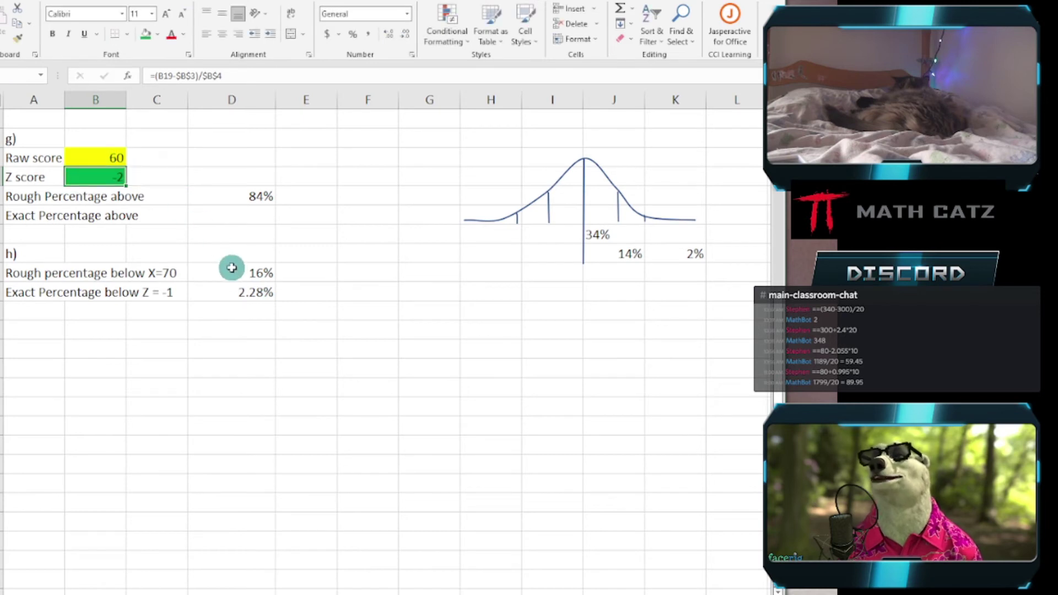
left_click(238, 292)
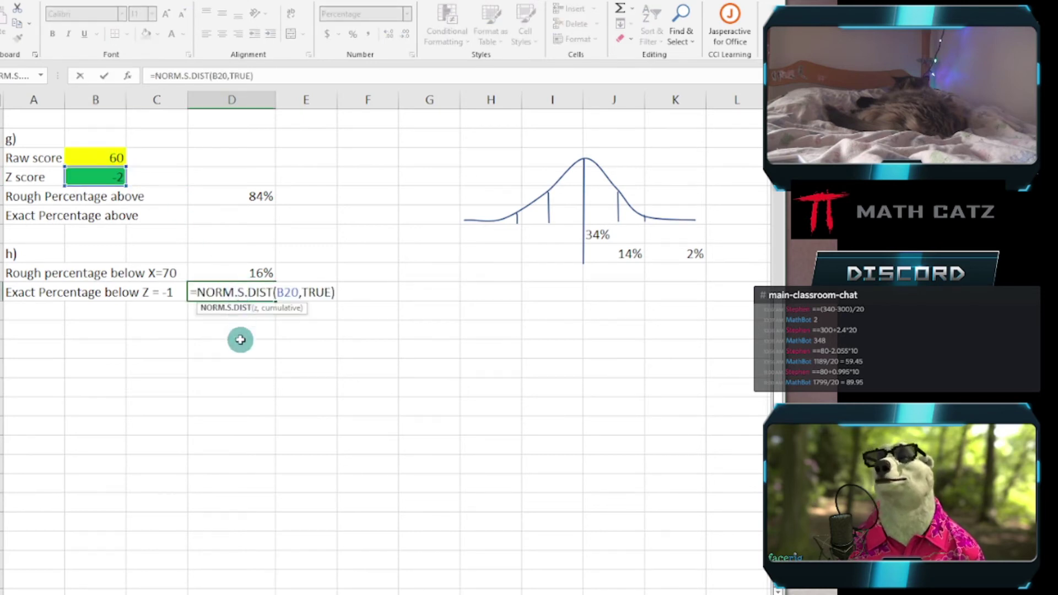
key("ctrl+Return")
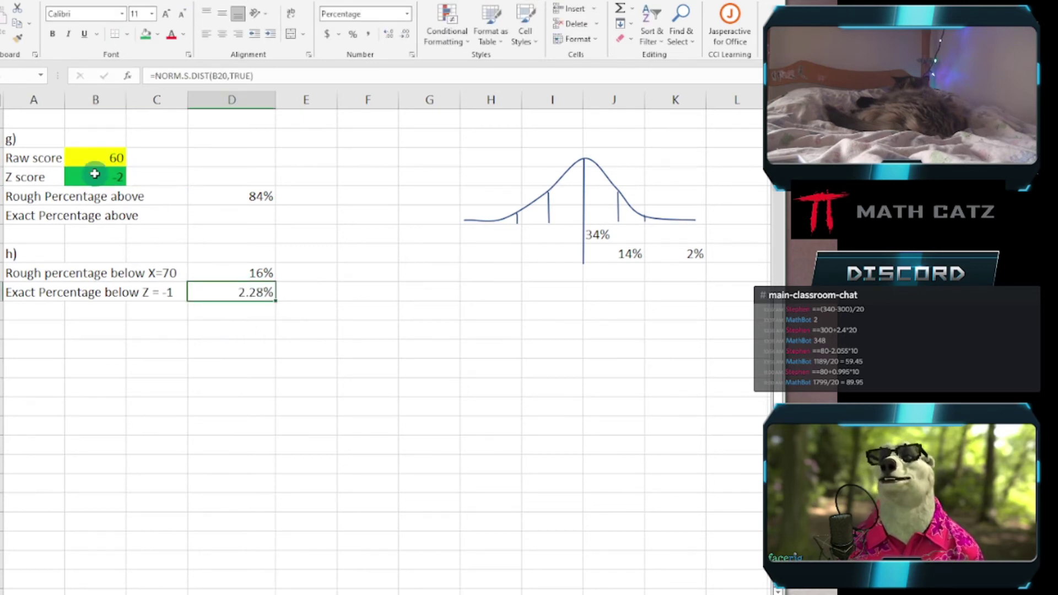
left_click(91, 157)
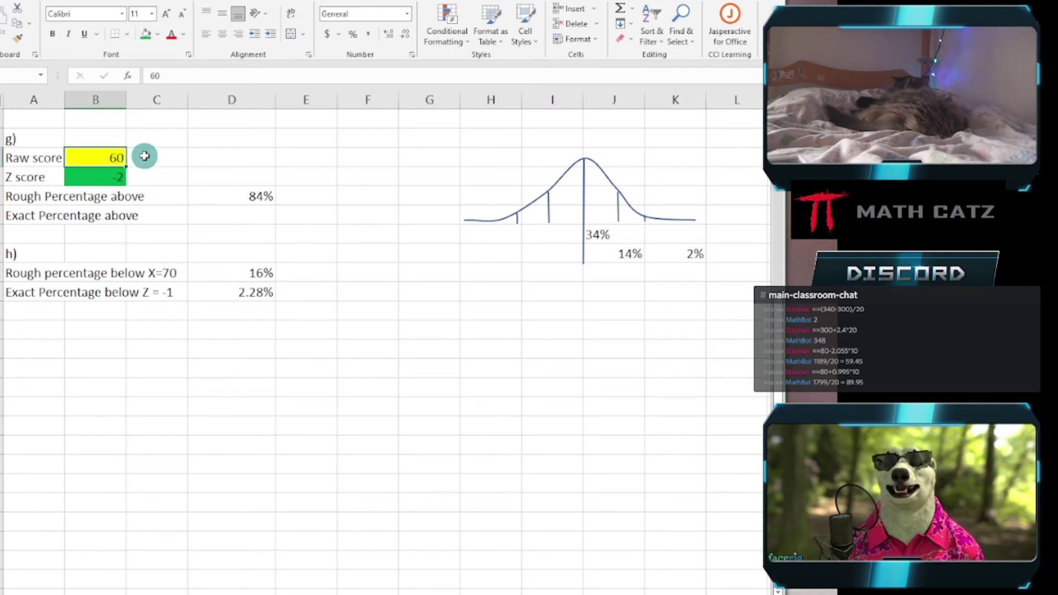
type("7")
key("Return")
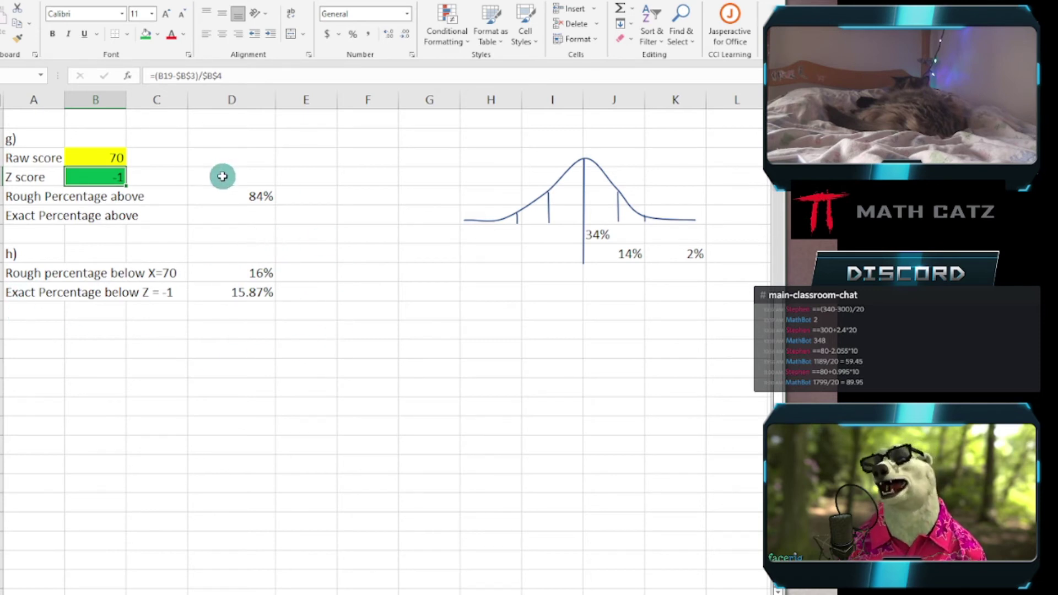
- Enter =100%-D26 in part g's Exact Percentage above cell
left_click(247, 219)
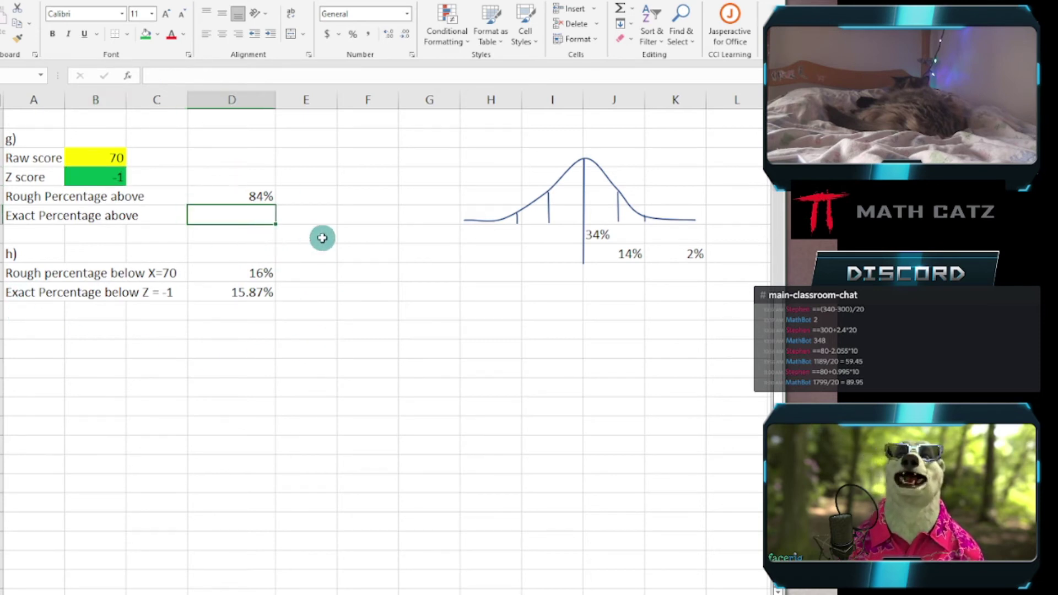
type("=100%")
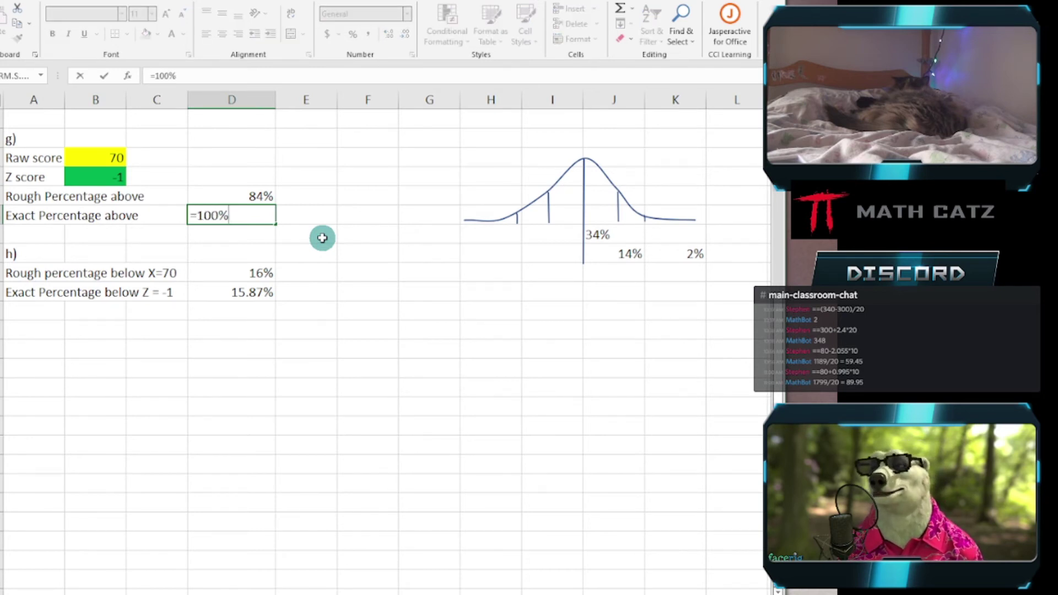
type("-")
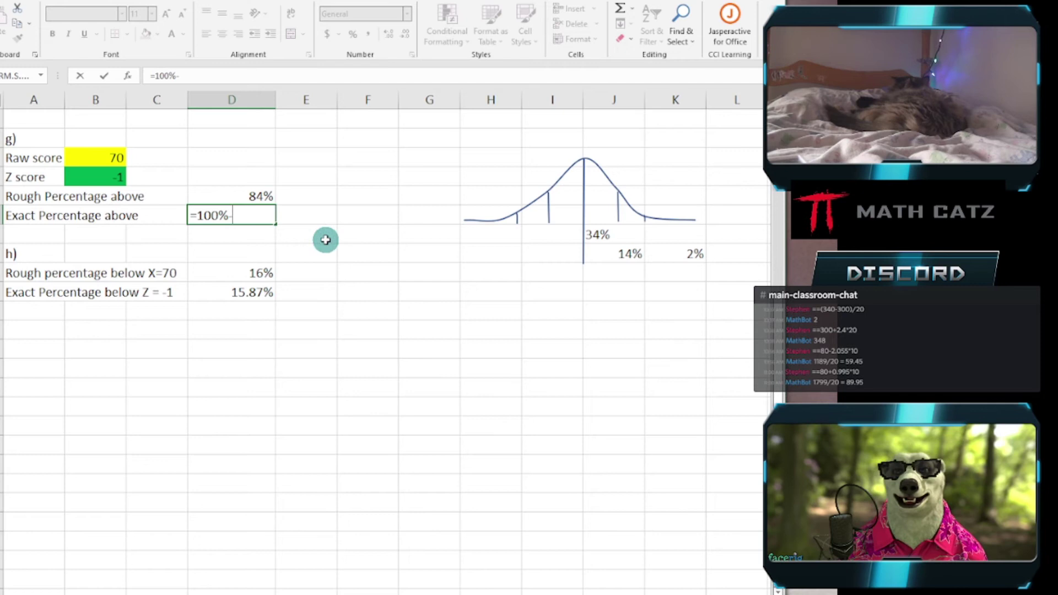
left_click(218, 293)
key("Return")
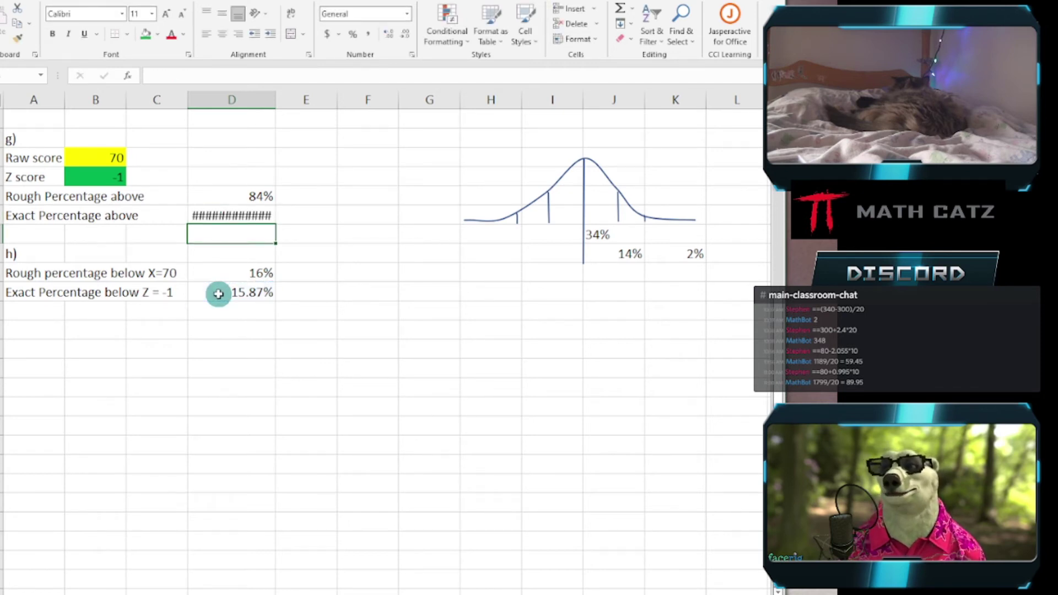
- Format the percentage-above result as Percentage with 2 decimals, showing 84.13%
left_click(249, 214)
right_click(249, 214)
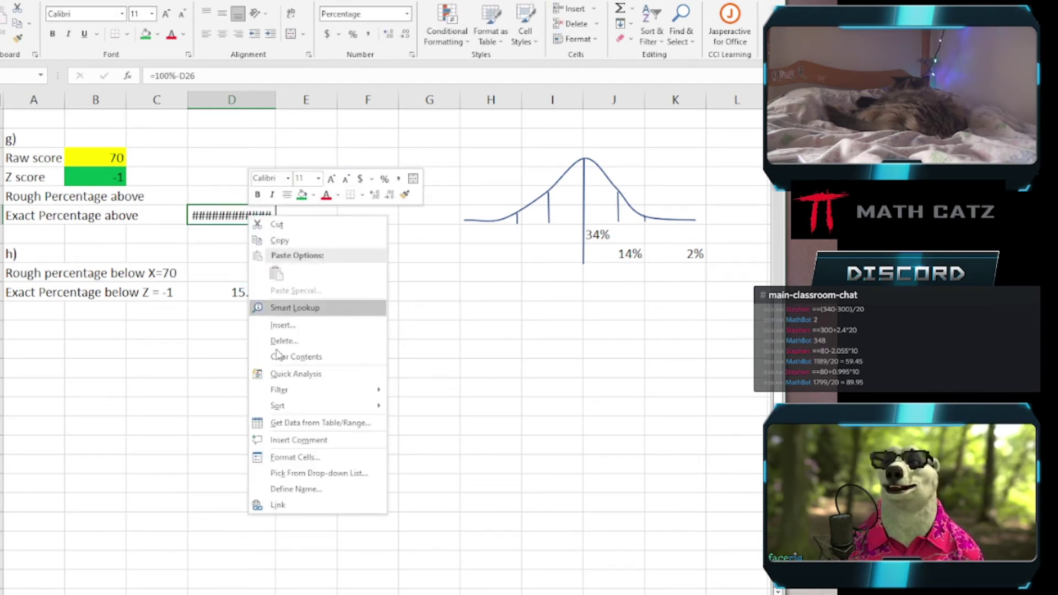
left_click(273, 457)
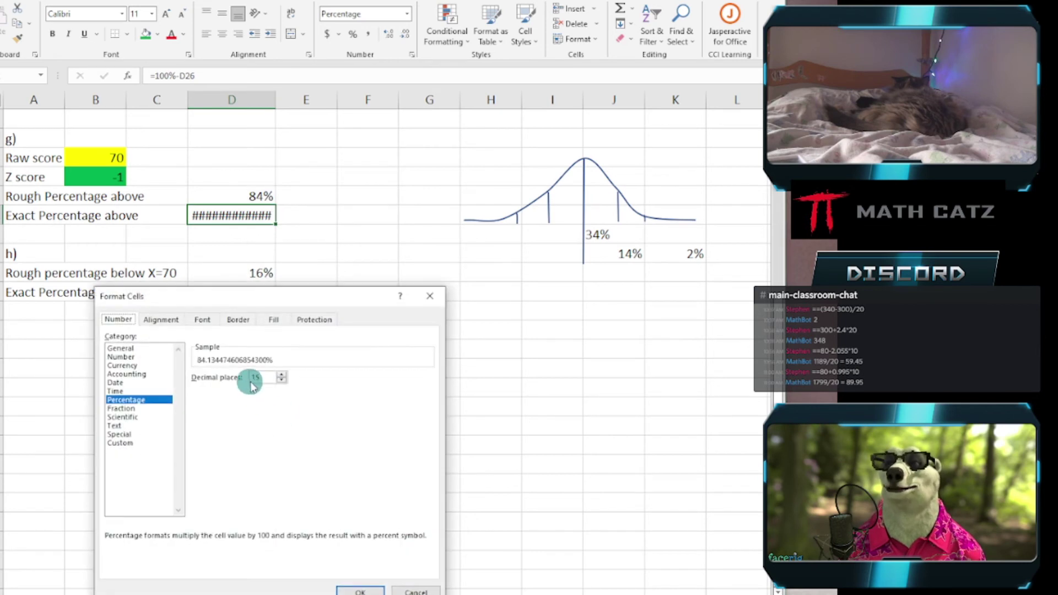
left_click(282, 380)
left_click(282, 380)
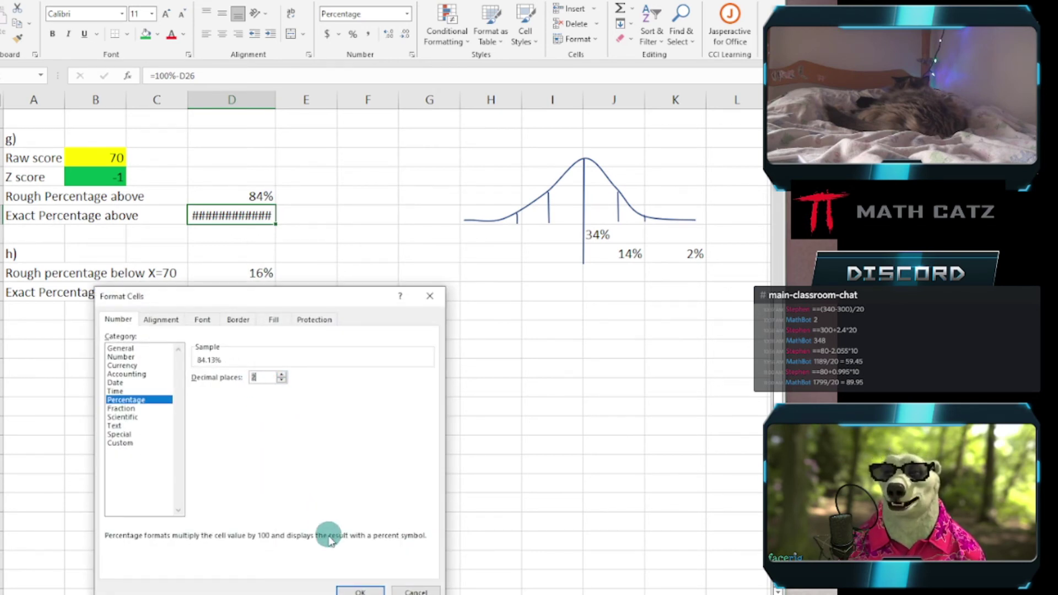
left_click(360, 590)
left_click(372, 313)
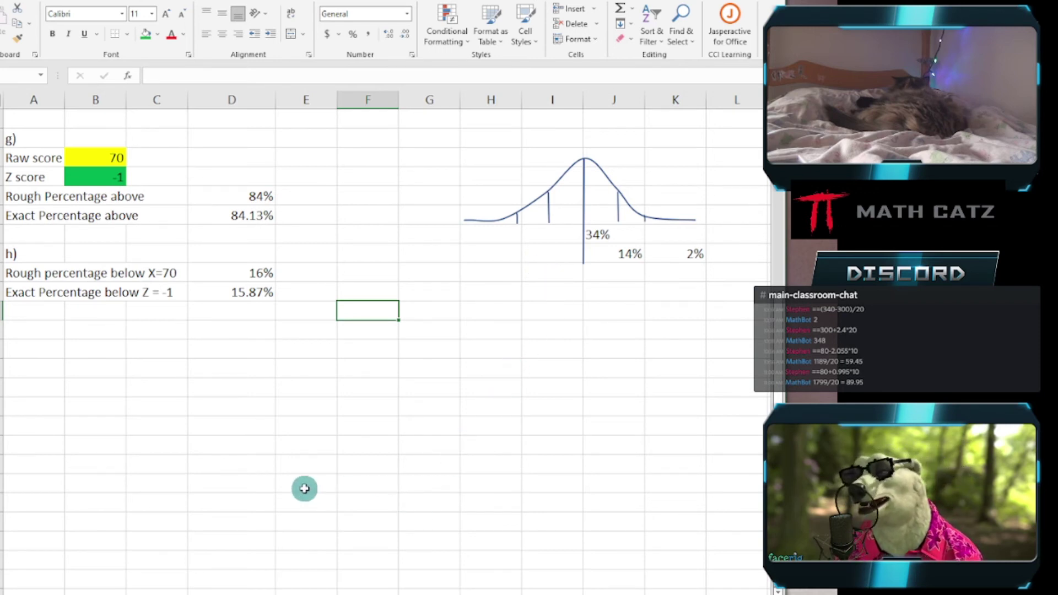
- Pan page 105 of the textbook PDF to read problems 16 and 17, then return to Question 17
left_click(177, 593)
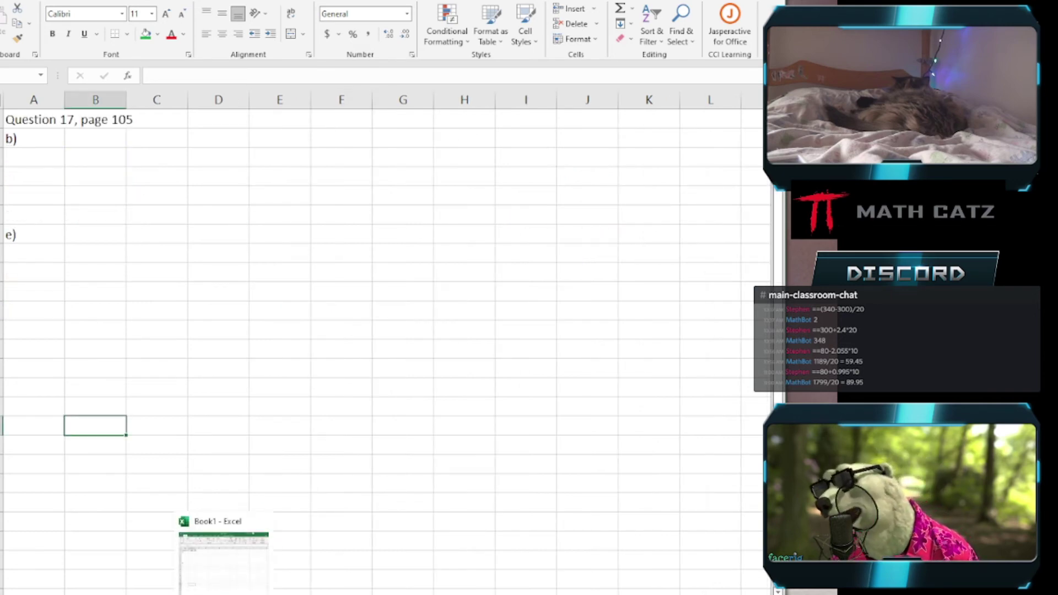
left_click(259, 594)
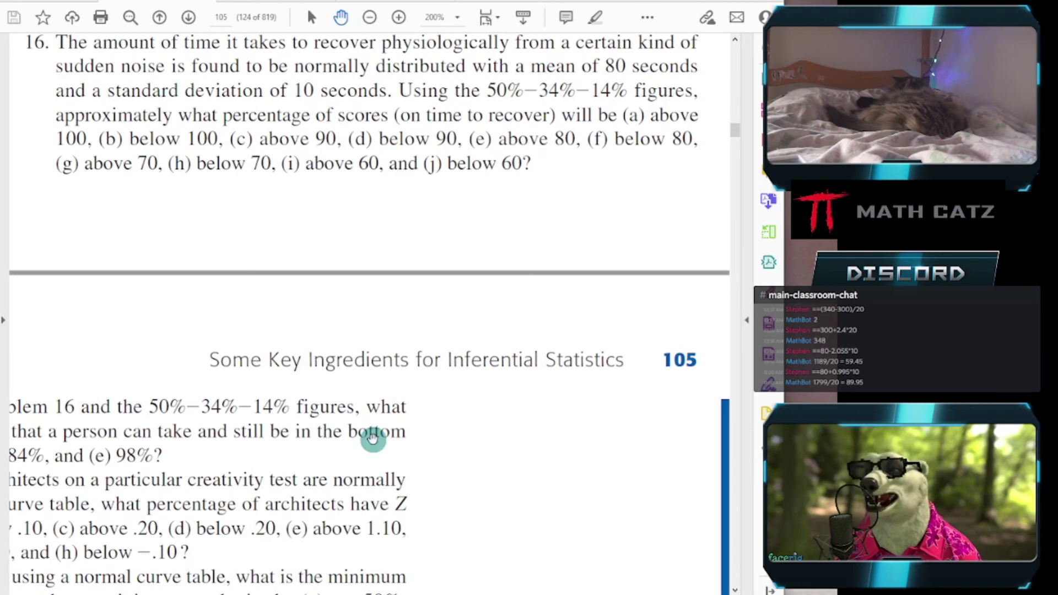
left_click_drag(373, 439, 558, 146)
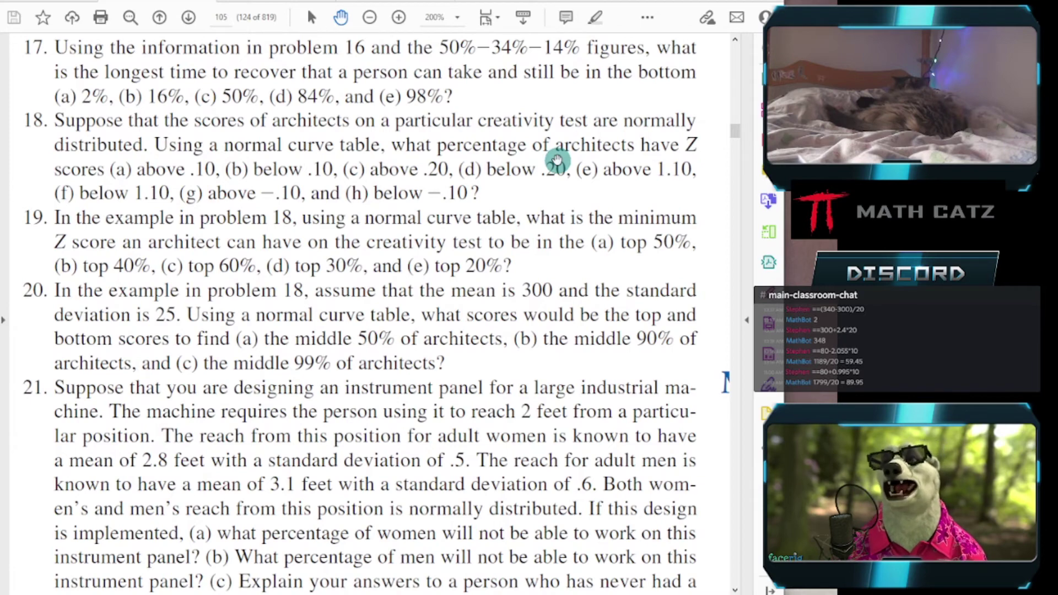
left_click_drag(392, 199, 234, 321)
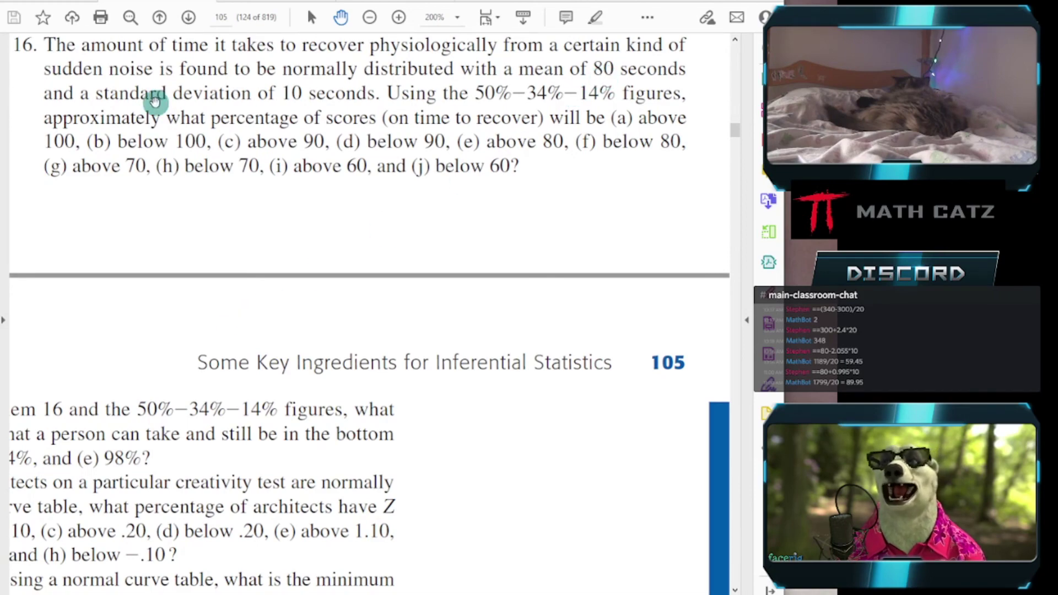
left_click_drag(302, 361, 536, 156)
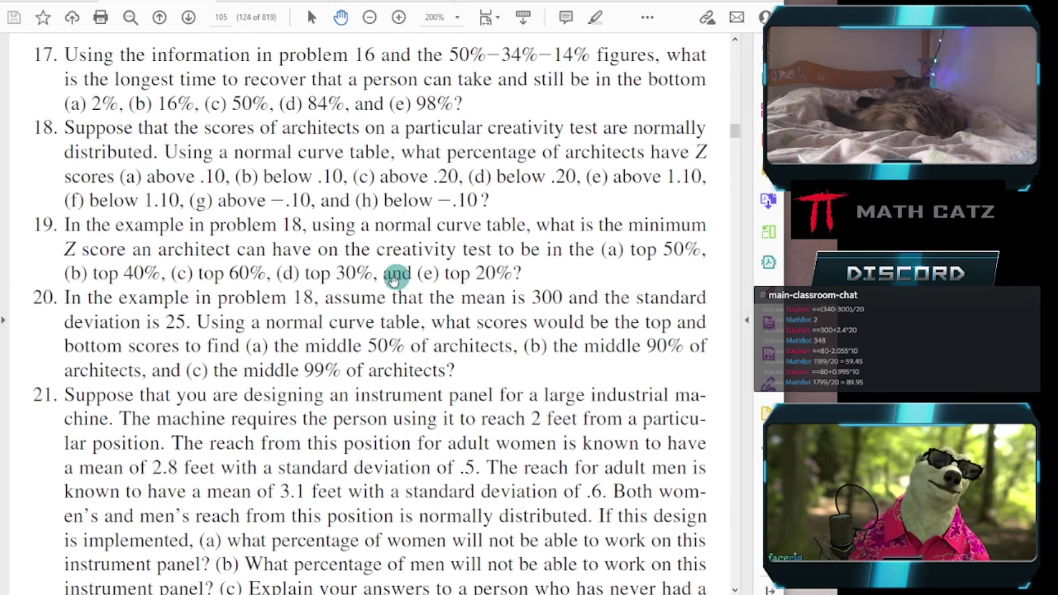
key("alt+Tab")
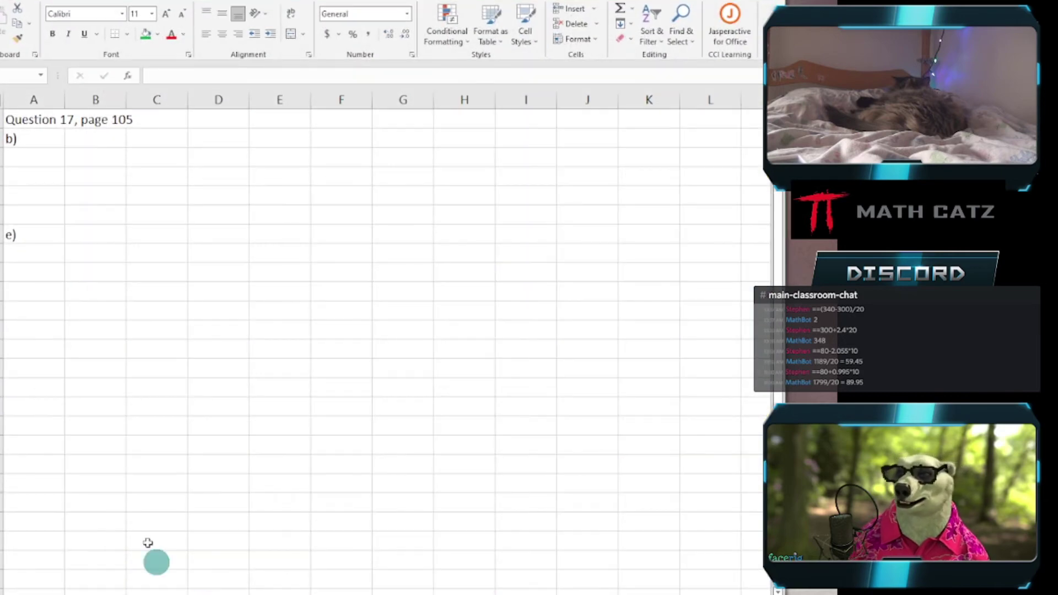
- Insert three blank rows above part b)
right_click(1, 136)
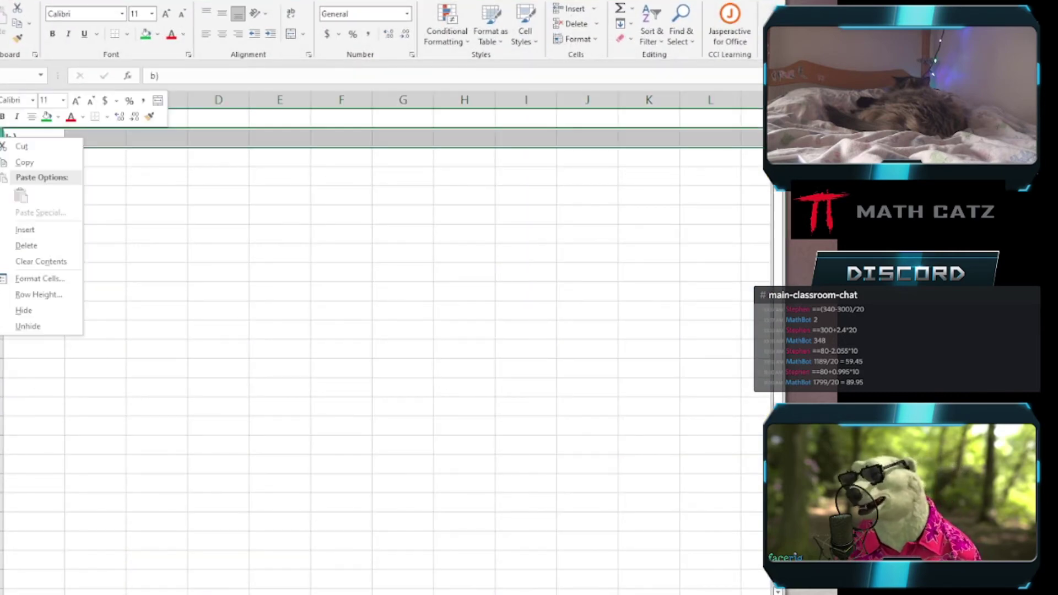
left_click(28, 229)
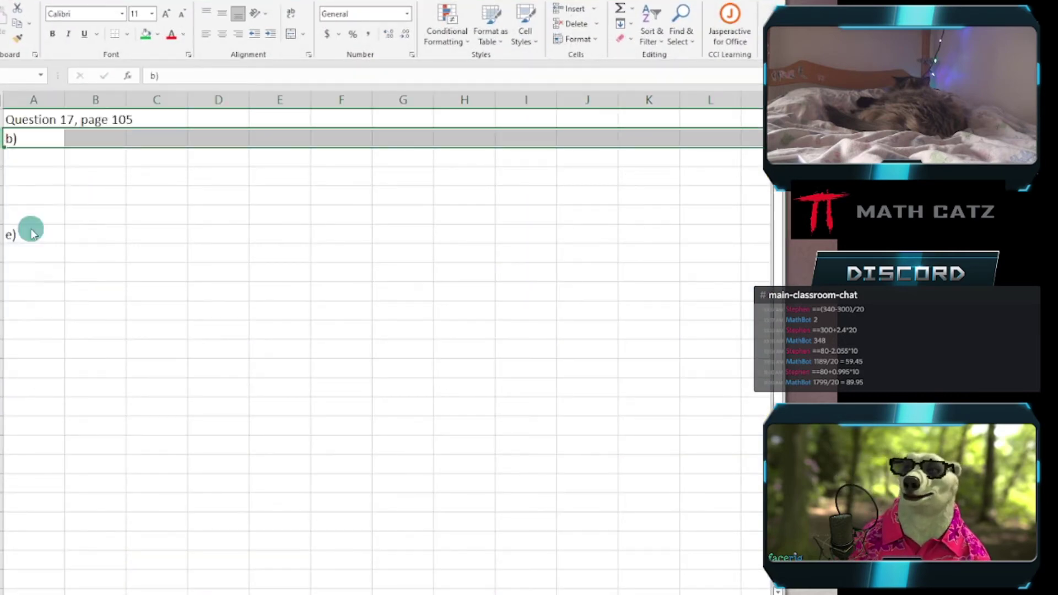
key("F4")
key("F4")
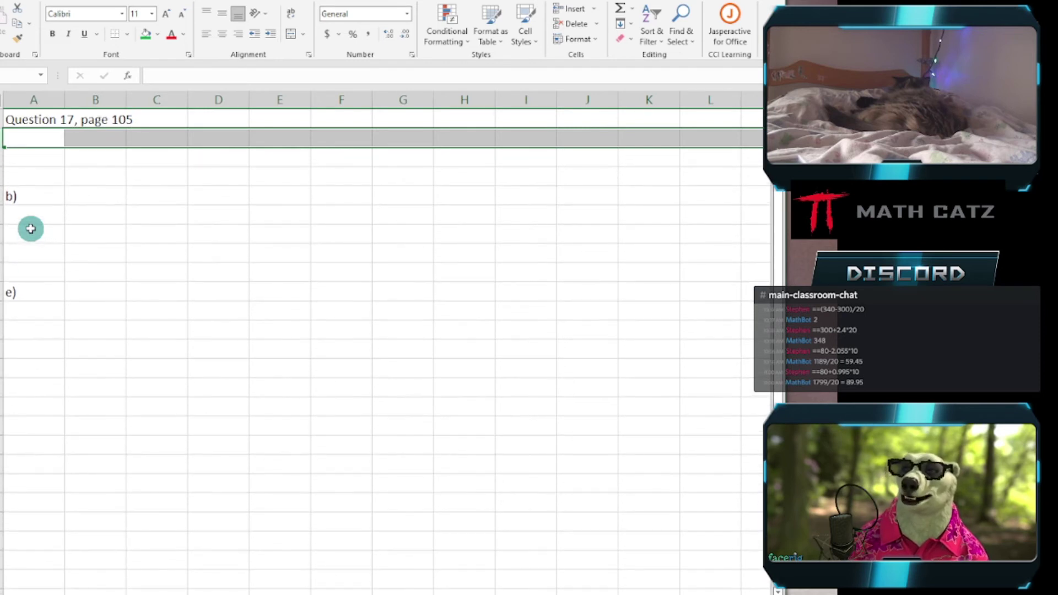
key("F4")
- Type the labels Mean and STDDEV in the new rows
left_click(39, 156)
type("Mean")
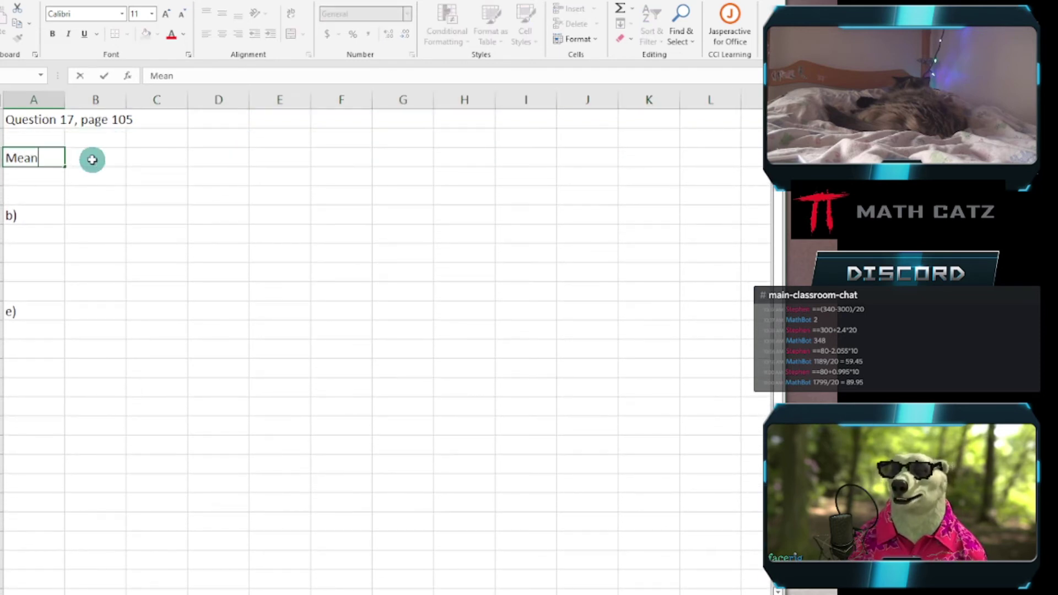
key("Return")
type("STDD")
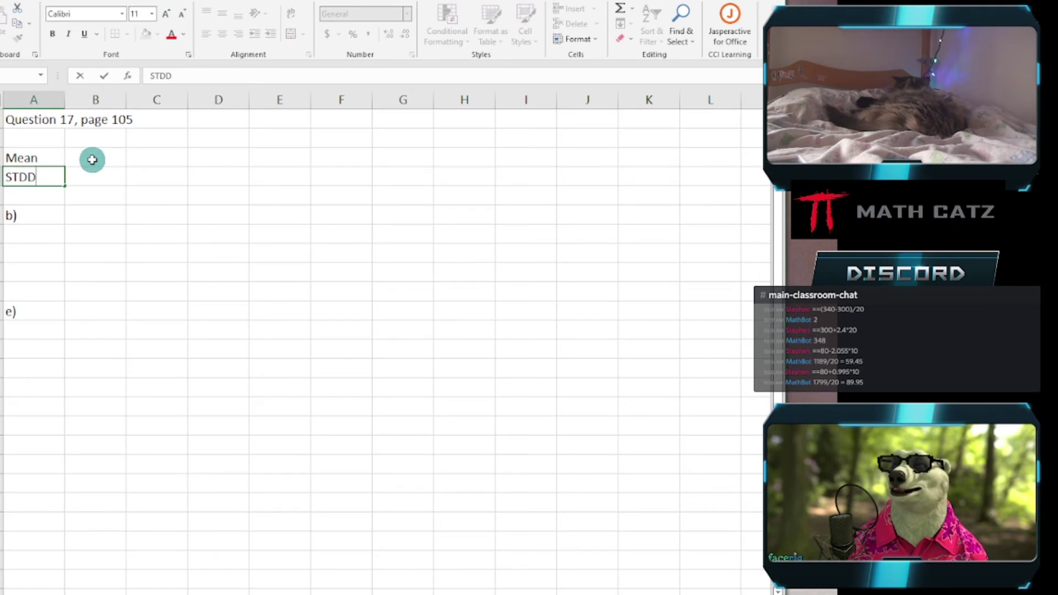
type("EV")
left_click(92, 160)
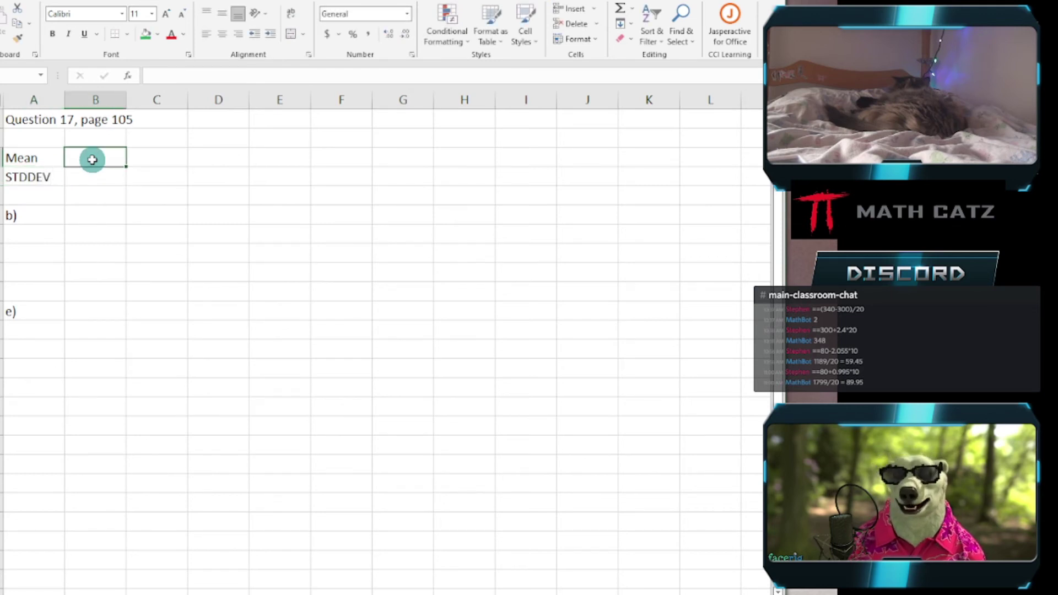
- Check Question 16's values, then enter a mean of 80 and a STDDEV of 10
left_click(126, 593)
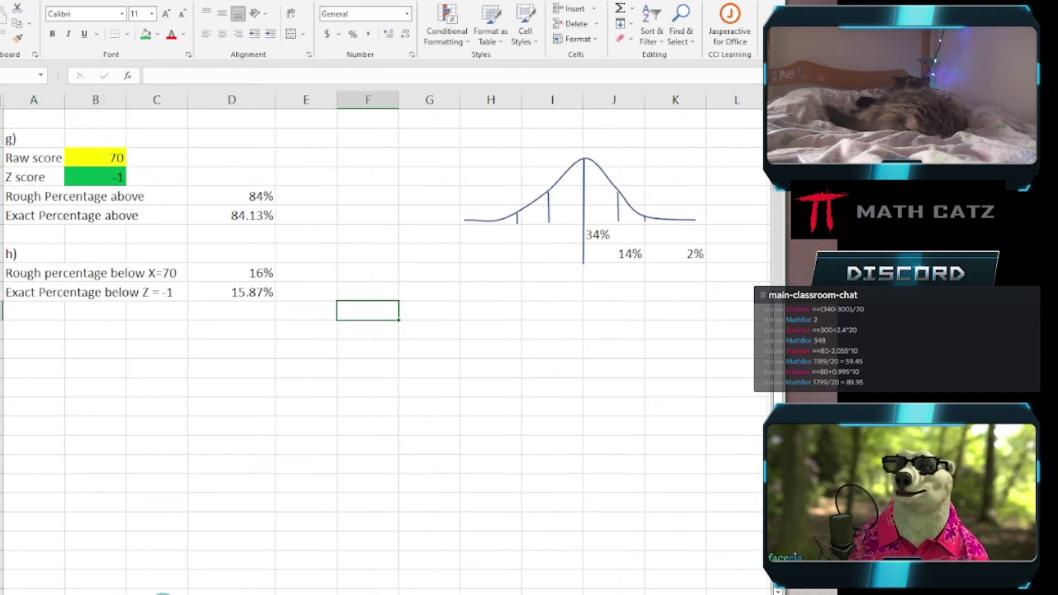
left_click(161, 593)
left_click(125, 593)
left_click(88, 592)
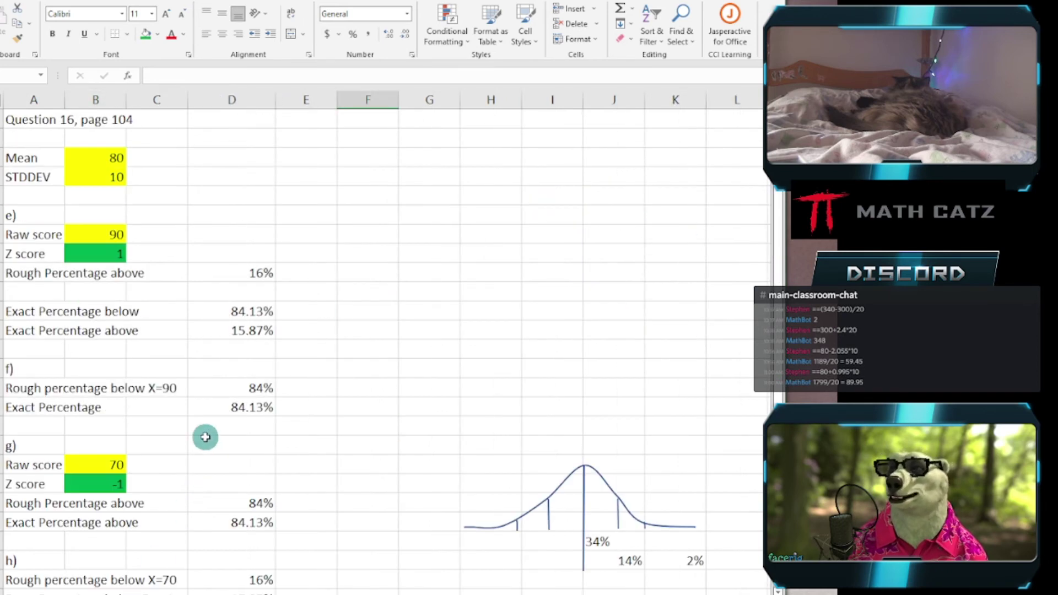
left_click(165, 593)
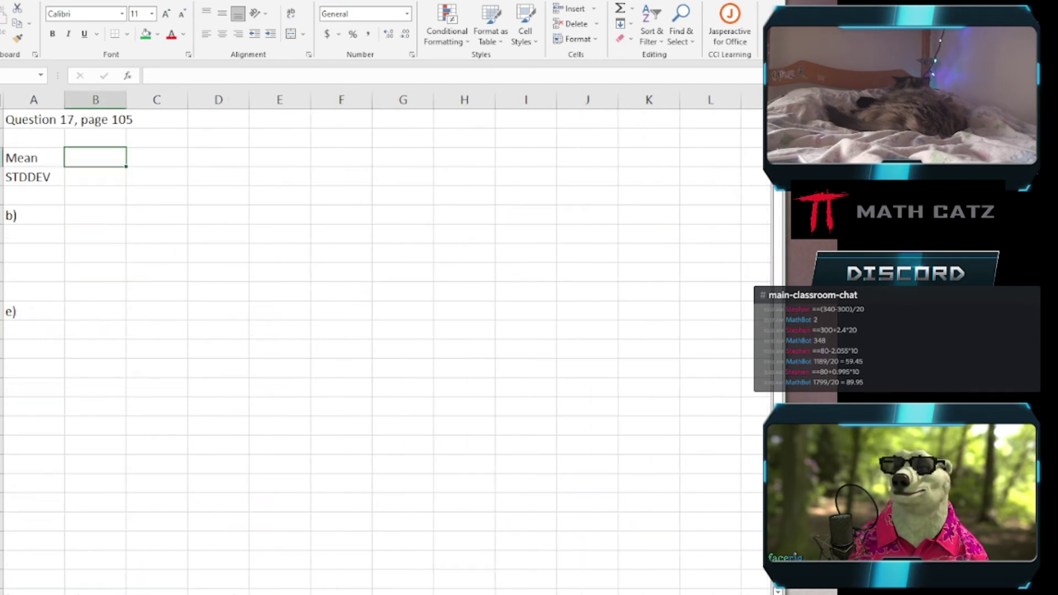
type("80")
key("Return")
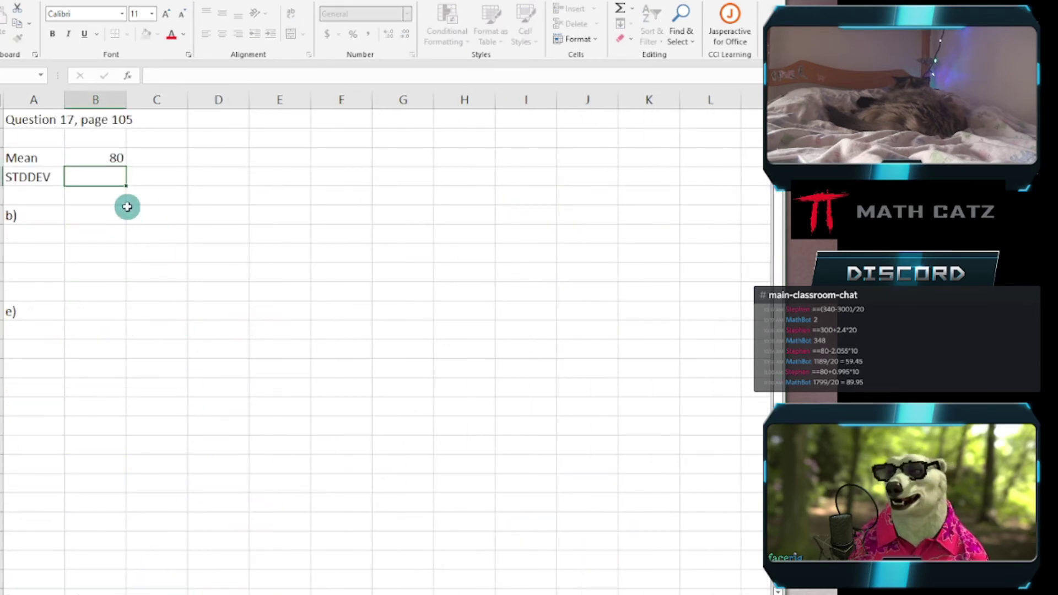
type("10")
key("Return")
- Fill the 80 and 10 input cells yellow and switch back to the textbook PDF
left_click_drag(96, 158, 101, 175)
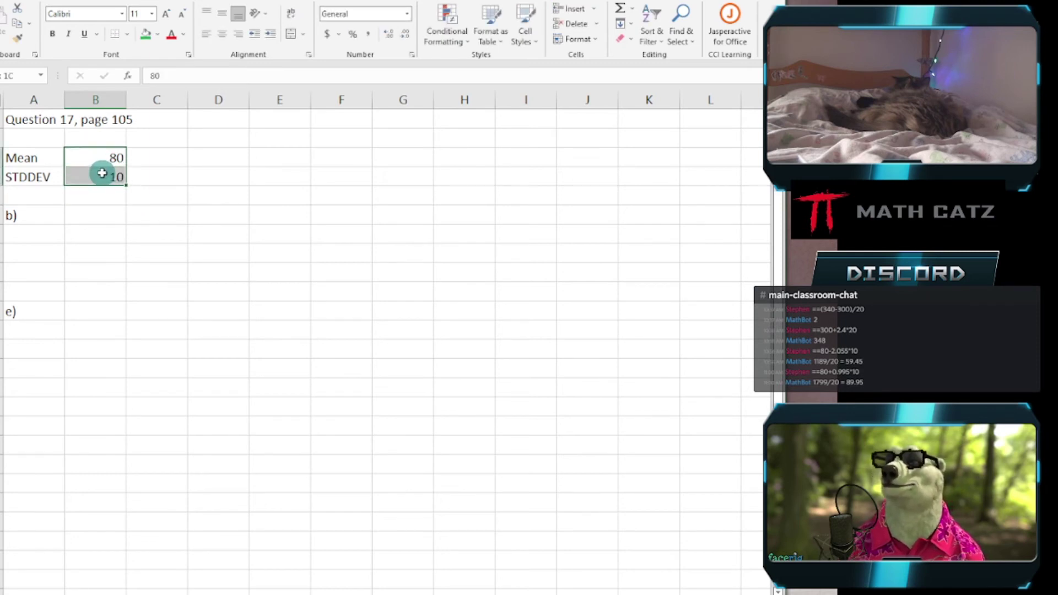
left_click(158, 35)
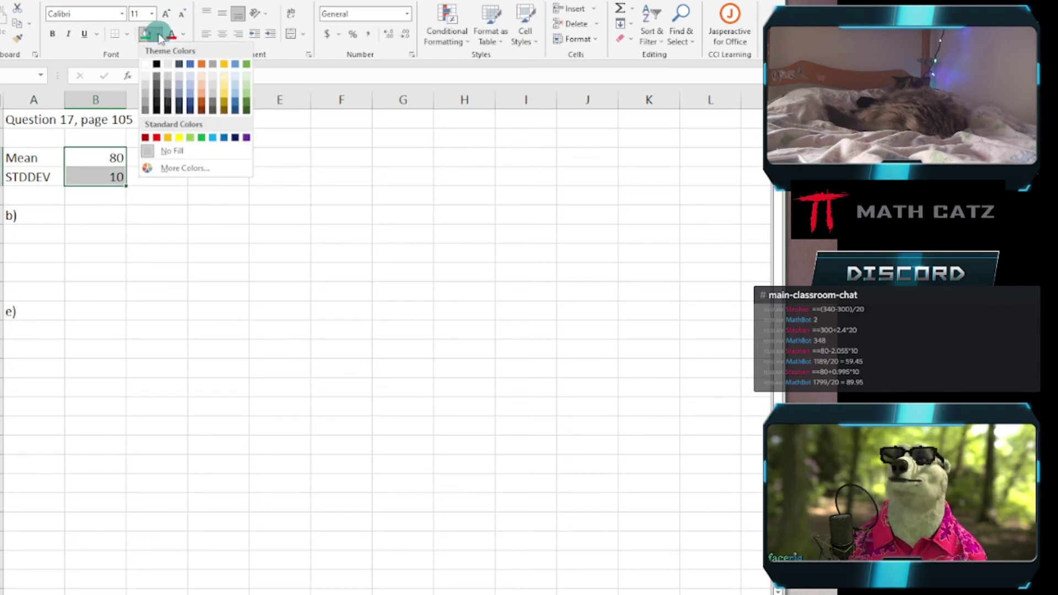
left_click(179, 137)
left_click(171, 248)
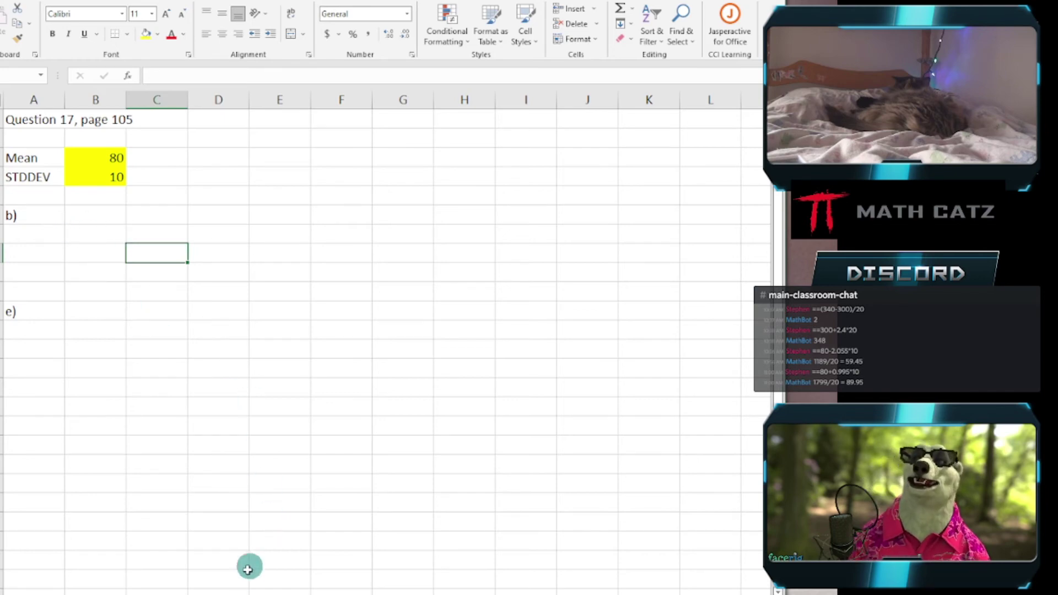
key("alt+Tab")
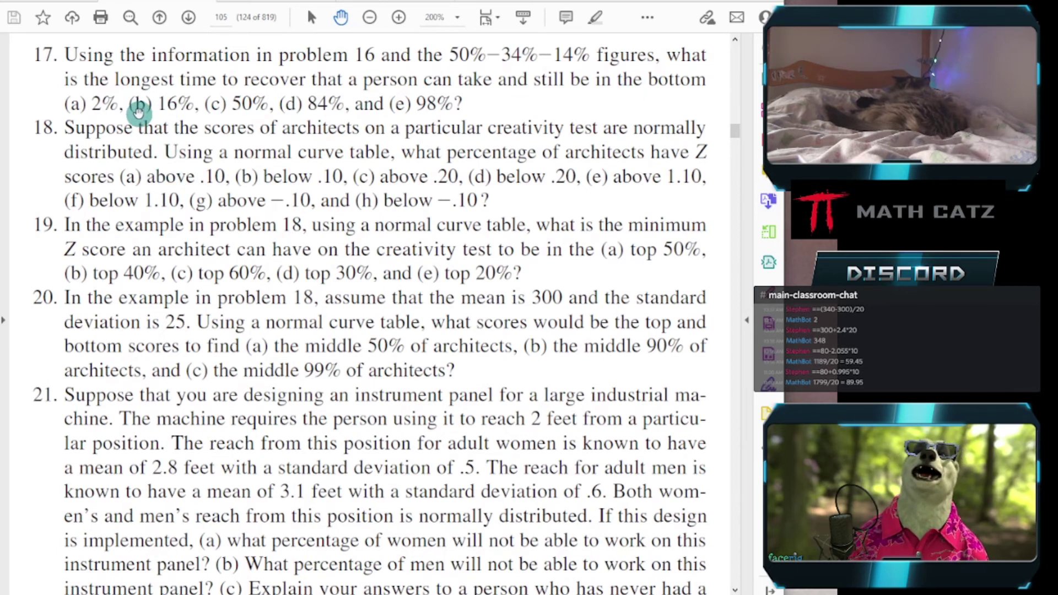
- Type 'Percentage below' in A7 under b) and enter 16% in C7
key("alt+Tab")
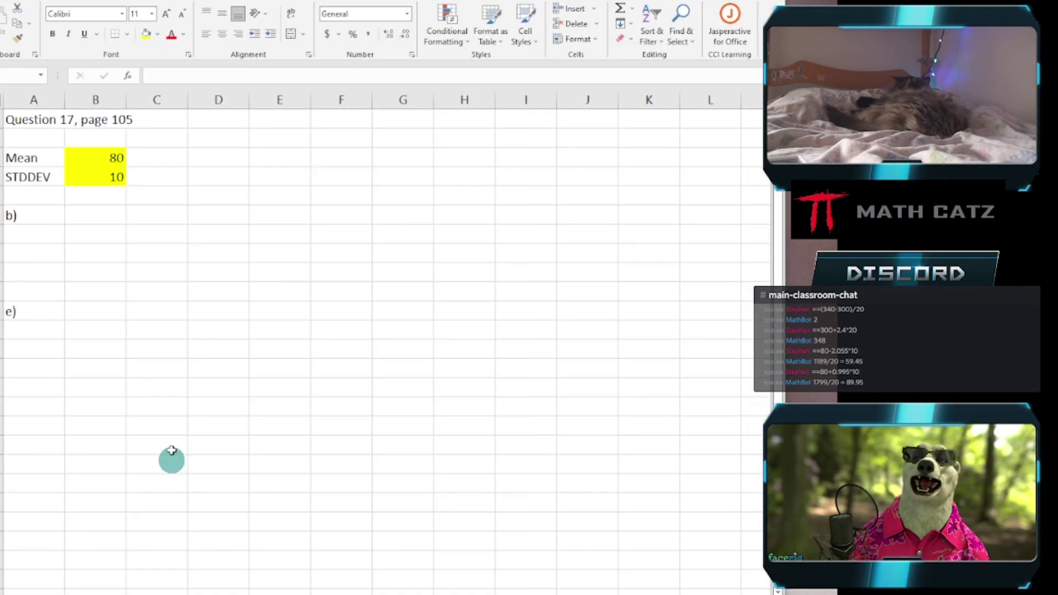
left_click(35, 233)
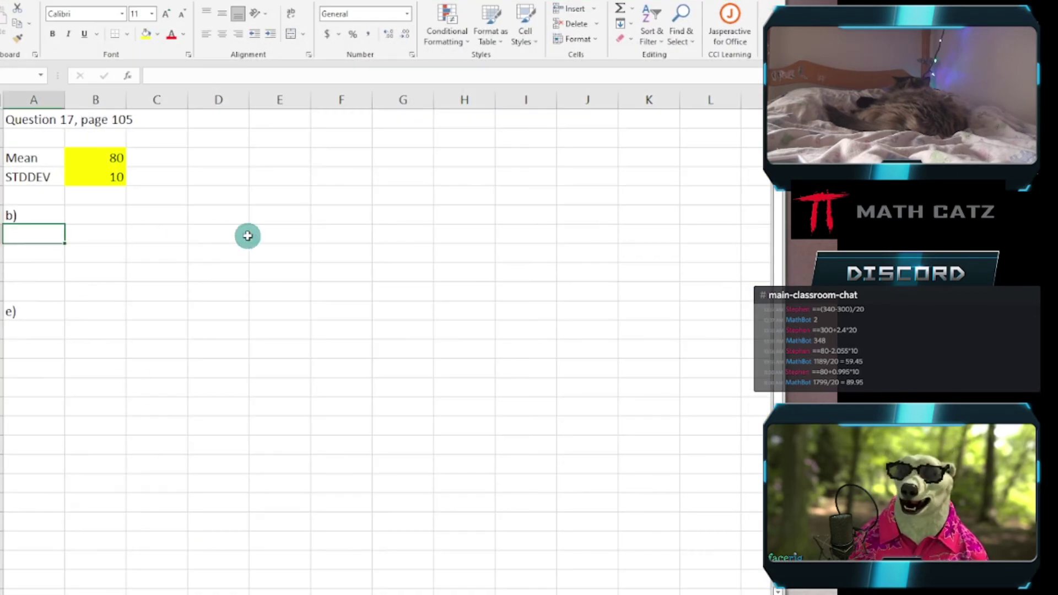
type("P")
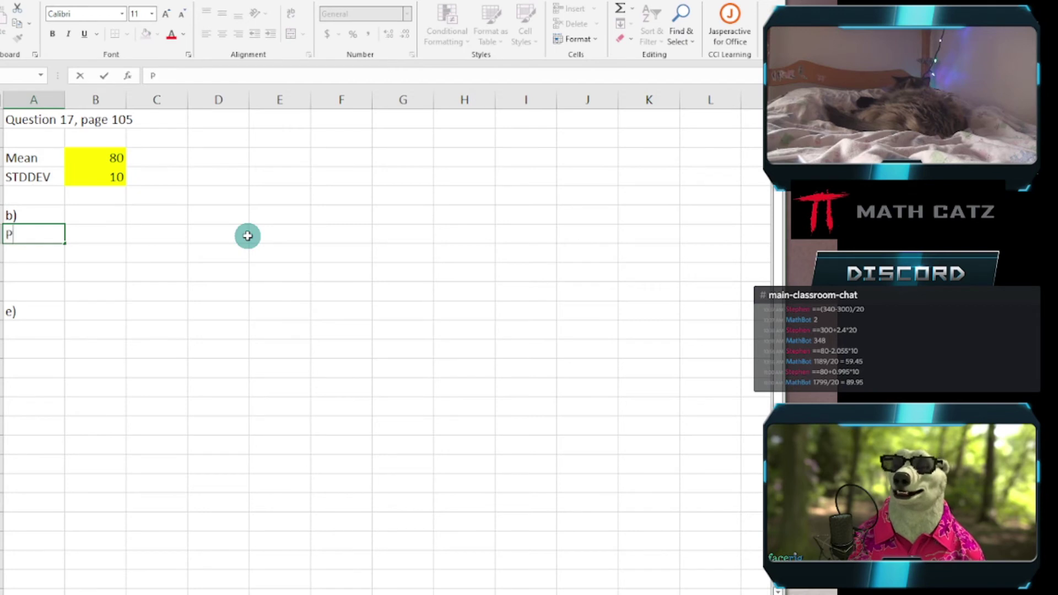
type("ercentage be")
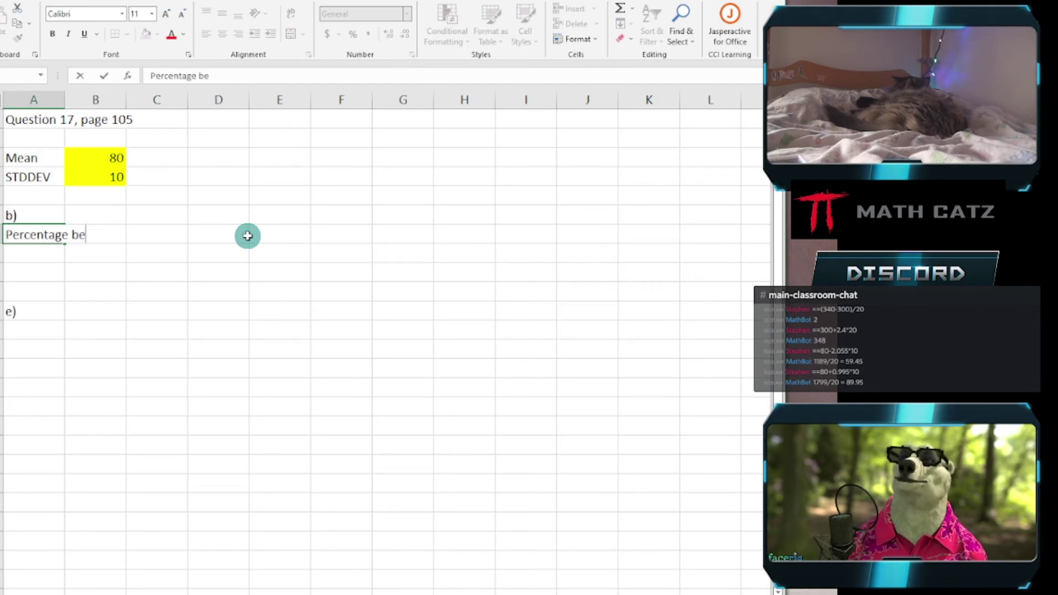
type("low")
key("Tab")
key("Tab")
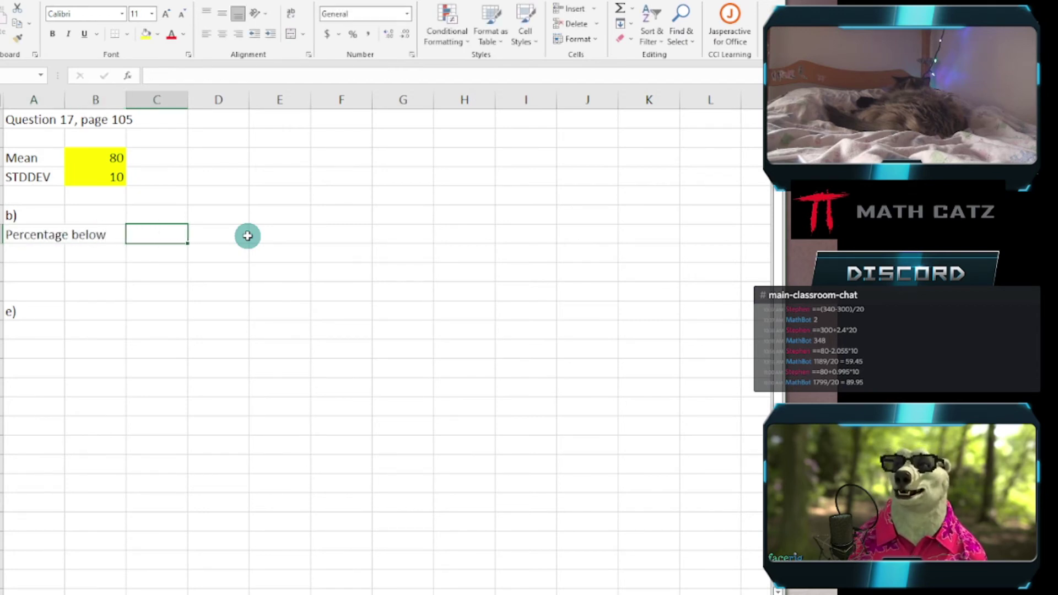
type("16")
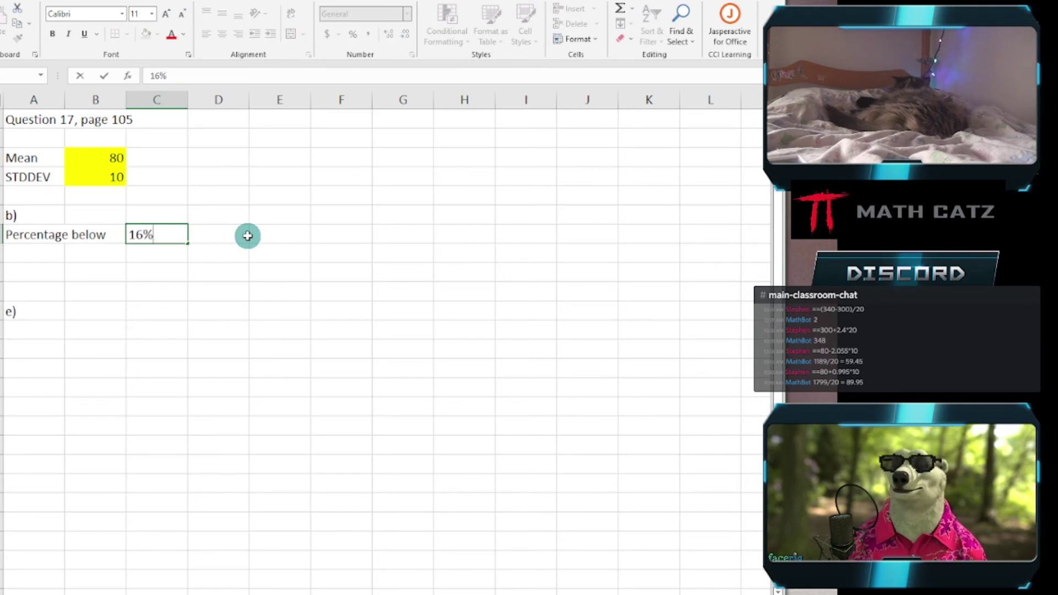
type("%")
key("Return")
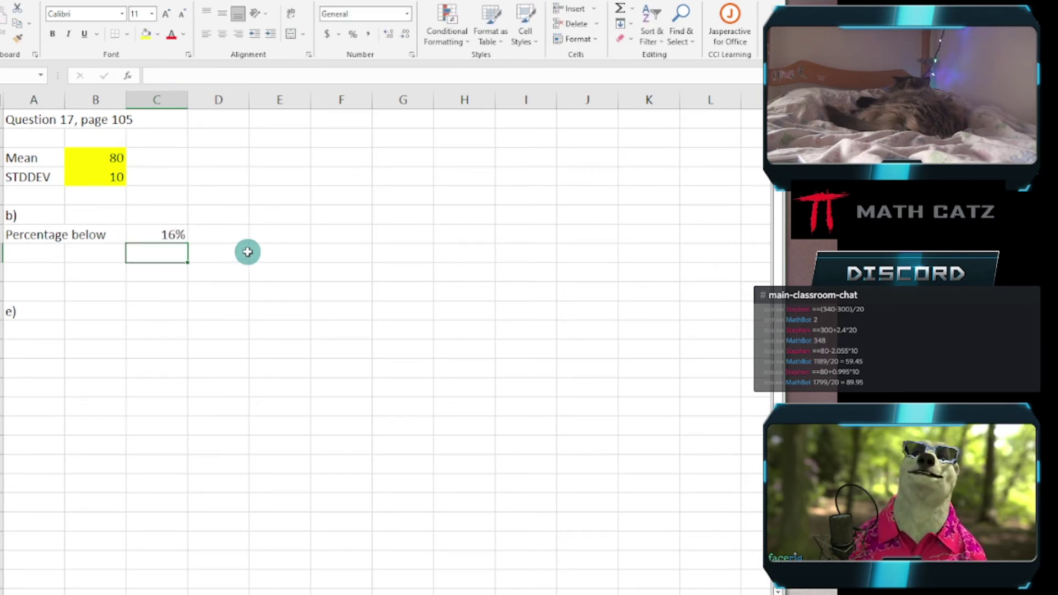
- Copy the bell-curve sketch cells from Question 16 and paste them at H7 on Question 17
left_click(129, 587)
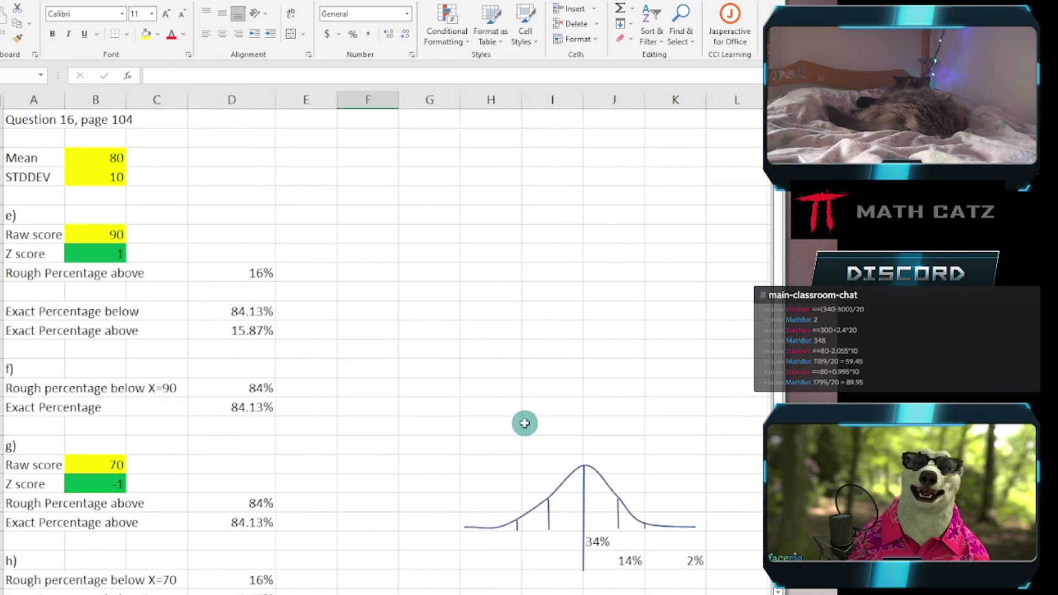
scroll(524, 423, "down", 2)
left_click_drag(435, 349, 721, 473)
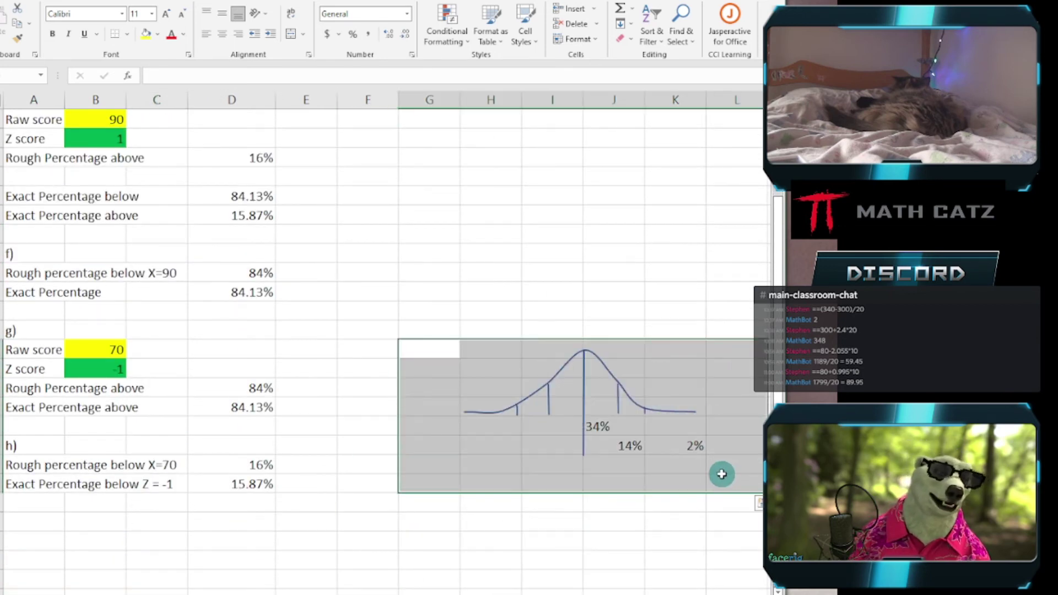
key("ctrl+c")
key("ctrl+Page_Down")
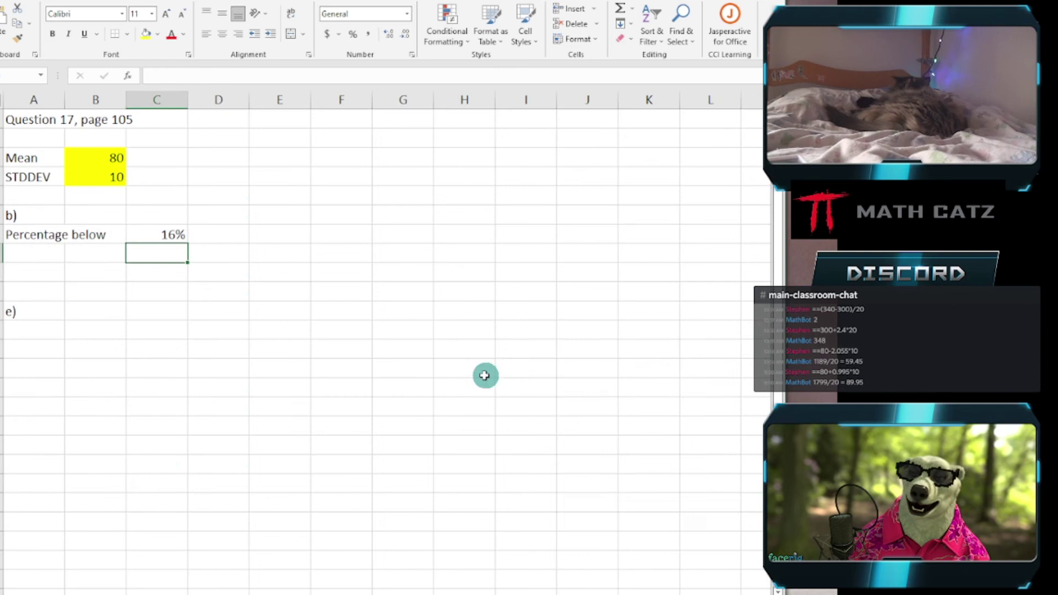
left_click(466, 189)
key("ctrl+v")
left_click(388, 374)
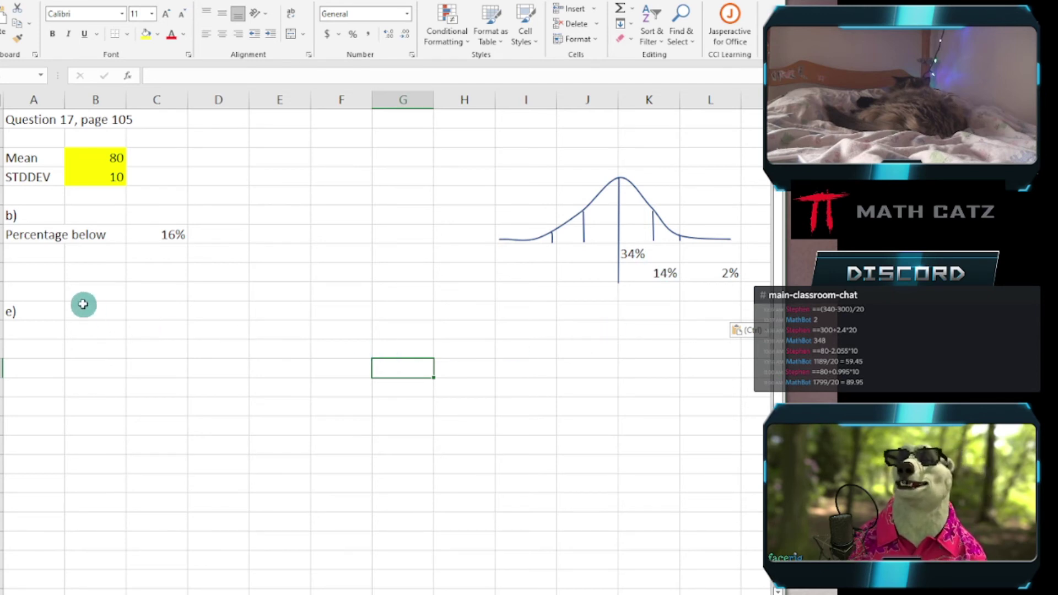
left_click(43, 256)
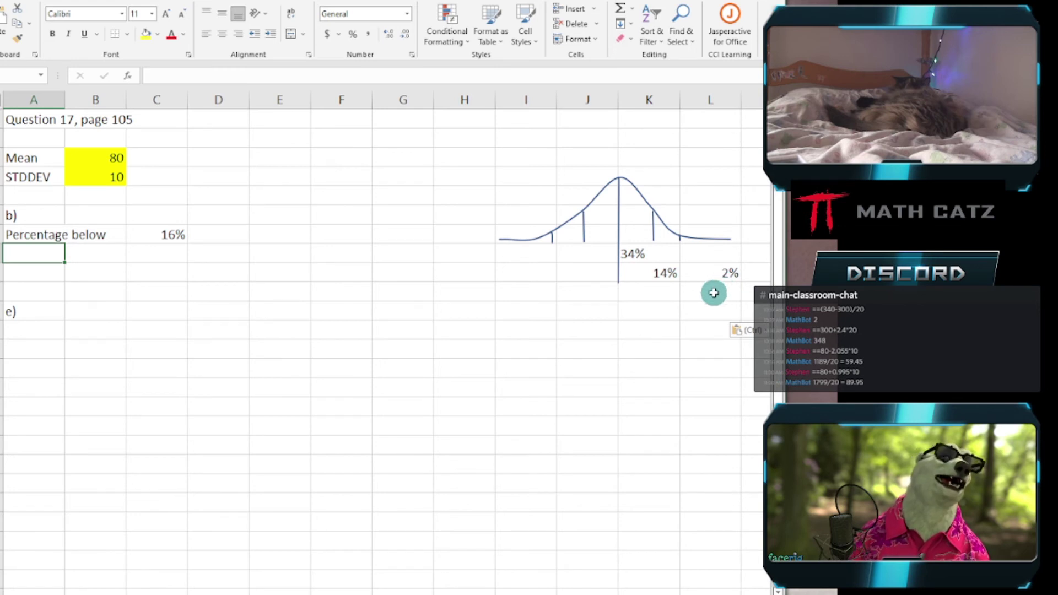
- Add a Rough Z score row with the value -1
type("Rou")
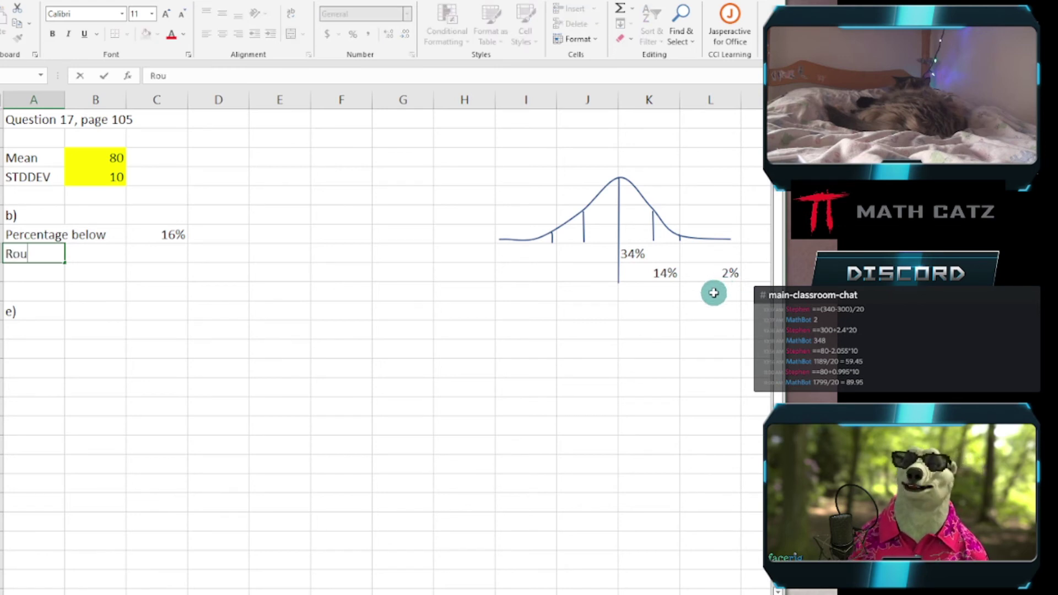
type("gh X")
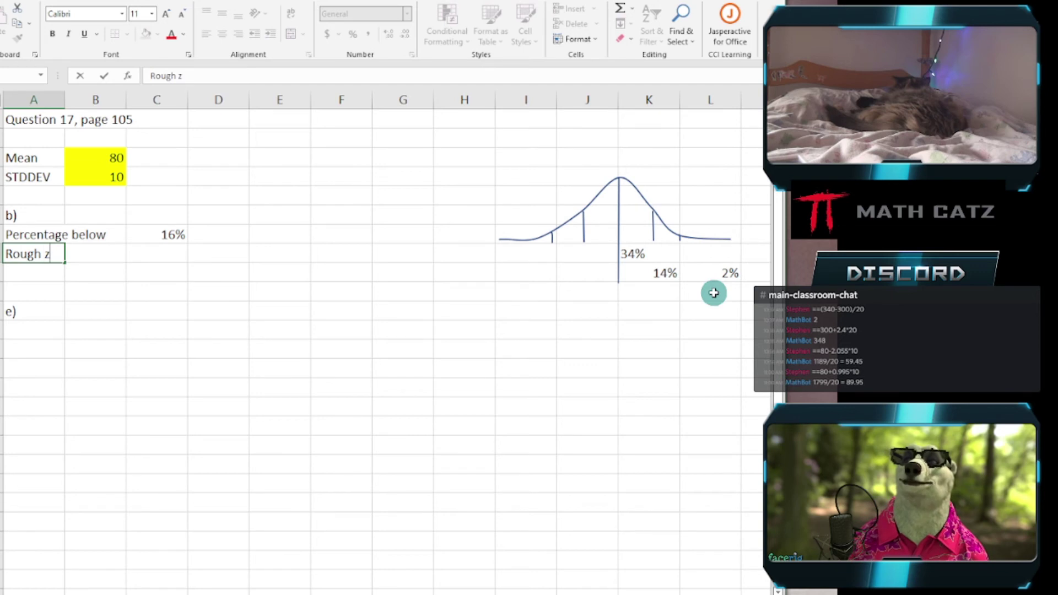
type(" scor")
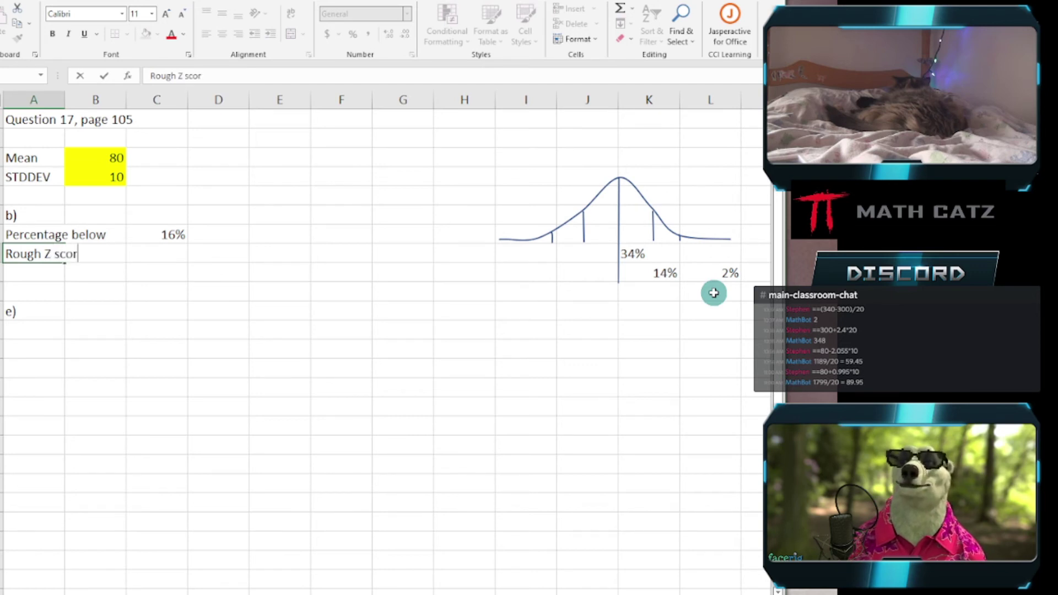
key("Tab")
key("Tab")
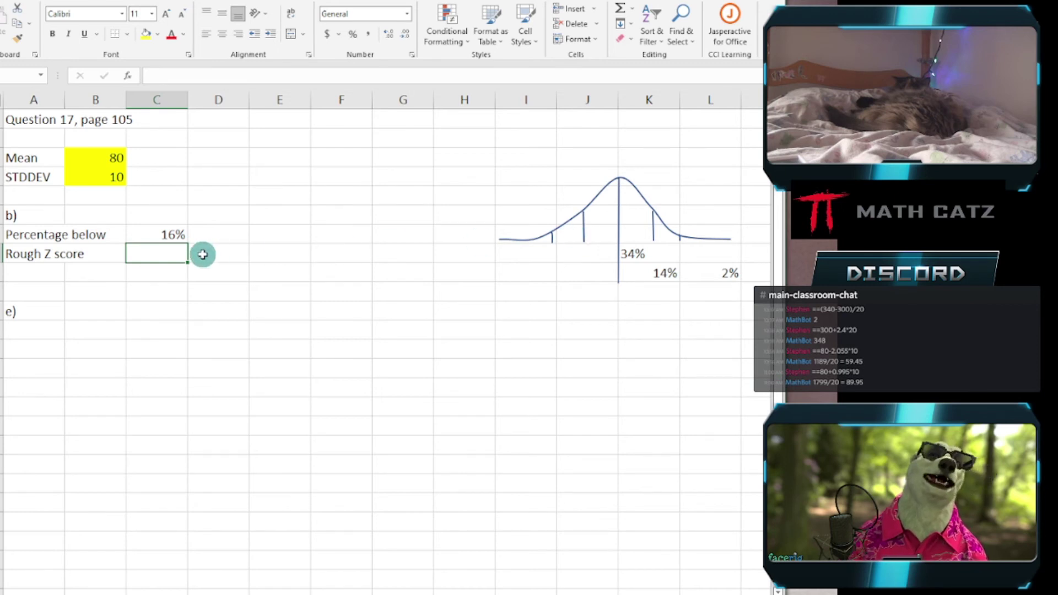
type("-1")
key("Return")
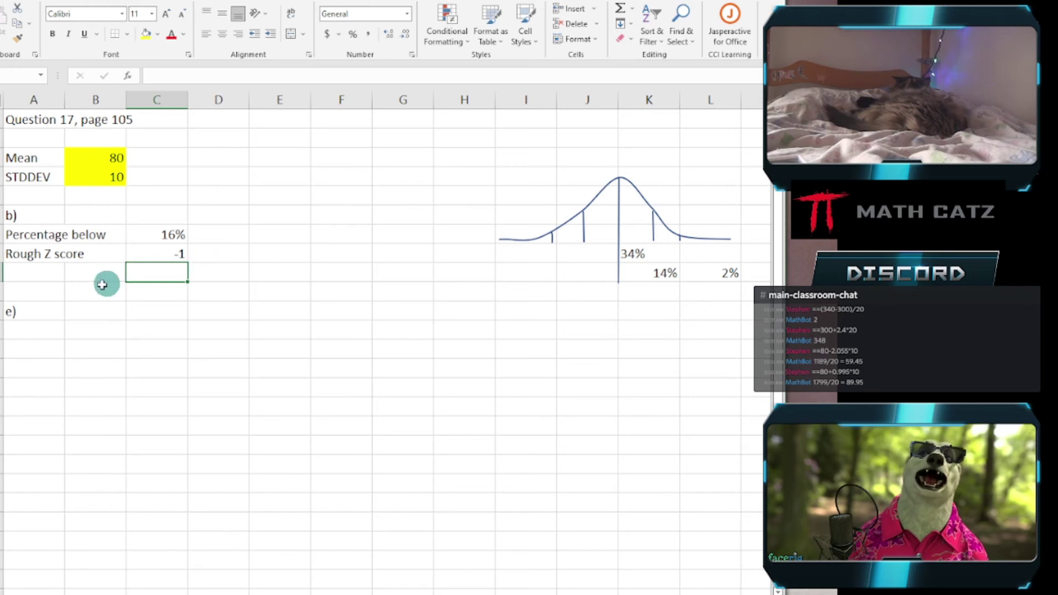
- Label the next row 'Rough X score'
left_click(41, 274)
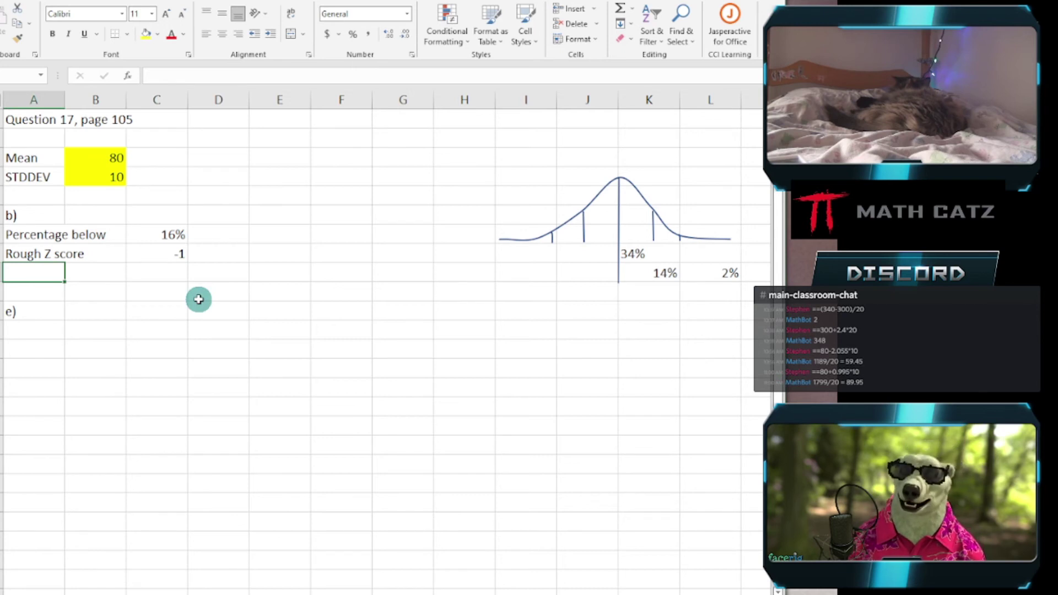
type("Rough ")
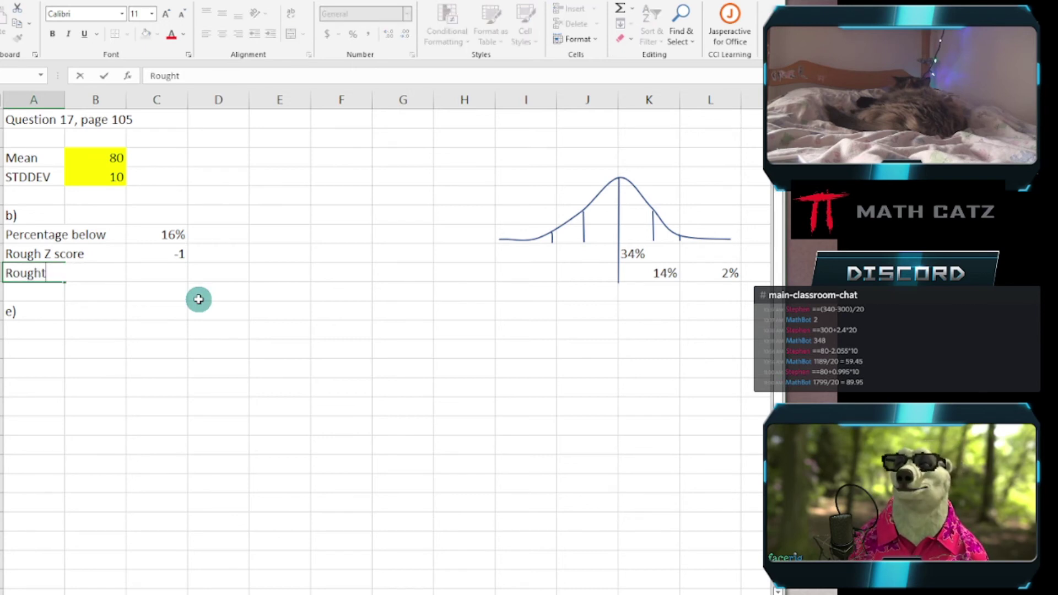
type("X")
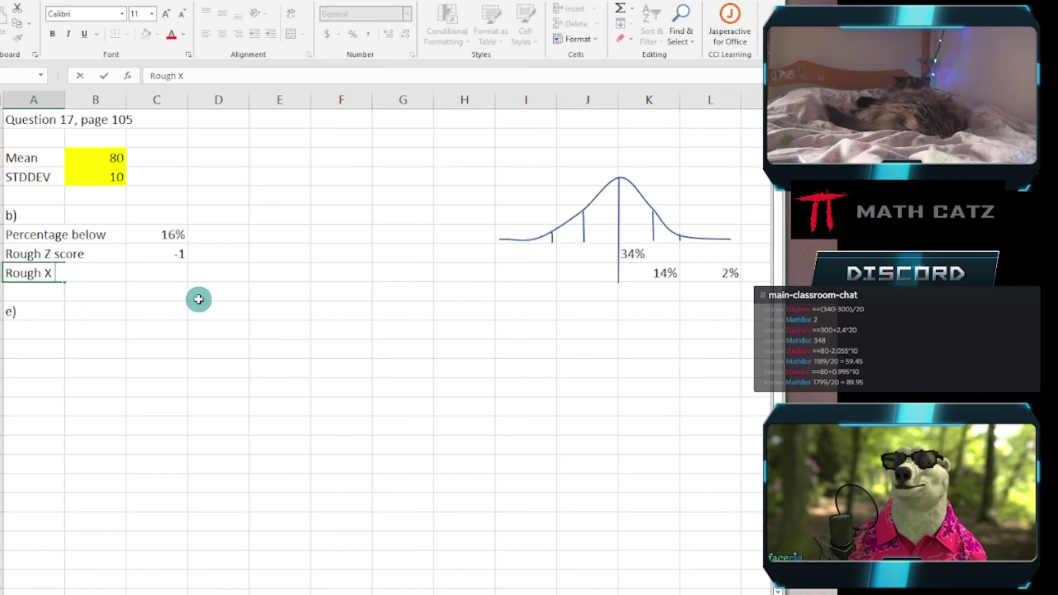
type(" scroe")
key("BackSpace")
key("BackSpace")
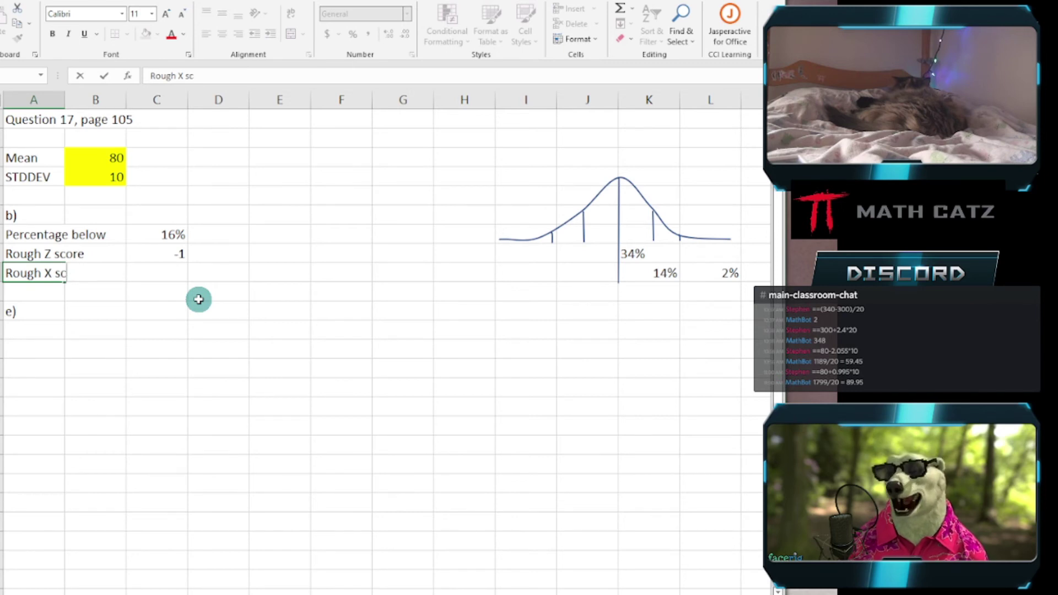
type("ore")
key("Tab")
key("Tab")
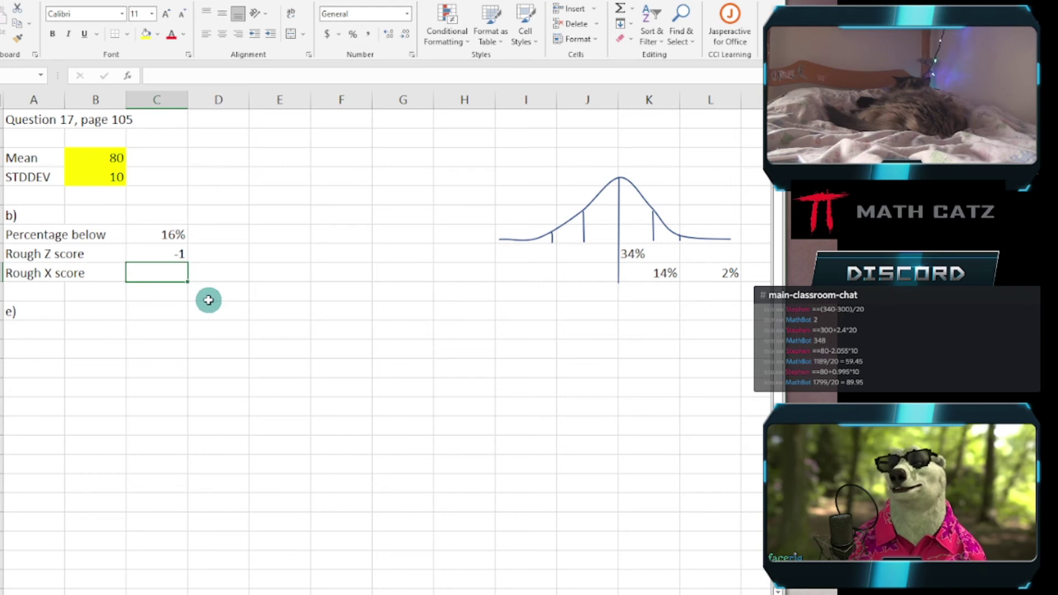
- Enter =B3+C8*B4 as the Rough X score formula, giving 70
type("=")
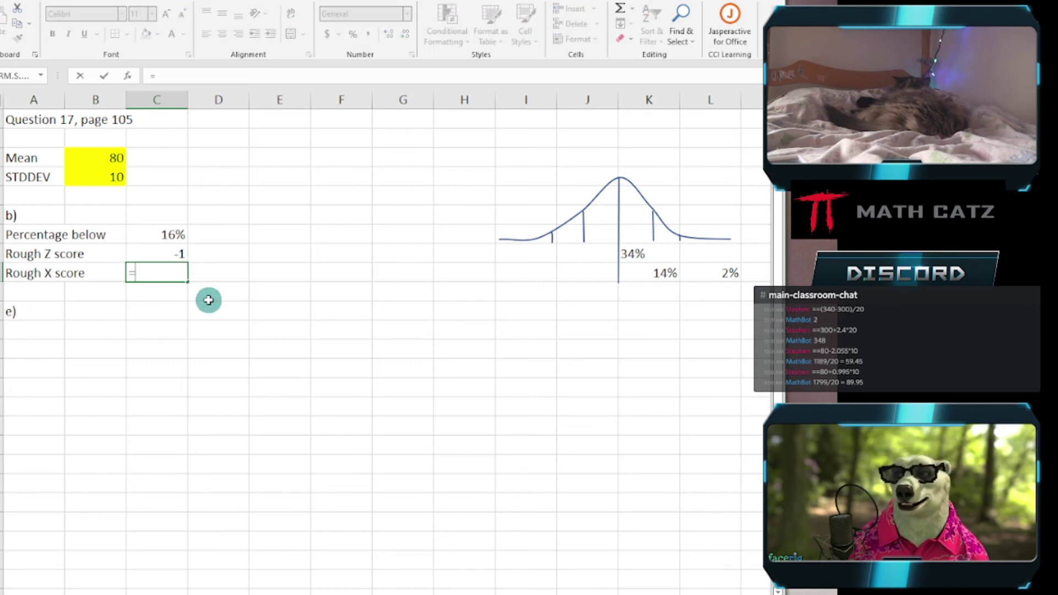
left_click(85, 162)
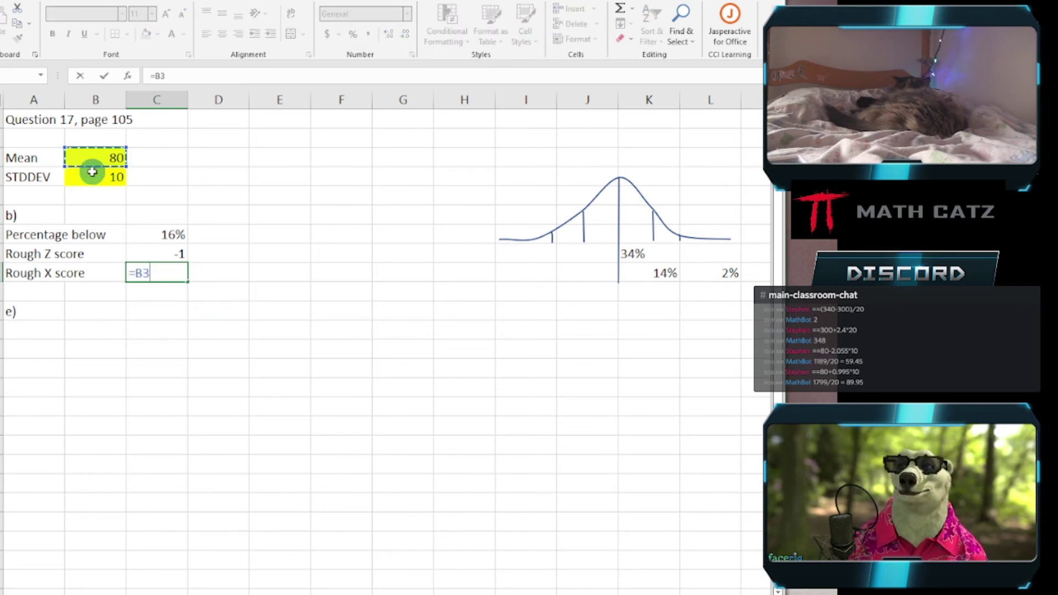
type("+")
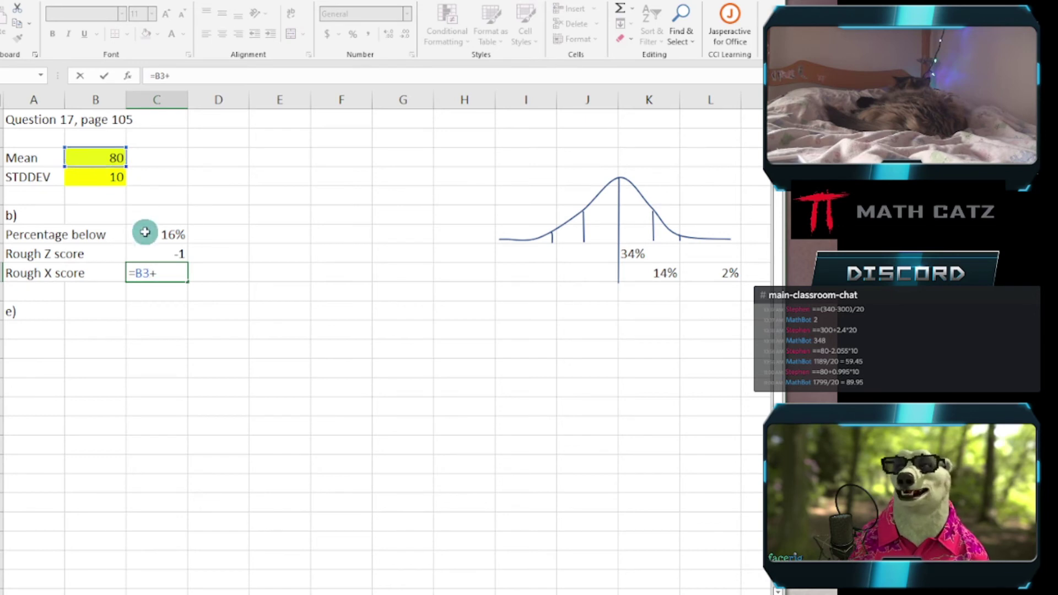
left_click(152, 251)
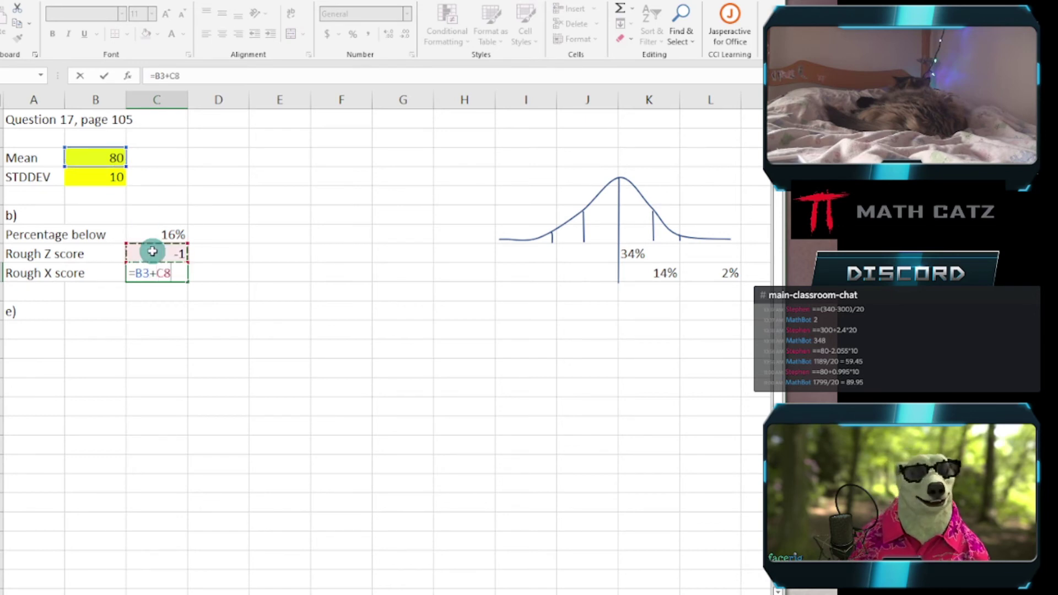
type("*")
left_click(86, 176)
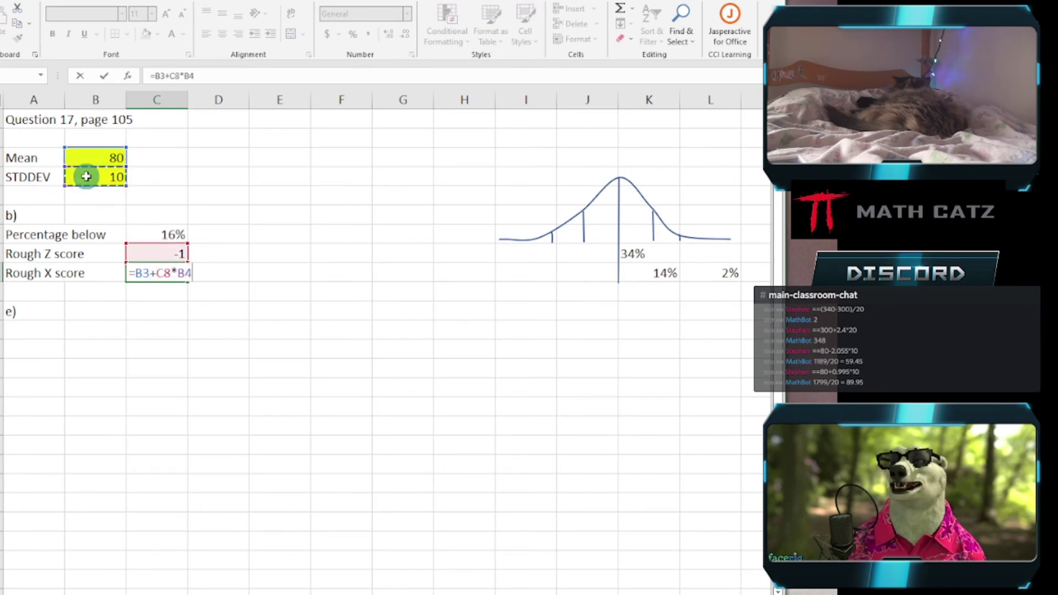
key("Return")
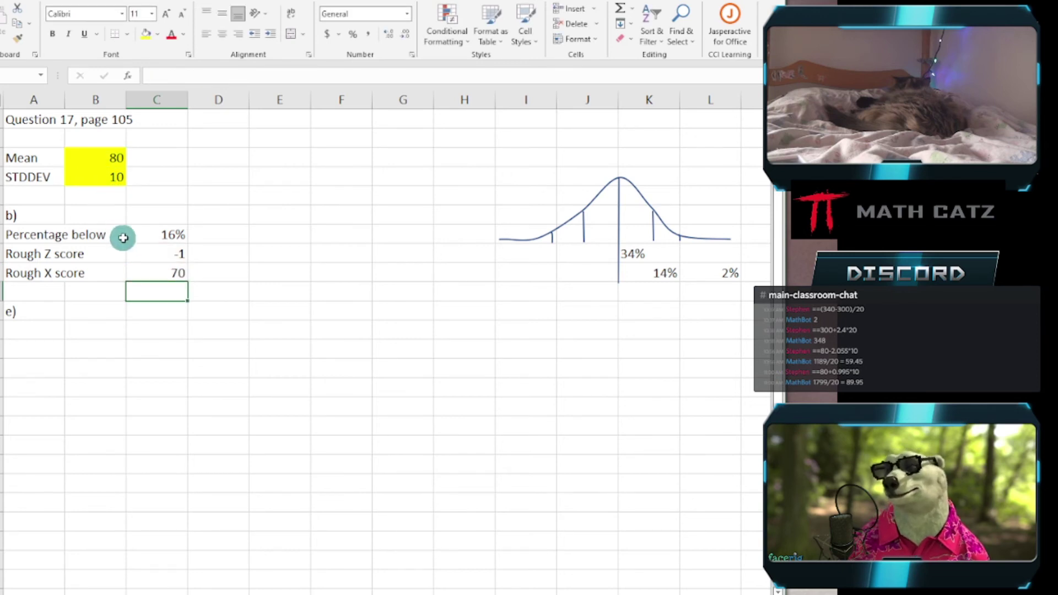
left_click(147, 252)
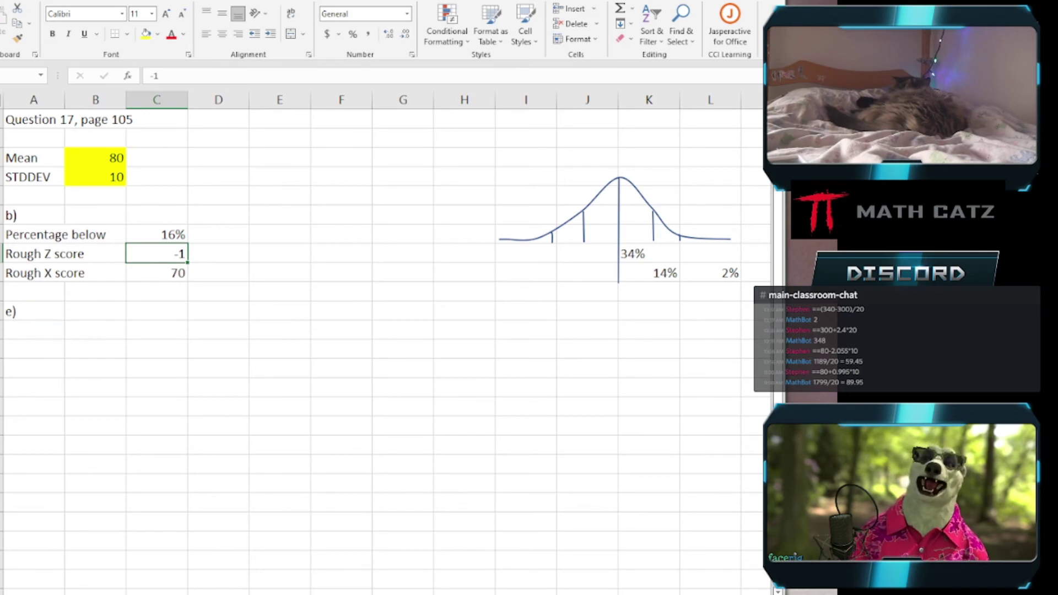
- Glance at problem 17 in the textbook PDF, then return to the Question 17 sheet
key("alt+Tab")
key("alt+Tab")
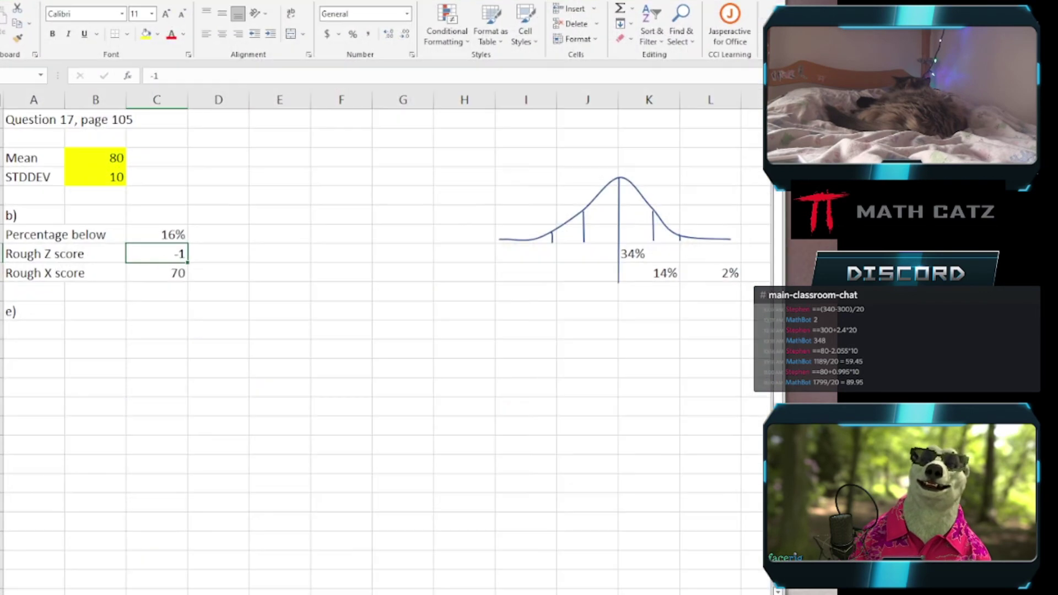
key("alt+Tab")
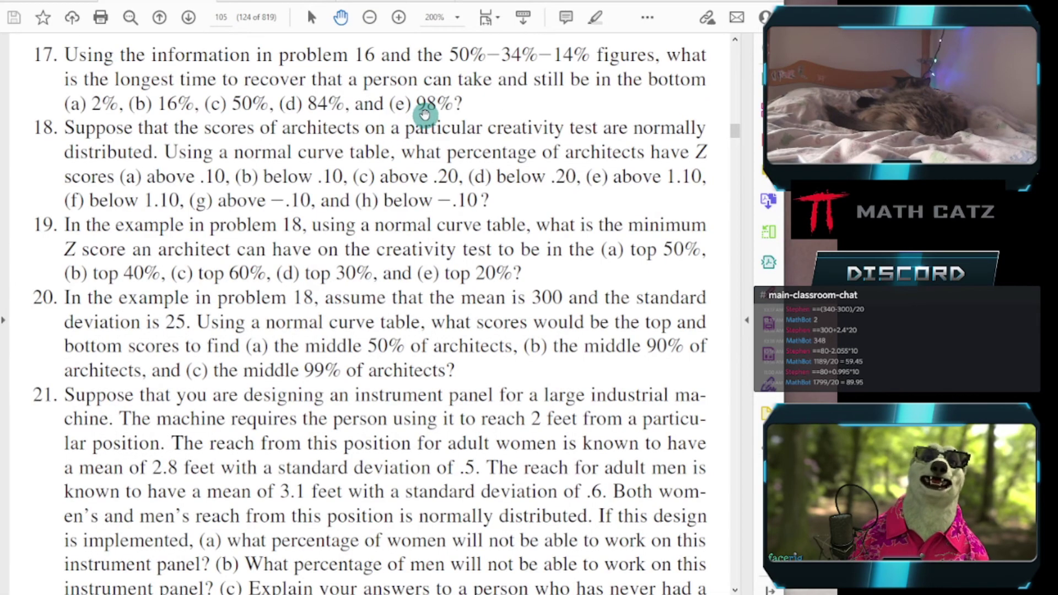
- Add a 'Percentage below' label under part e with a value of 98
key("alt+Tab")
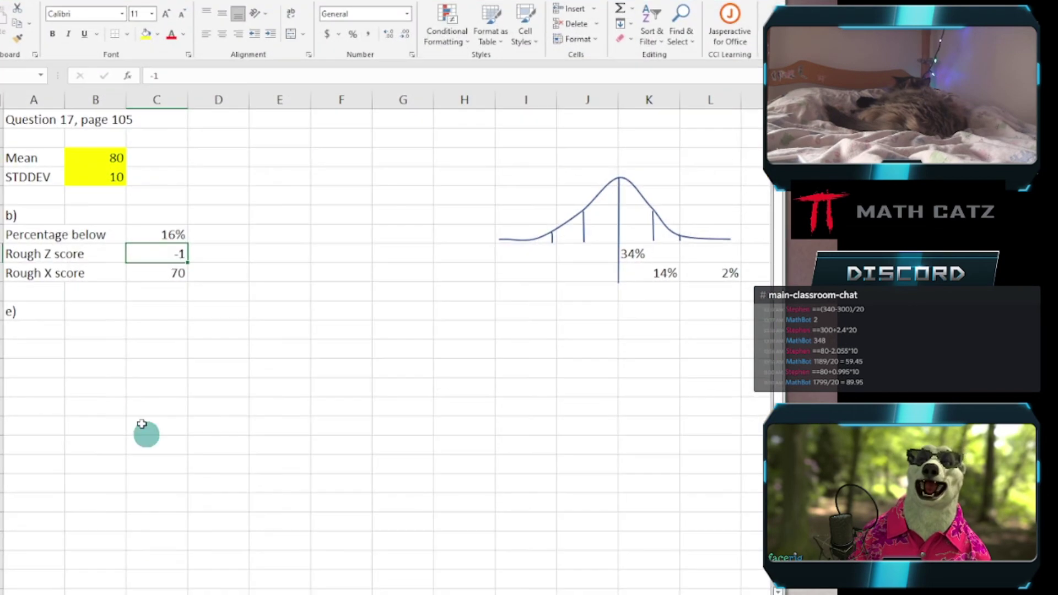
left_click(39, 329)
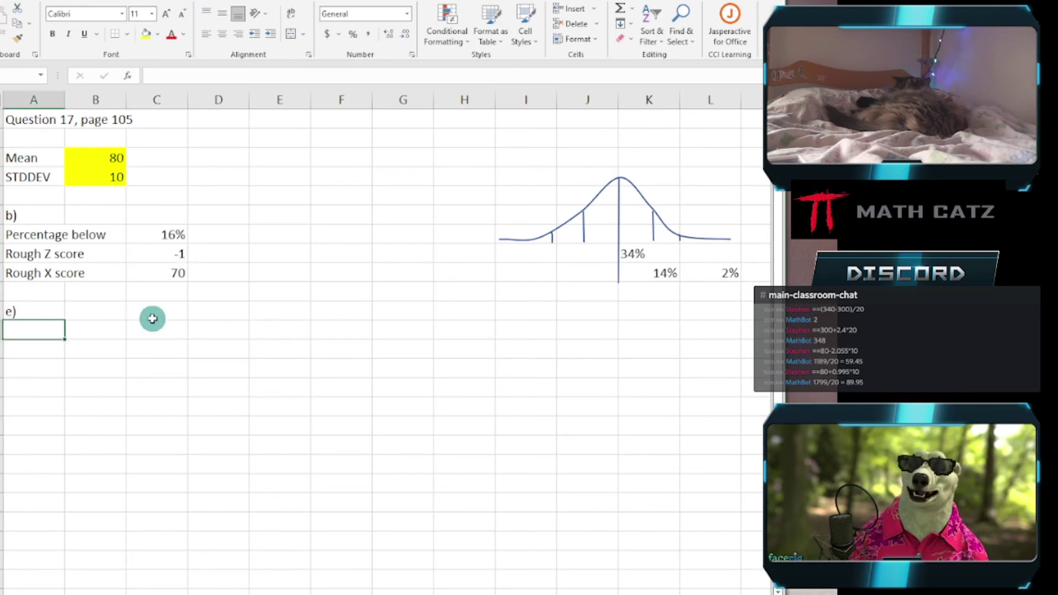
type("Percentage ")
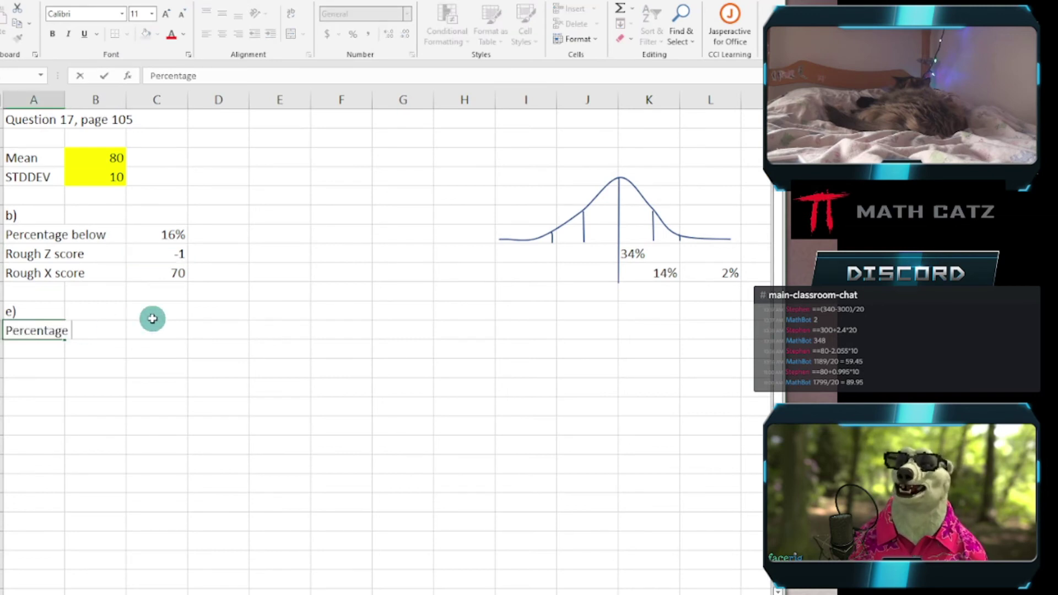
type("below")
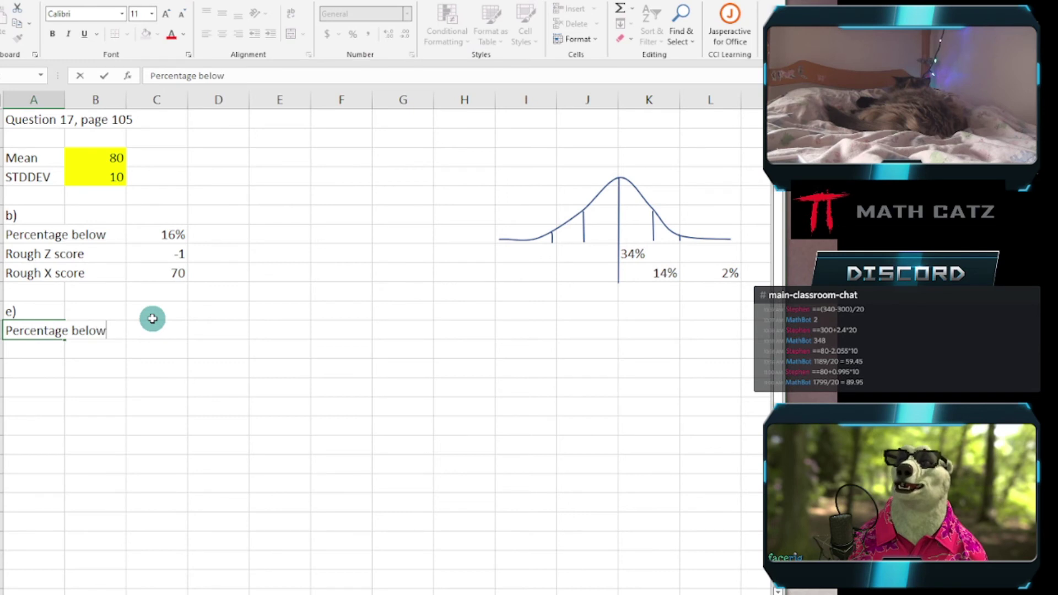
key("Tab")
left_click(152, 318)
type("98")
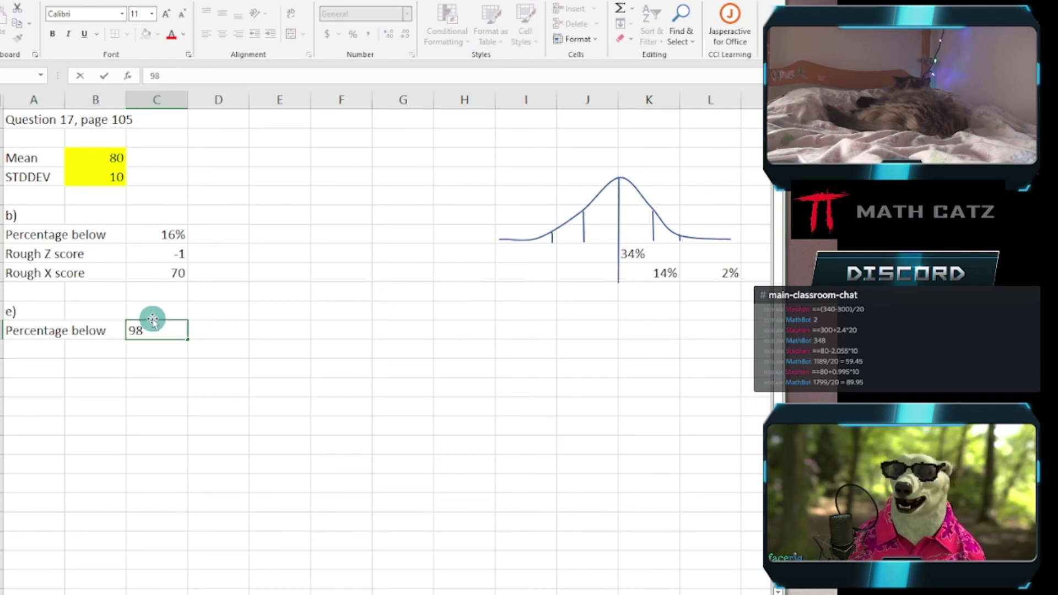
key("Return")
- Add part e's 'Rough Z score' of 2 and a 'Rough X score' label below it
key("Left")
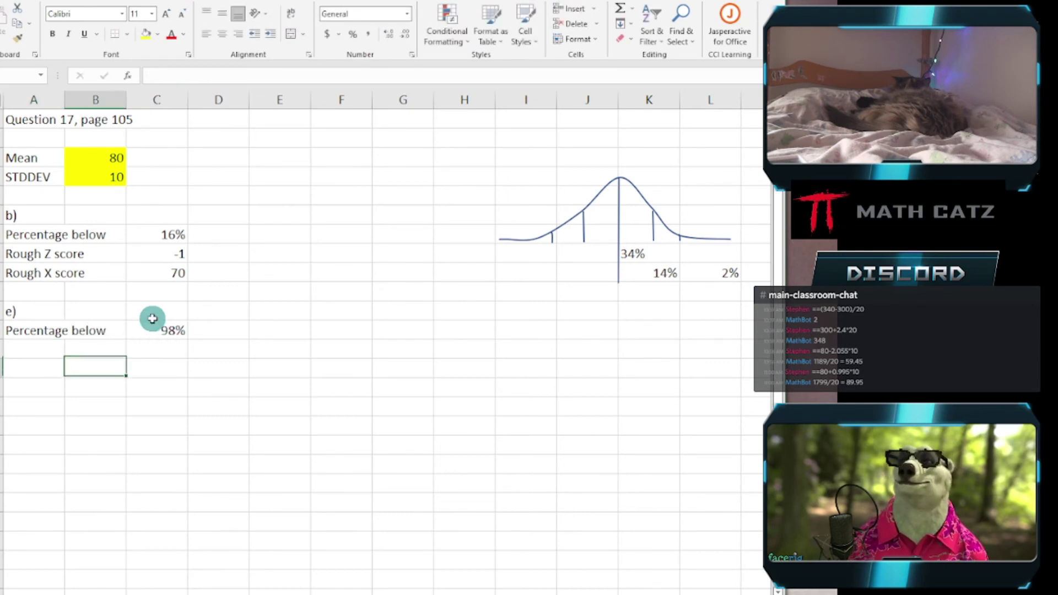
key("Left")
type("Rough")
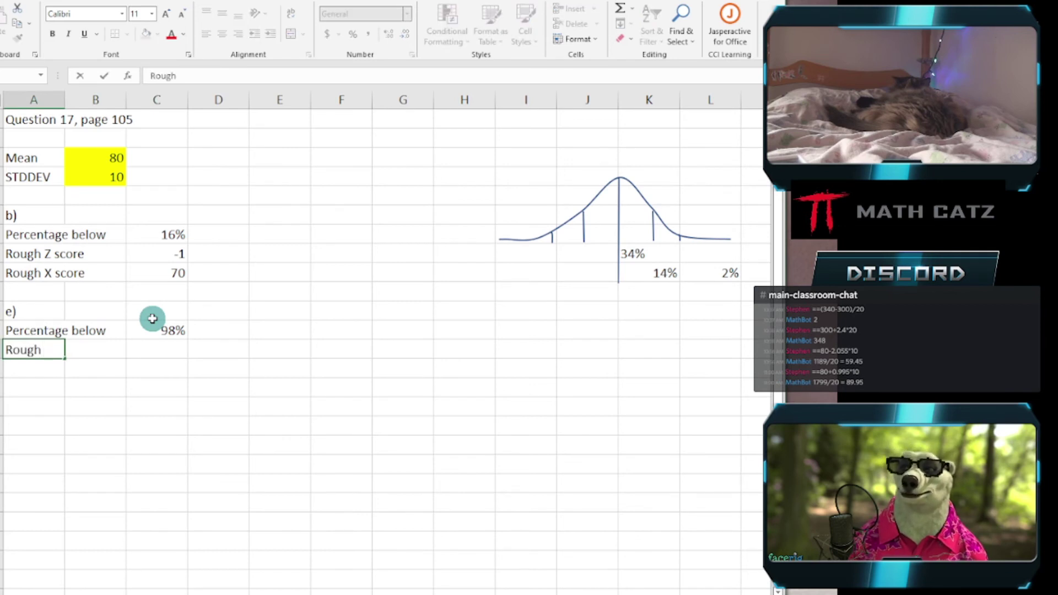
type(" Z score")
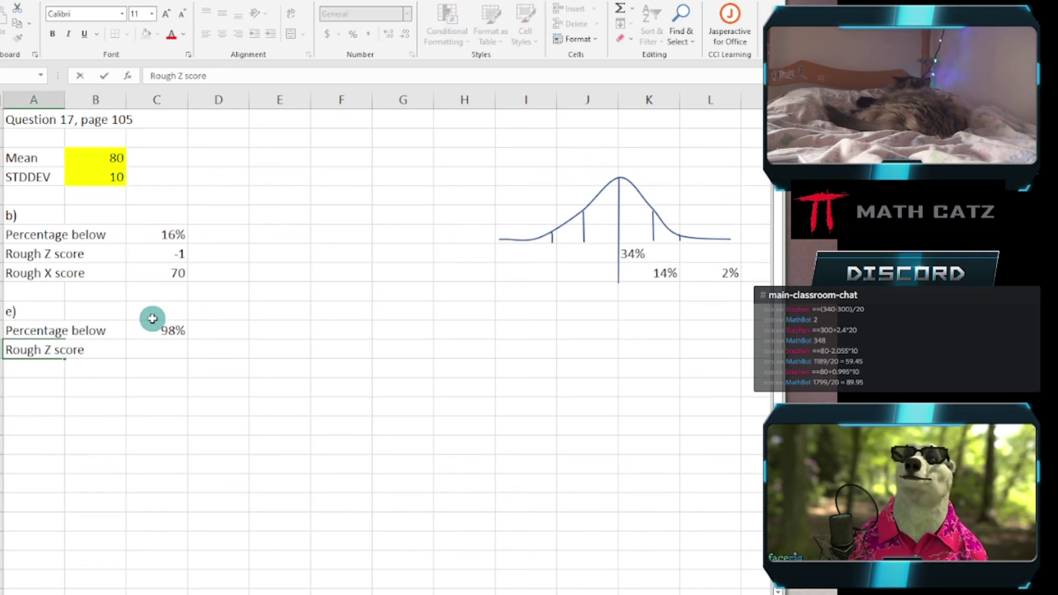
key("Tab")
key("Tab")
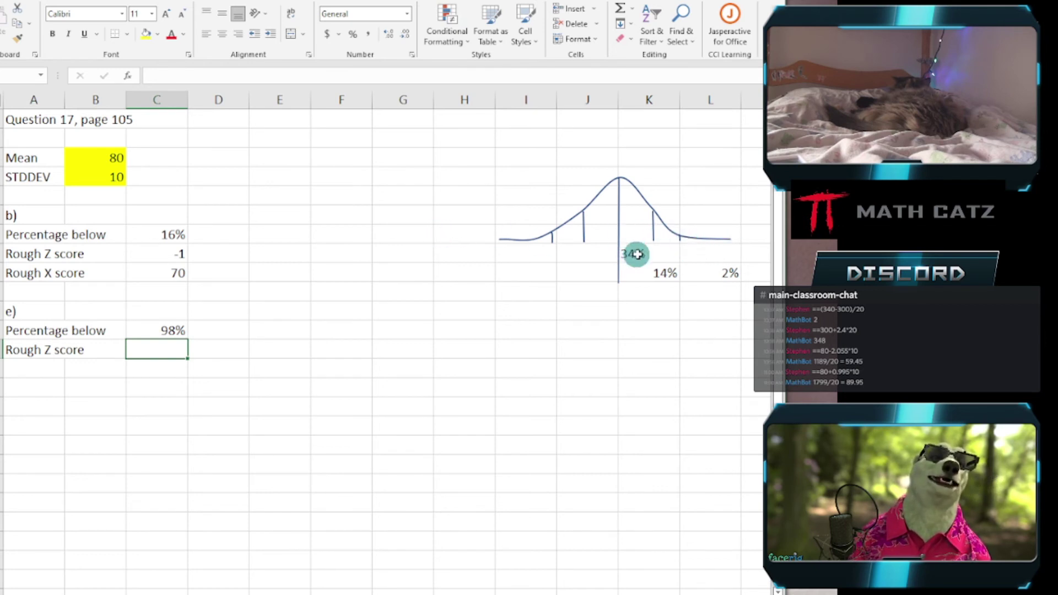
type("2")
key("Return")
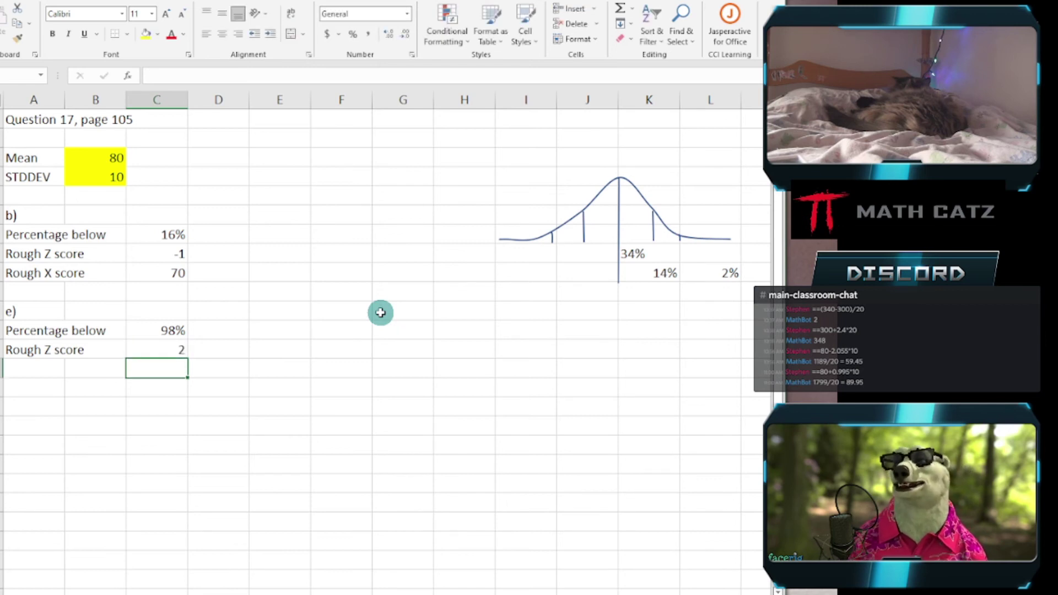
left_click(30, 367)
type("Rough")
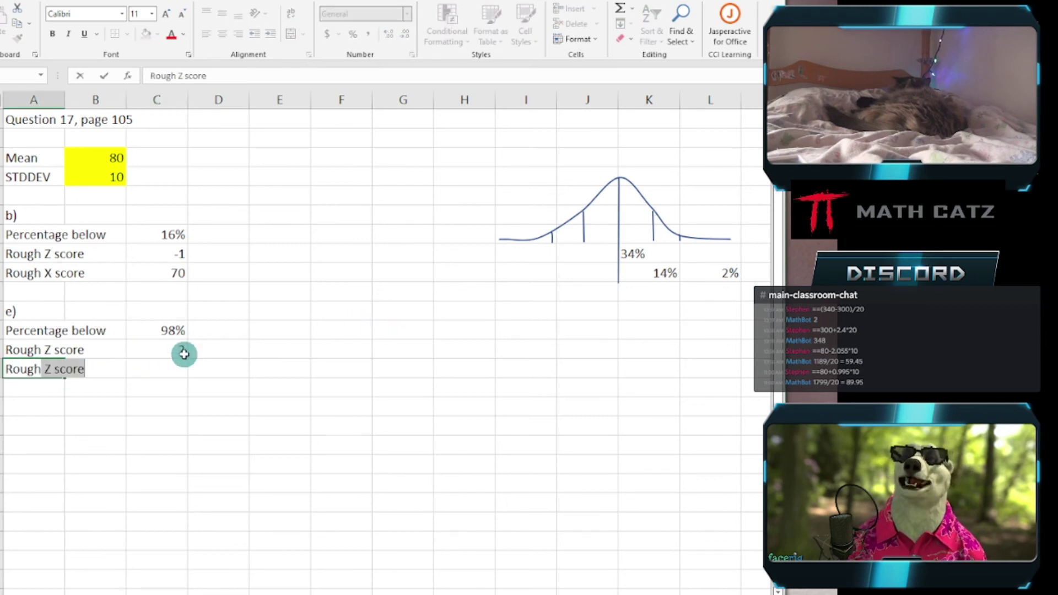
type(" X s")
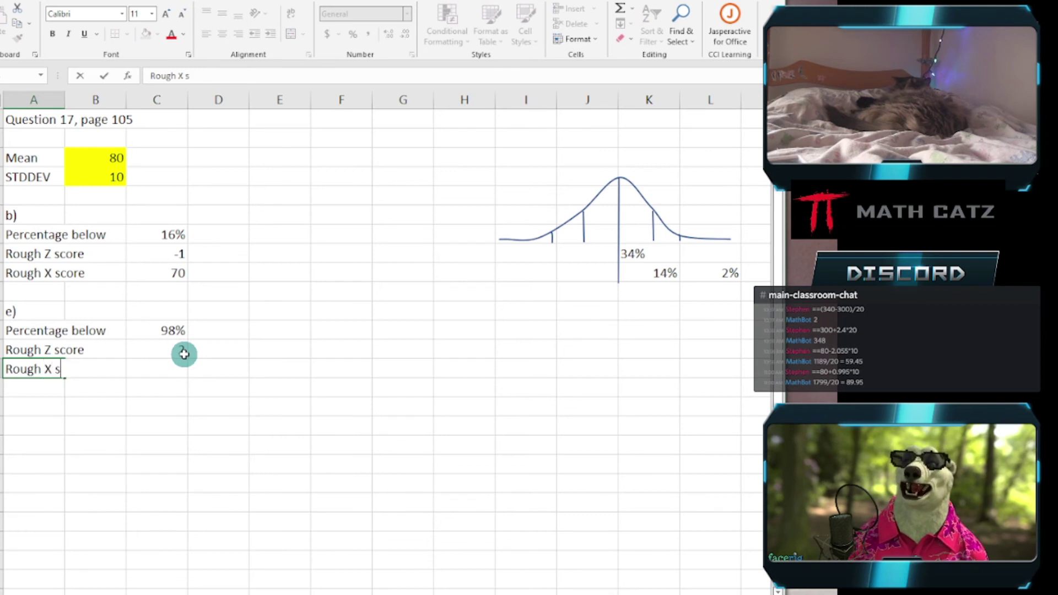
type("cor")
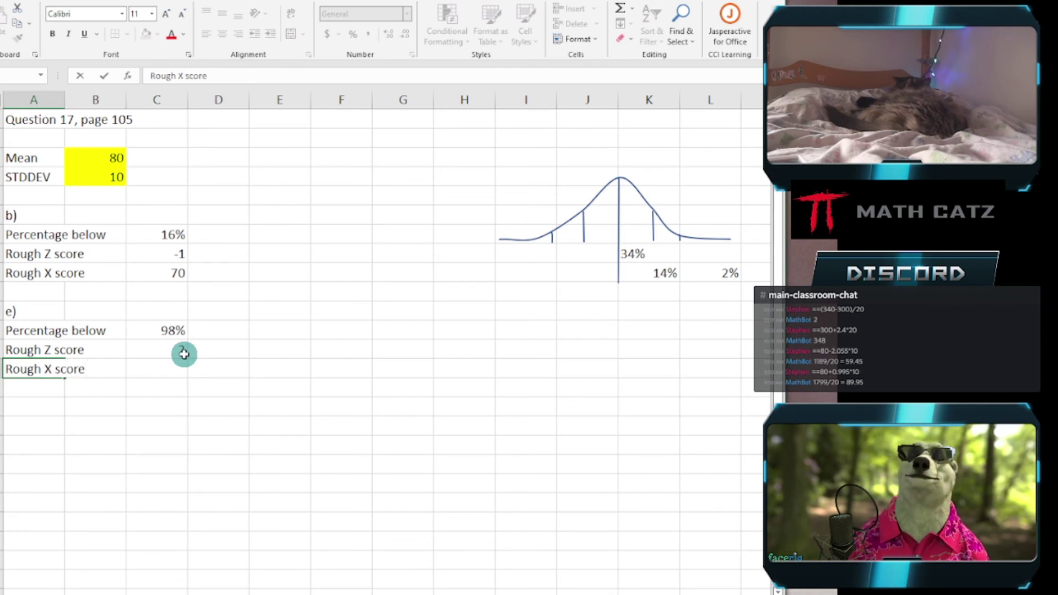
type("e")
left_click(217, 502)
mouse_move(251, 590)
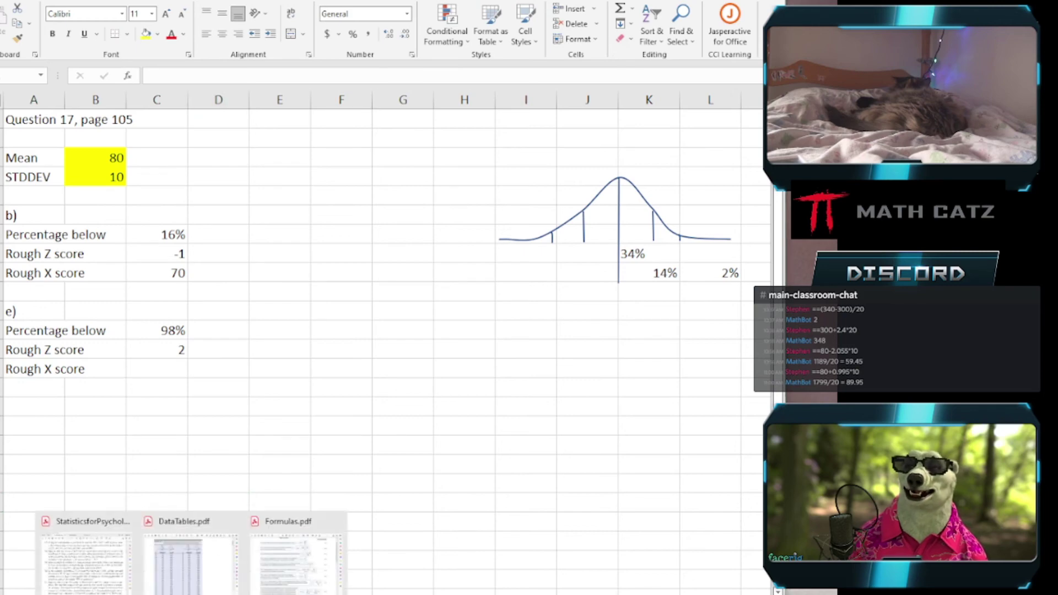
left_click(267, 567)
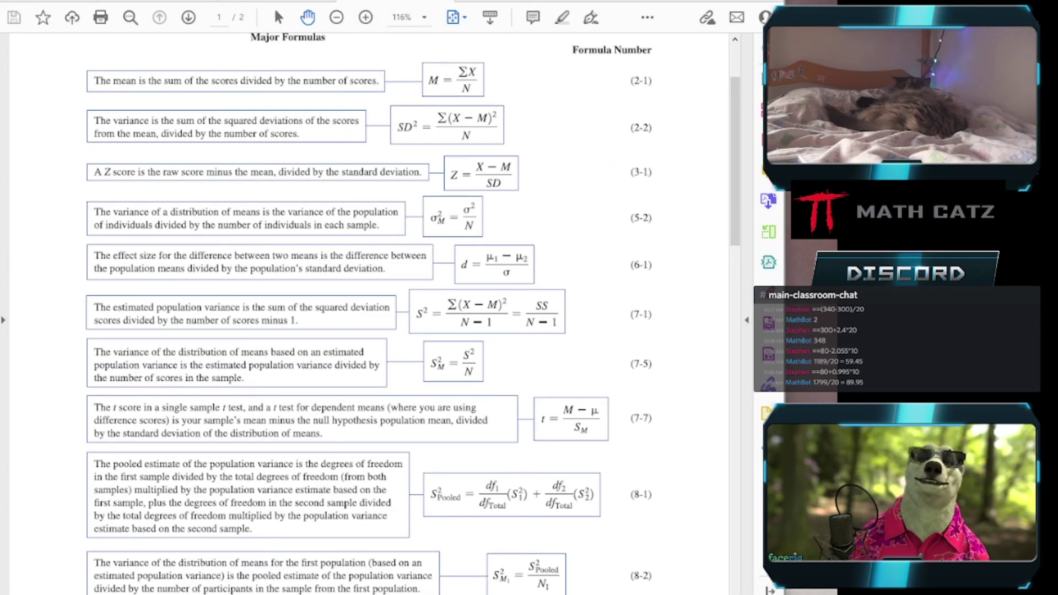
mouse_move(223, 589)
left_click(223, 554)
left_click(186, 374)
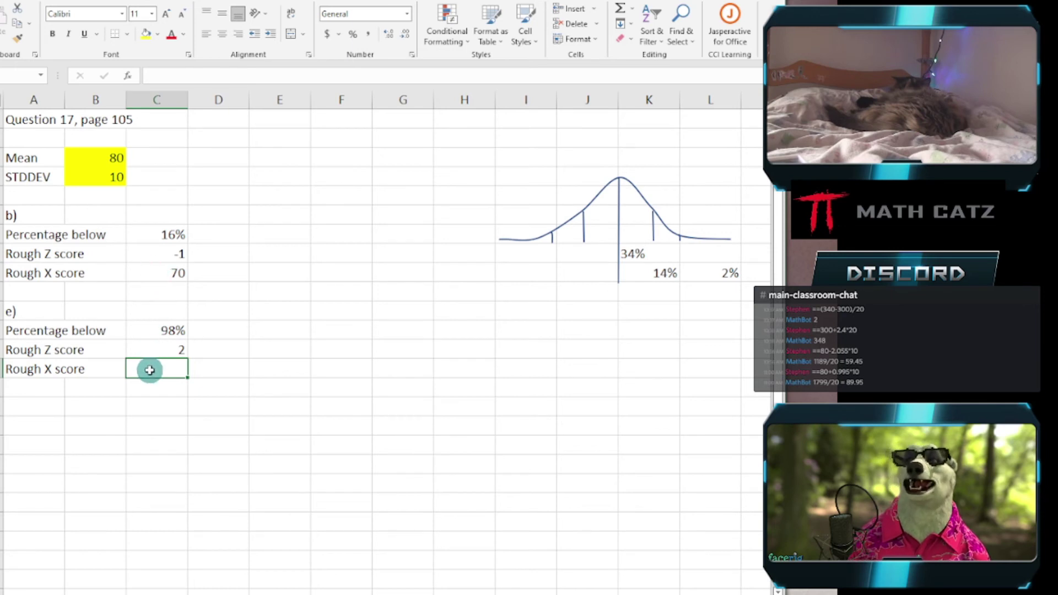
- Make the mean and SD references absolute ($B$3, $B$4) in part b's X score formula
double_click(150, 271)
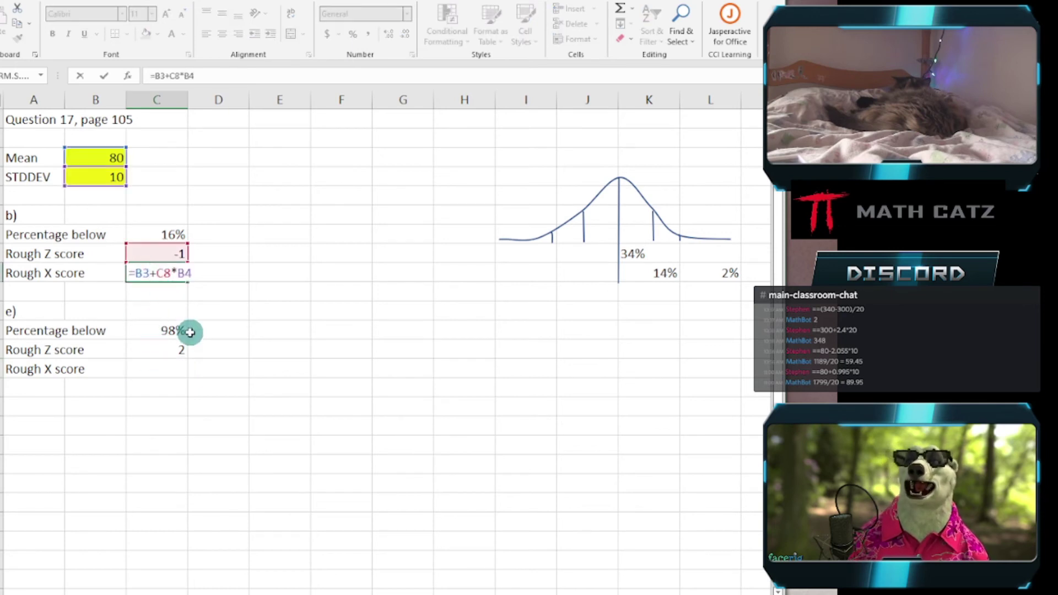
left_click(141, 273)
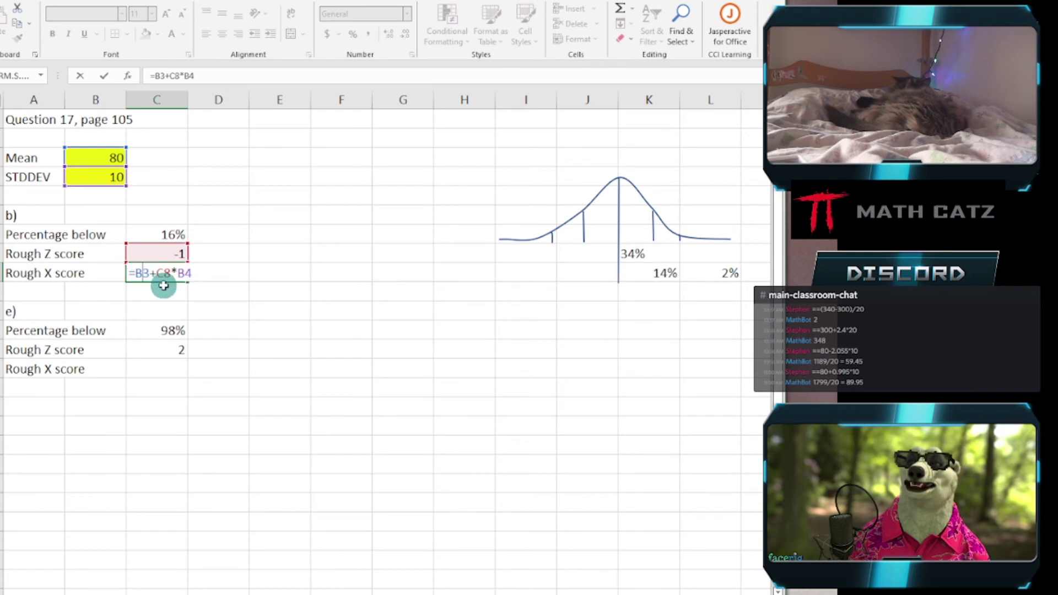
key("F4")
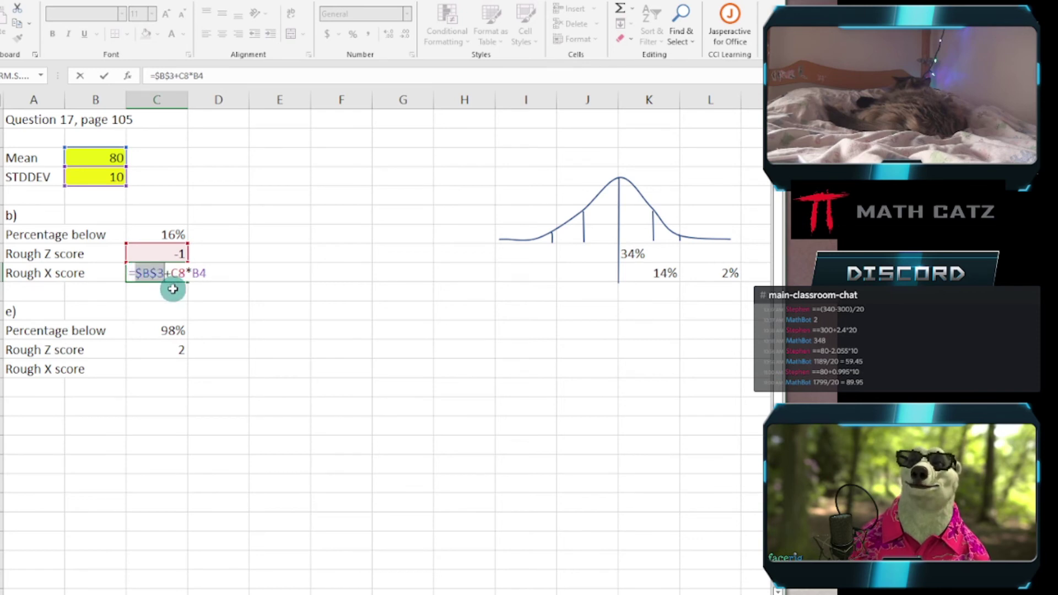
left_click(201, 275)
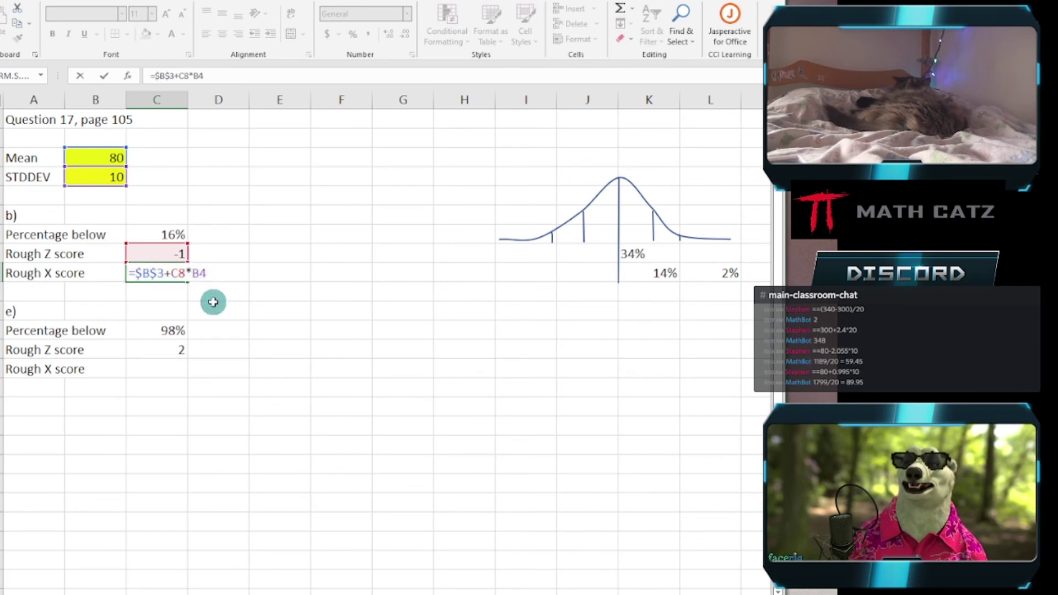
key("F4")
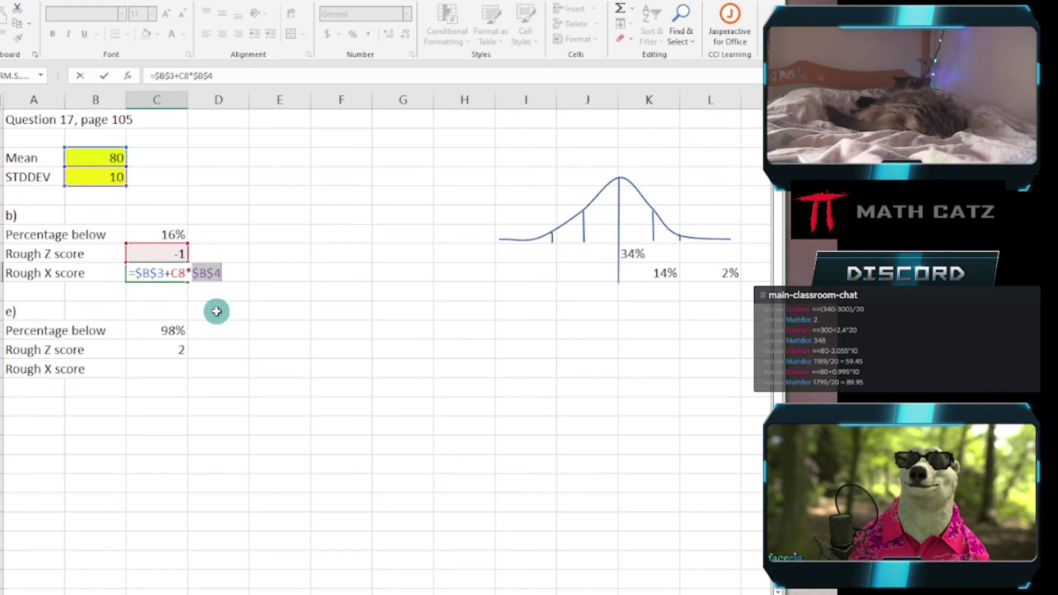
key("Return")
- Paste part b's X score formula into part e's Rough X score, giving =$B$3+C13*$B$4 = 100
left_click(157, 276)
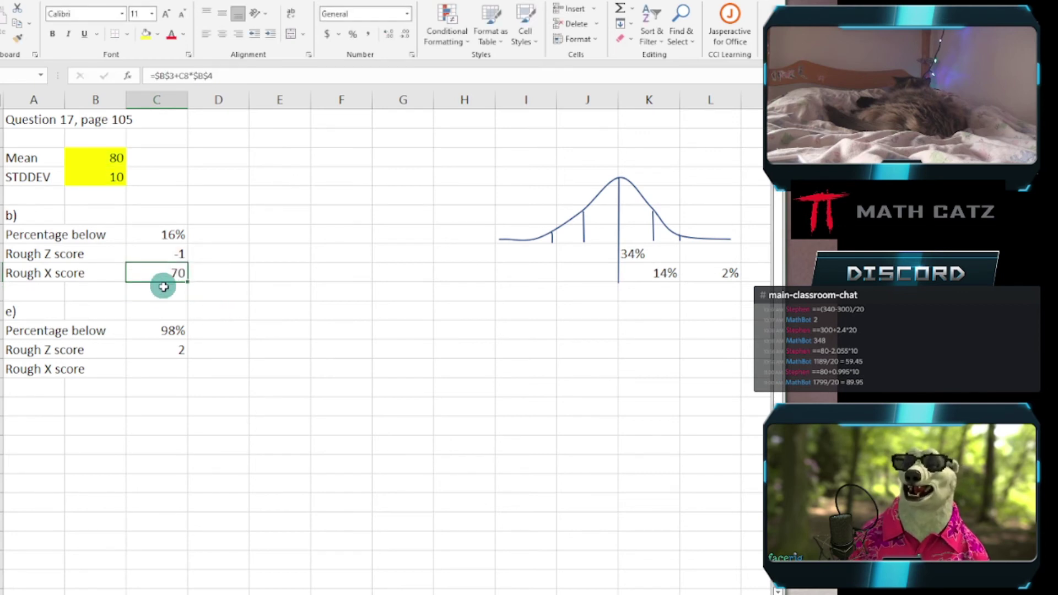
key("ctrl+c")
right_click(156, 274)
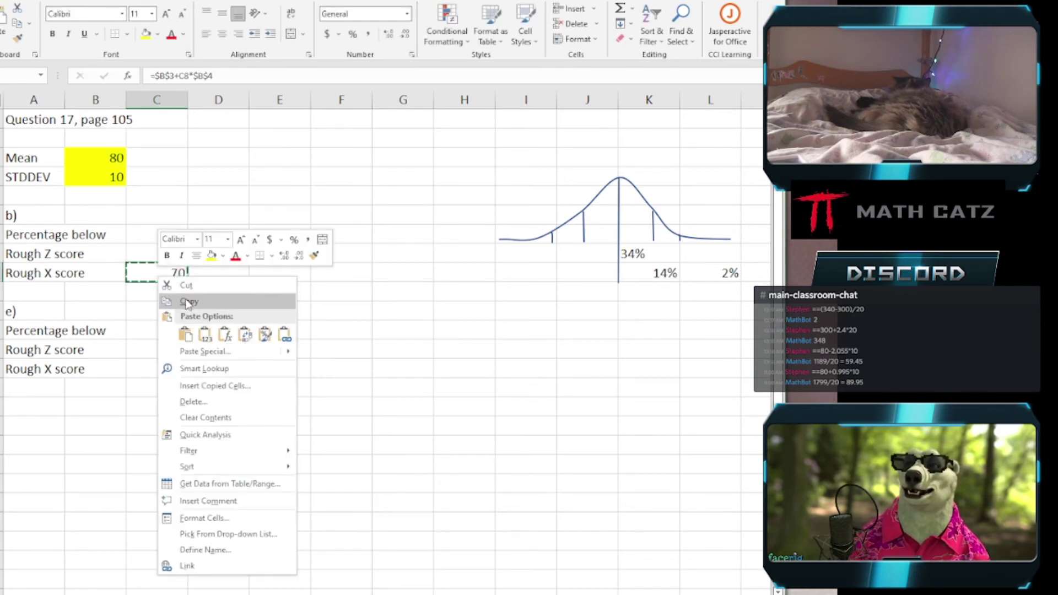
left_click(181, 331)
right_click(156, 367)
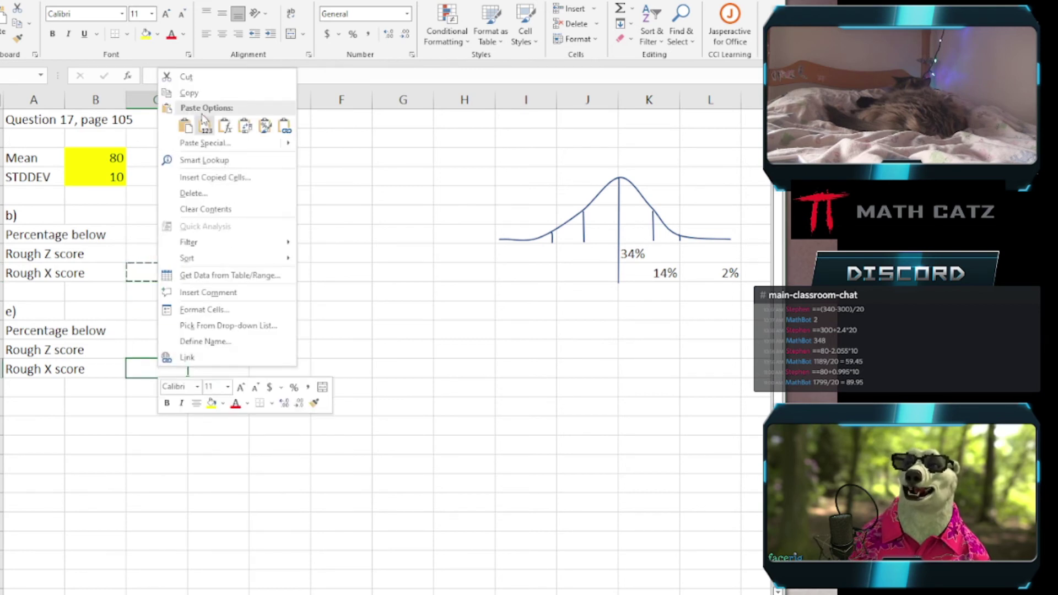
left_click(184, 130)
left_click(276, 388)
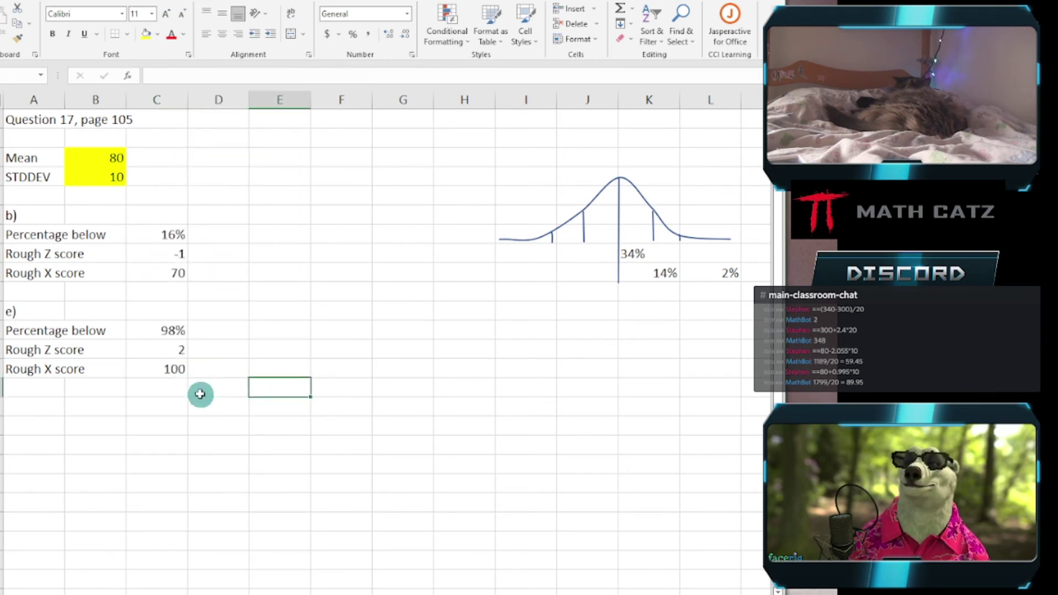
double_click(171, 370)
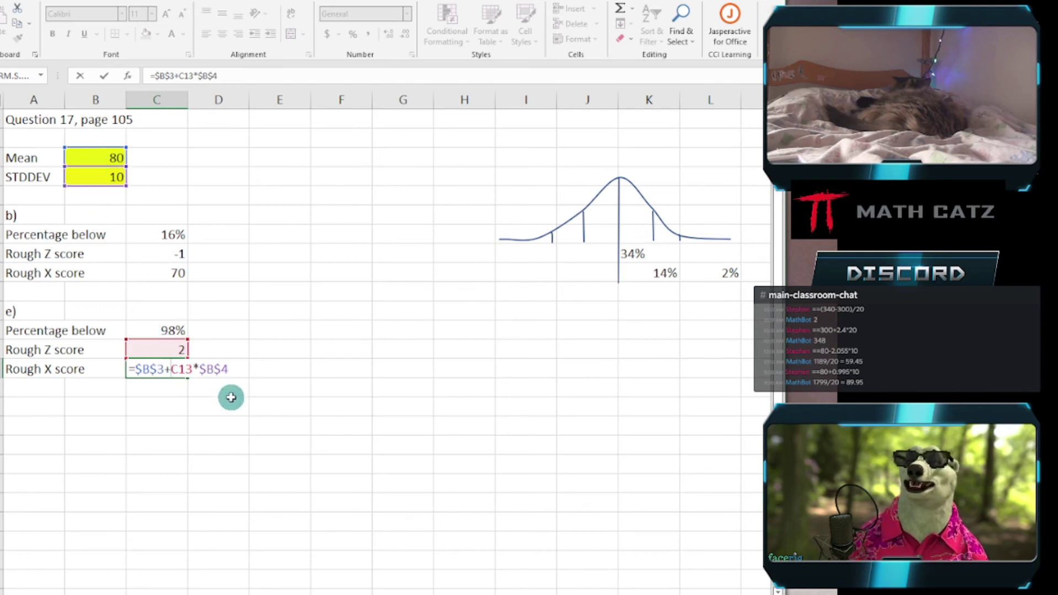
key("ctrl+Return")
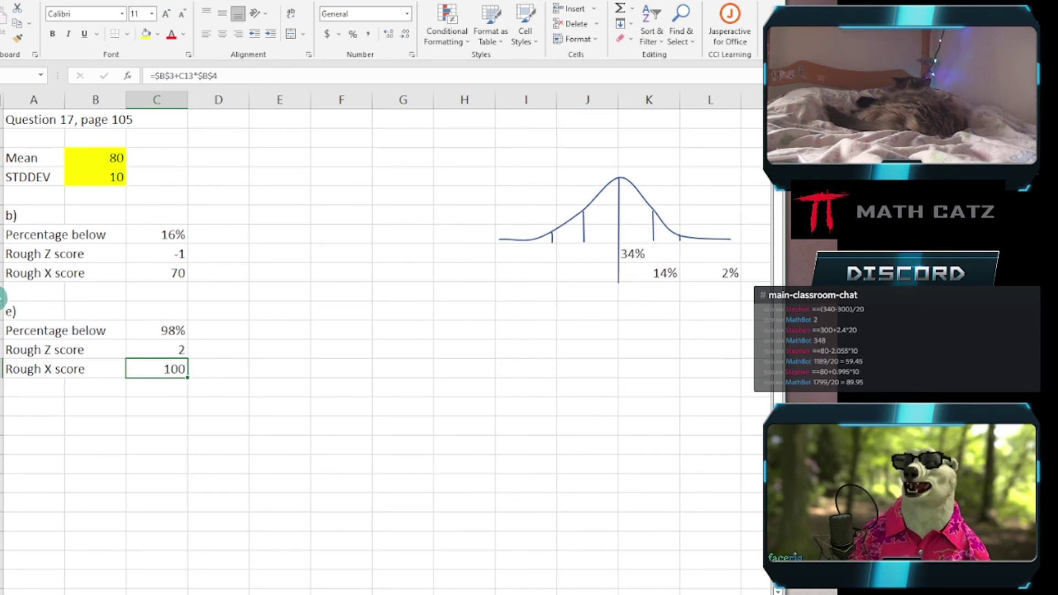
- Insert several blank rows between parts b) and e)
right_click(2, 309)
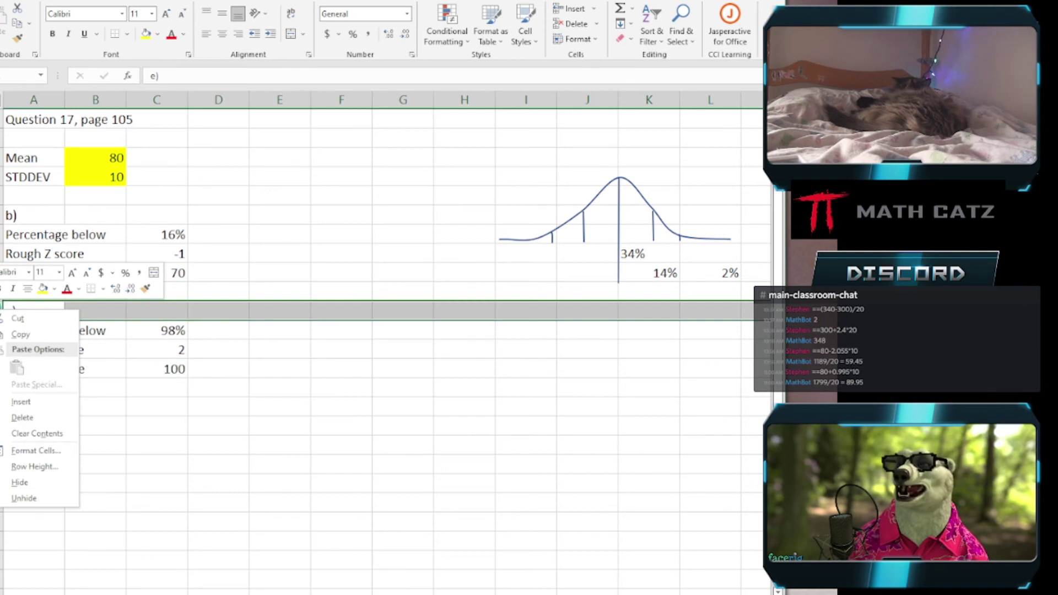
left_click(20, 400)
key("F4")
key("F4")
key("F4")
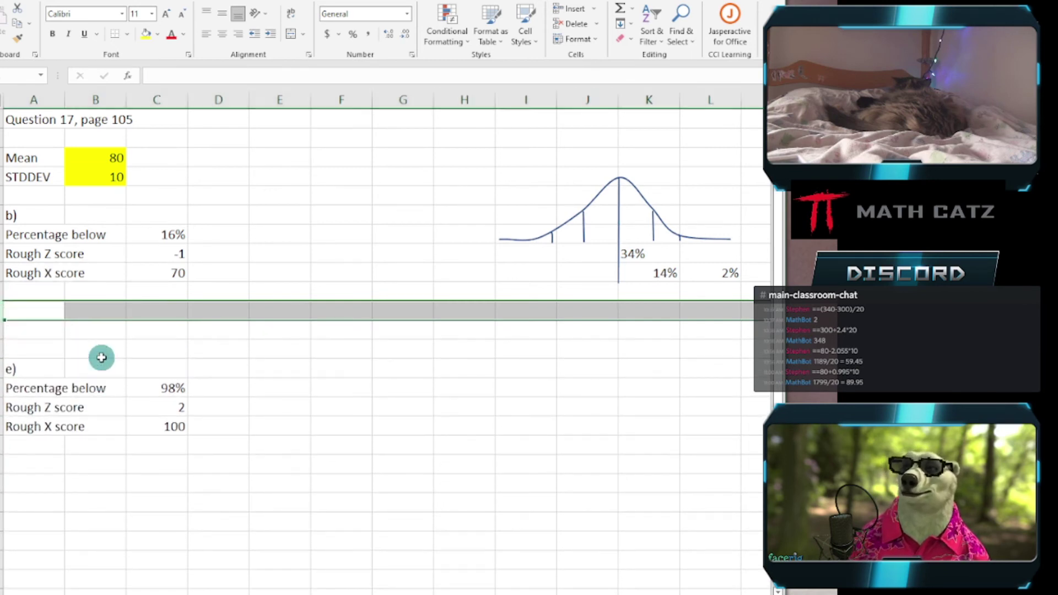
left_click(49, 310)
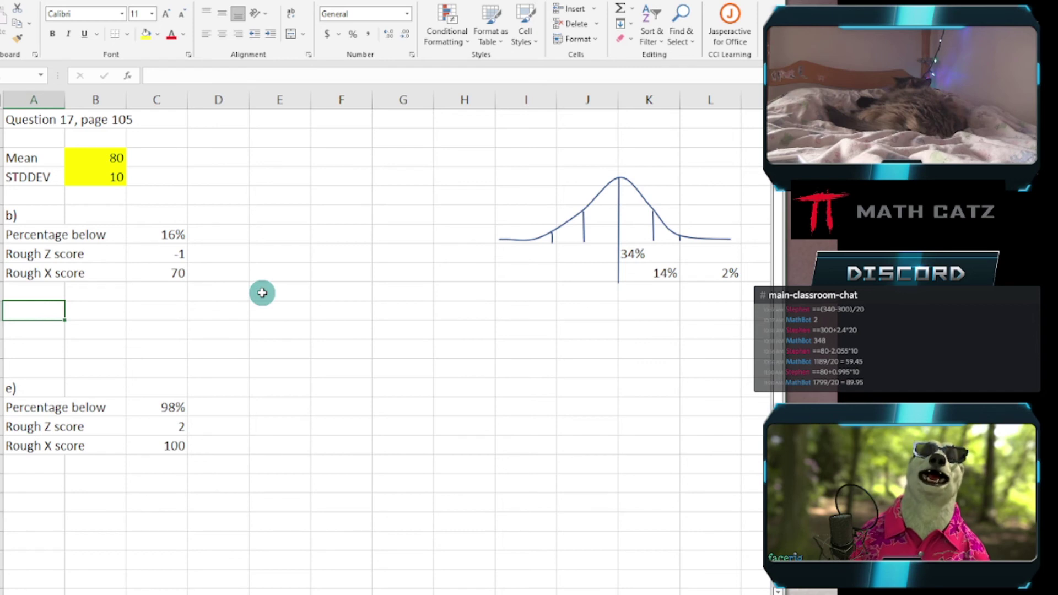
- Fill part b's 16% cell yellow and recheck question 17 in the PDF
left_click(147, 234)
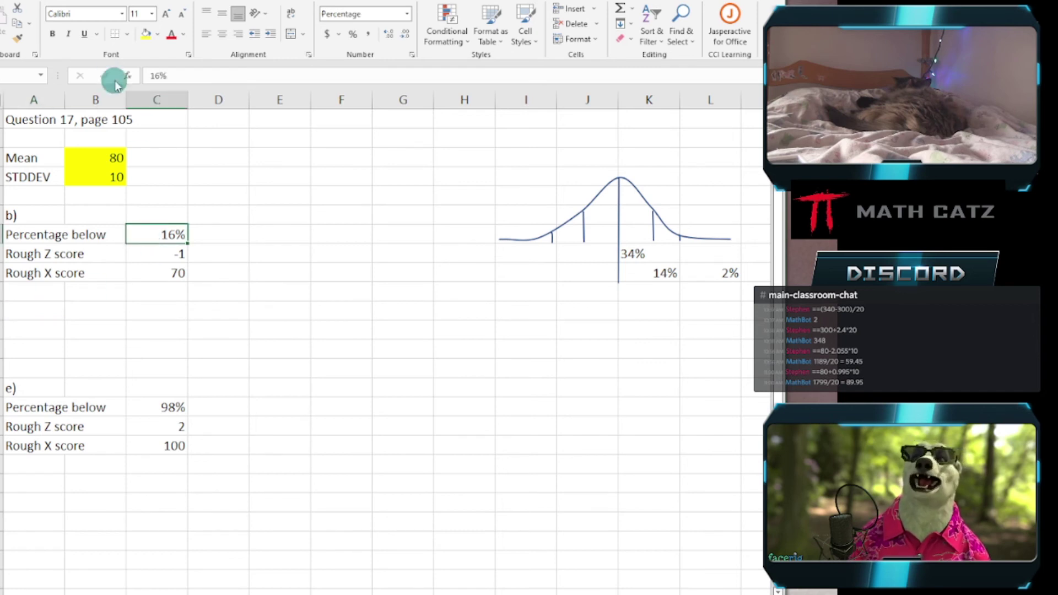
left_click(145, 34)
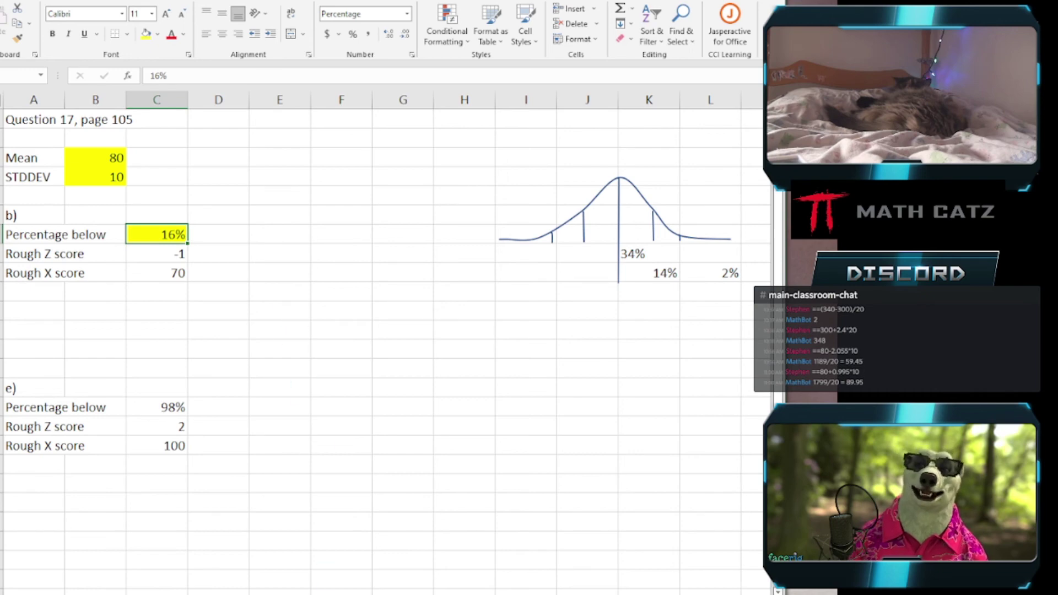
key("alt+Tab")
left_click(144, 1)
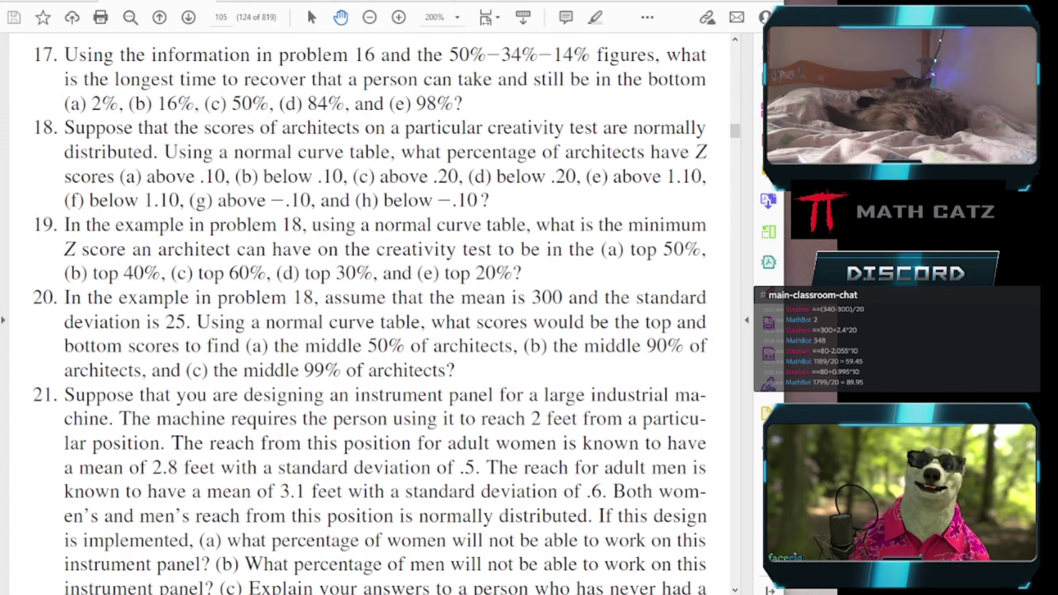
key("alt+Tab")
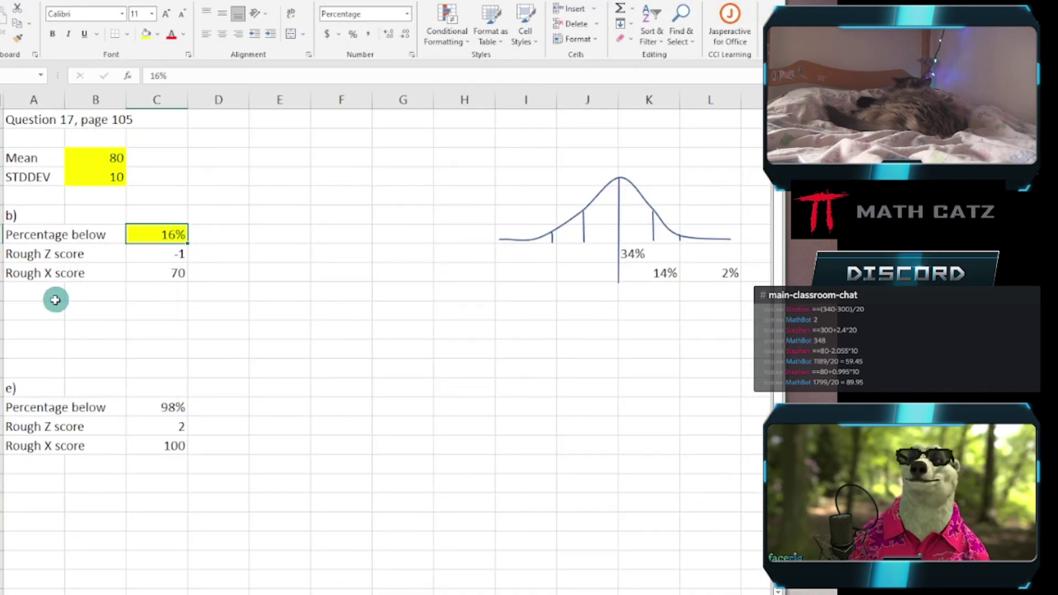
- Label a new row under part b 'Exact Z score' and select its value cell in column C
left_click(55, 303)
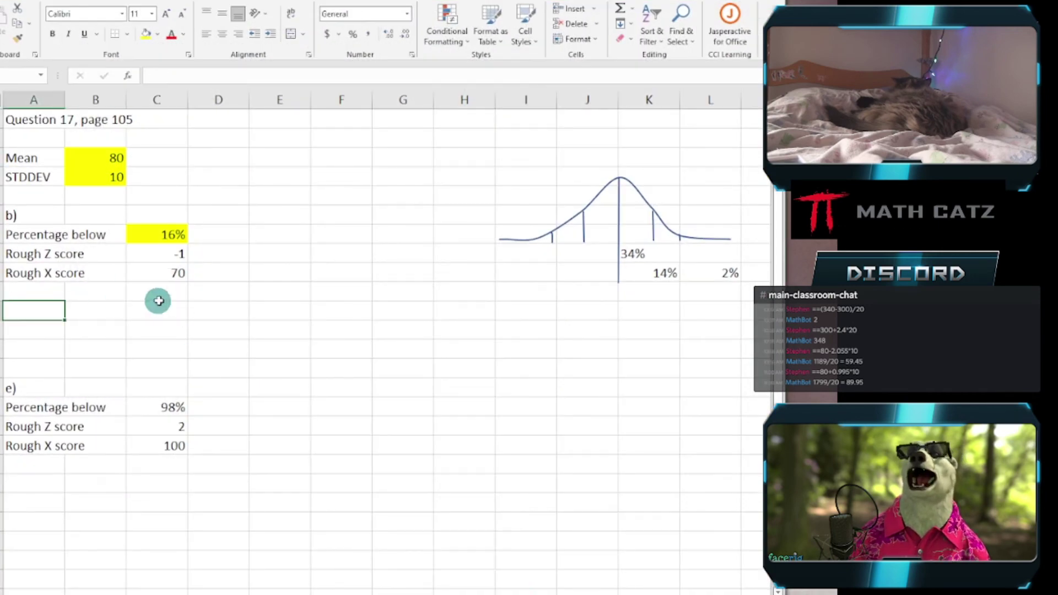
type("Ex")
type("act")
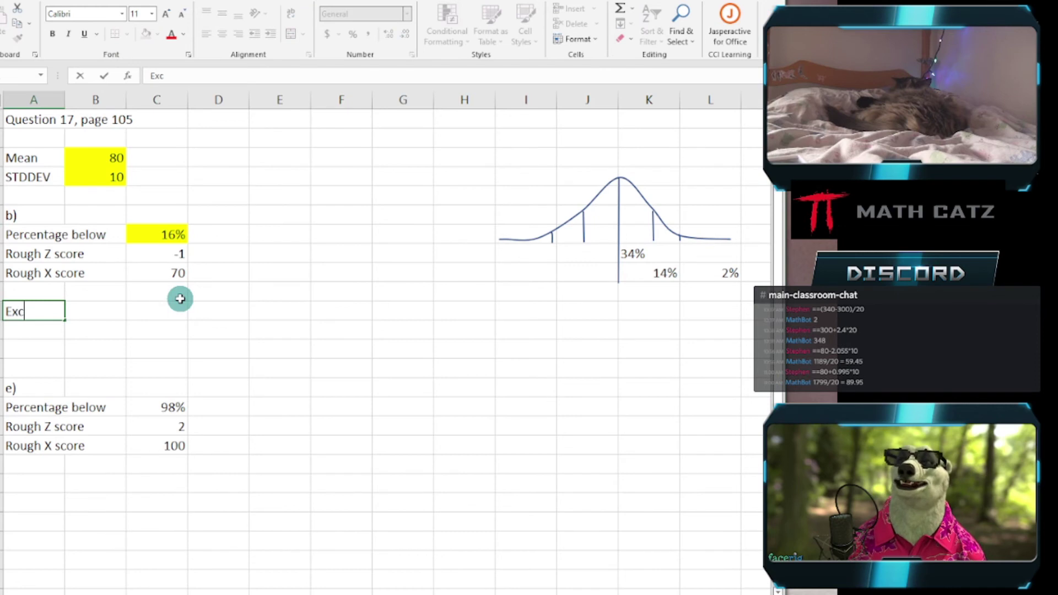
type(" Z score")
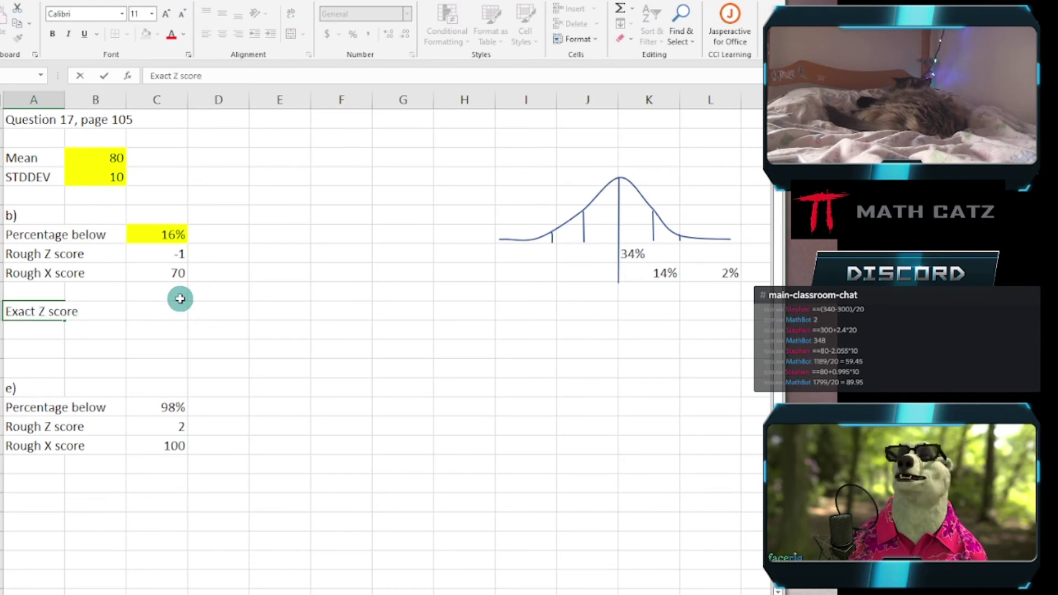
left_click(181, 301)
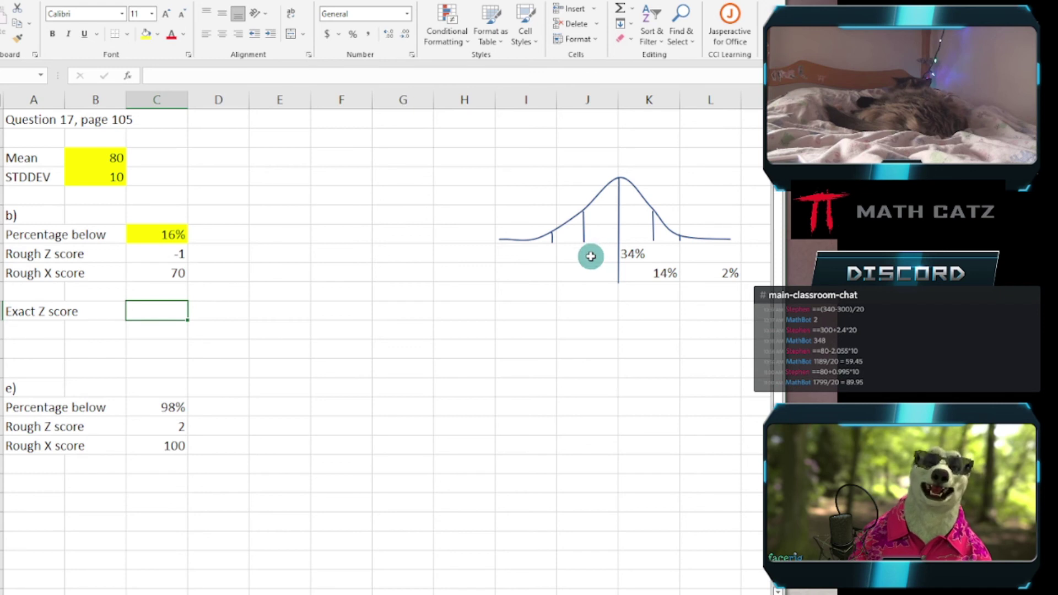
- Search functions for 'normal', compare NORM.S.DIST, and choose NORM.S.INV for part b's exact Z score
left_click(127, 75)
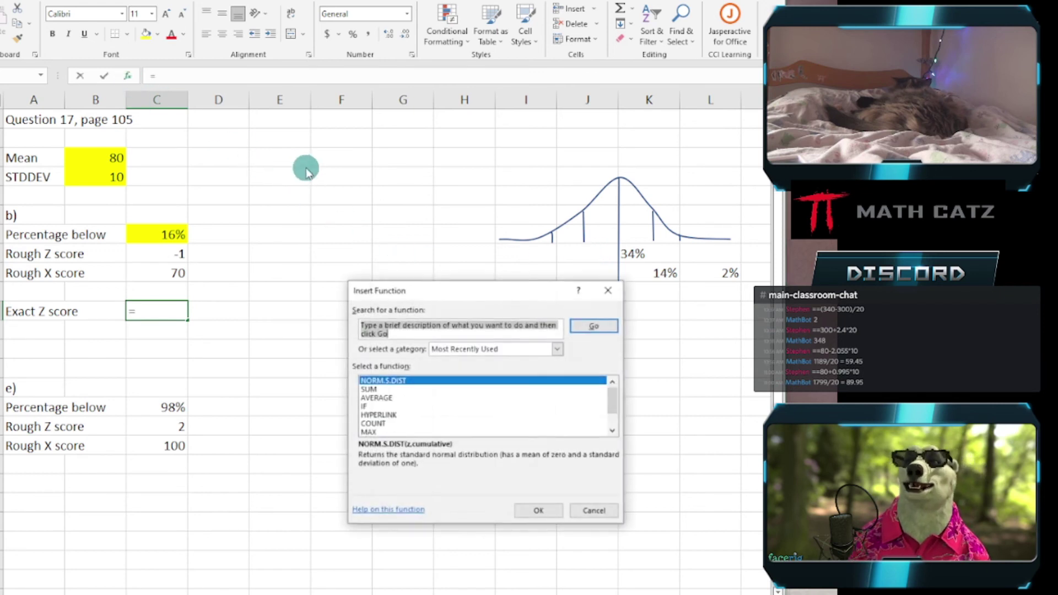
type("nora")
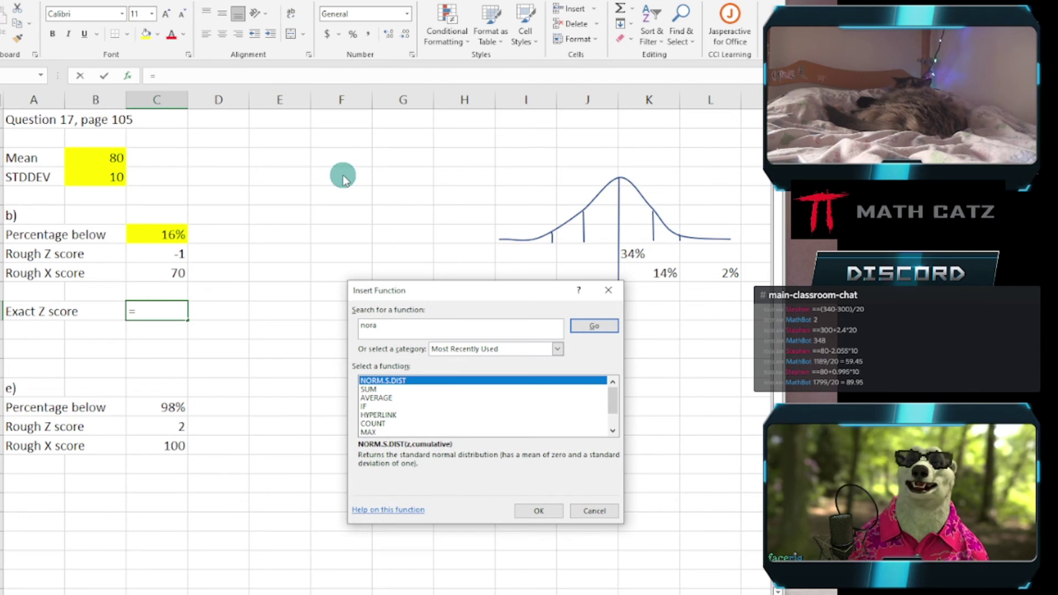
key("BackSpace")
type("mal")
key("Return")
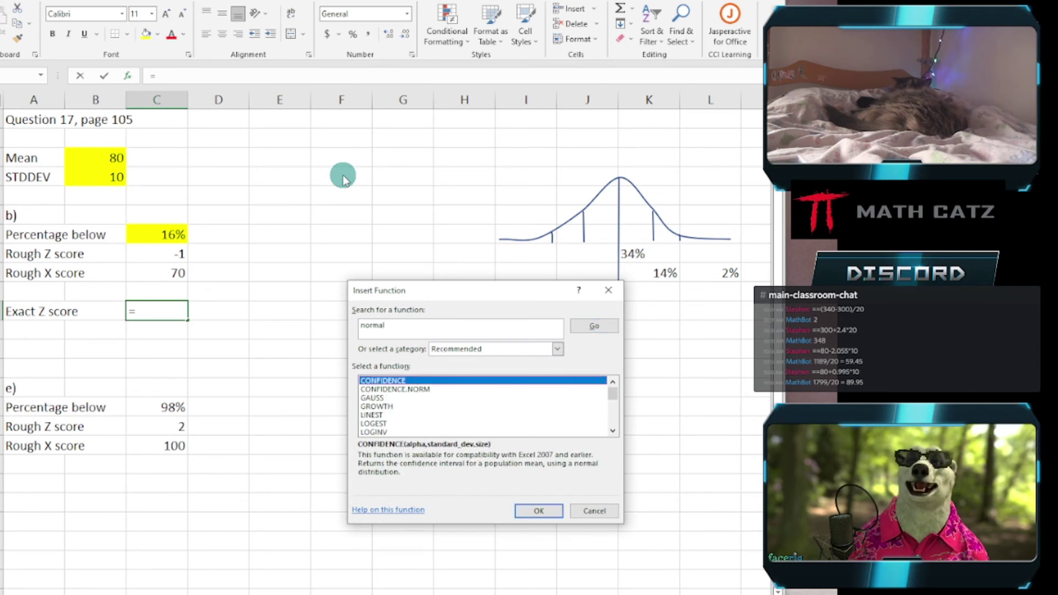
left_click(612, 430)
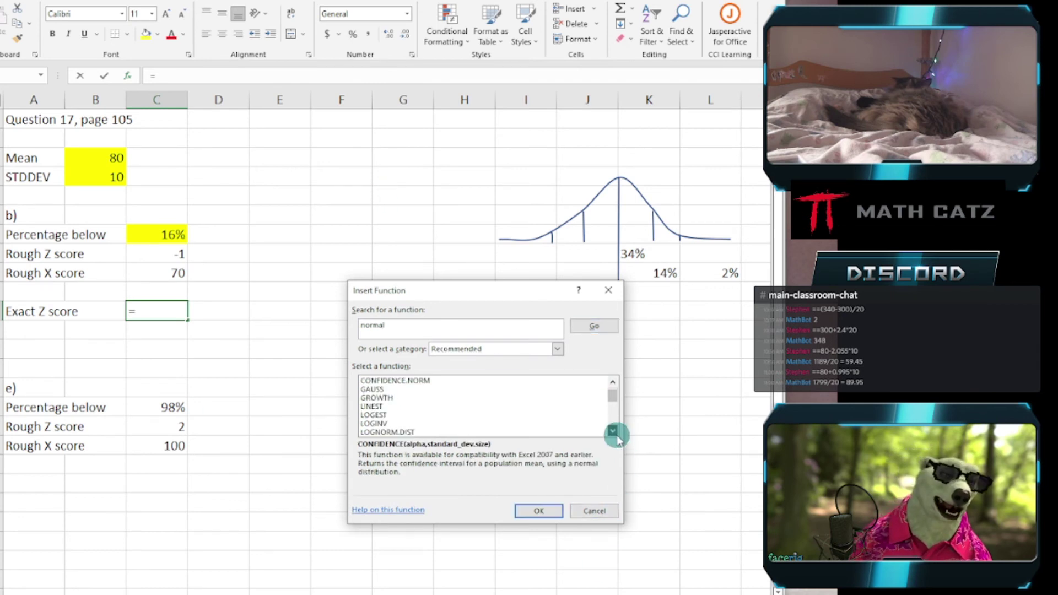
left_click(612, 430)
left_click(612, 430)
left_click(613, 431)
left_click(613, 431)
left_click(613, 431)
left_click(612, 431)
left_click(612, 431)
left_click(613, 432)
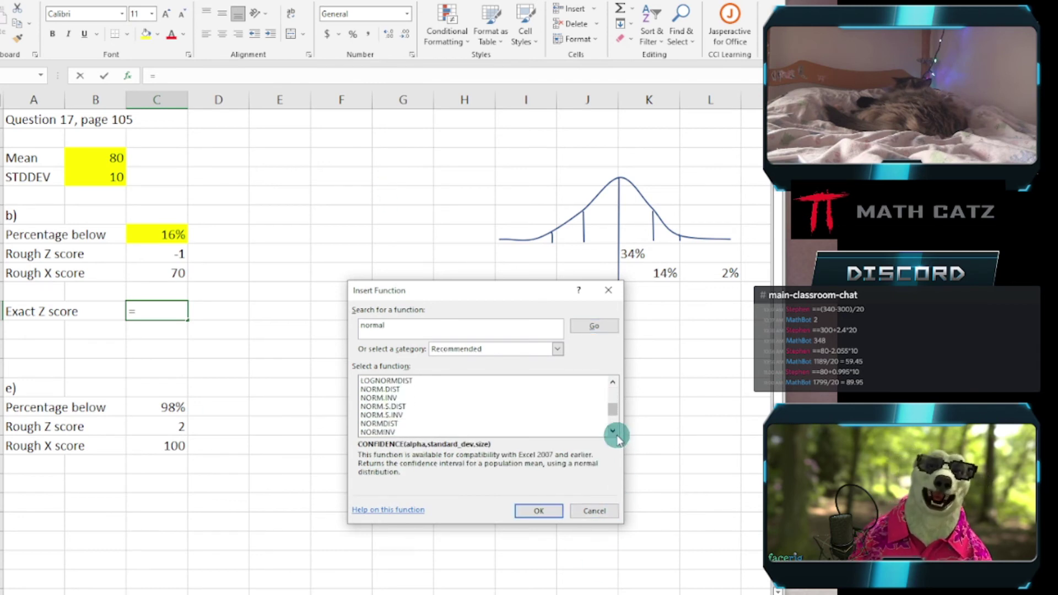
left_click(393, 409)
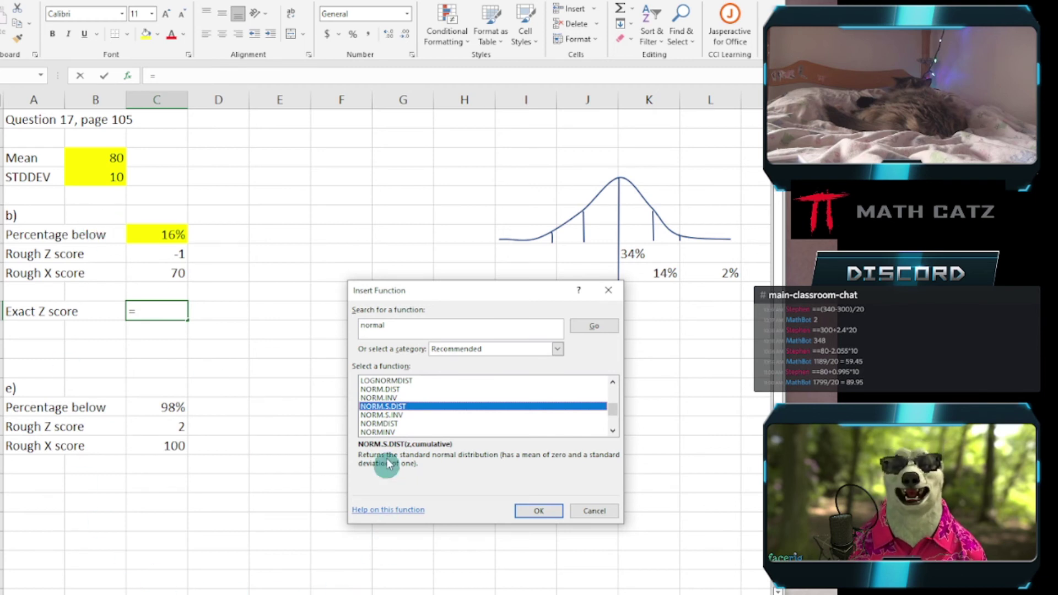
left_click(390, 415)
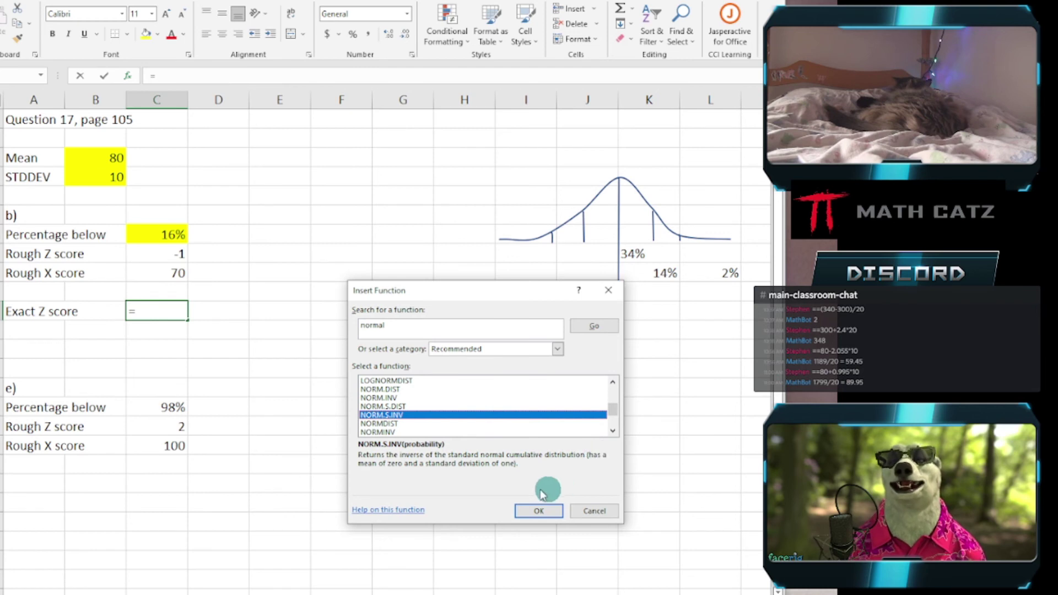
left_click(537, 511)
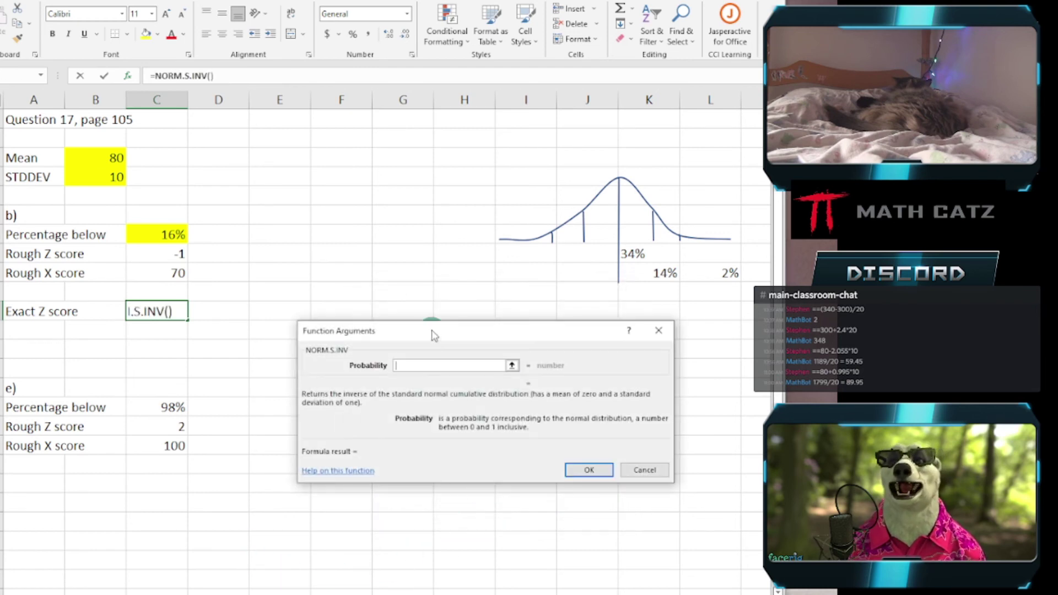
left_click_drag(434, 335, 363, 312)
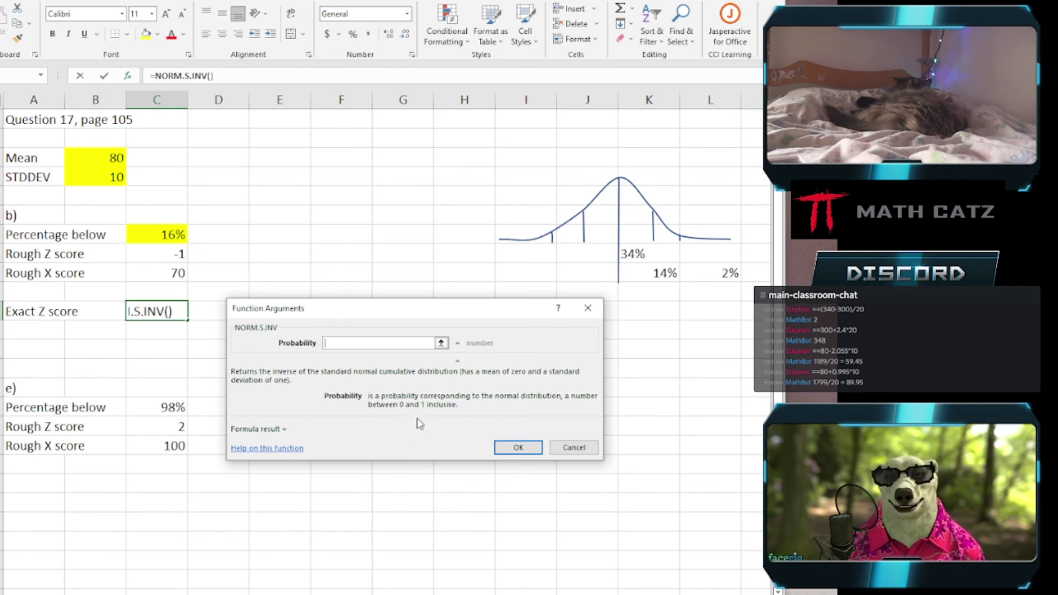
- Enter =NORM.S.INV(0.16) as part b's exact Z score, giving -0.99446
type("0.16")
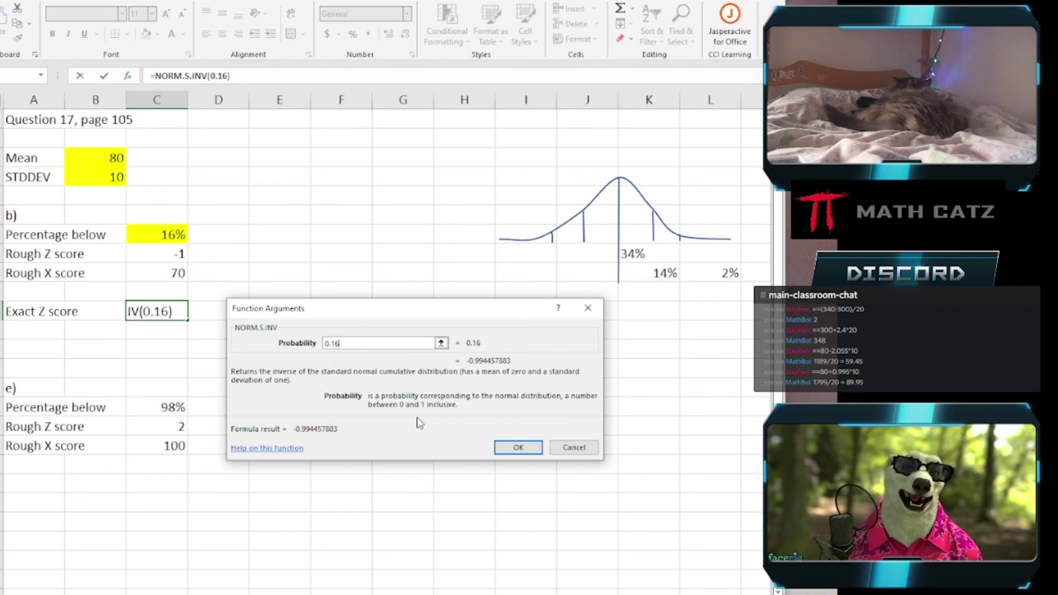
key("BackSpace")
key("BackSpace")
key("BackSpace")
key("BackSpace")
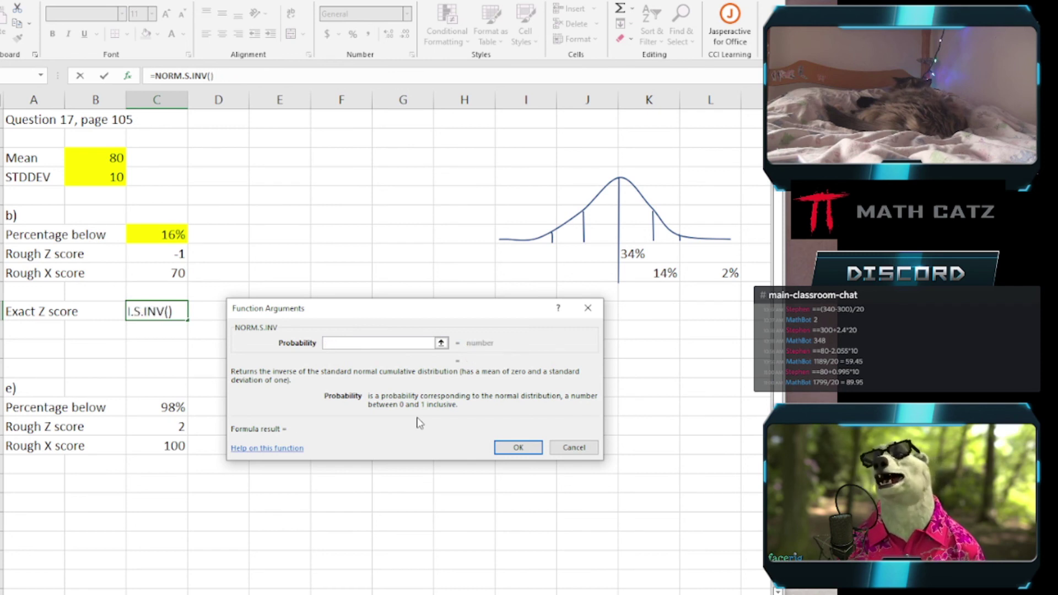
left_click(148, 235)
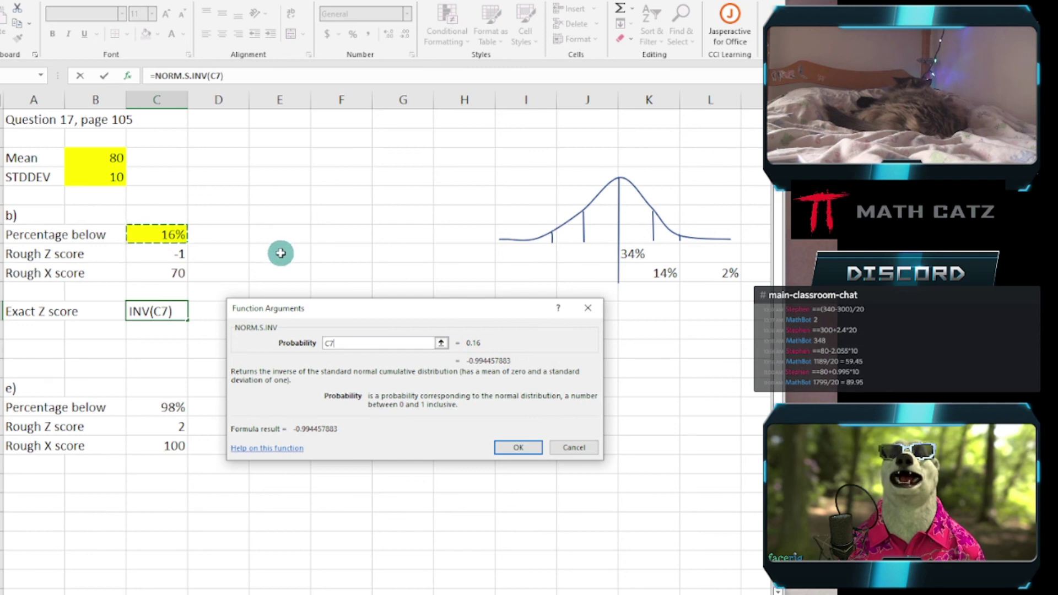
key("BackSpace")
key("BackSpace")
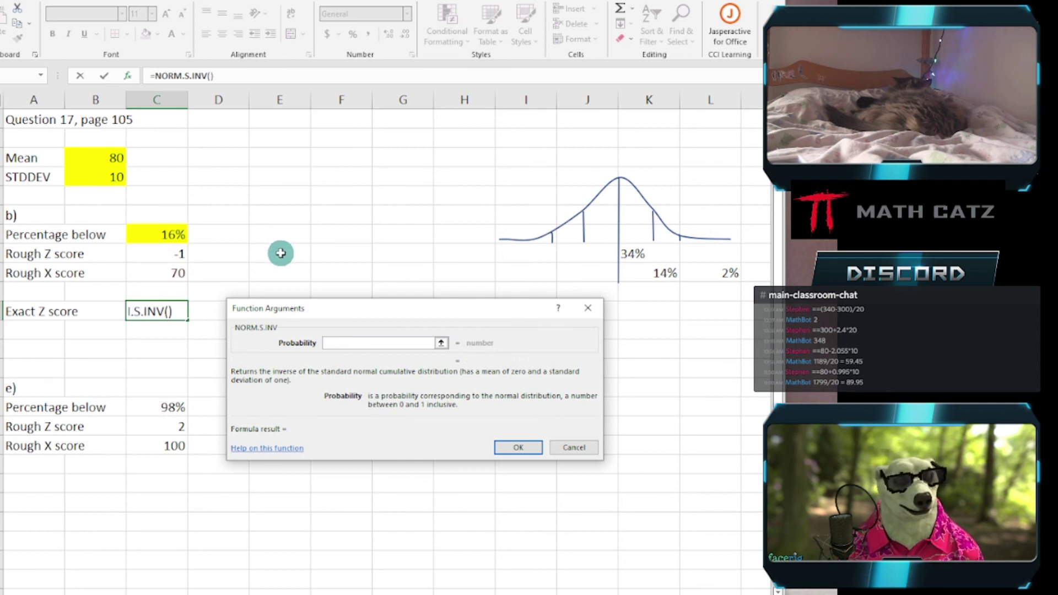
type("0.16")
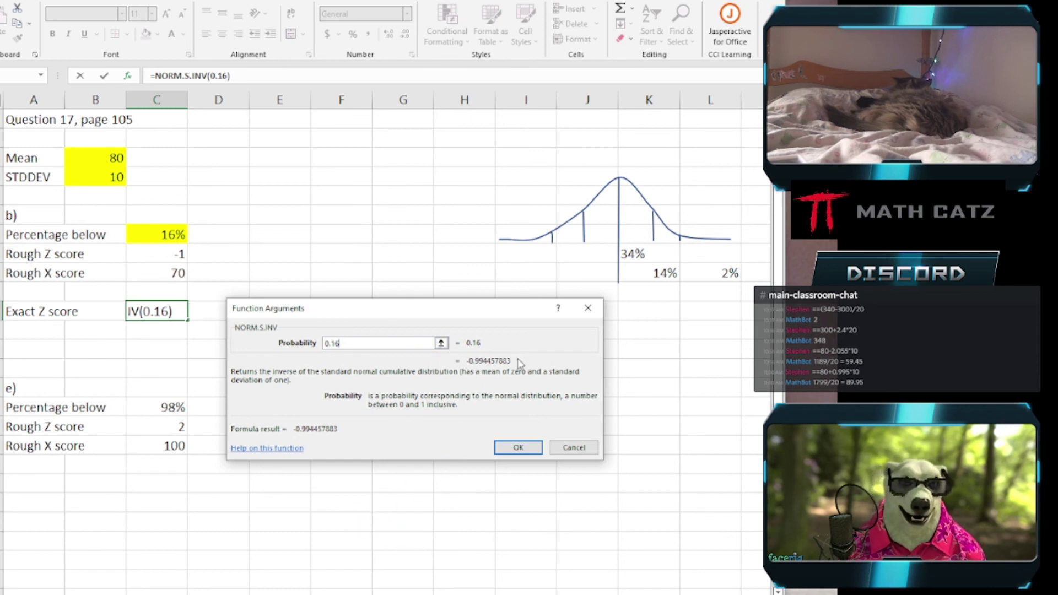
left_click(517, 448)
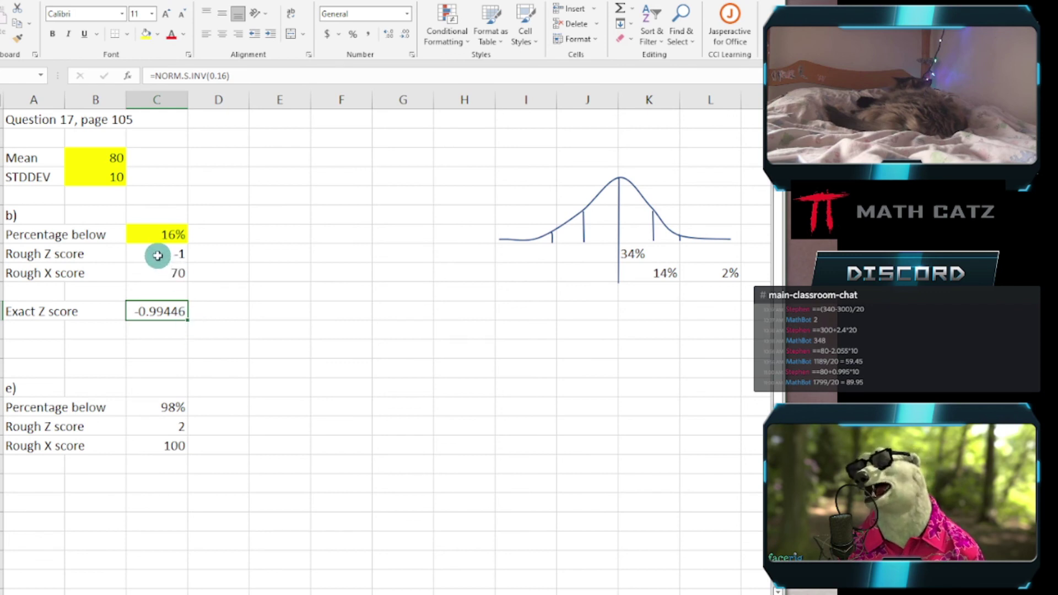
double_click(166, 311)
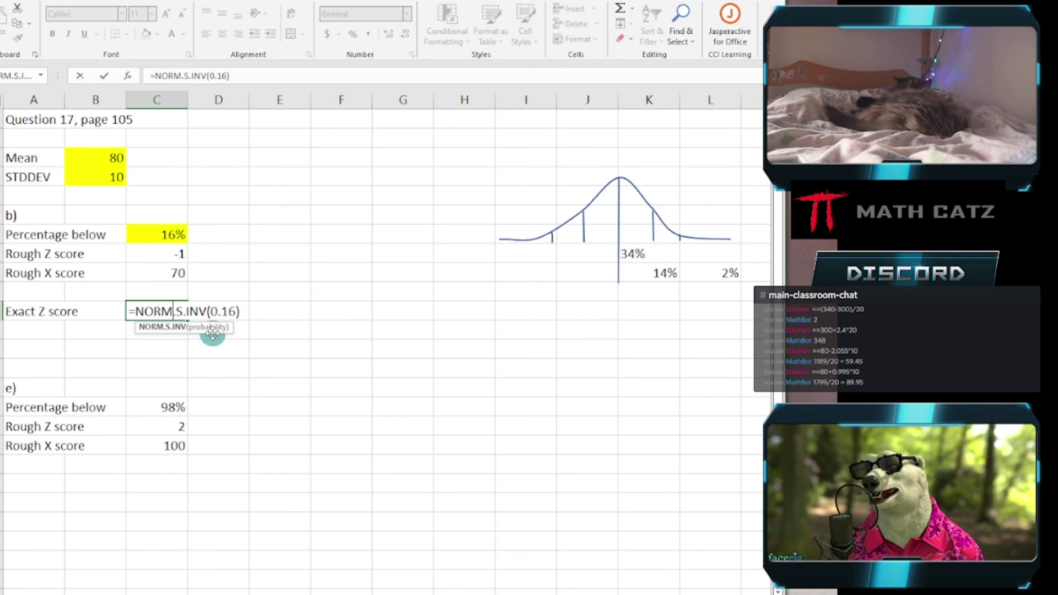
key("ctrl+Return")
left_click(161, 326)
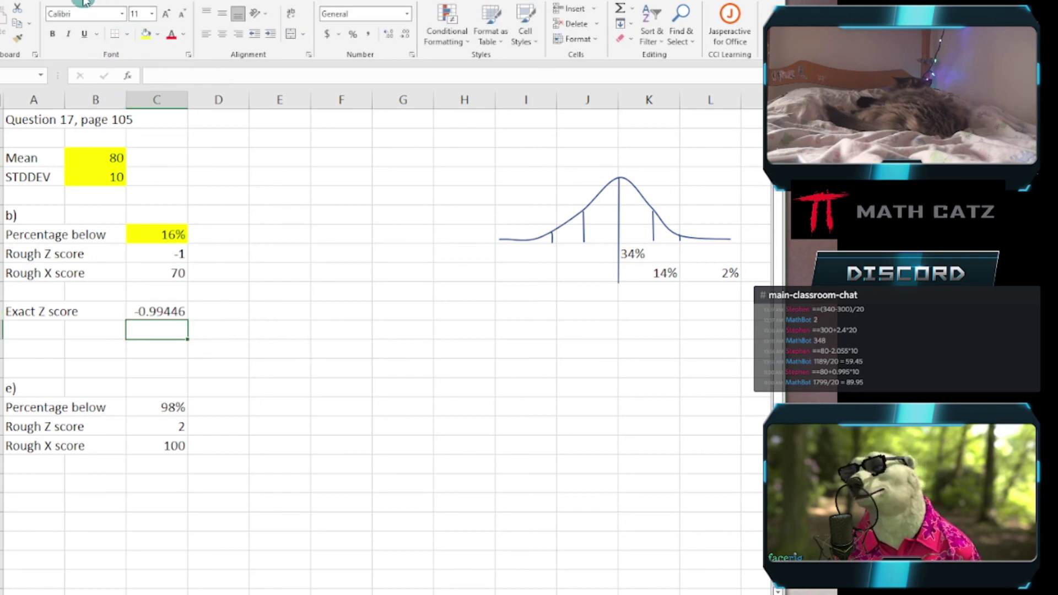
left_click(128, 75)
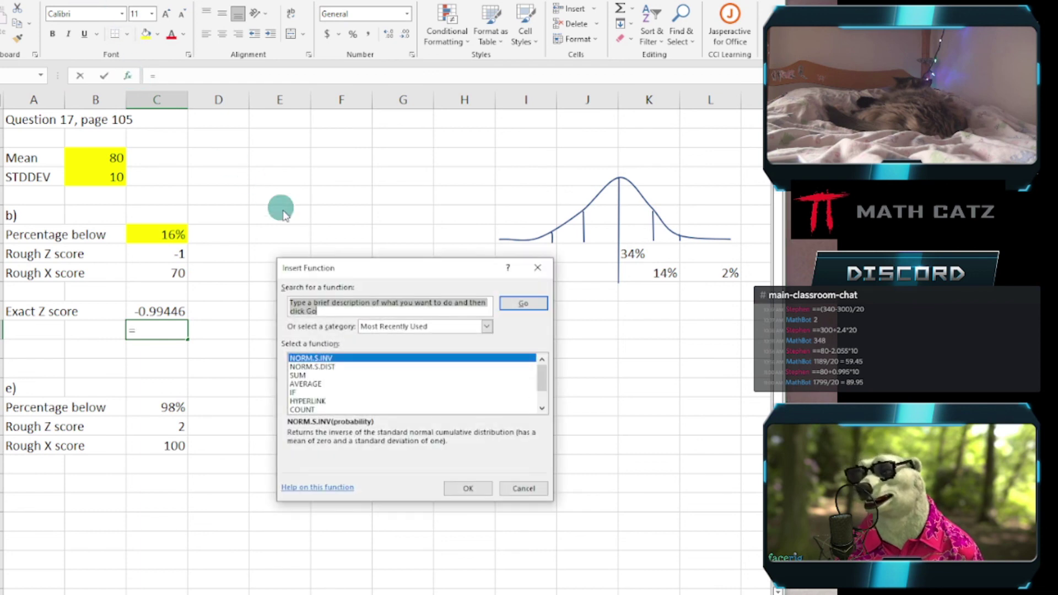
double_click(328, 358)
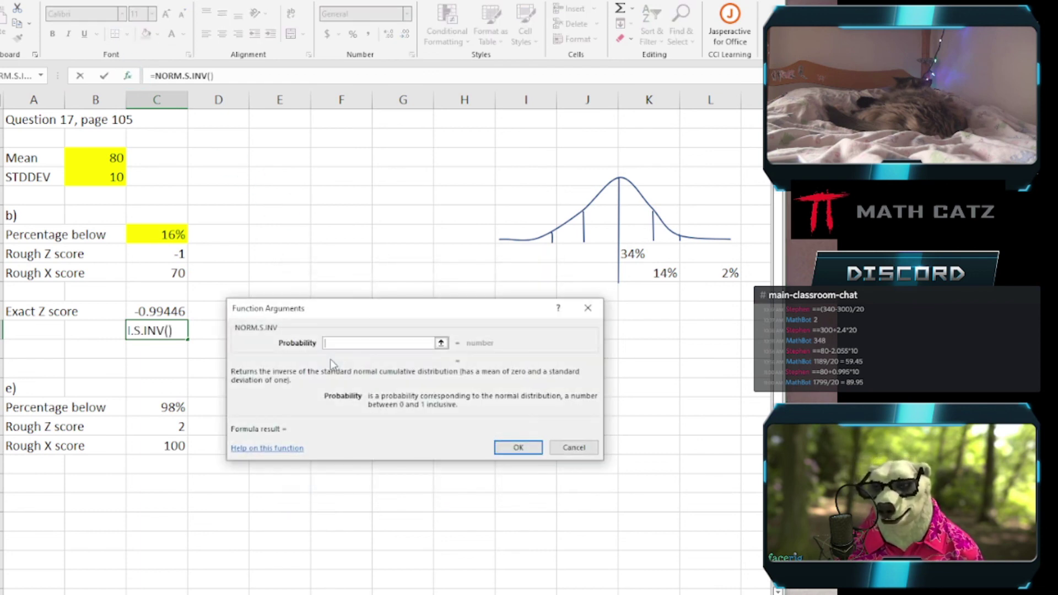
left_click(150, 233)
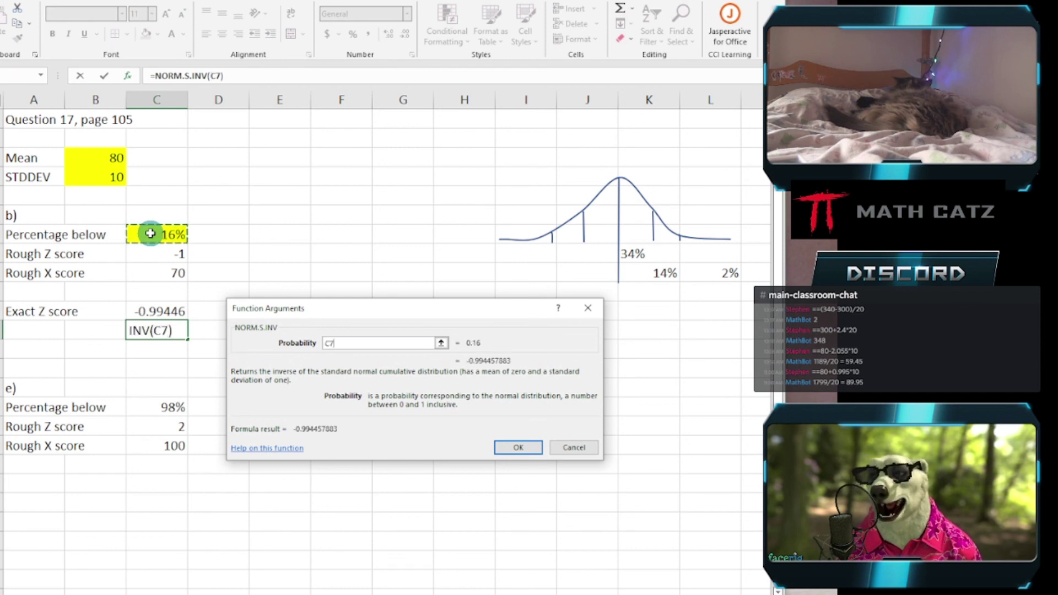
left_click(523, 452)
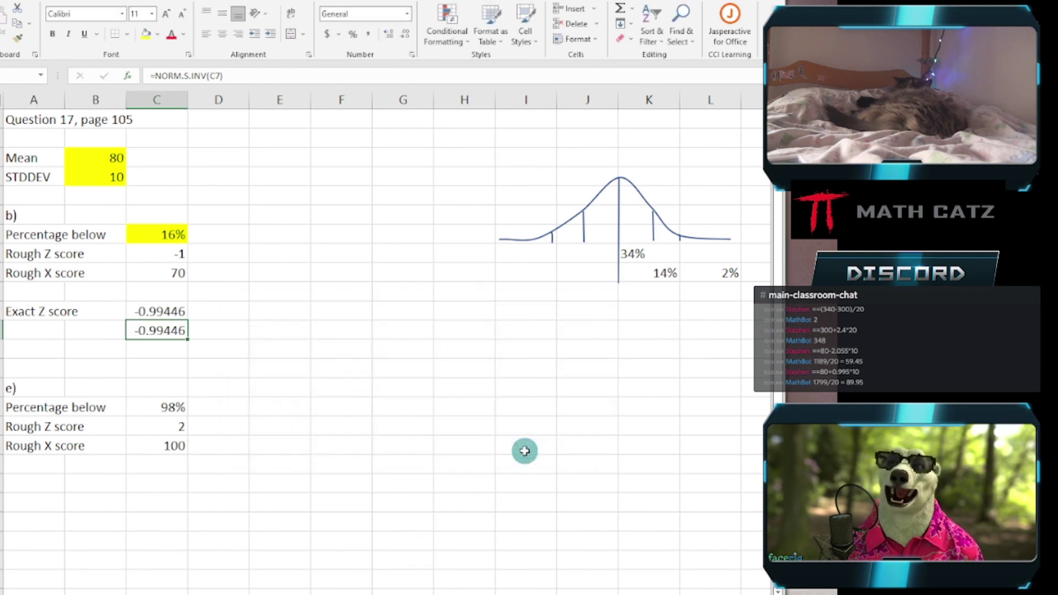
double_click(167, 328)
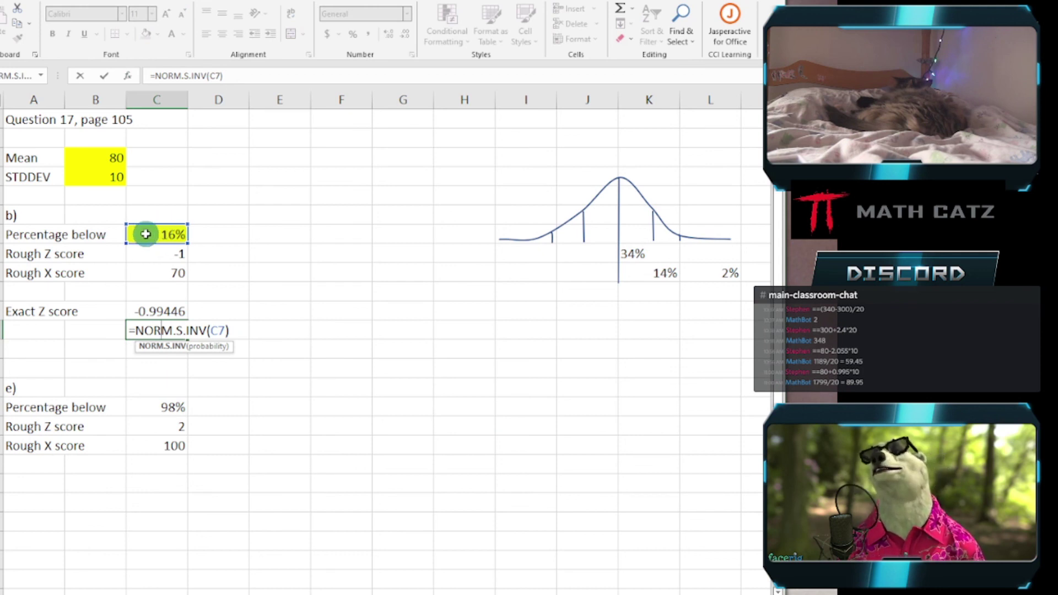
key("ctrl+Return")
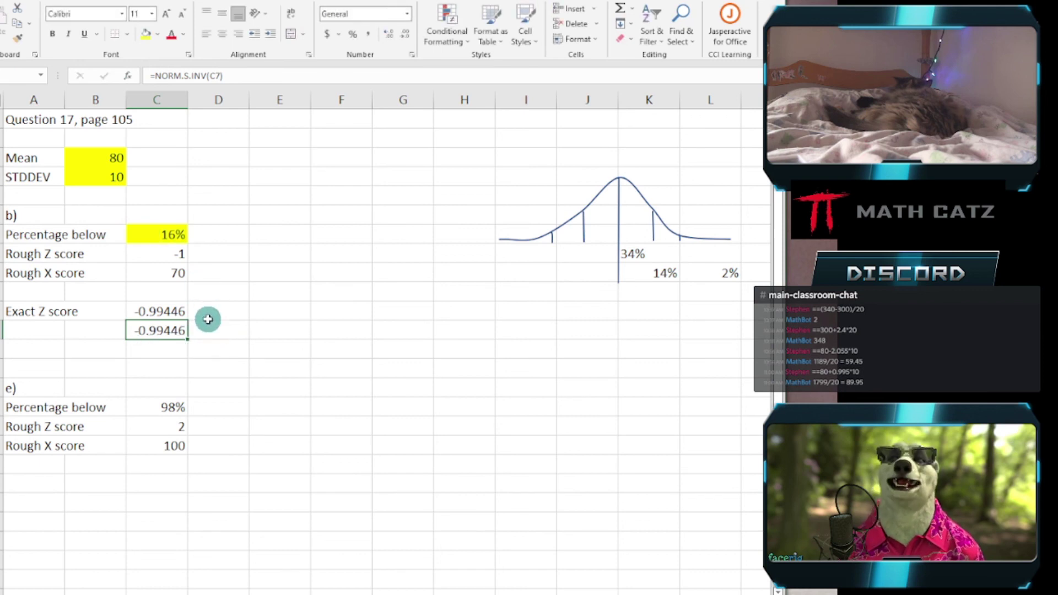
key("Delete")
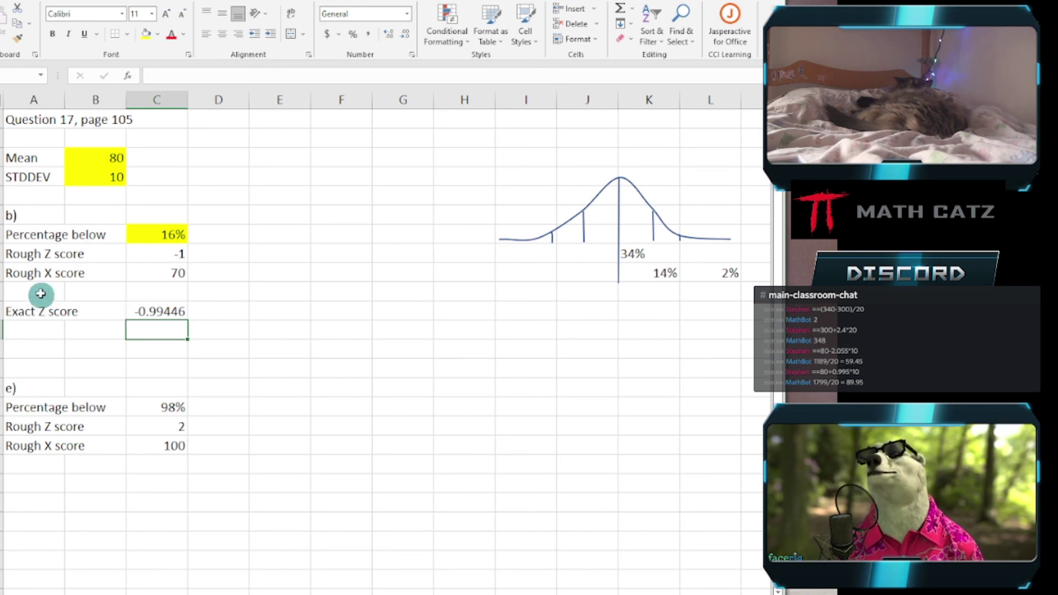
- Copy the Rough X score row below Exact Z score, yielding =$B$3+C11*$B$4 = 70.0554
left_click_drag(35, 273, 181, 272)
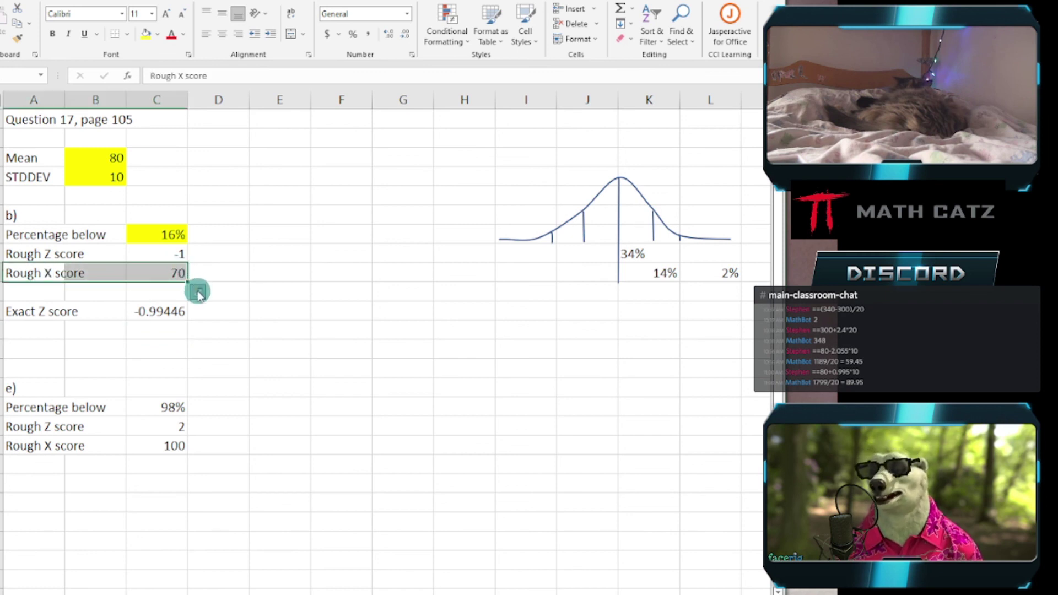
key("ctrl+c")
left_click(42, 330)
key("ctrl+v")
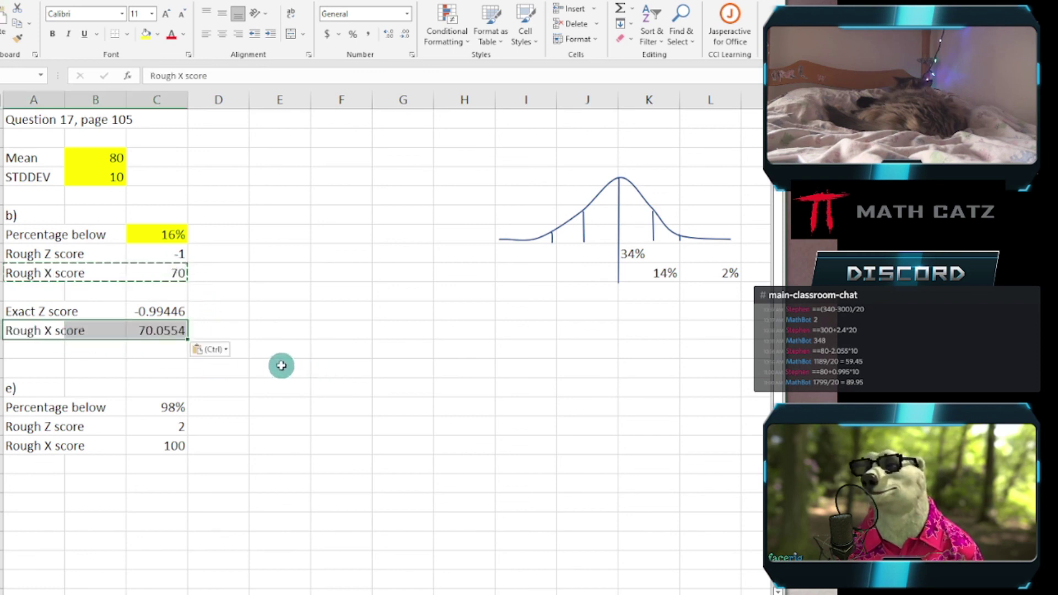
left_click(158, 331)
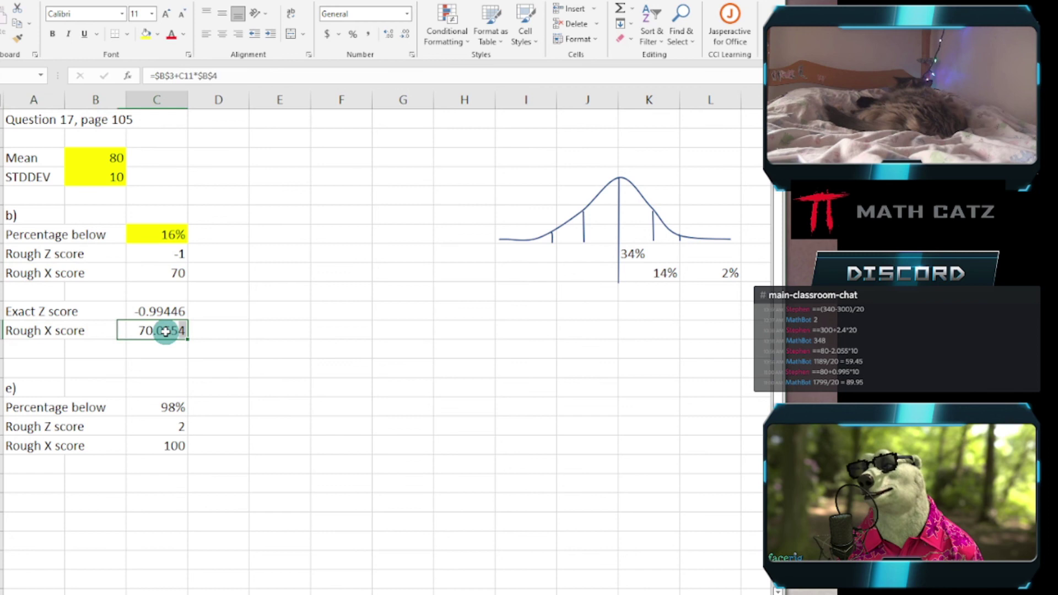
double_click(172, 273)
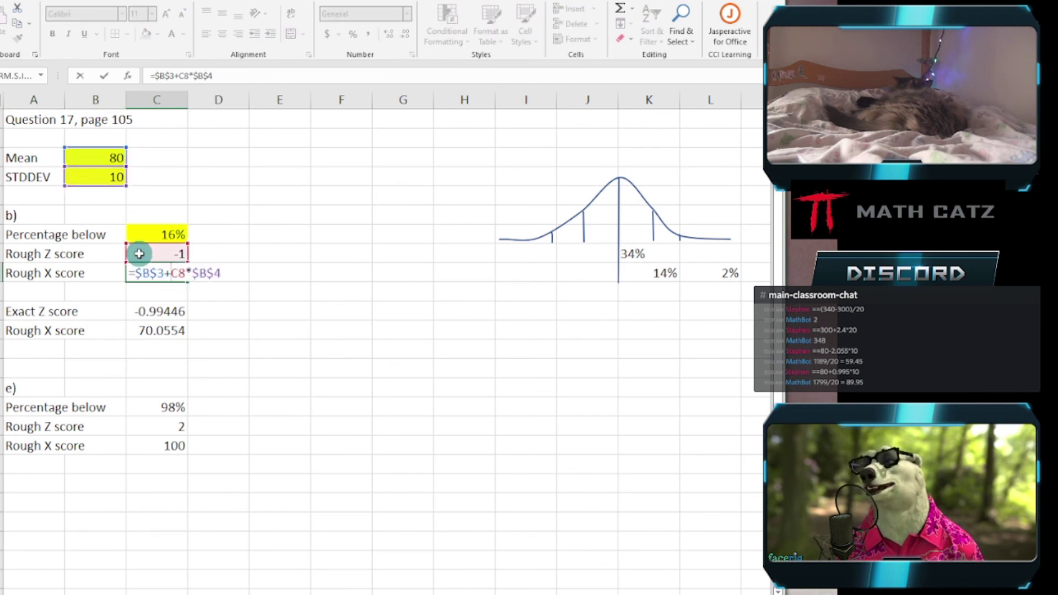
key("Escape")
double_click(148, 331)
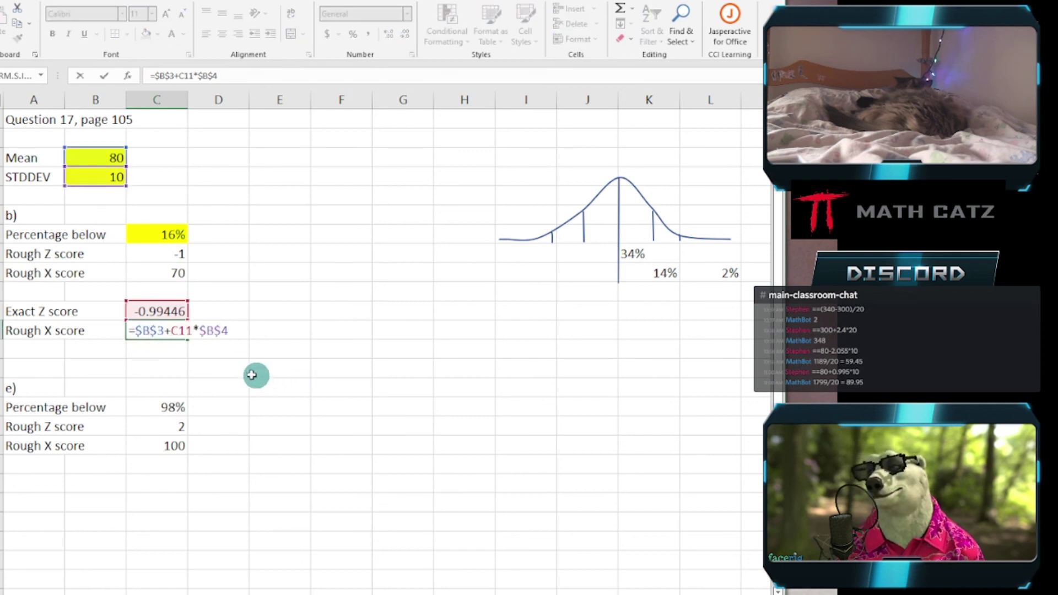
key("ctrl+Return")
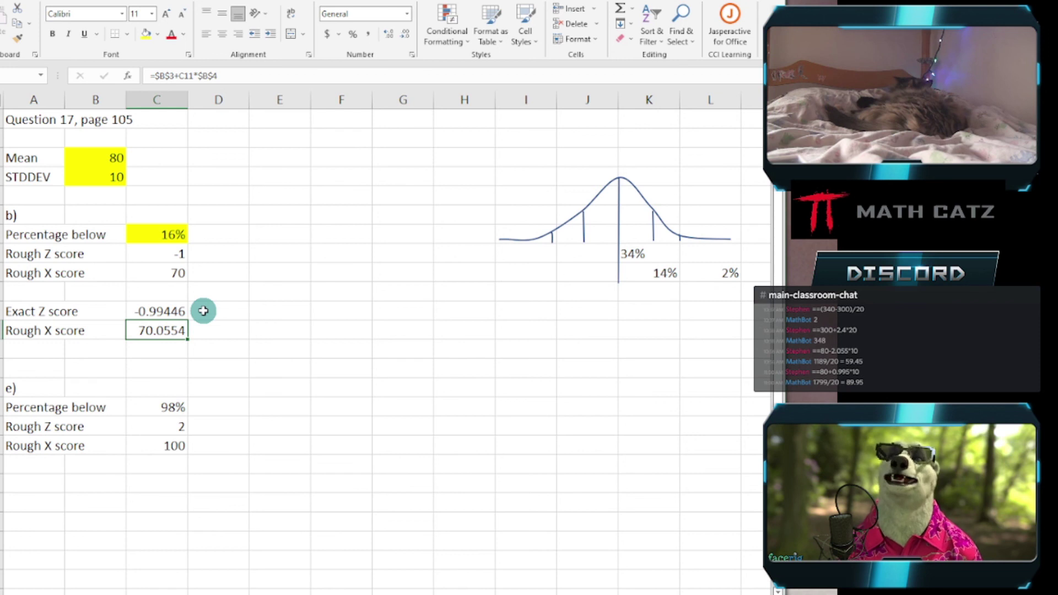
- Label part e's 'Exact Z score' row and fill the 98% cell yellow
left_click(22, 482)
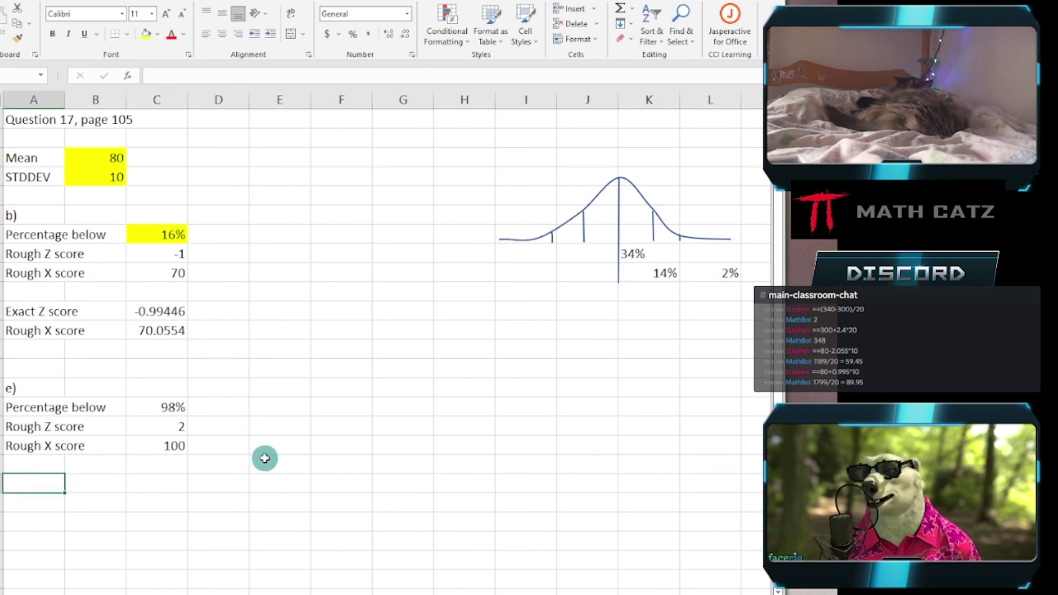
type("Exact")
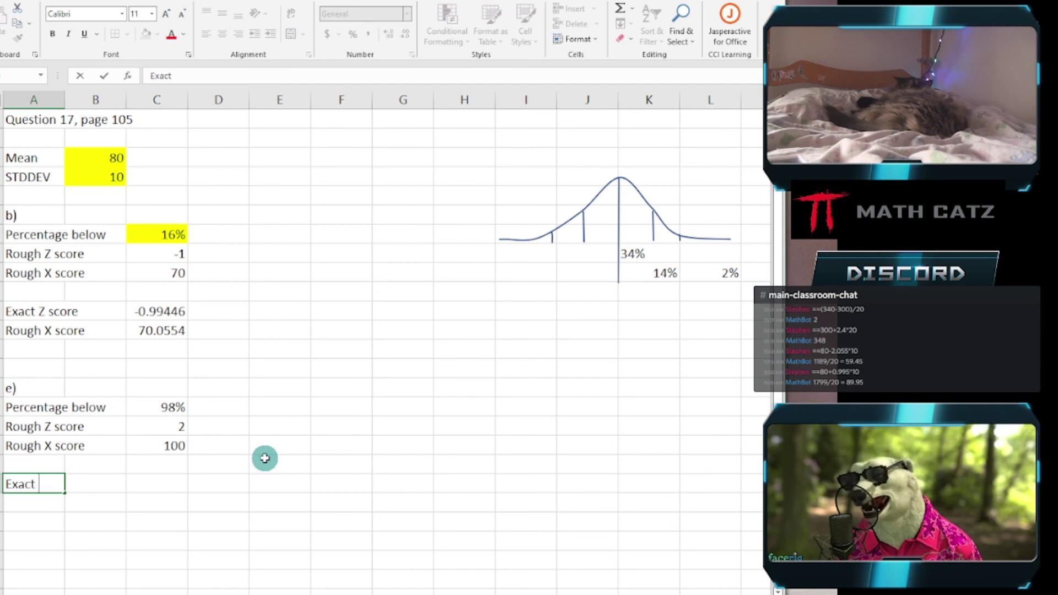
type(" Z scor")
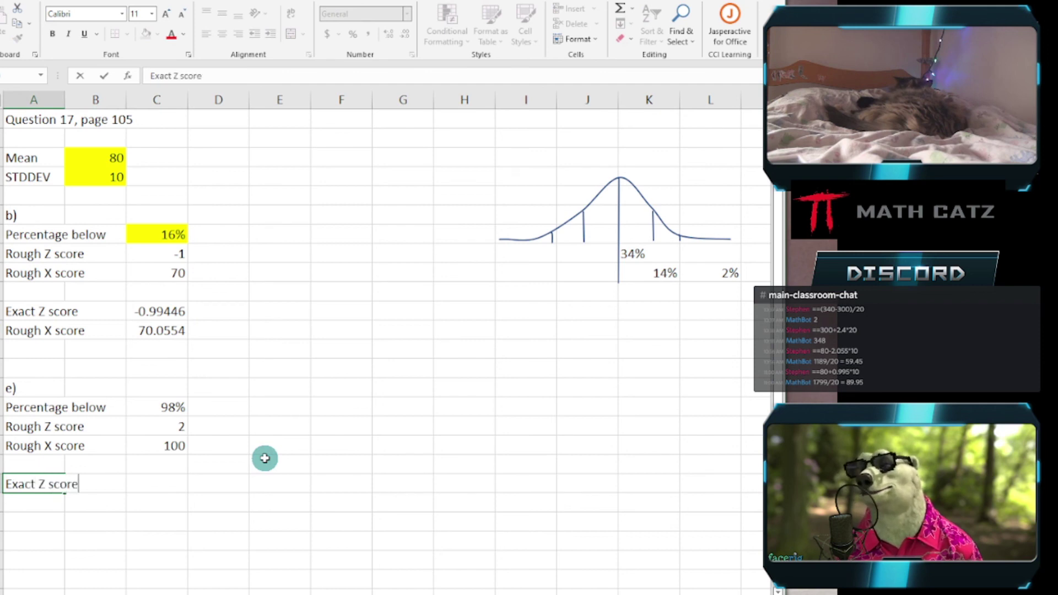
type("e")
key("Tab")
key("Tab")
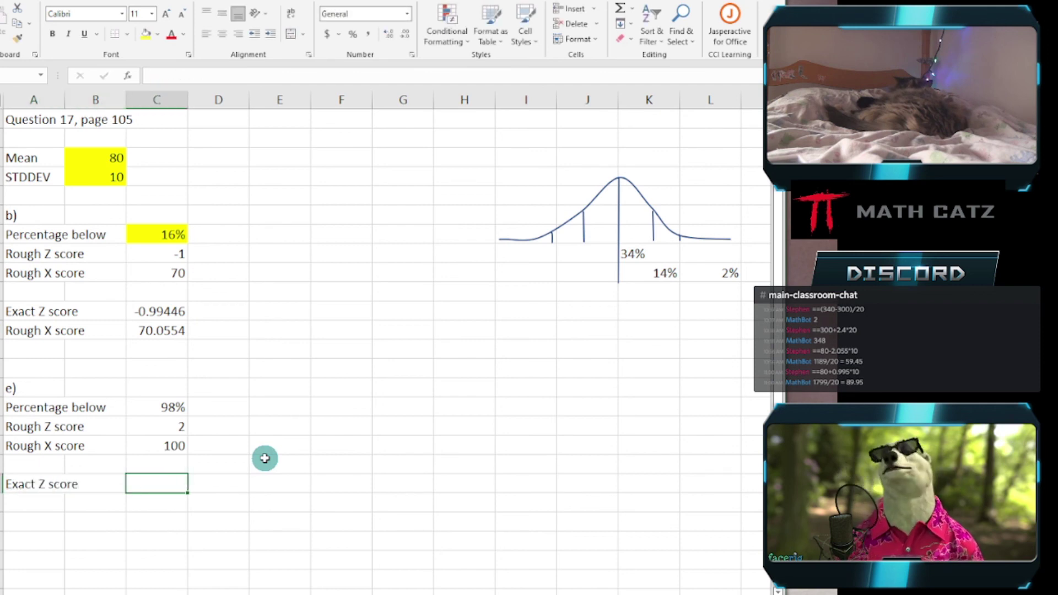
left_click(156, 407)
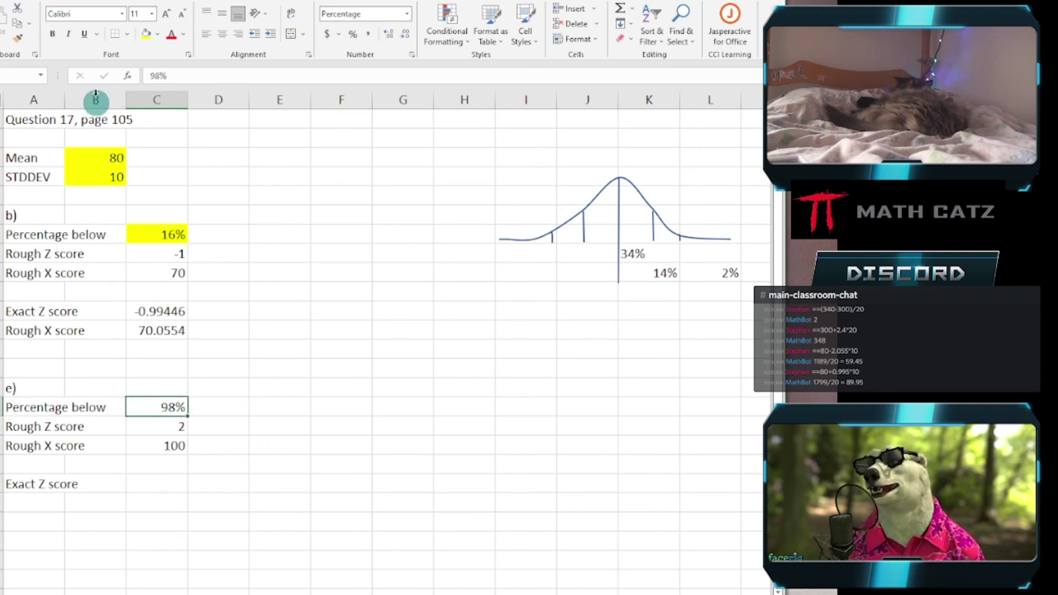
left_click(141, 41)
left_click(279, 462)
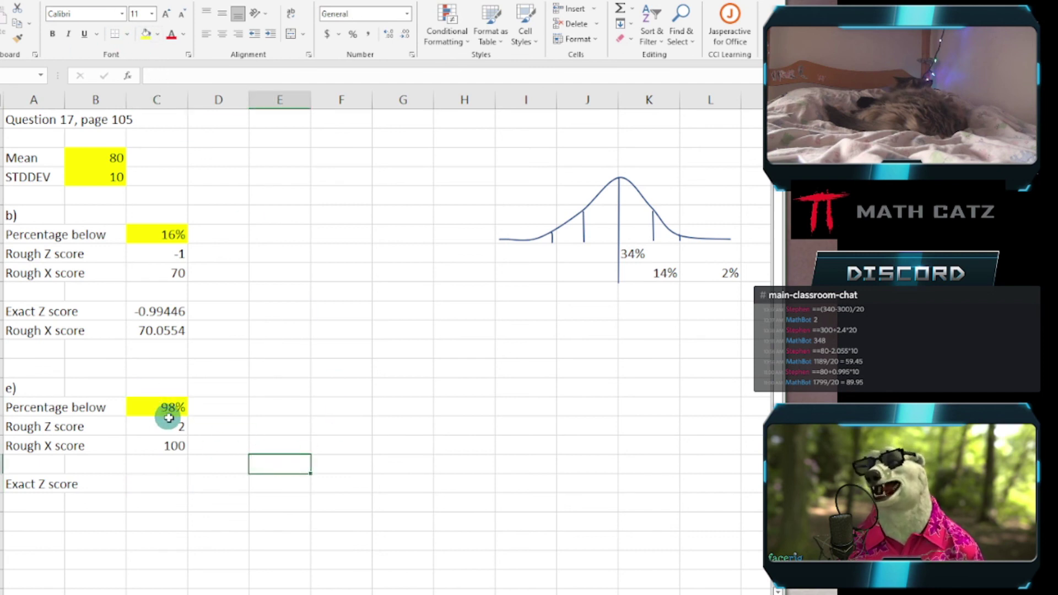
- Compute part e's exact Z score as =NORM.S.INV(C16), giving 2.05375
left_click(141, 482)
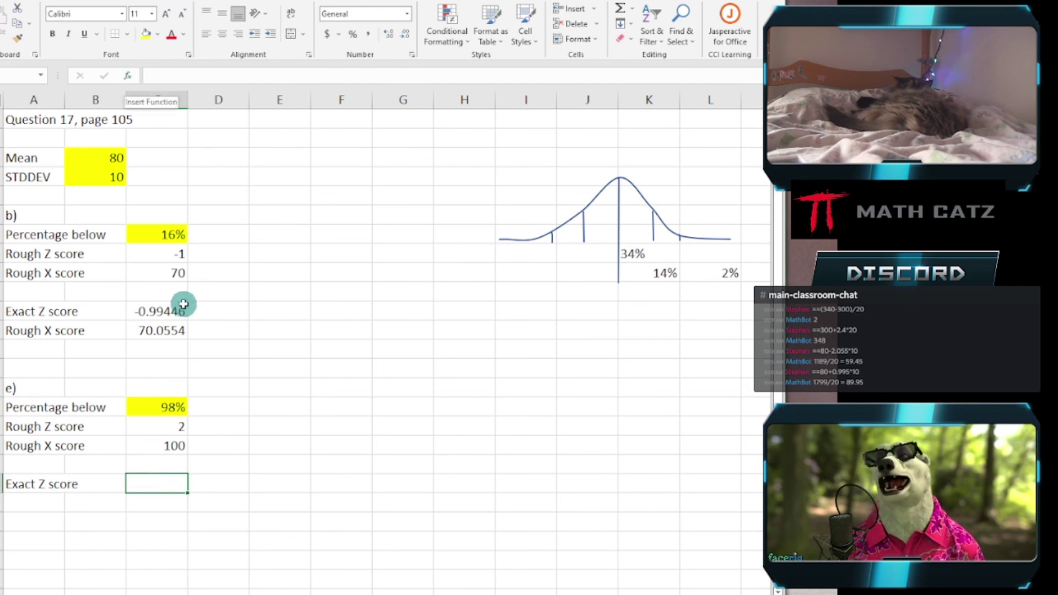
left_click(128, 76)
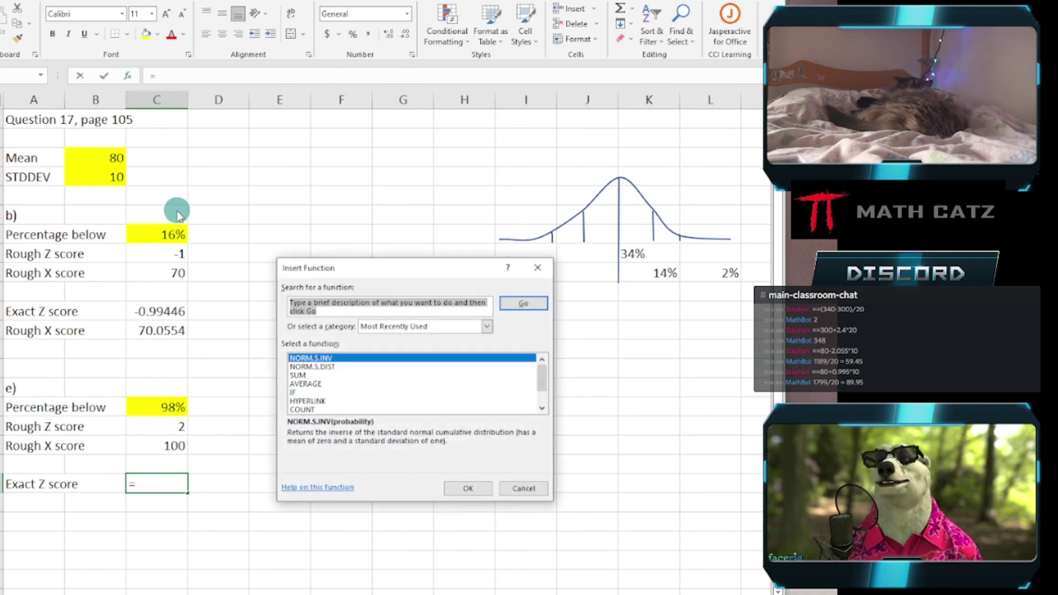
left_click(329, 358)
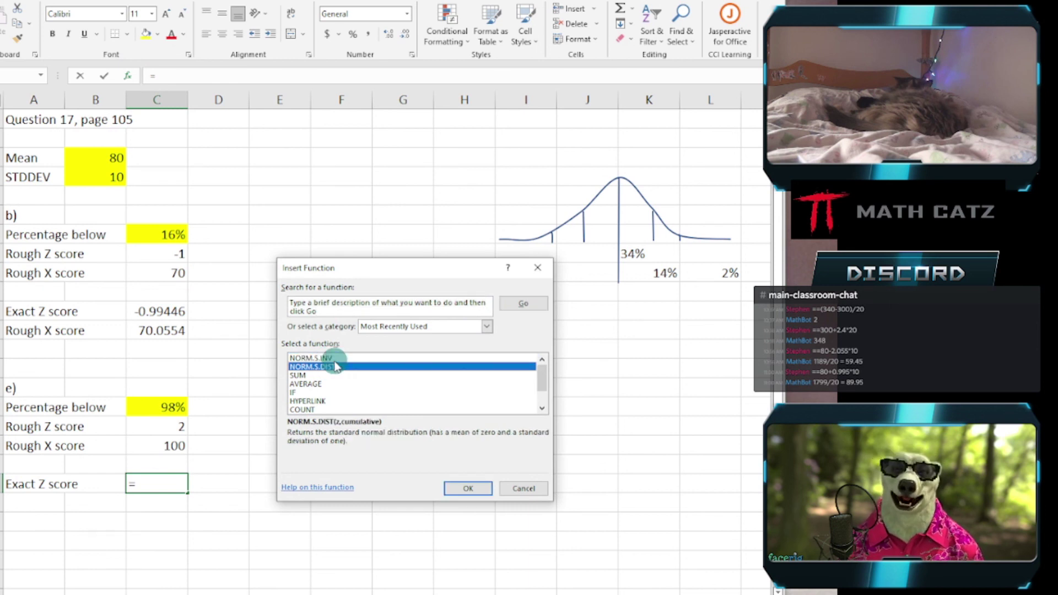
left_click(336, 363)
left_click(336, 357)
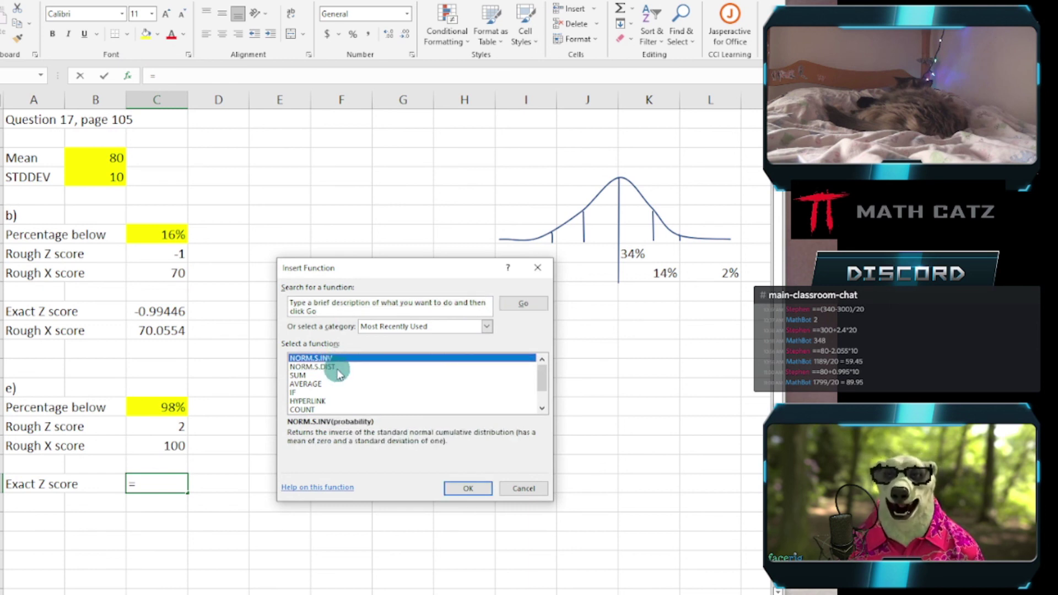
left_click(337, 368)
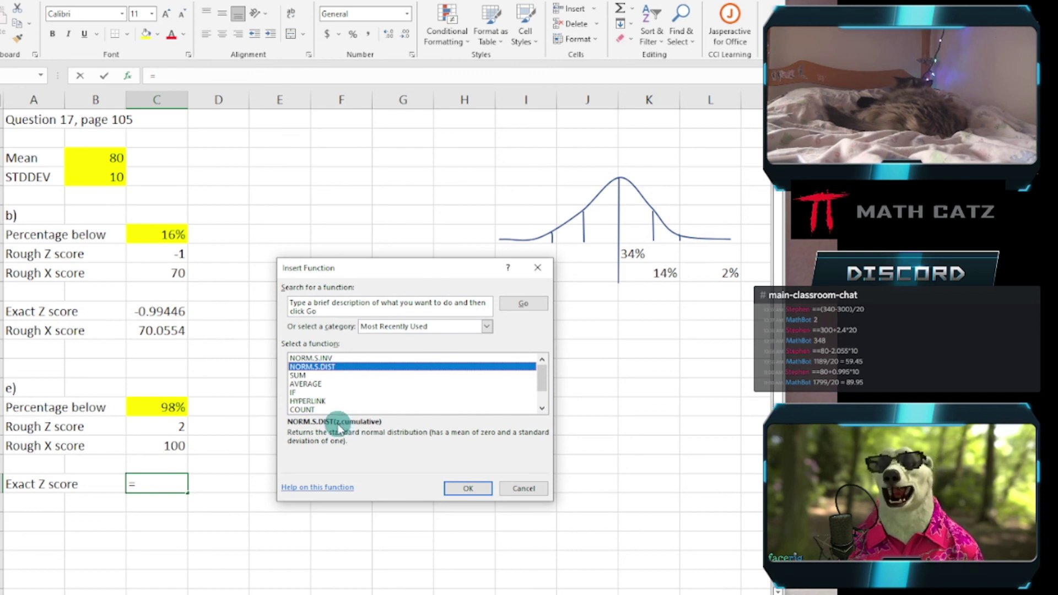
left_click(328, 358)
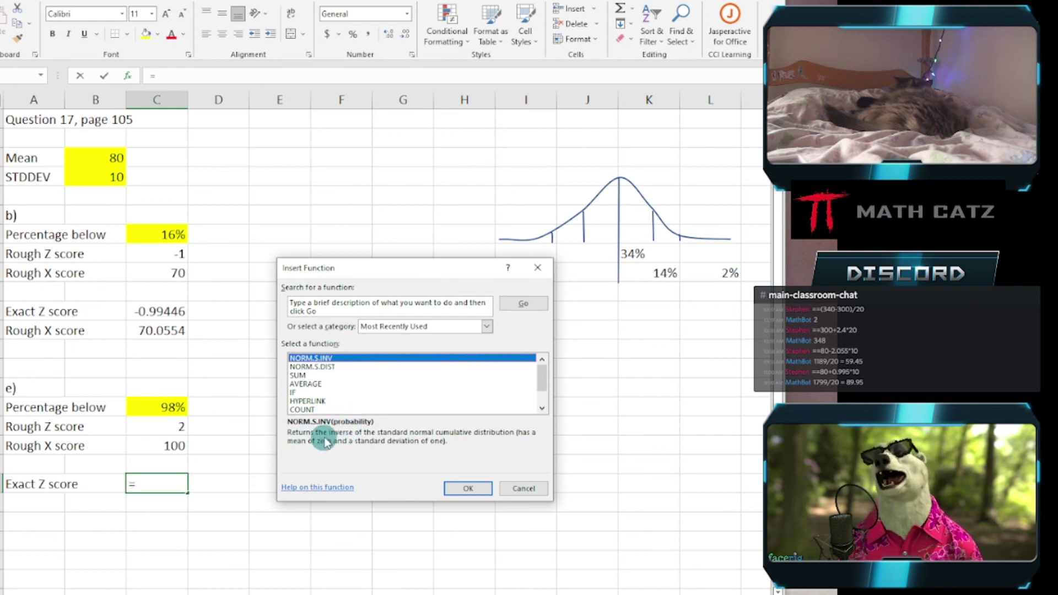
left_click(468, 488)
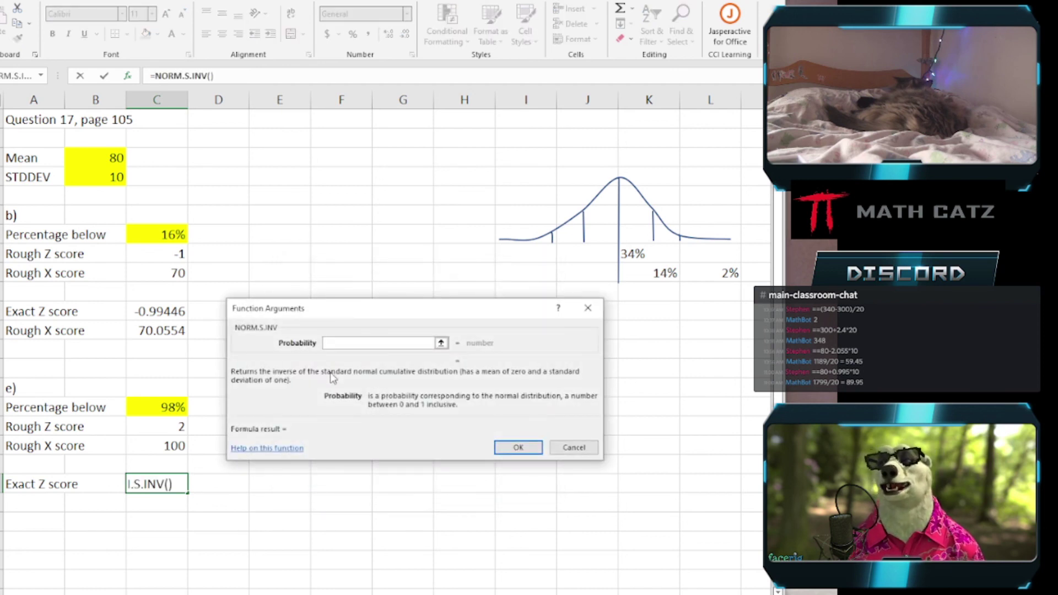
type("0.98")
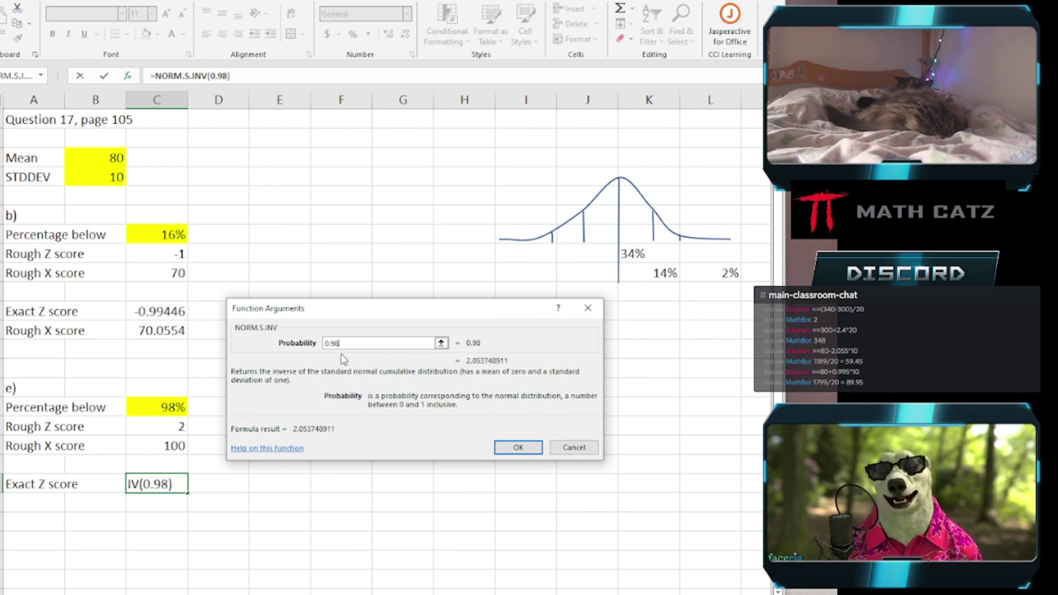
key("BackSpace")
key("BackSpace")
key("BackSpace")
key("BackSpace")
left_click(149, 405)
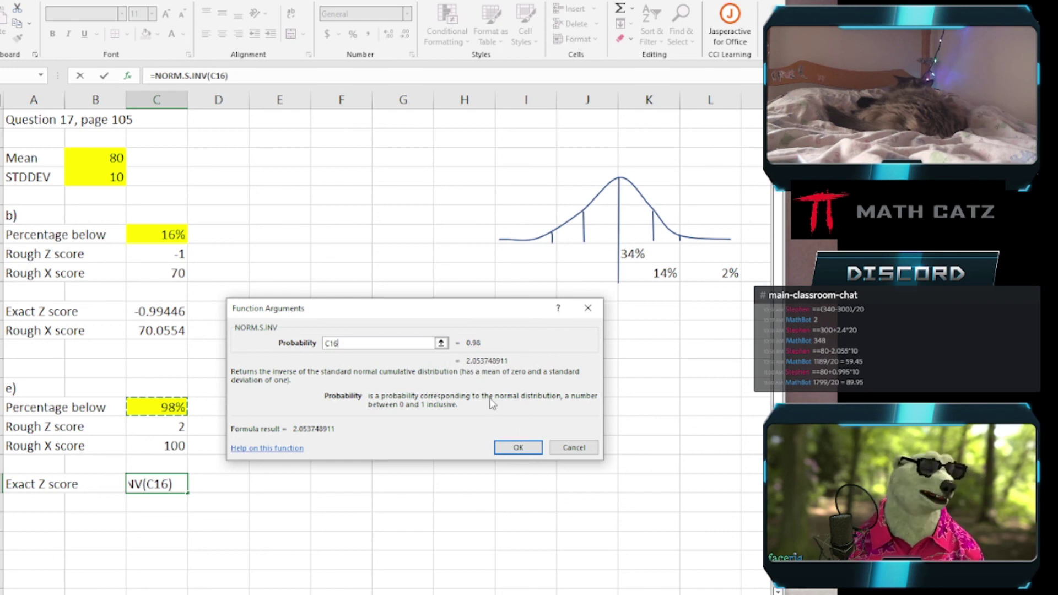
left_click(518, 448)
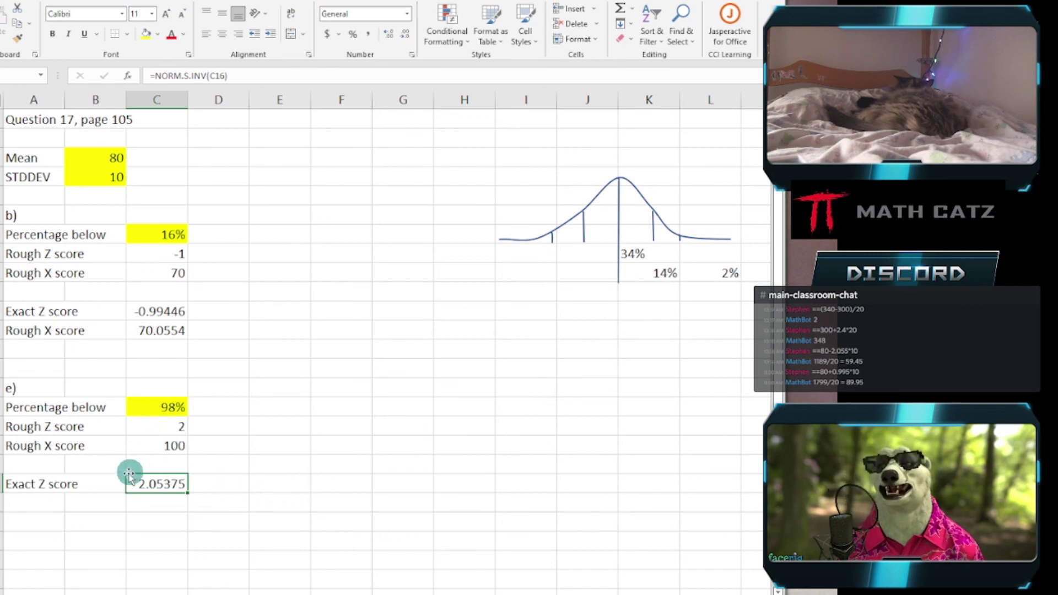
- Copy part b's second Rough X score row into the row below part e's Exact Z score
left_click(70, 503)
left_click(47, 501)
left_click_drag(63, 331, 162, 332)
right_click(161, 332)
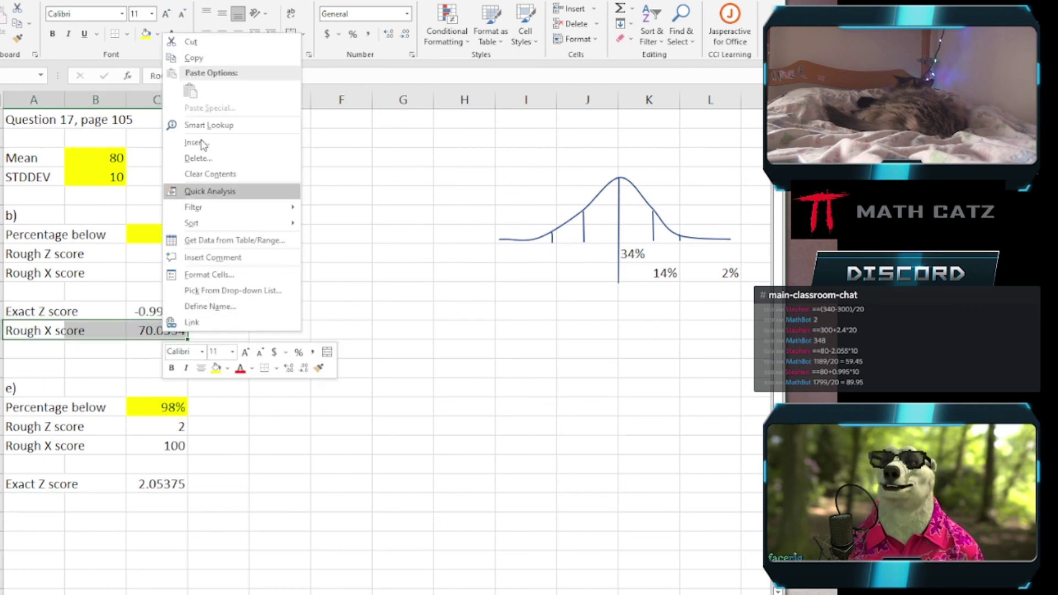
left_click(190, 59)
right_click(32, 500)
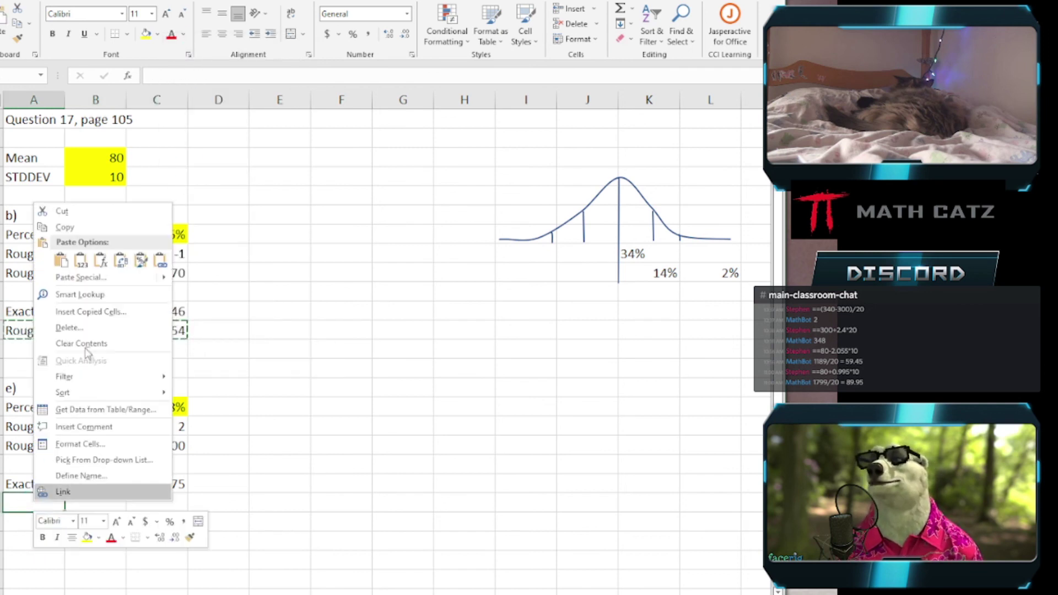
left_click(61, 261)
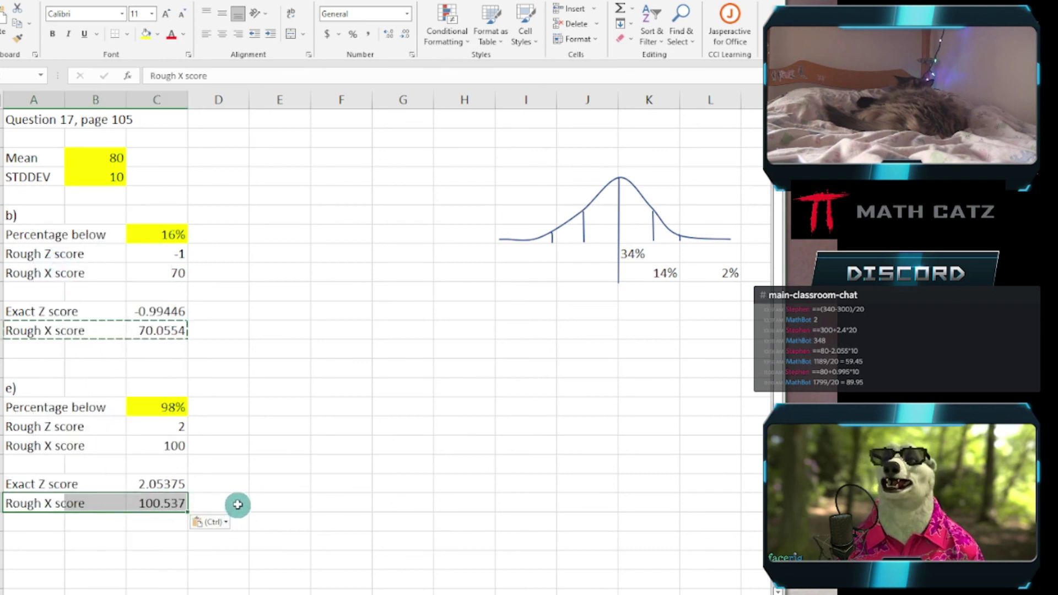
- Verify the pasted =$B$3+C20*$B$4 gives 100.537 and recheck the NORM.S.INV formula
double_click(178, 503)
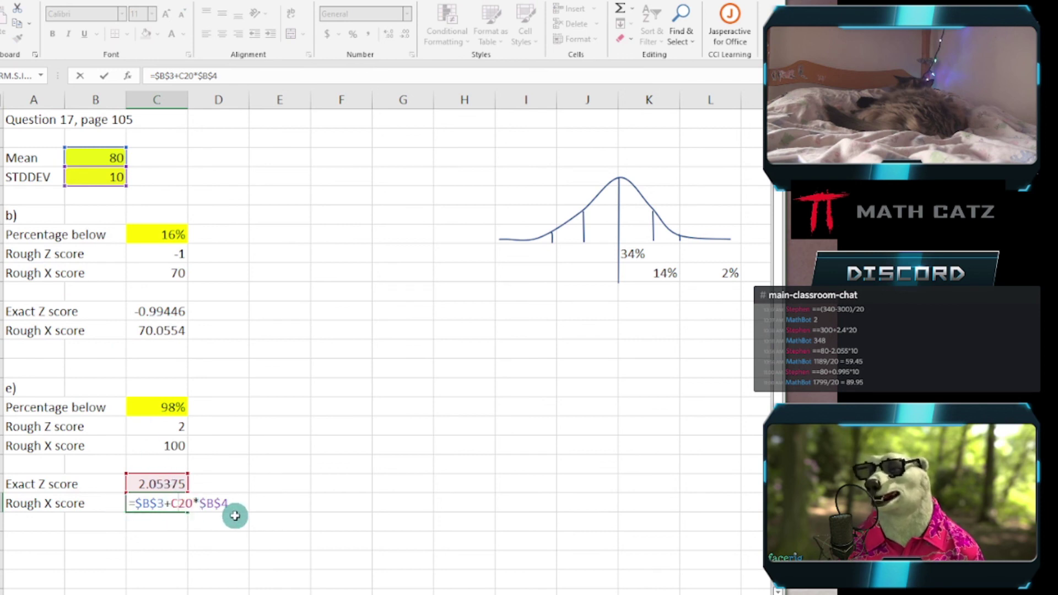
key("ctrl+Return")
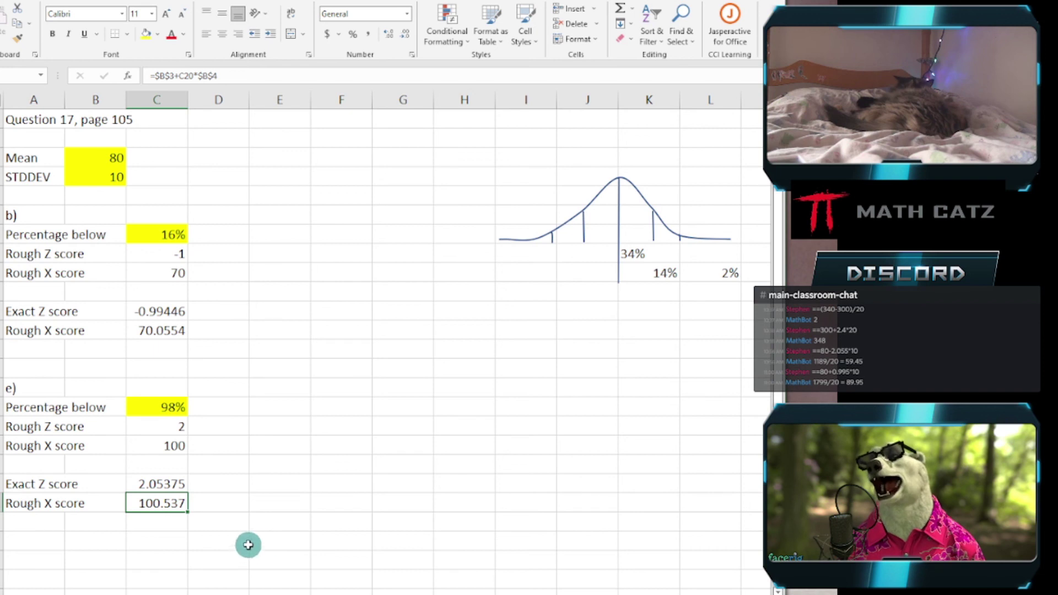
double_click(147, 497)
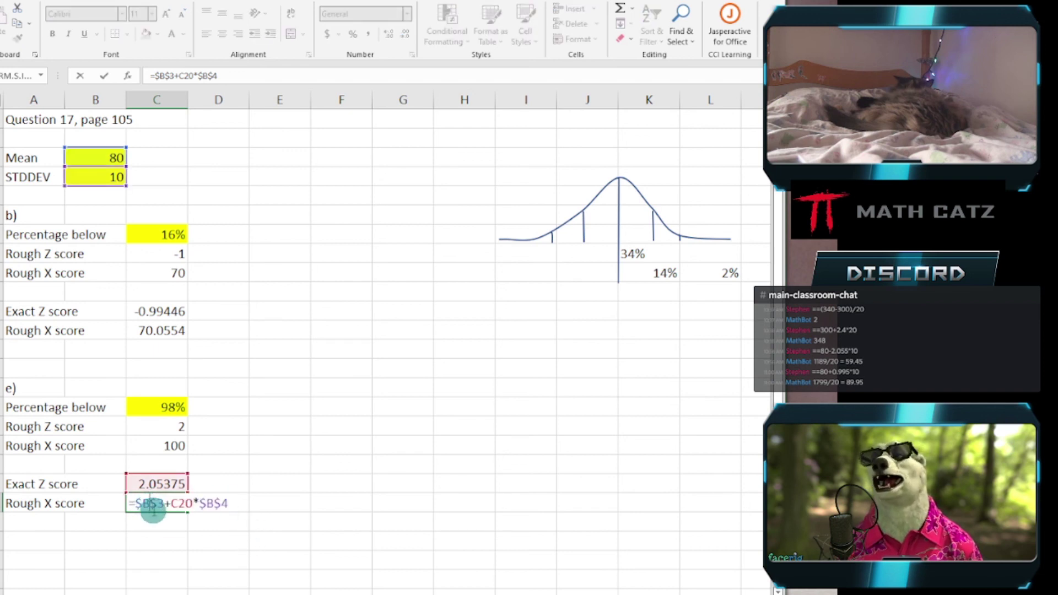
left_click(155, 482)
double_click(155, 483)
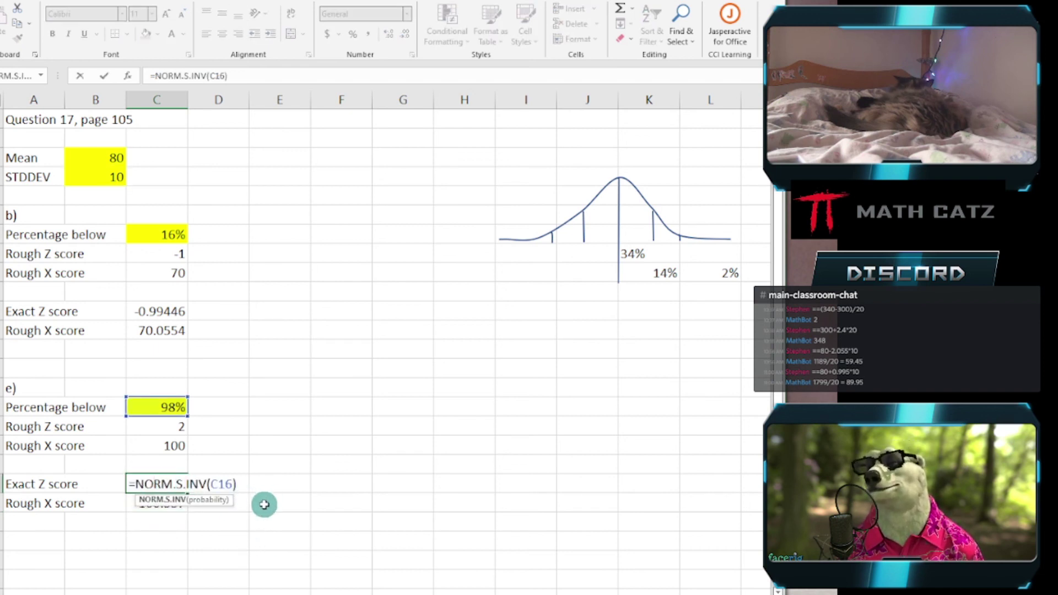
key("Escape")
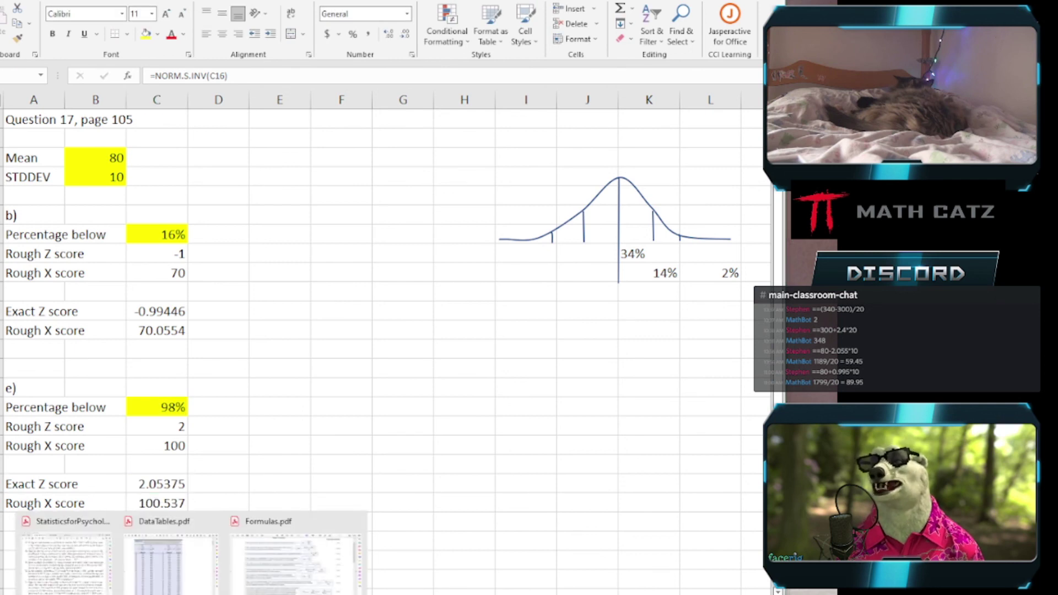
left_click(177, 578)
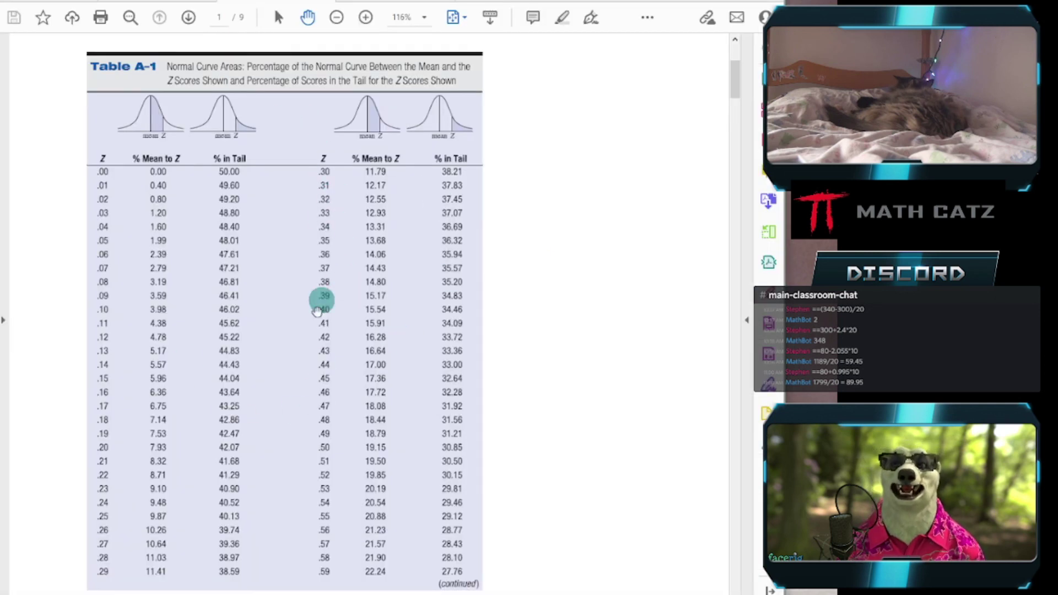
mouse_move(229, 594)
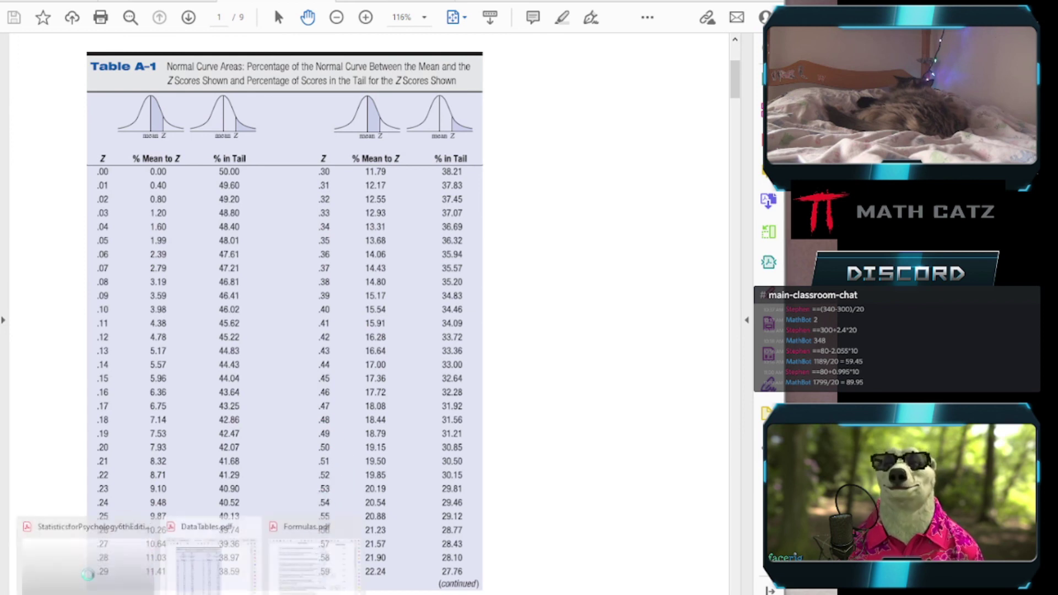
key("alt+Tab")
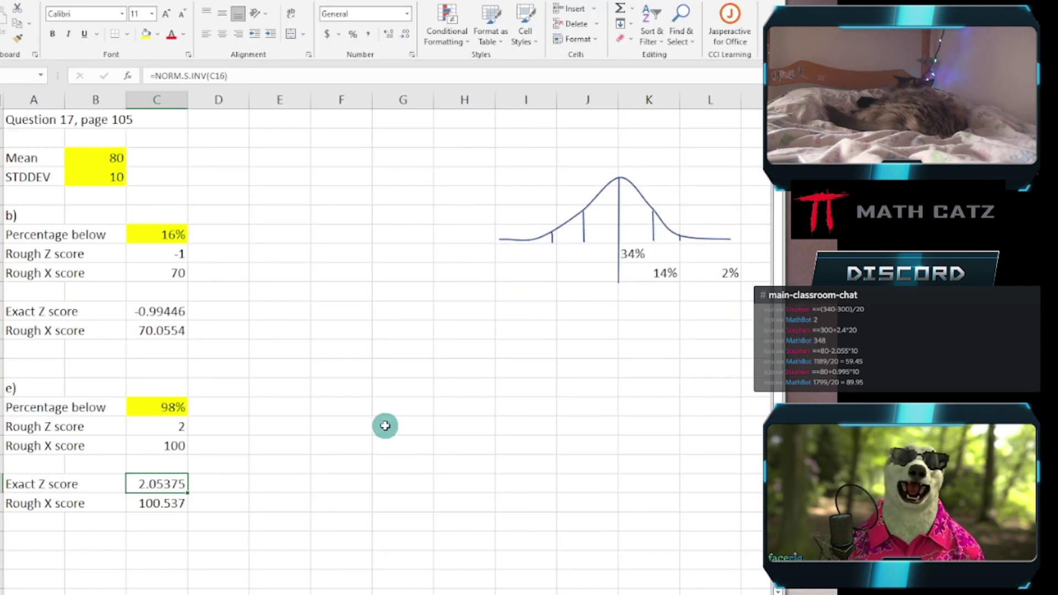